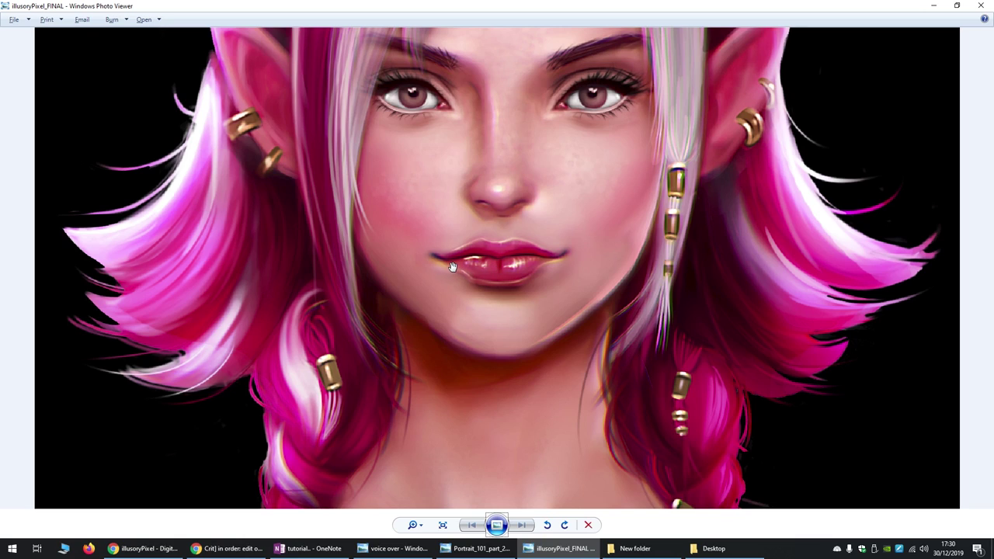
Examine the finished pink-haired elf portrait as a whole
scroll(531, 266, "down", 1)
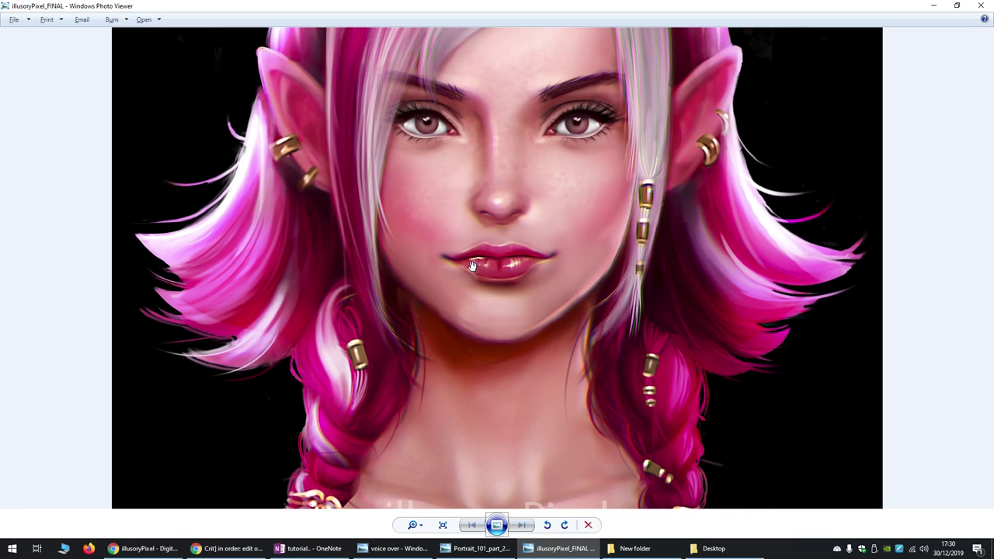
key("Right")
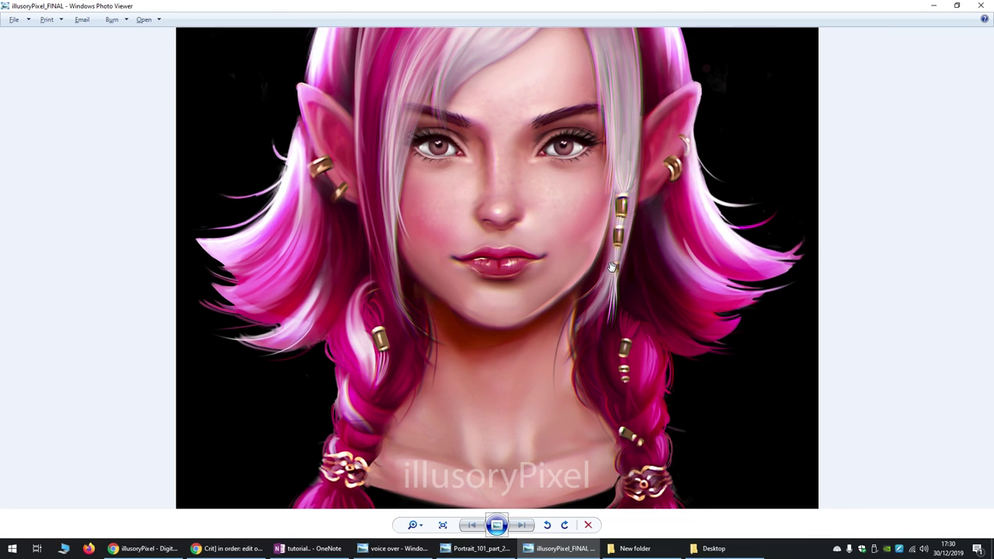
key("Right")
key("Right")
key("Right")
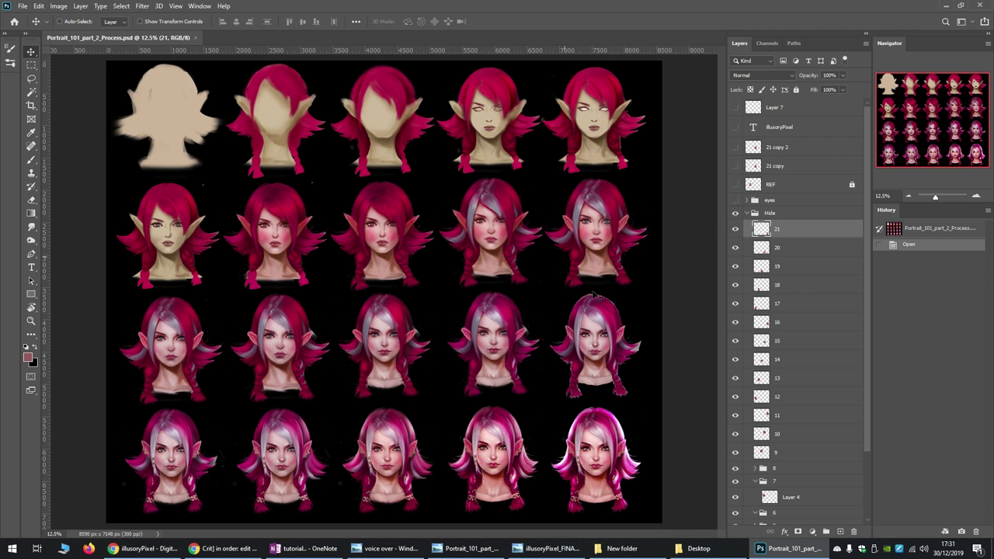
Examine the flat beige silhouette stage of the elf portrait on the Portrait_101_part_2_Process.psd sheet in Photoshop
scroll(598, 295, "down", 2)
scroll(760, 404, "down", 1)
scroll(759, 404, "down", 3)
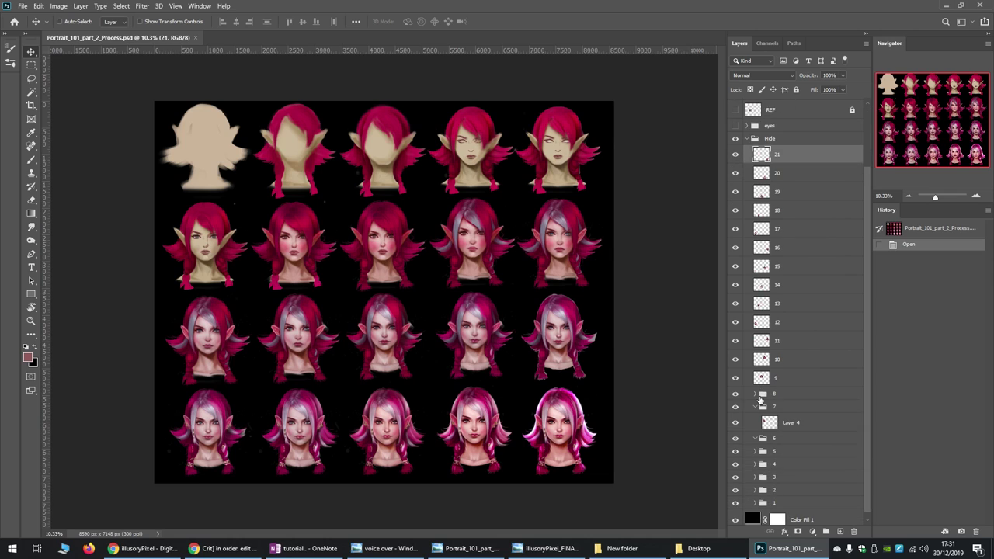
scroll(118, 132, "up", 2)
scroll(118, 132, "up", 3)
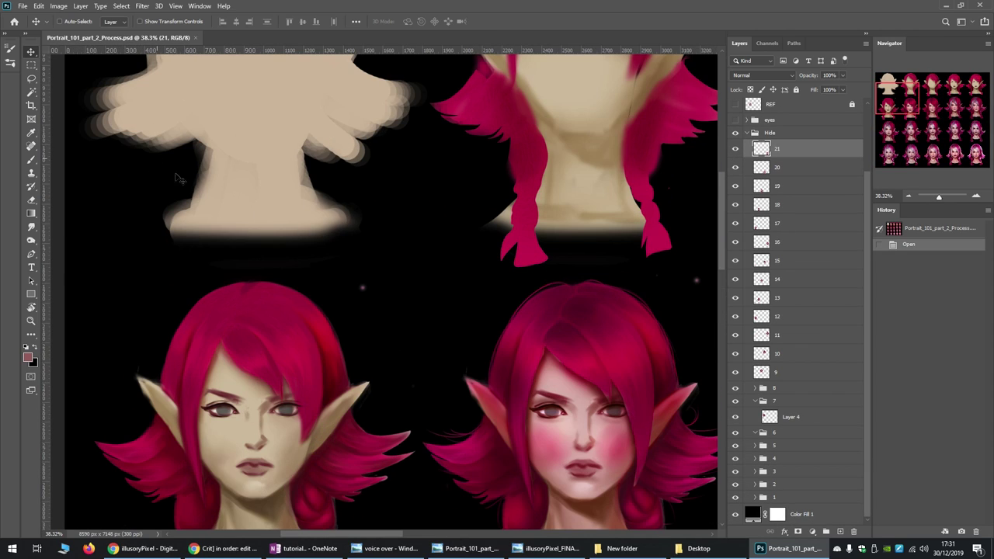
left_click_drag(721, 240, 724, 200)
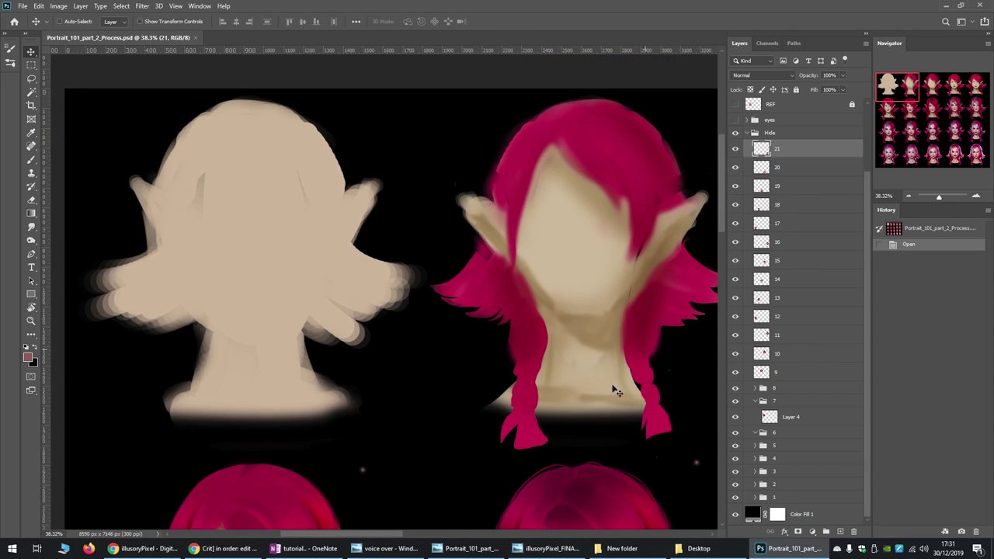
left_click_drag(390, 536, 363, 535)
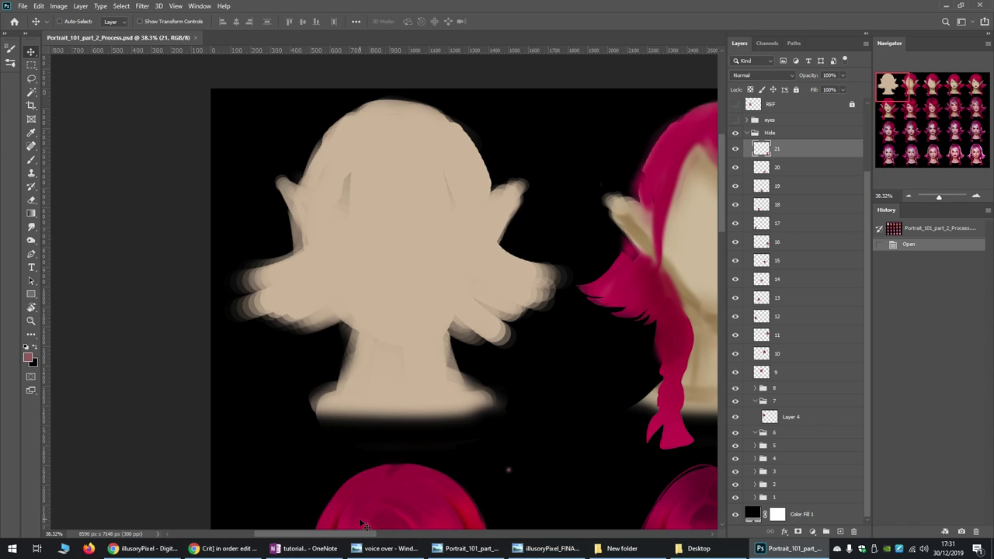
scroll(353, 518, "down", 2)
left_click_drag(363, 534, 364, 501)
scroll(392, 503, "up", 3)
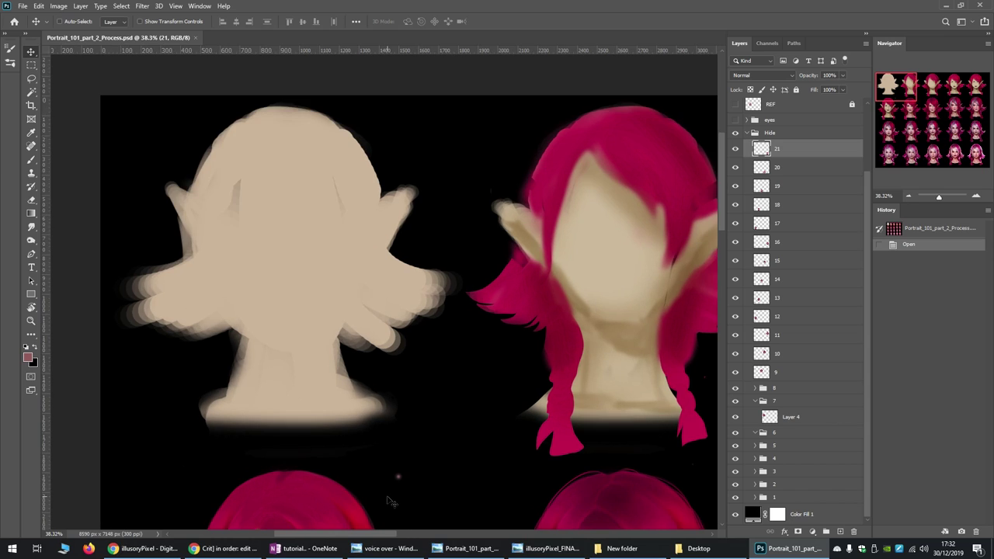
left_click_drag(389, 536, 379, 536)
scroll(402, 435, "down", 1)
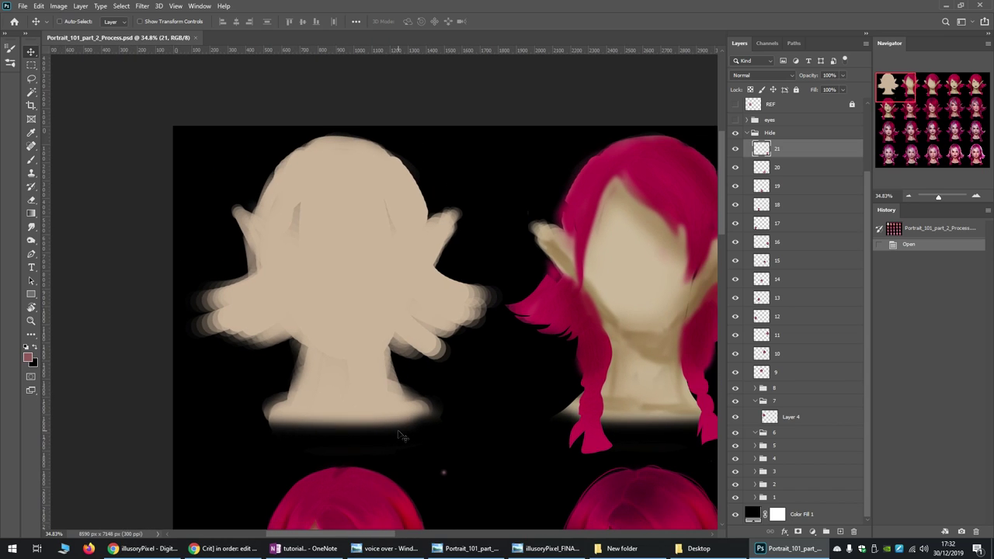
scroll(403, 436, "down", 1)
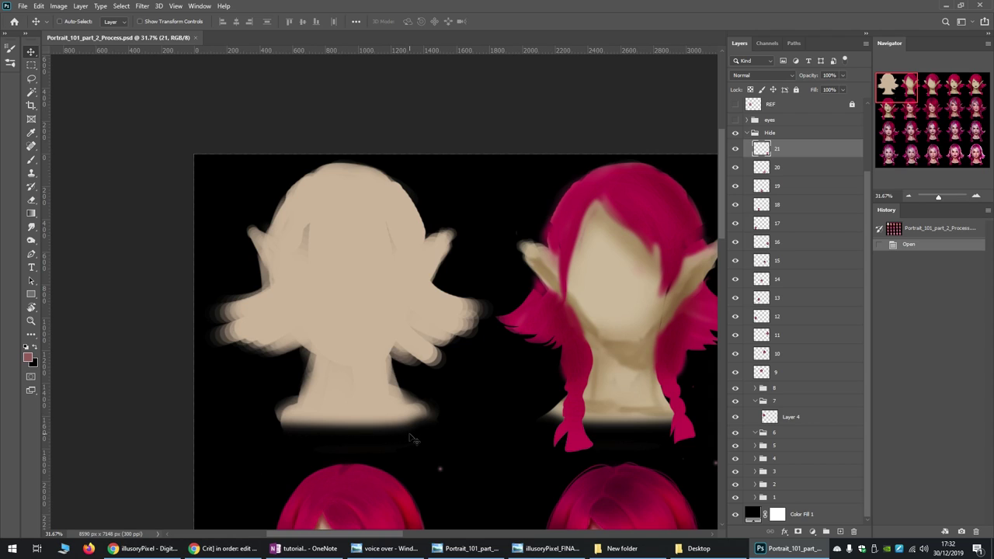
scroll(362, 324, "up", 3)
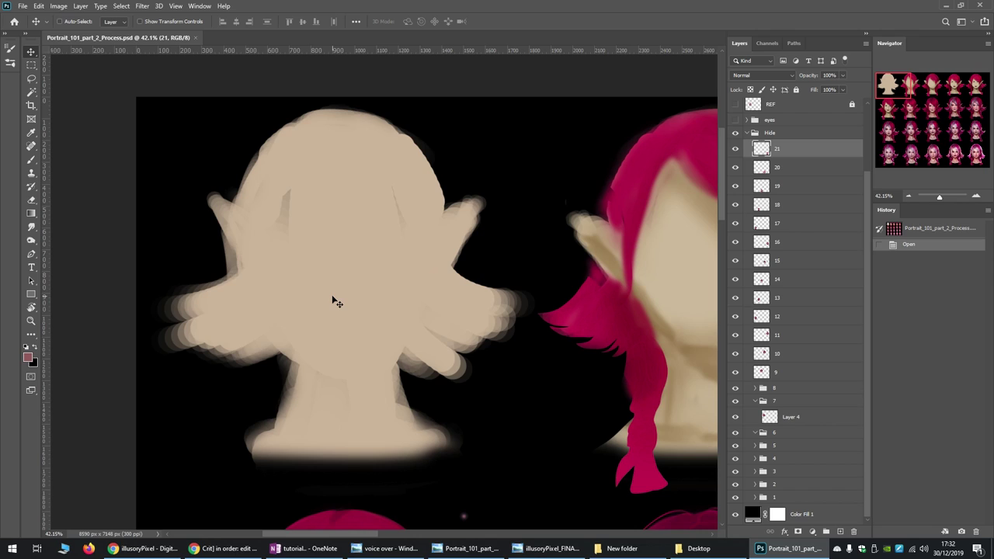
scroll(339, 291, "down", 3)
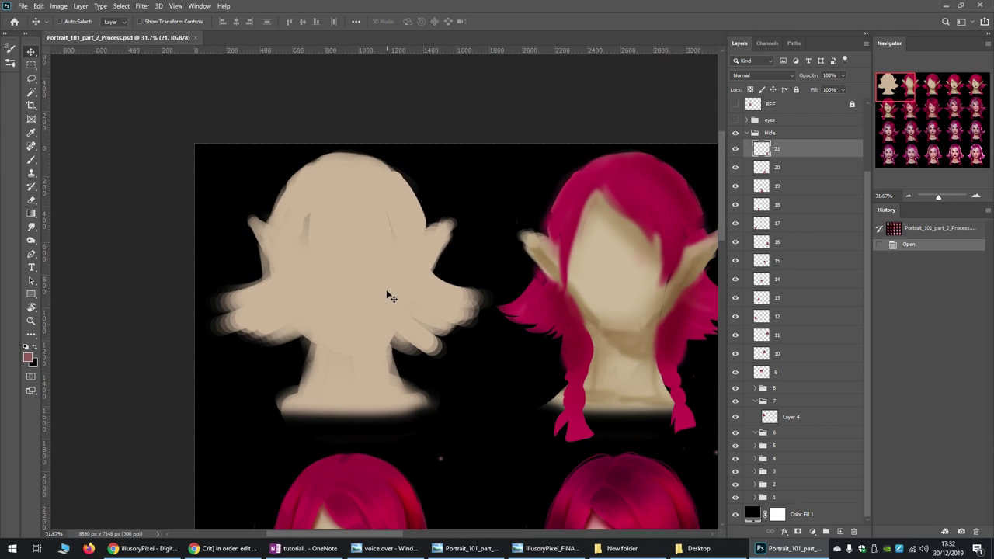
scroll(375, 314, "down", 1)
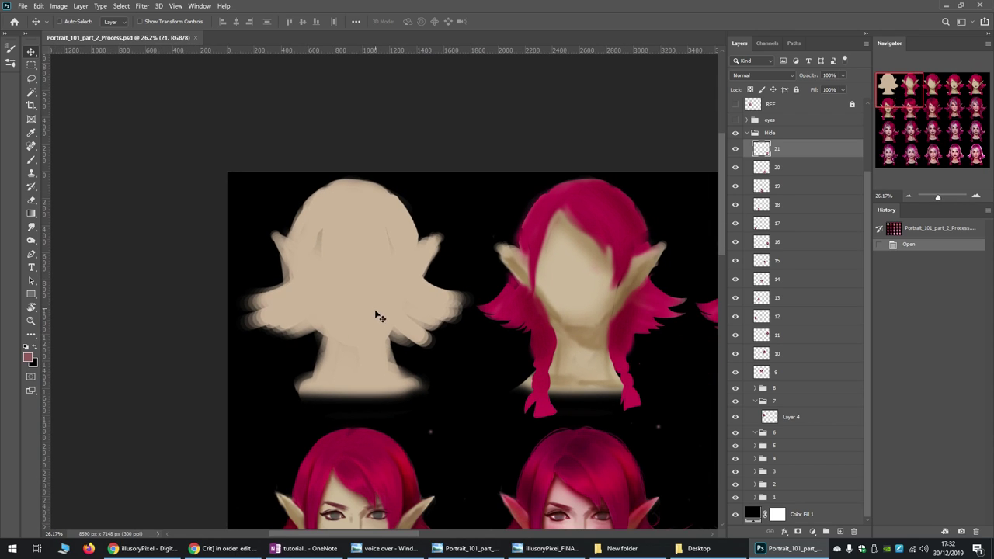
left_click_drag(410, 536, 411, 534)
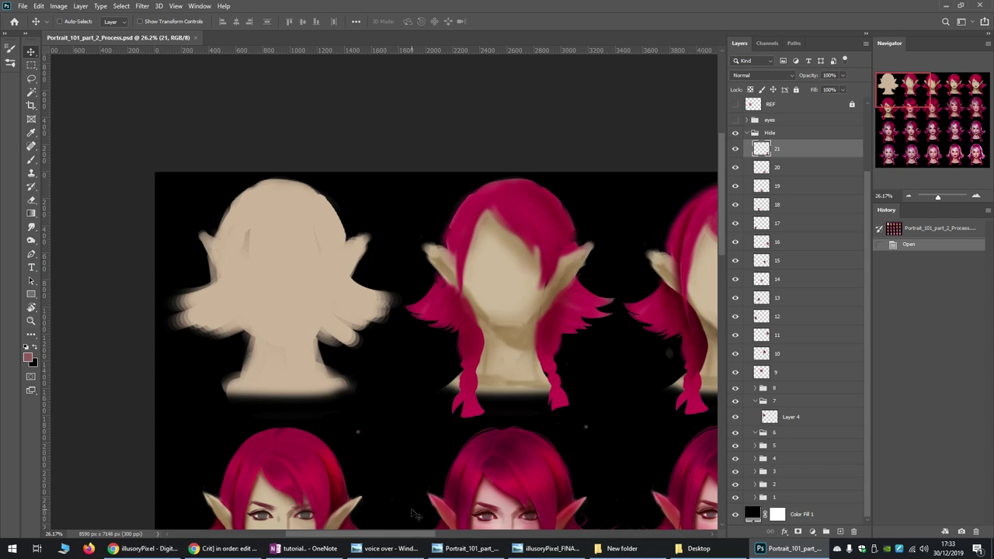
Compare the flat silhouette stage with the neighbouring stage where the hair and skin shadows are blocked in
scroll(388, 388, "down", 3)
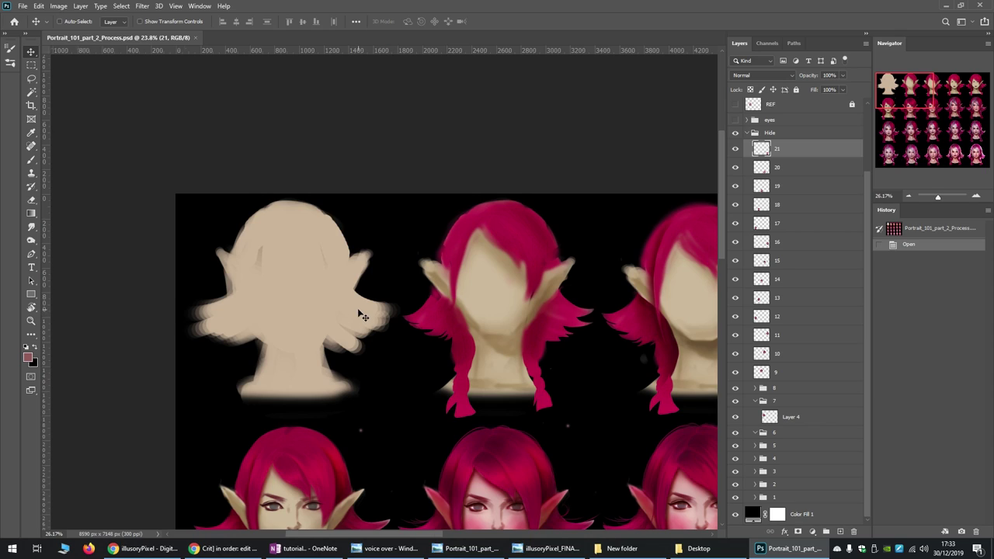
scroll(364, 319, "up", 1)
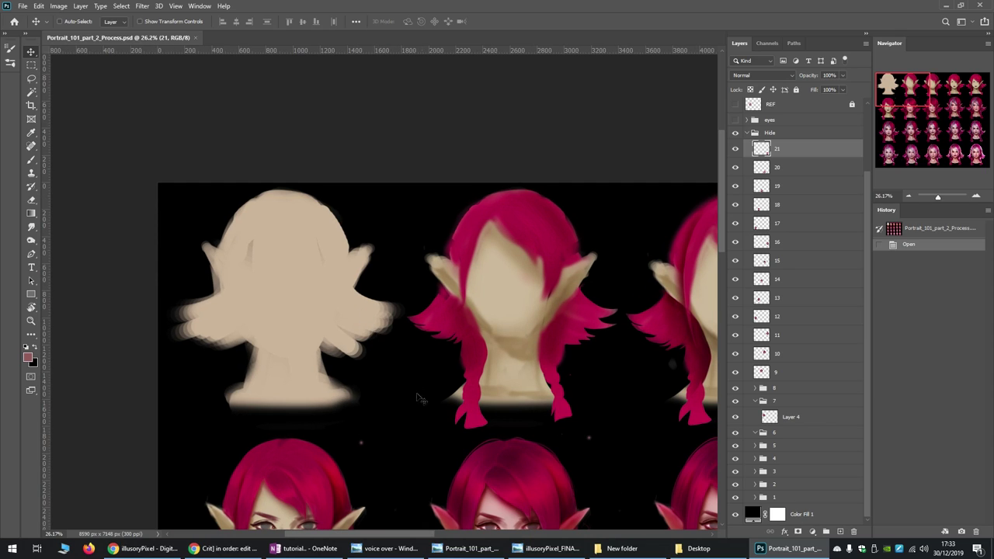
left_click_drag(425, 534, 416, 534)
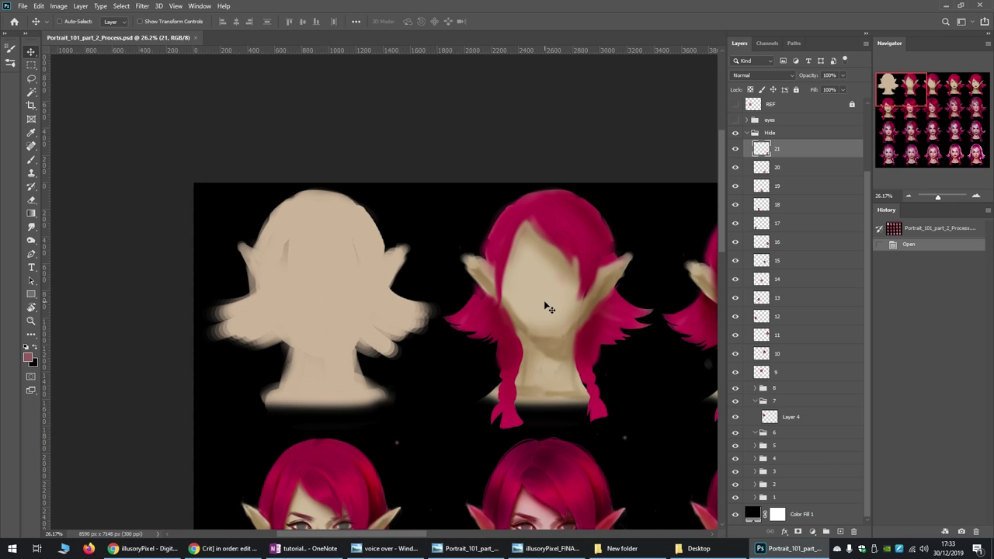
scroll(536, 307, "down", 1)
scroll(534, 310, "up", 1)
scroll(534, 318, "down", 1)
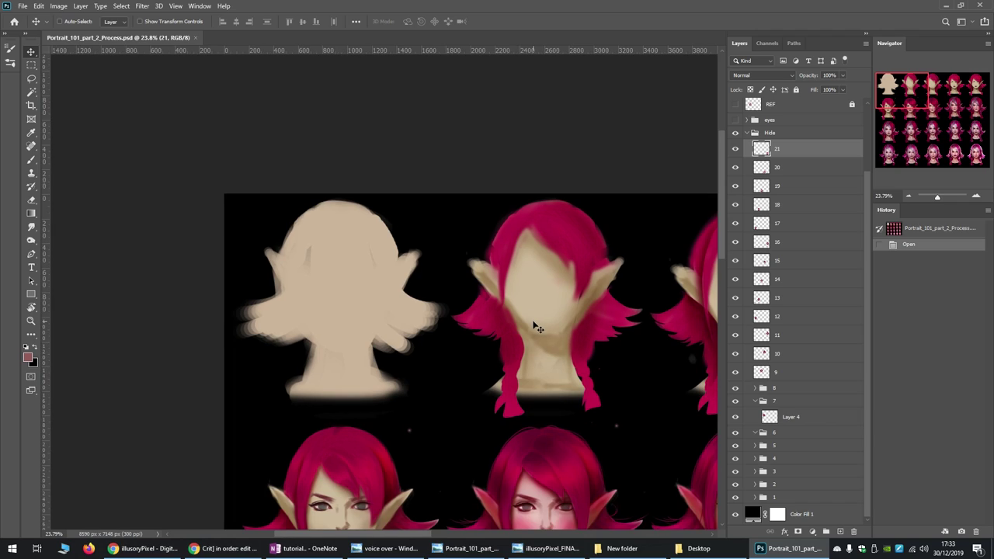
scroll(536, 333, "up", 1)
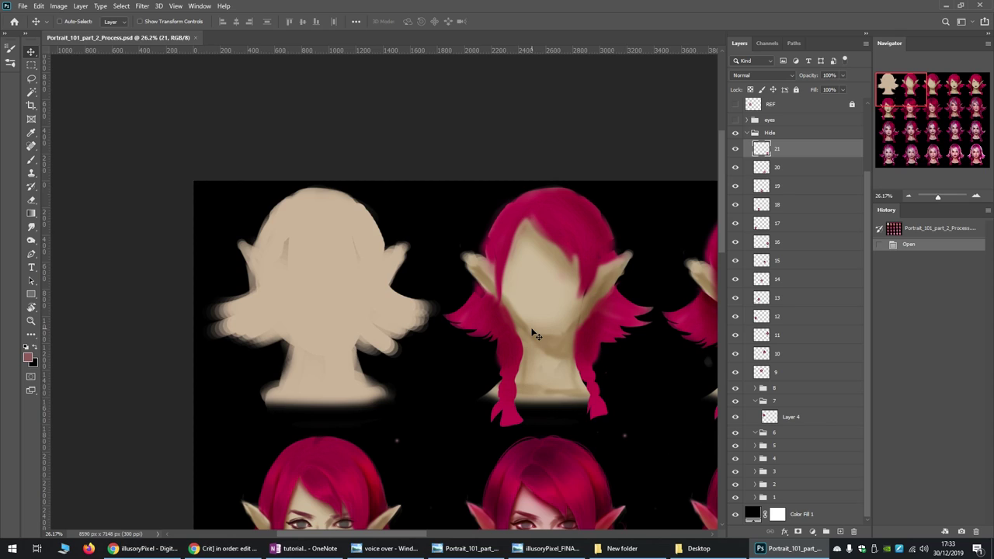
scroll(512, 295, "down", 1)
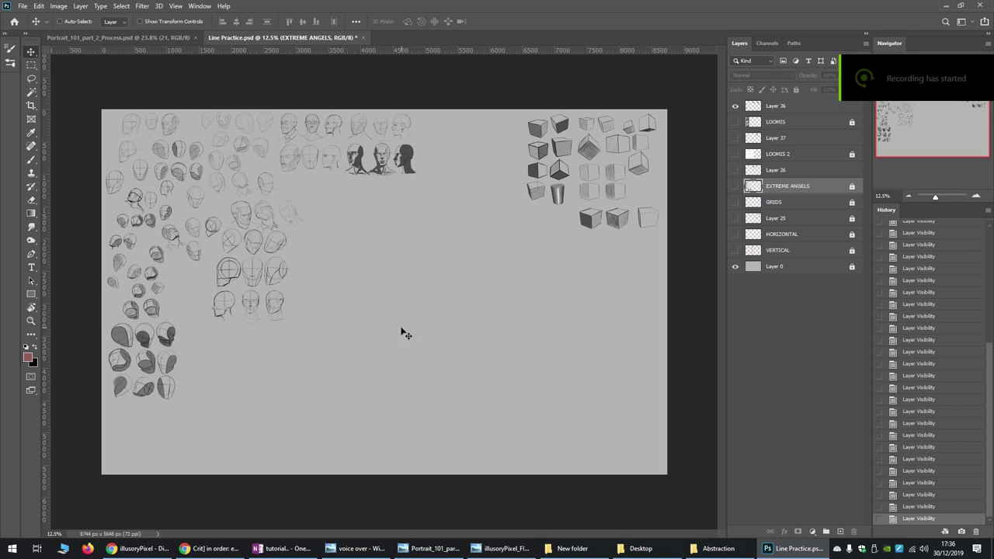
Examine the constructed head sketches in Line Practice.psd, from the shaded heads to the profile, front and three-quarter studies
scroll(177, 231, "up", 3)
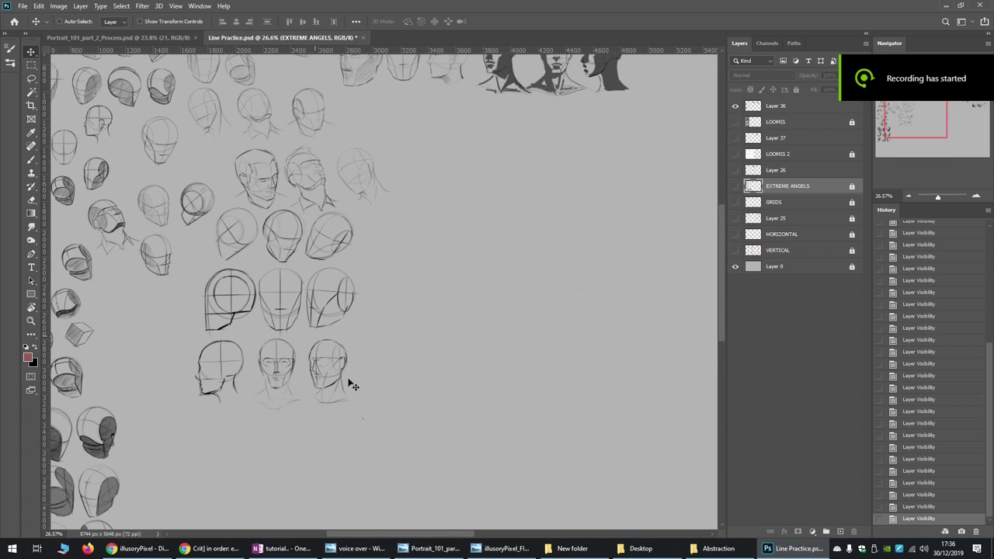
left_click_drag(439, 533, 406, 533)
scroll(303, 354, "down", 2)
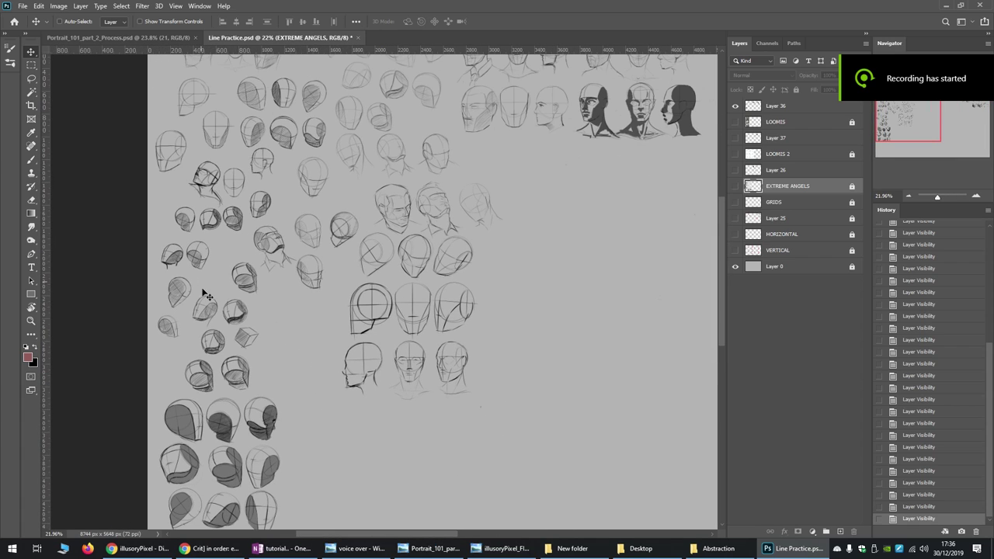
scroll(227, 320, "down", 1)
scroll(455, 163, "up", 2)
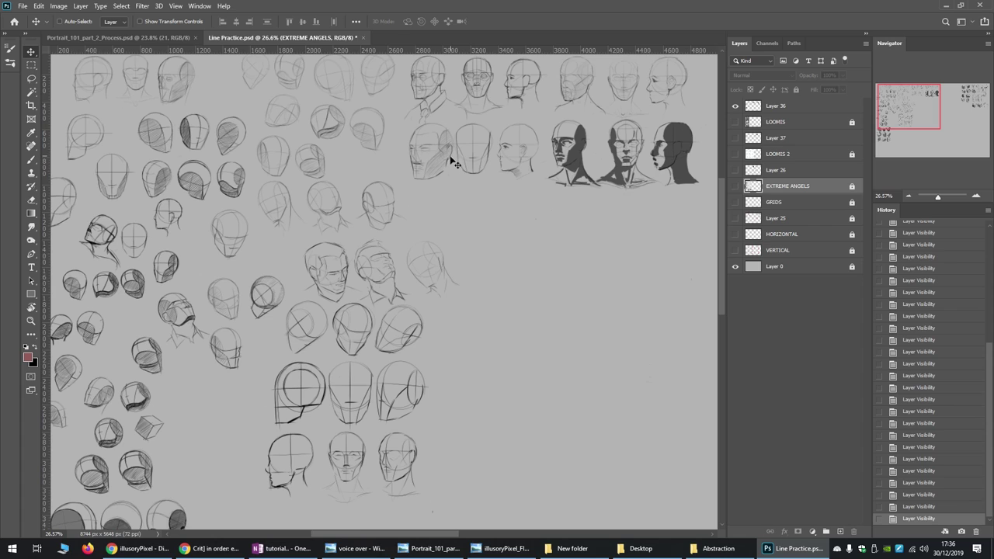
scroll(454, 163, "up", 2)
left_click_drag(722, 231, 726, 210)
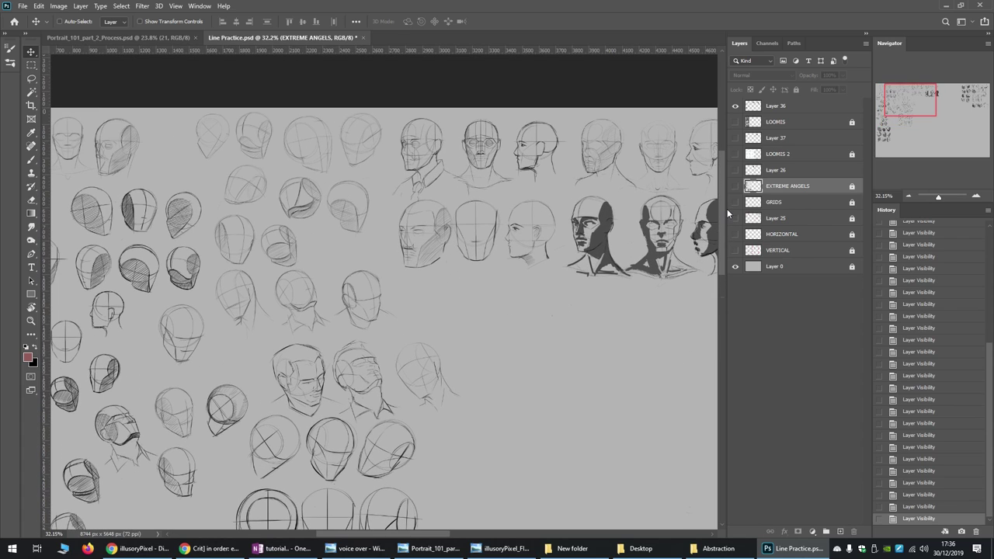
scroll(286, 422, "down", 1)
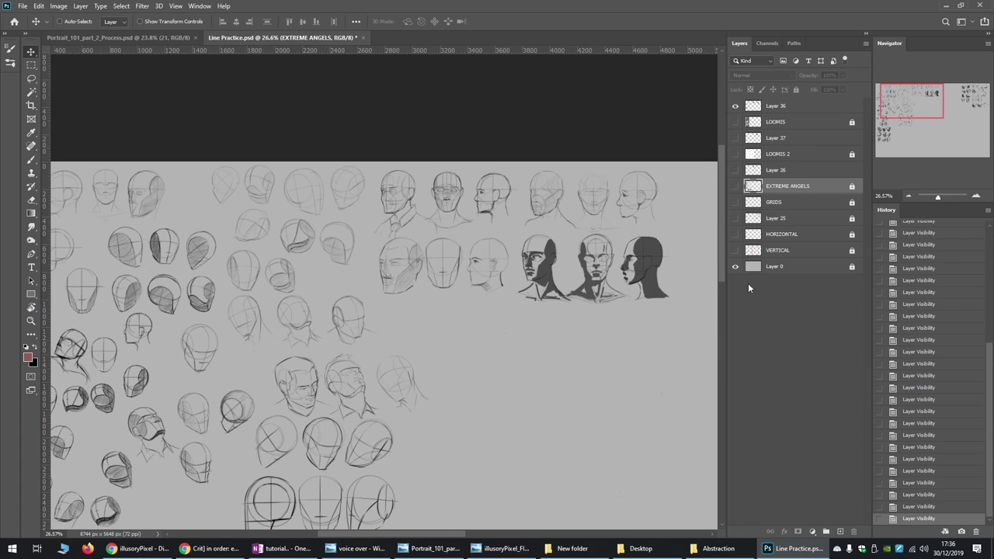
left_click_drag(721, 250, 725, 293)
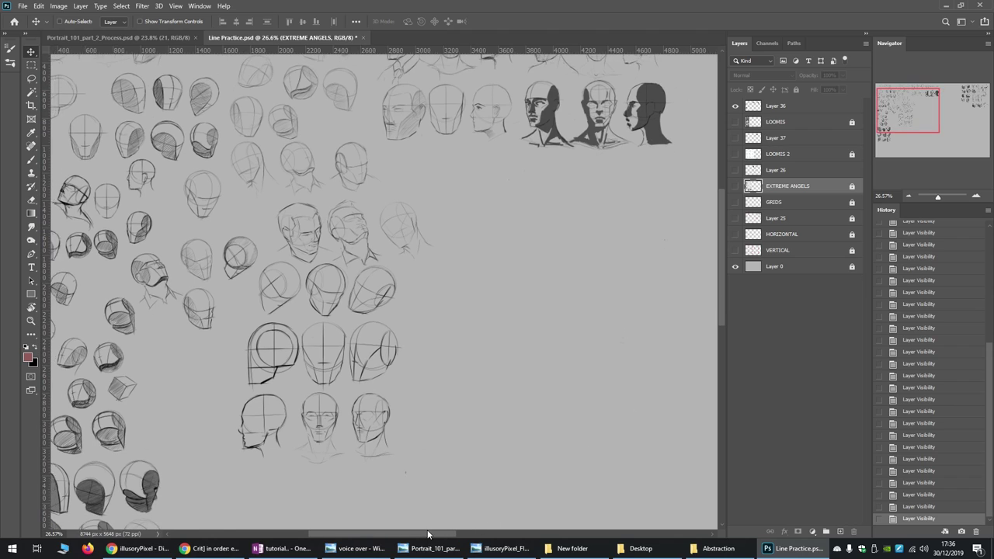
left_click_drag(427, 534, 388, 534)
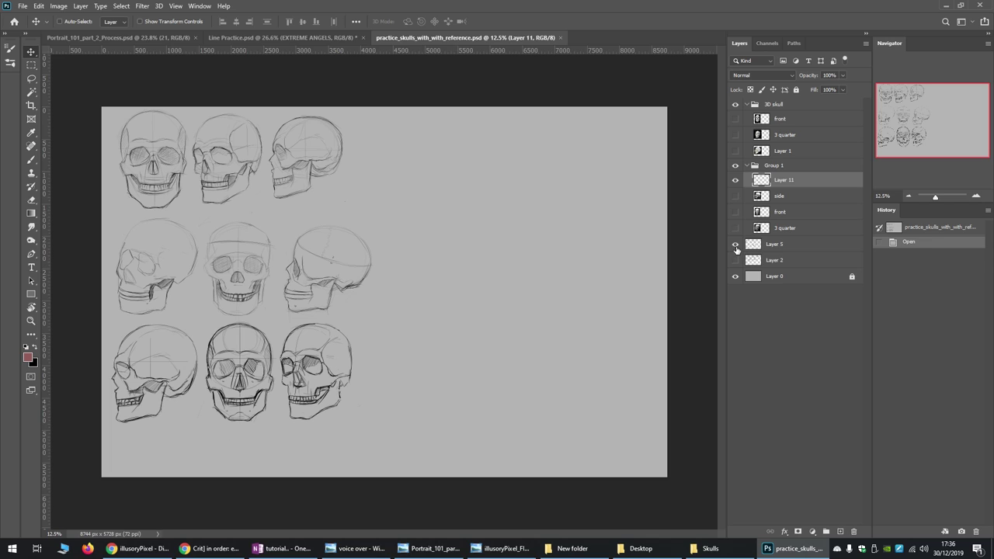
Isolate the front and three-quarter skull sketches on Layer 2 in the skull practice file, hiding Layer 11 and Layer 5
left_click(735, 260)
left_click(735, 244)
left_click(735, 180)
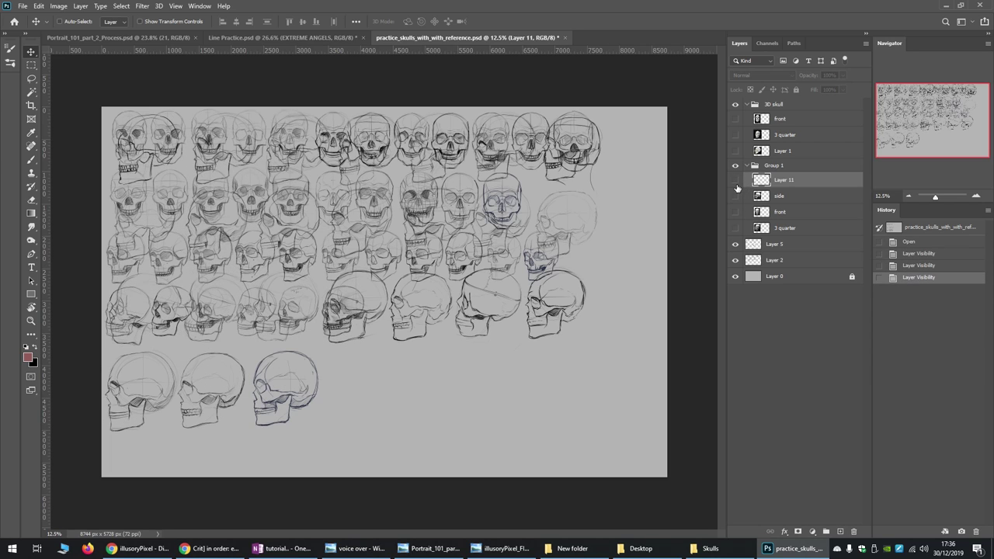
left_click(735, 244)
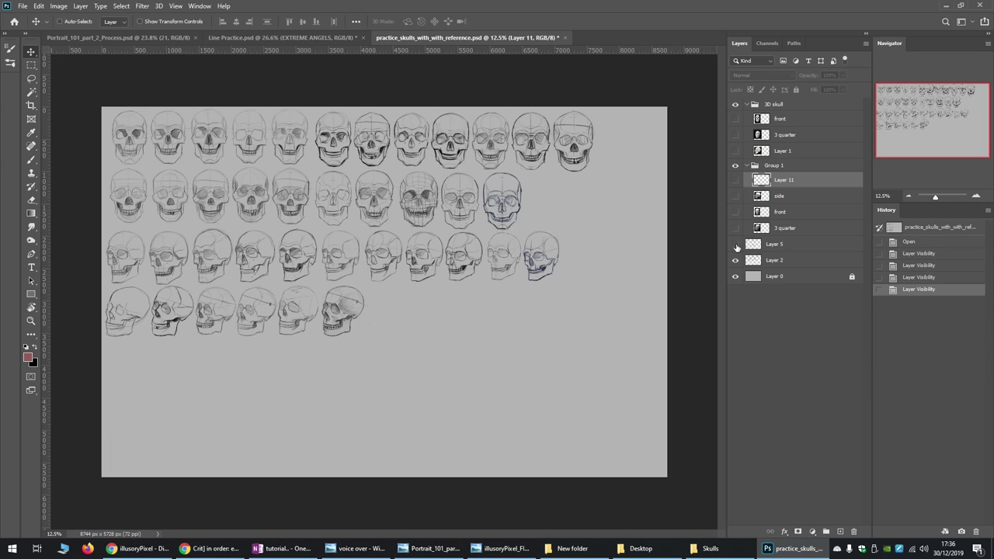
Hide Layer 2 and briefly display the side-view skull sketches on Layer 5
left_click(736, 260)
left_click(735, 245)
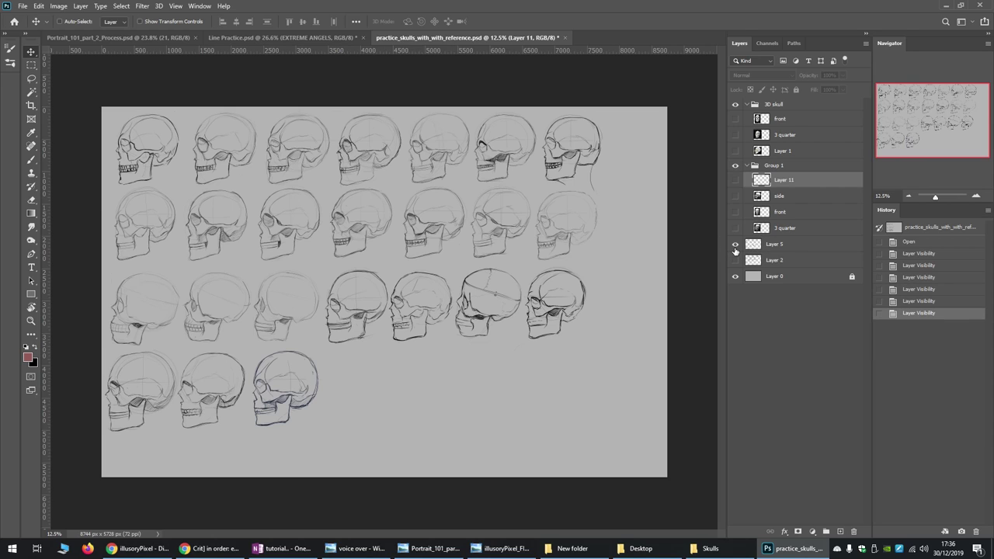
left_click(735, 244)
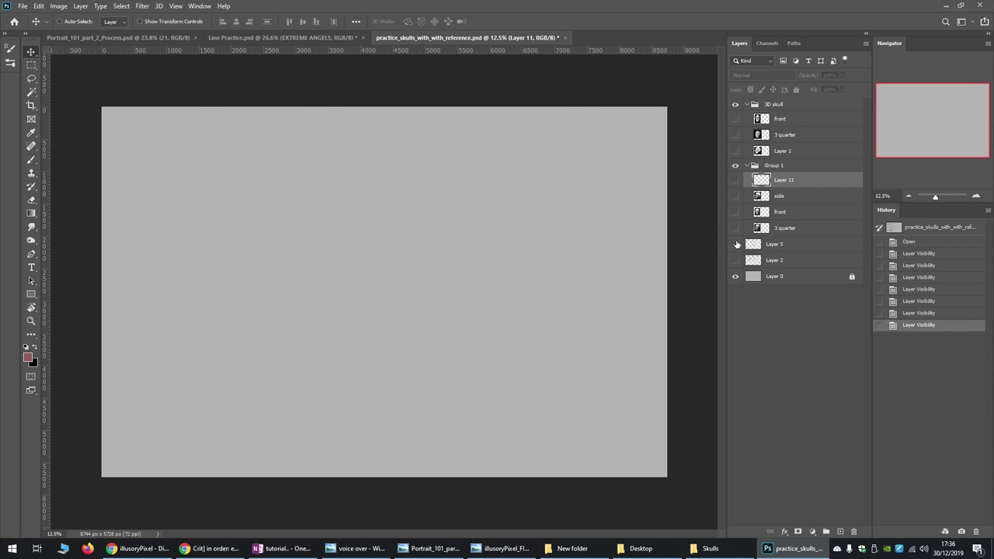
Briefly display the nine skull studies on Layer 11, and toggle the front reference in the 3D skull group
left_click(735, 179)
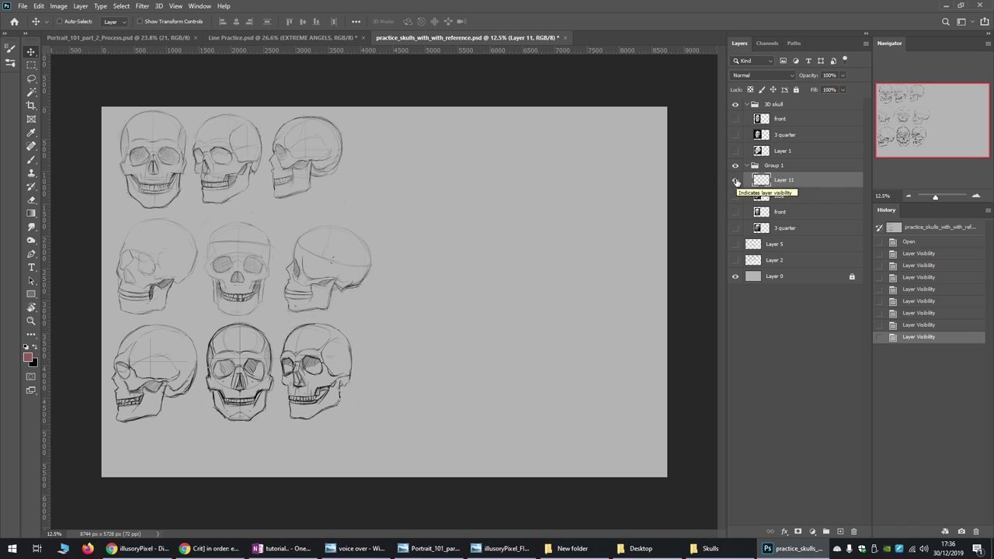
left_click(735, 179)
left_click(736, 118)
left_click(735, 118)
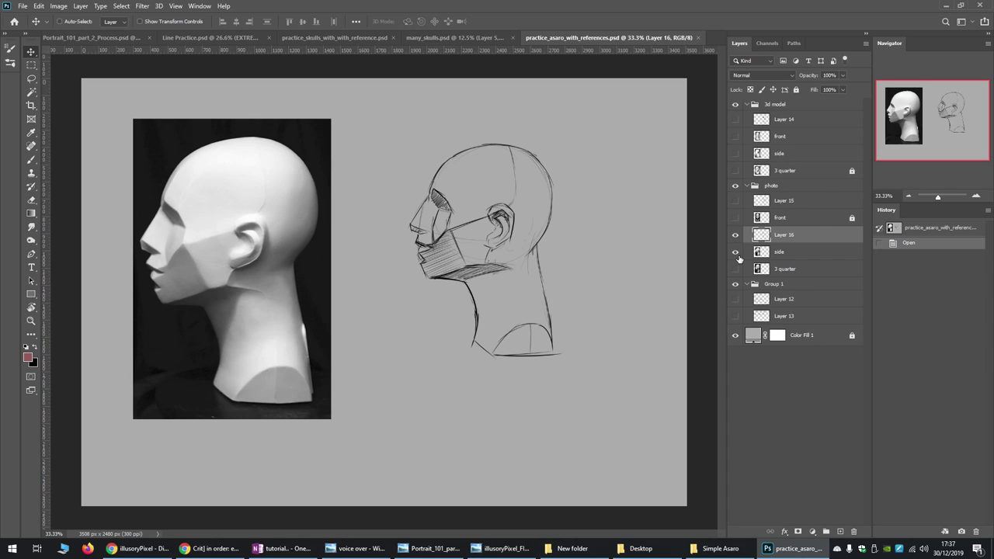
Hide the side reference photo and Layer 16 in practice_asaro_with_references.psd, and show the Asaro head sketches on Layer 12
left_click(736, 253)
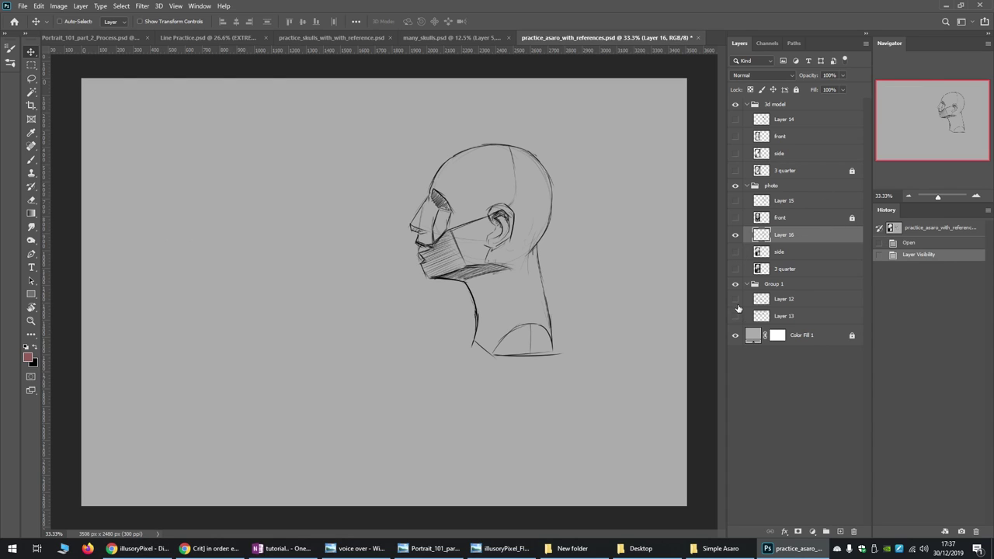
left_click(736, 302)
left_click(735, 235)
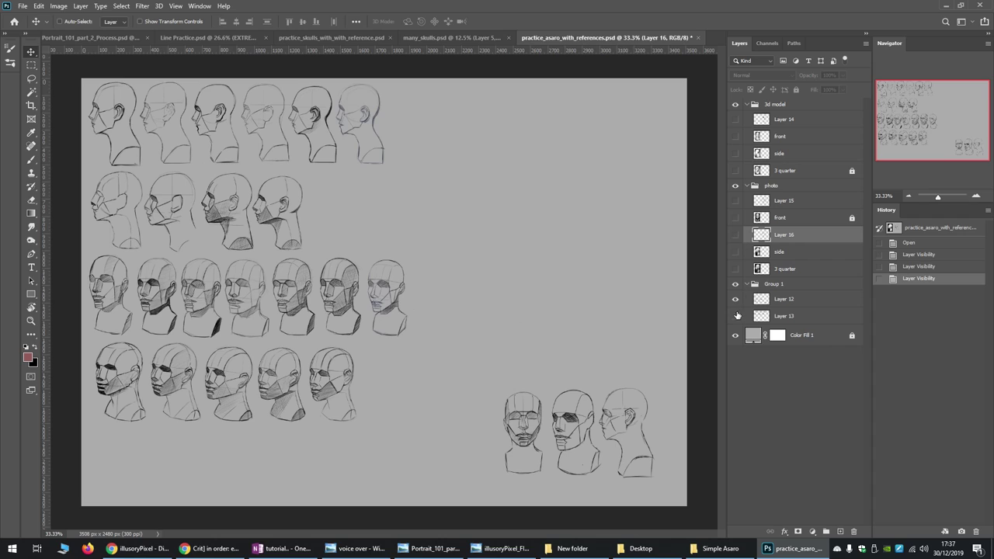
Compare the Asaro head studies on Layer 12 and Layer 13 in practice_asaro_with_references.psd by alternating their visibility, leaving both hidden
left_click(736, 304)
left_click(736, 305)
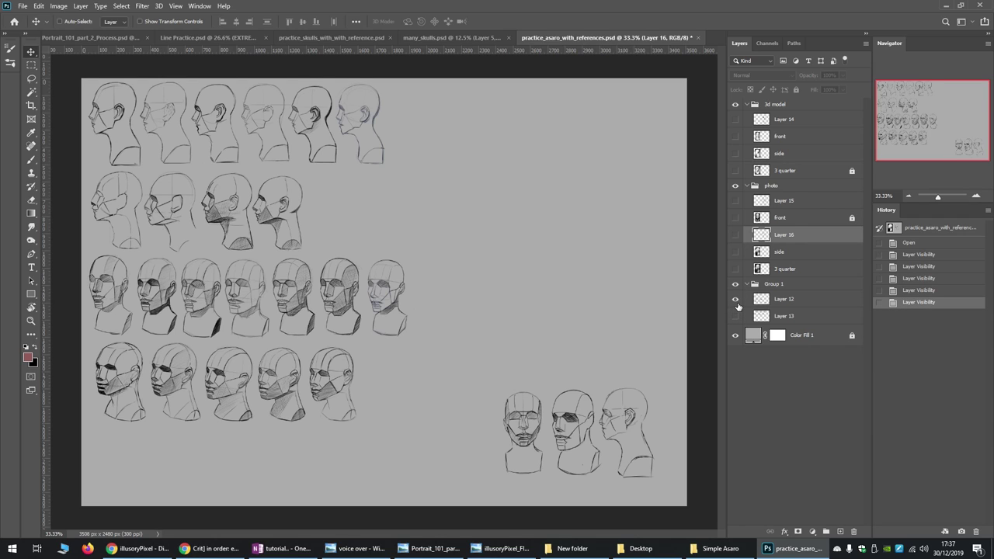
left_click(736, 303)
left_click(735, 316)
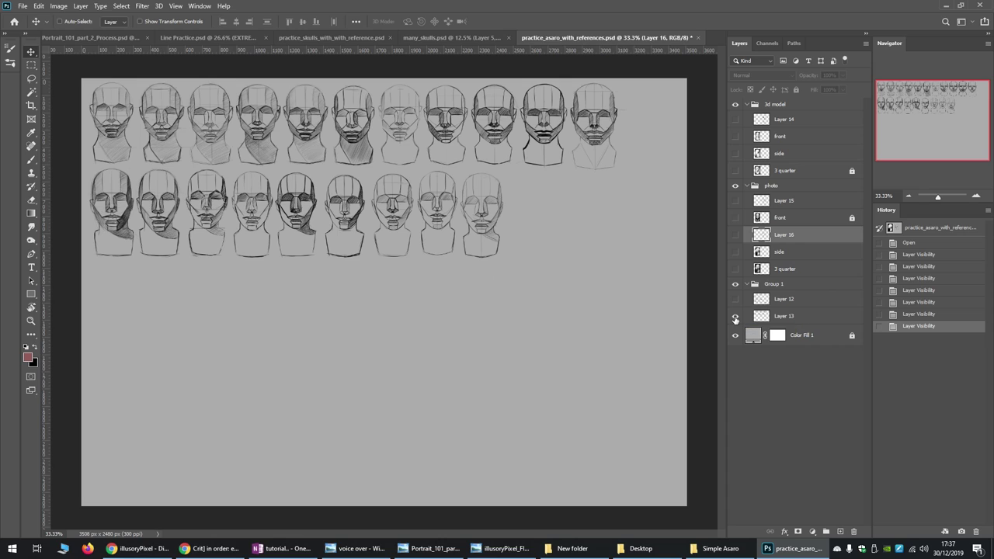
left_click(735, 317)
left_click(735, 300)
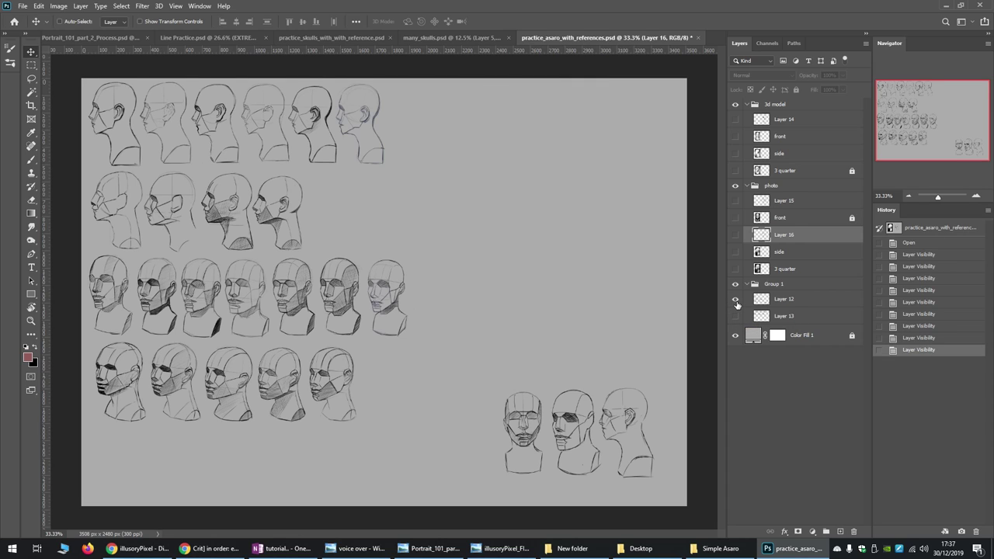
left_click(735, 301)
left_click(735, 315)
left_click(735, 316)
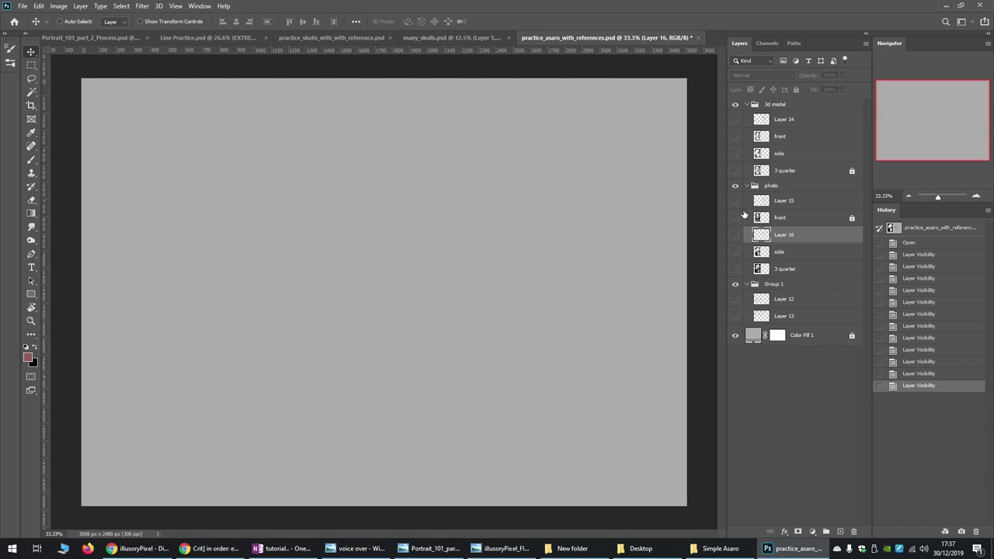
Briefly display the front photo reference and the front-view Asaro head sketch on Layer 14
left_click(735, 218)
left_click(735, 217)
left_click(736, 118)
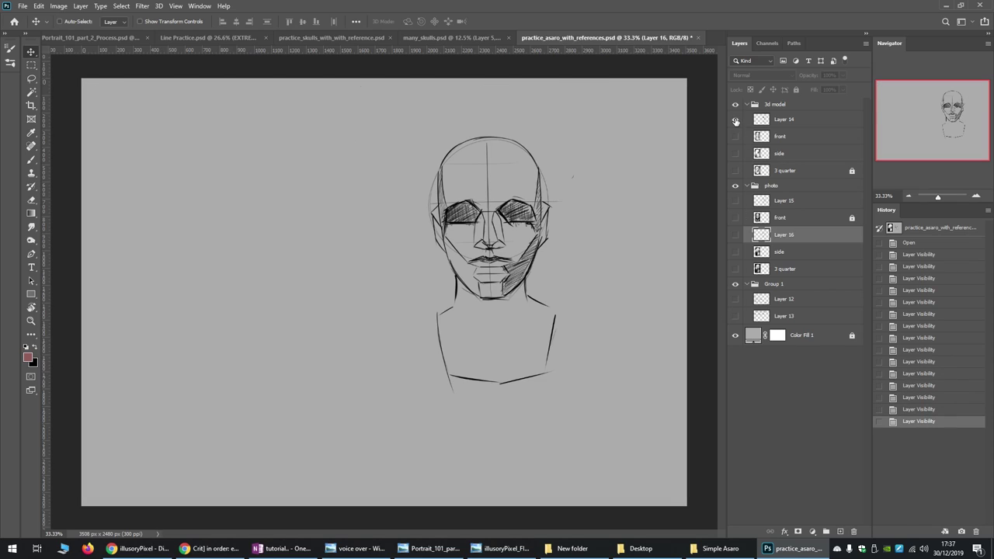
left_click(735, 119)
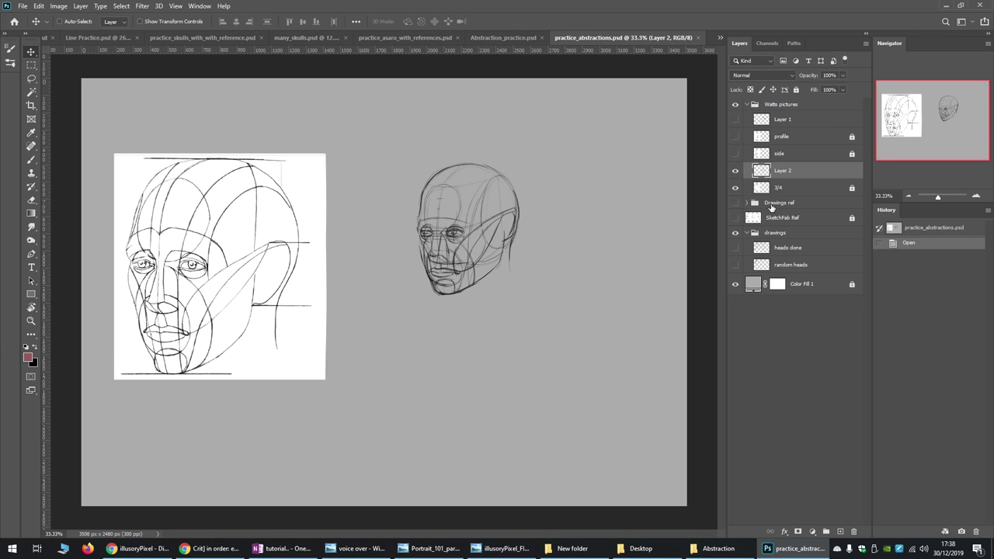
Isolate the heads done layer in practice_abstractions.psd, hiding the 3/4 reference, Layer 1 and Layer 2
left_click(735, 187)
left_click(737, 123)
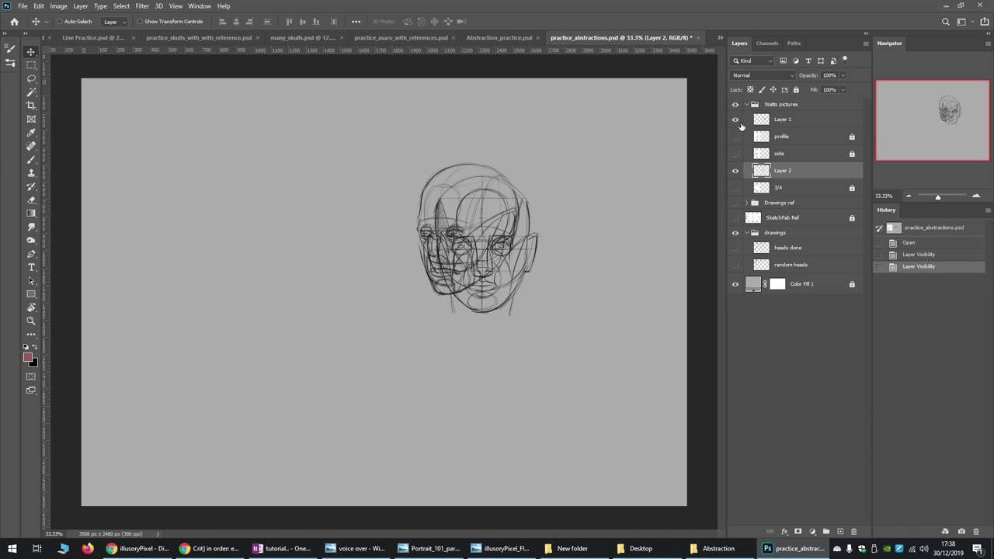
left_click(736, 124)
left_click(735, 247)
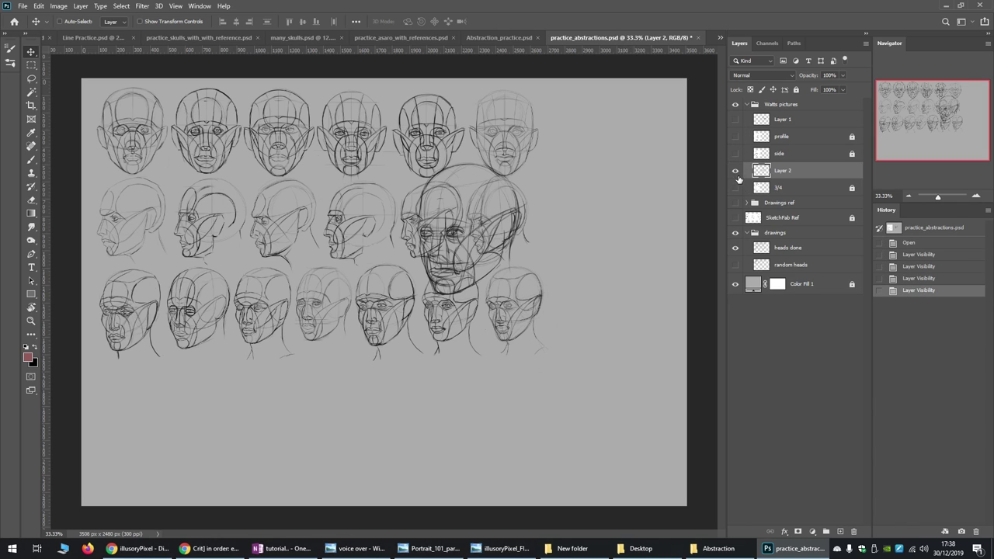
left_click(735, 170)
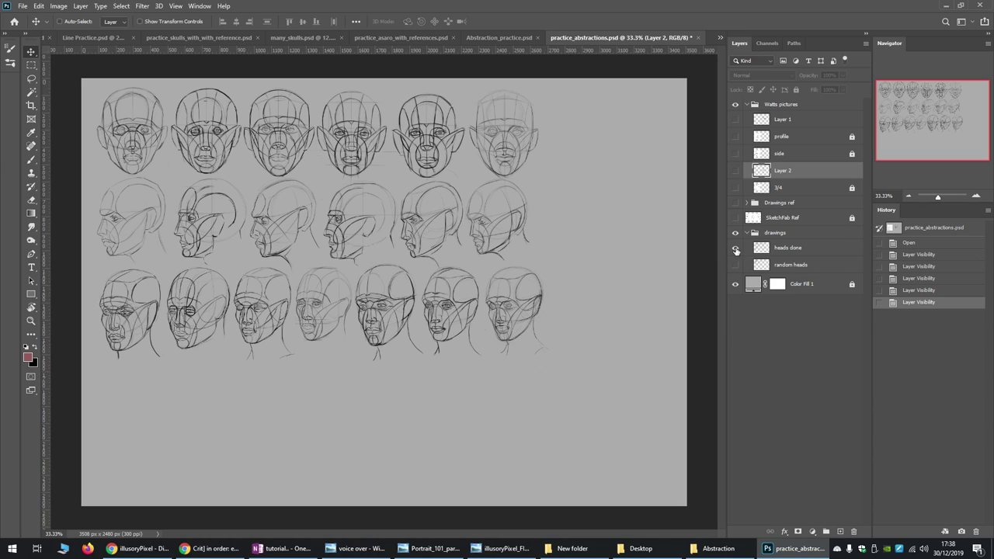
Hide the heads done layer and briefly display the sketches on the random heads layer
left_click(735, 248)
left_click(735, 265)
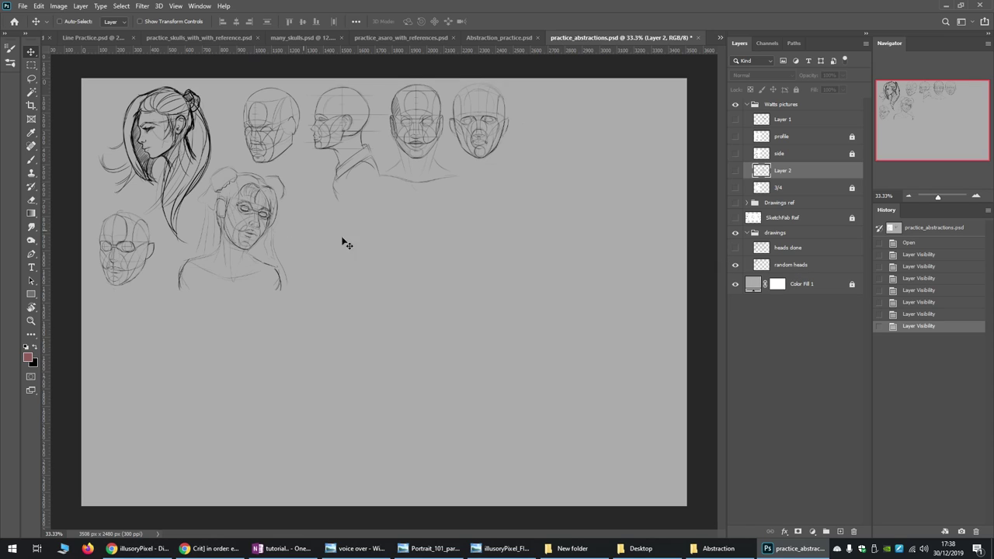
left_click(736, 265)
Briefly display the front abstraction sketch on Layer 1 and the profile reference, leaving only the three-quarter sketch on Layer 2 shown
left_click(735, 119)
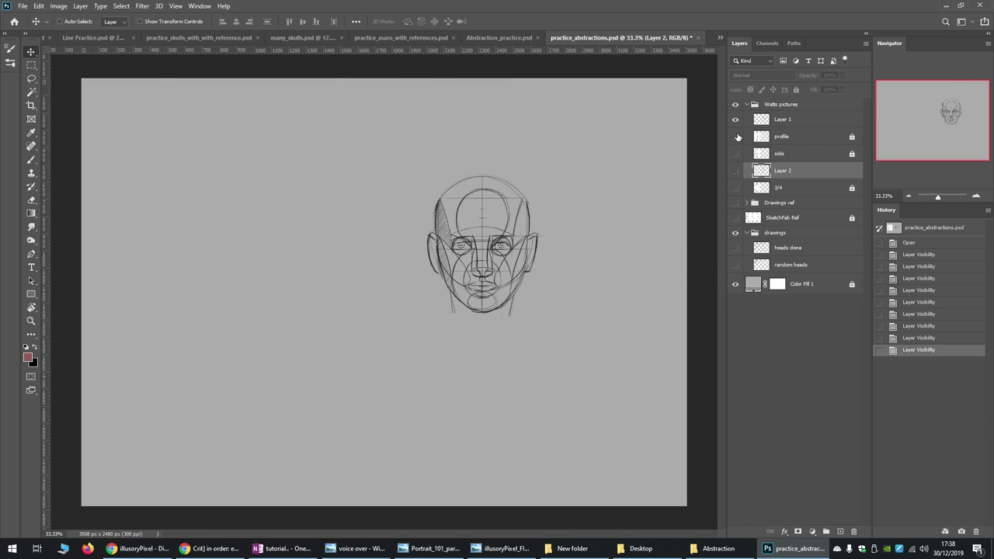
left_click(736, 136)
left_click(735, 136)
left_click(736, 170)
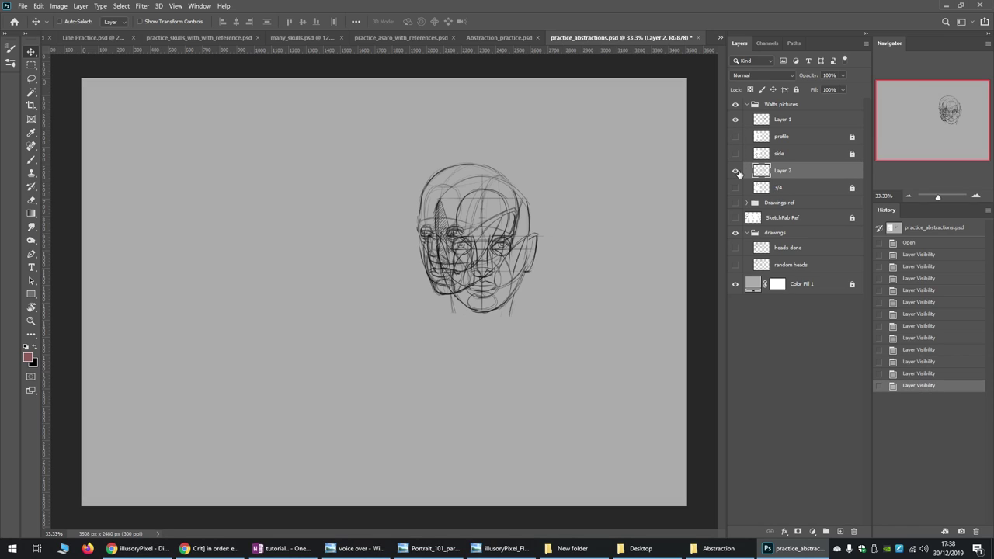
left_click(735, 120)
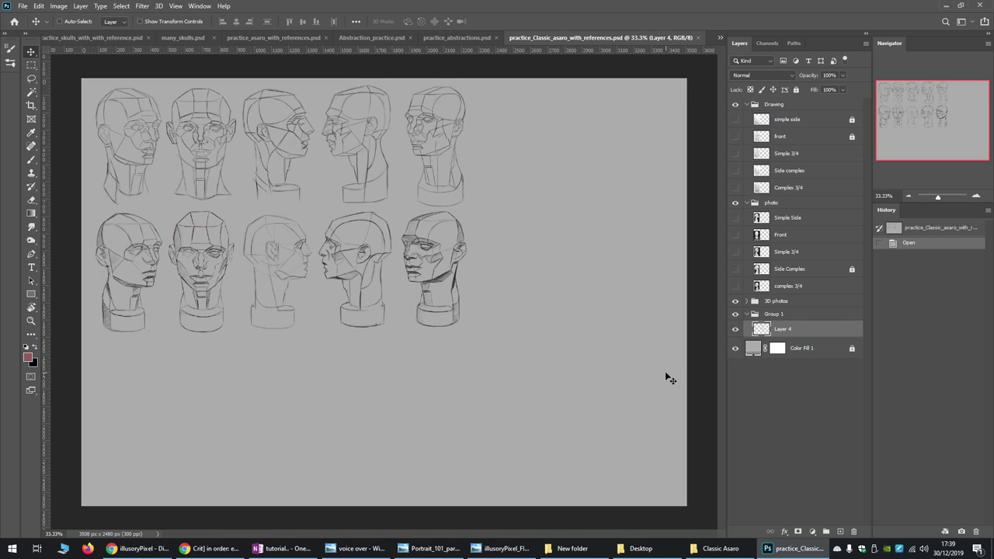
Examine the Classic Asaro head studies on Layer 4 up close and as a whole sheet
scroll(377, 235, "up", 6)
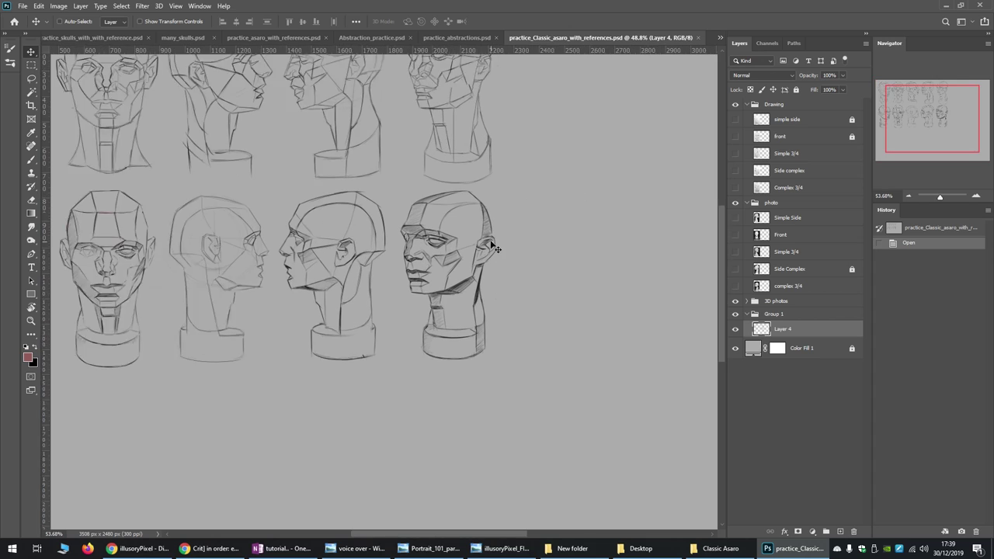
left_click_drag(473, 534, 406, 520)
scroll(430, 370, "down", 1)
scroll(423, 258, "down", 3)
scroll(423, 257, "down", 2)
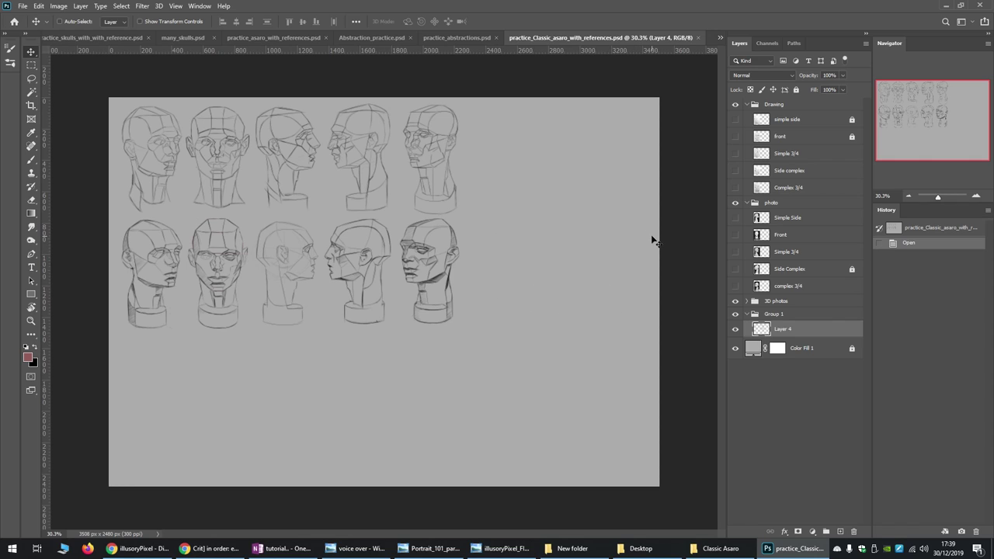
Close practice_Classic_asaro_with_references.psd, practice_abstractions.psd and Abstraction_practice.psd, discarding the changes to practice_abstractions.psd
left_click(698, 37)
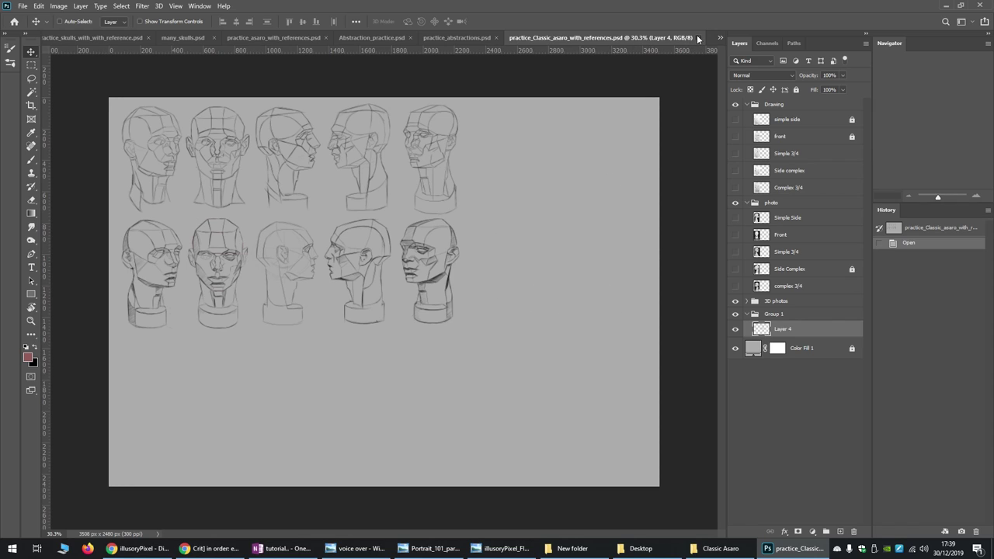
left_click(698, 37)
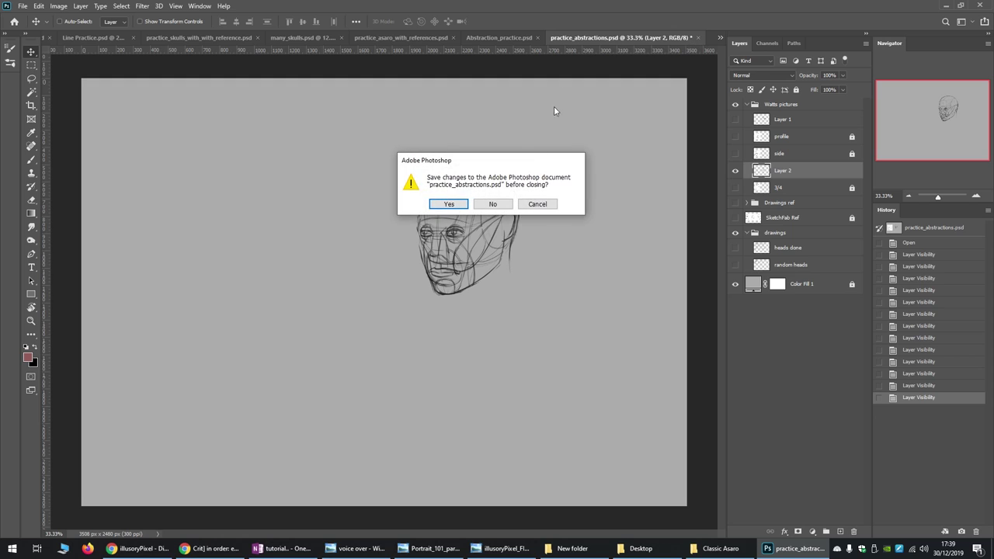
left_click(494, 204)
left_click(698, 38)
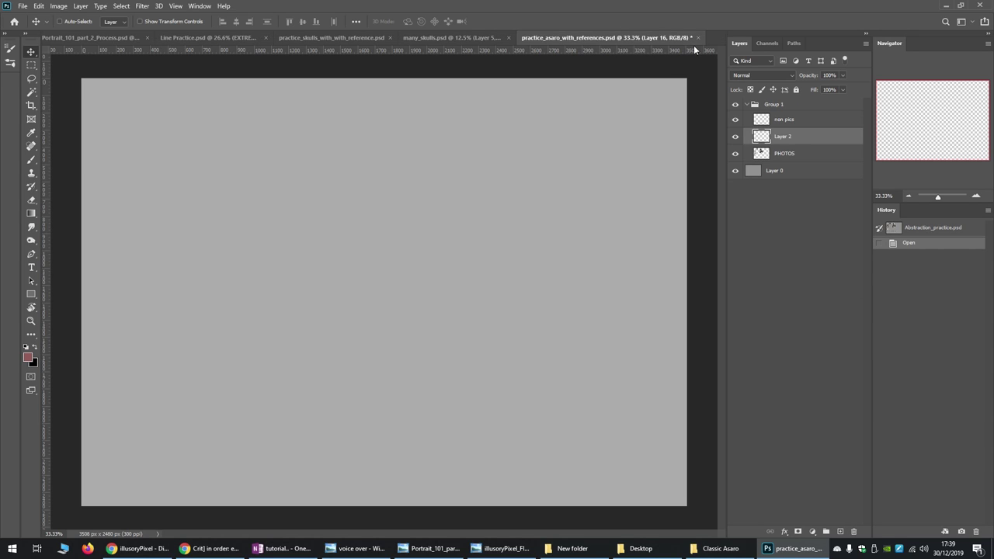
Close the remaining Asaro, skull and Line Practice files without saving changes, leaving Portrait_101_part_2_Process.psd open
left_click(697, 37)
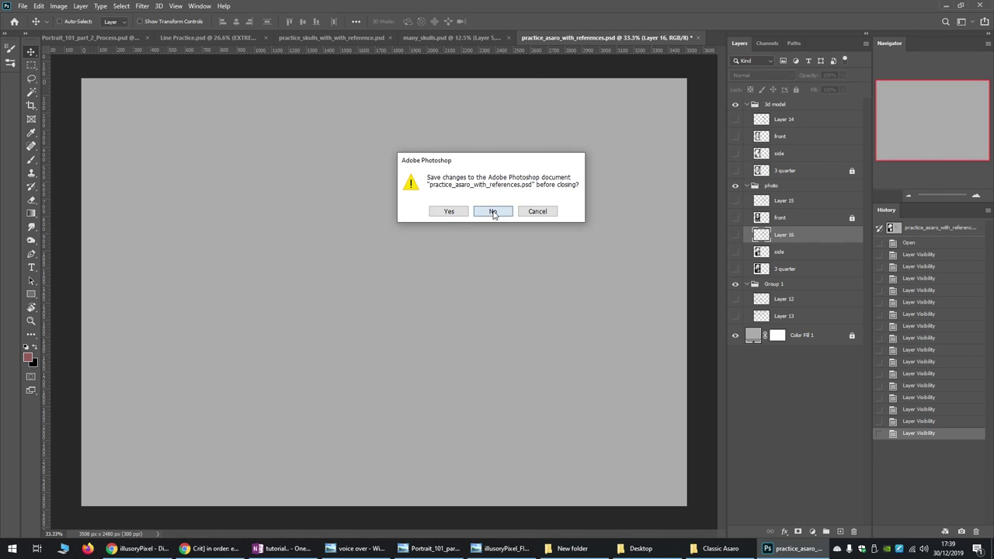
left_click(491, 209)
left_click(697, 37)
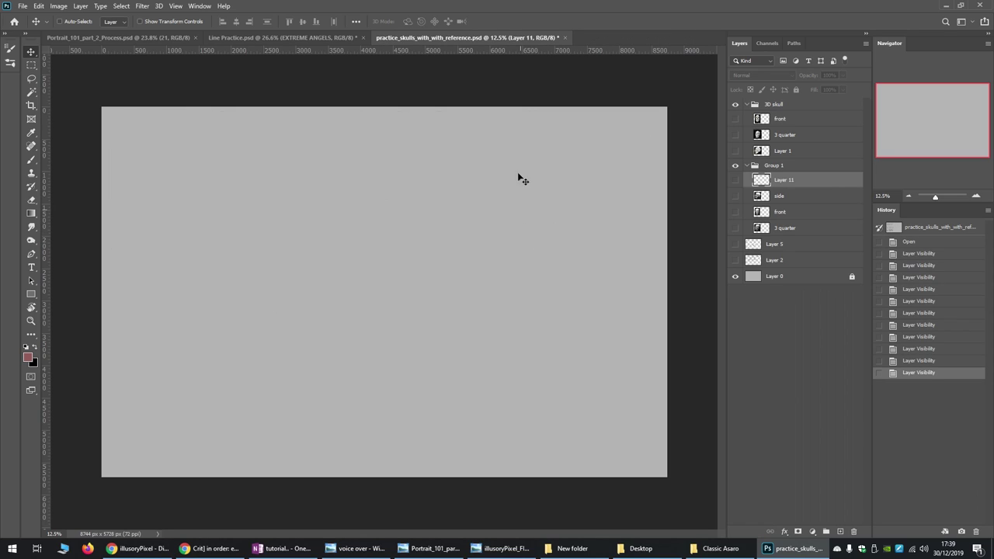
left_click(567, 37)
left_click(492, 208)
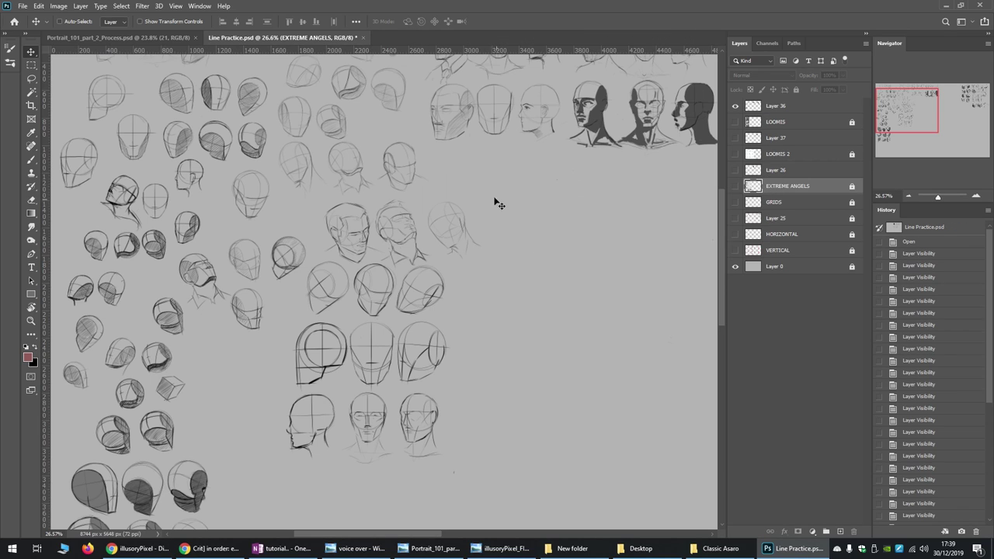
left_click(361, 37)
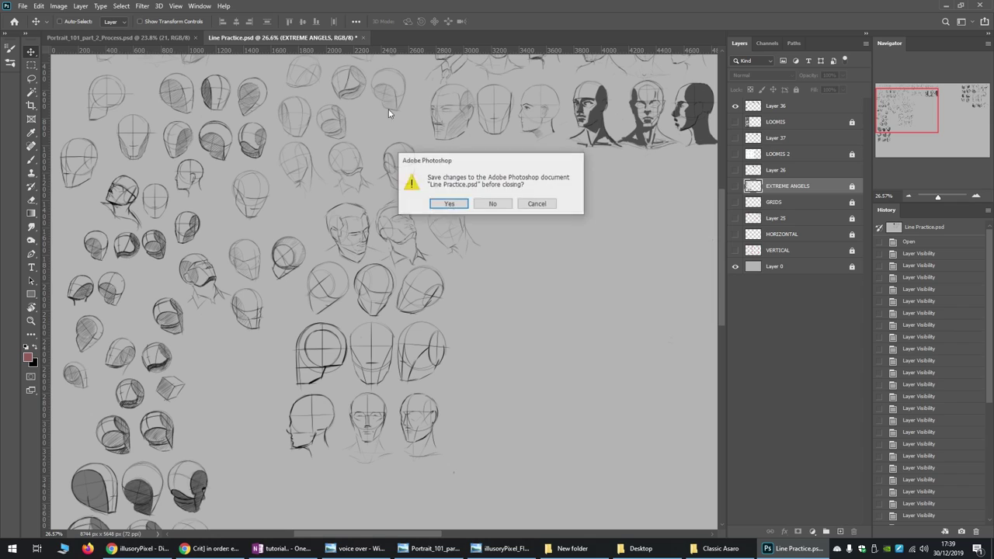
left_click(491, 209)
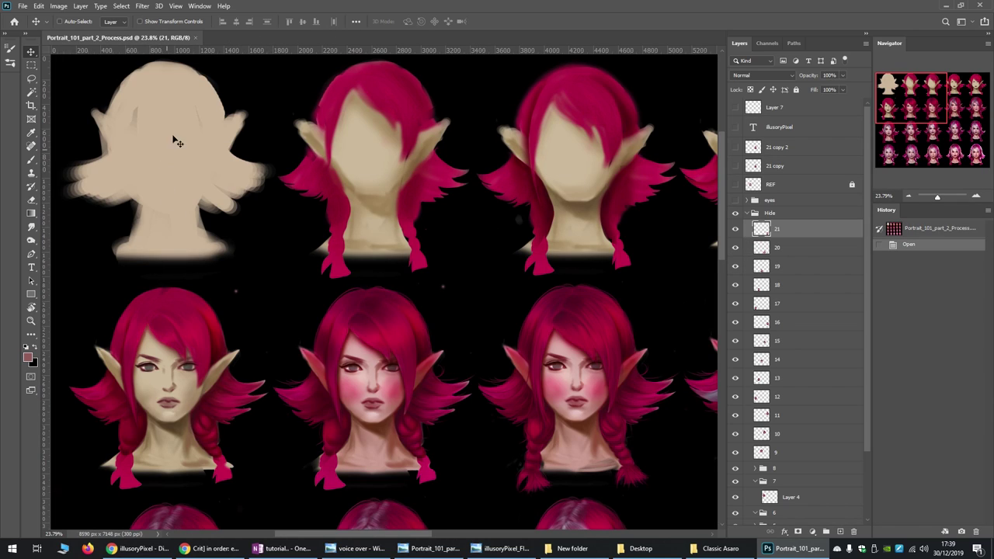
scroll(196, 106, "up", 3)
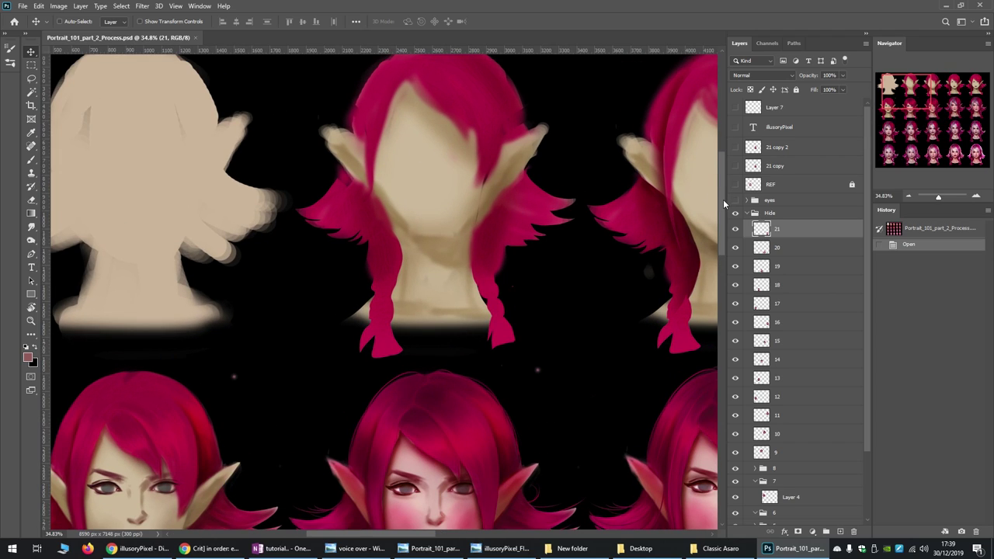
scroll(643, 218, "up", 2)
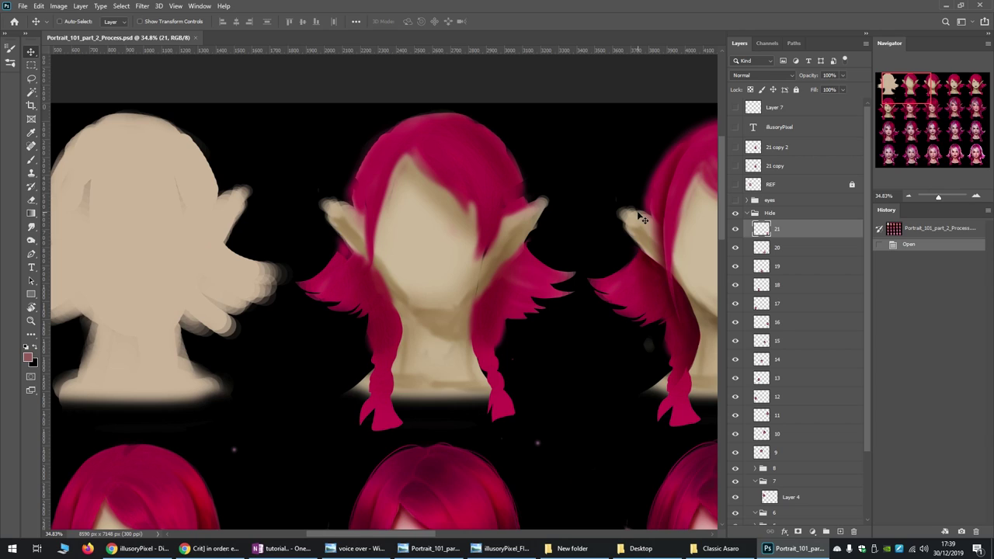
left_click(31, 79)
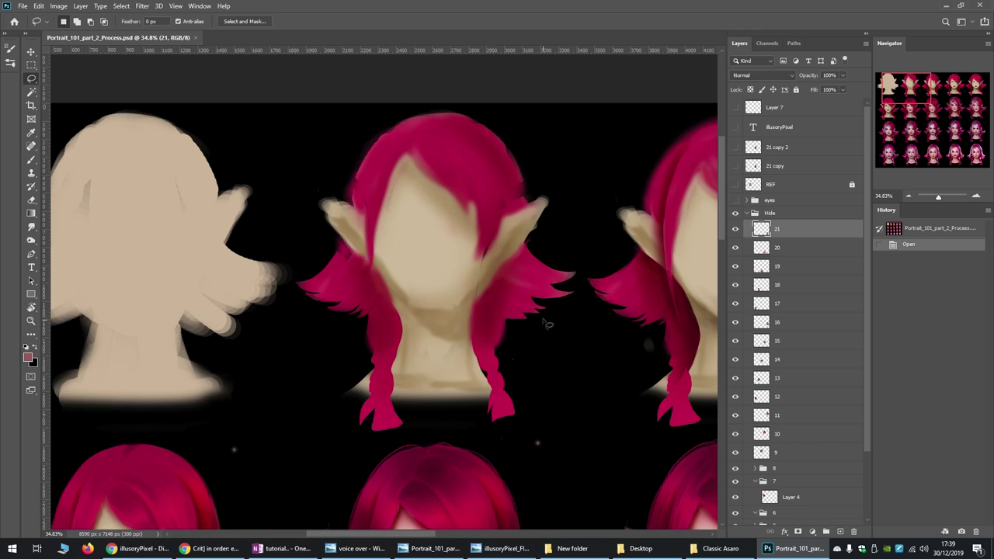
mouse_move(547, 324)
left_mouse_down()
mouse_move(543, 342)
mouse_move(587, 402)
mouse_move(578, 347)
left_mouse_up()
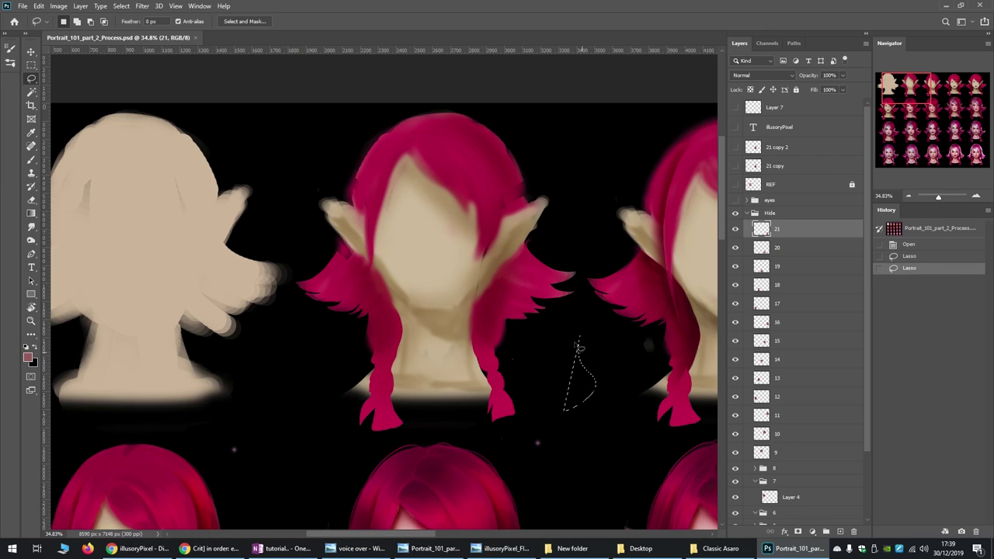
left_click(533, 331)
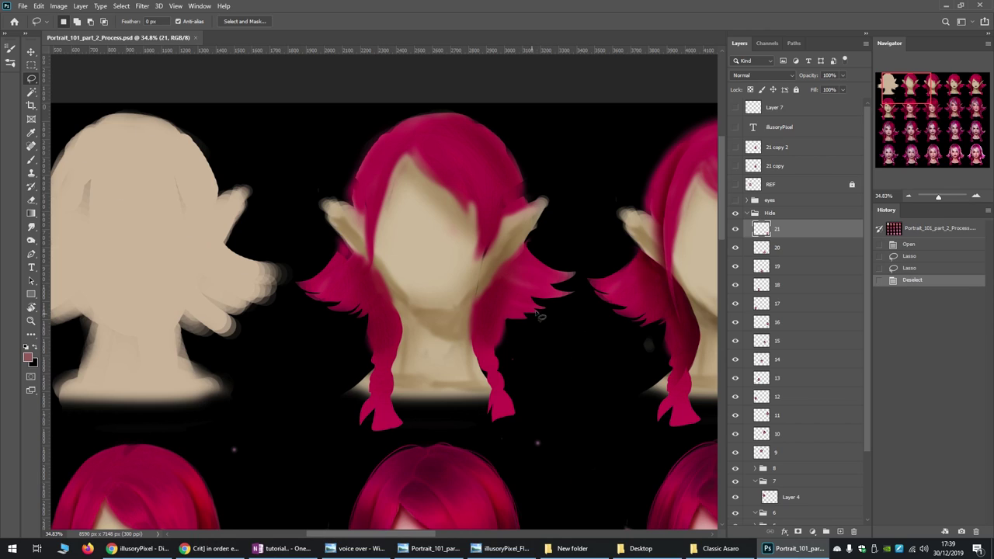
Try to cut notches into the right hair wing of the second portrait stage by clearing a lasso selection on layer 21
mouse_move(573, 261)
left_mouse_down()
mouse_move(543, 283)
mouse_move(578, 284)
mouse_move(532, 293)
mouse_move(579, 302)
mouse_move(548, 307)
left_mouse_up()
left_click_drag(553, 313, 555, 314)
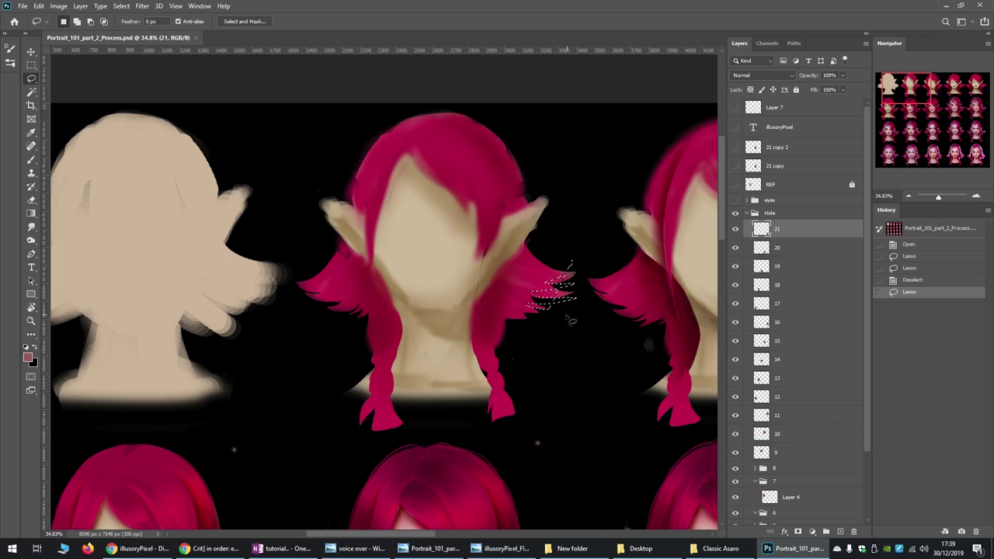
key("Delete")
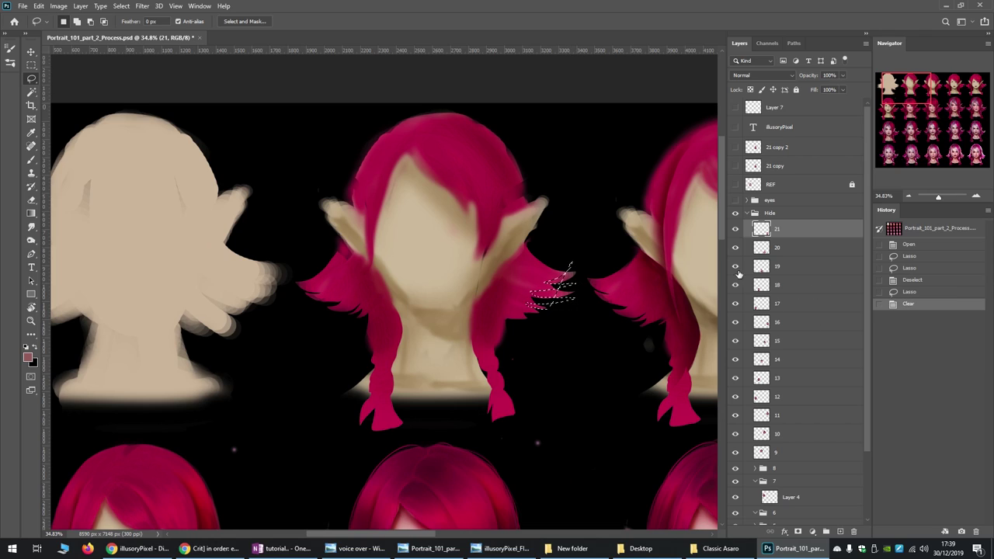
left_click(561, 176)
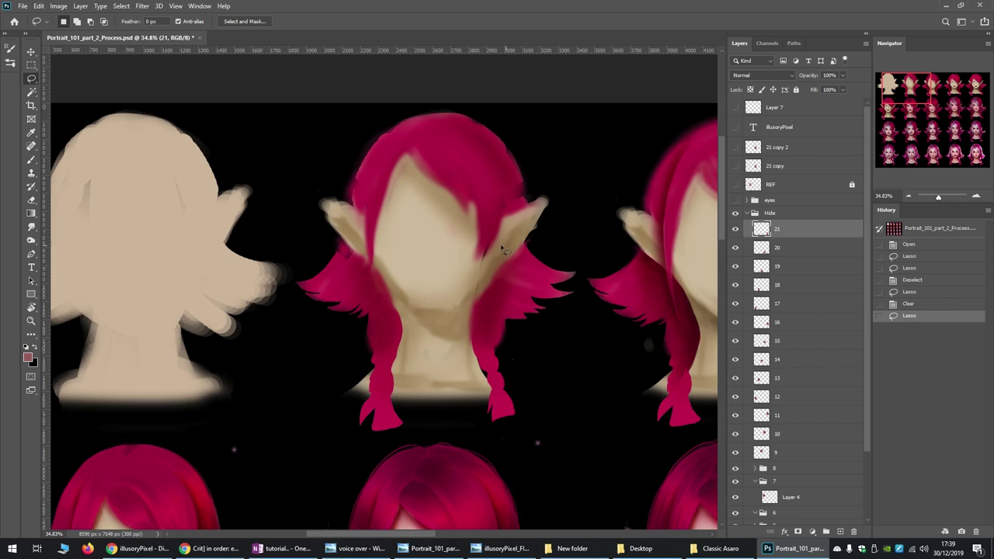
Shift the second portrait stage on layer 2 slightly left and trim its right hair wing into sharper tips with a cleared lasso selection
key("v")
left_click_drag(425, 257, 450, 277)
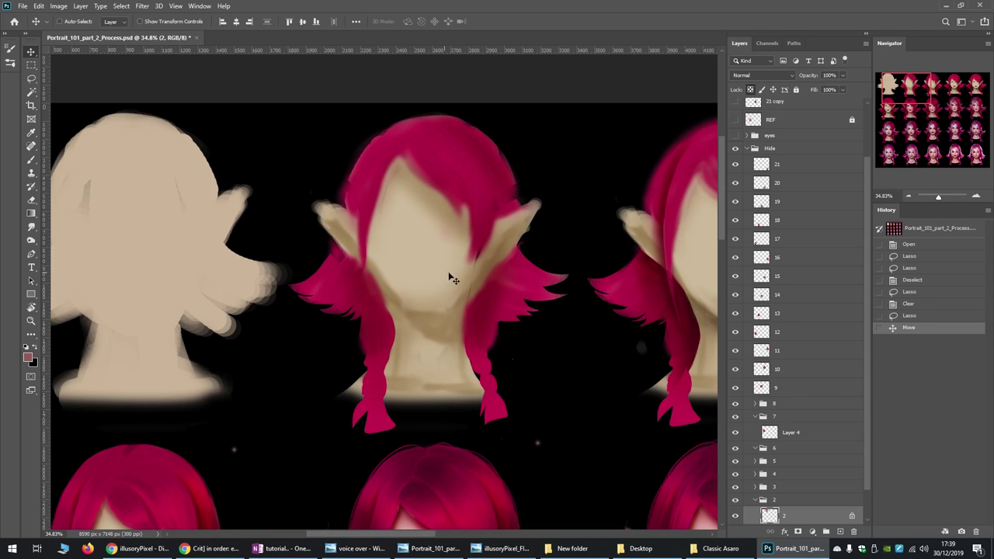
key("l")
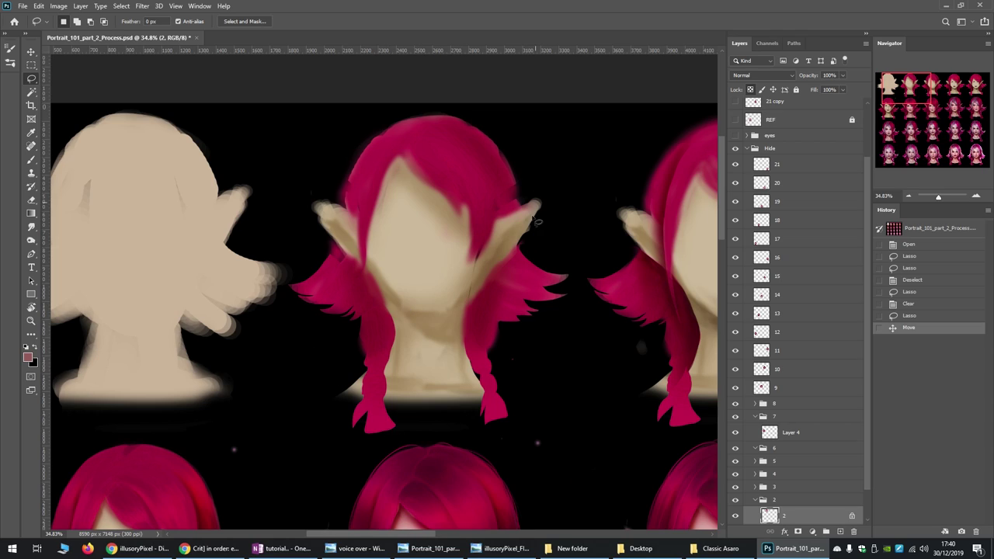
mouse_move(516, 246)
left_mouse_down()
mouse_move(562, 279)
mouse_move(531, 286)
mouse_move(549, 297)
mouse_move(514, 300)
mouse_move(526, 308)
mouse_move(508, 310)
mouse_move(517, 314)
mouse_move(500, 326)
mouse_move(565, 336)
mouse_move(596, 266)
left_mouse_up()
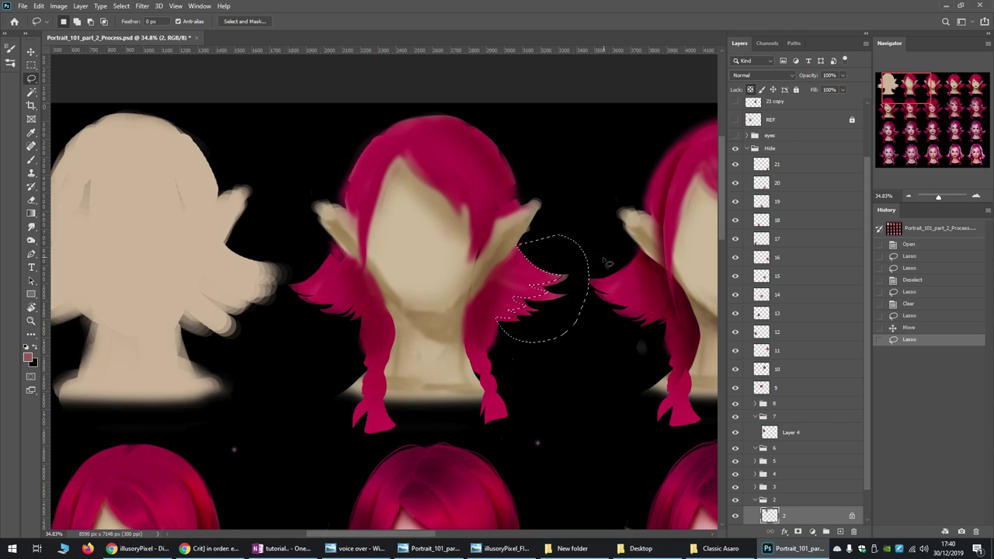
key("Delete")
left_click(592, 352)
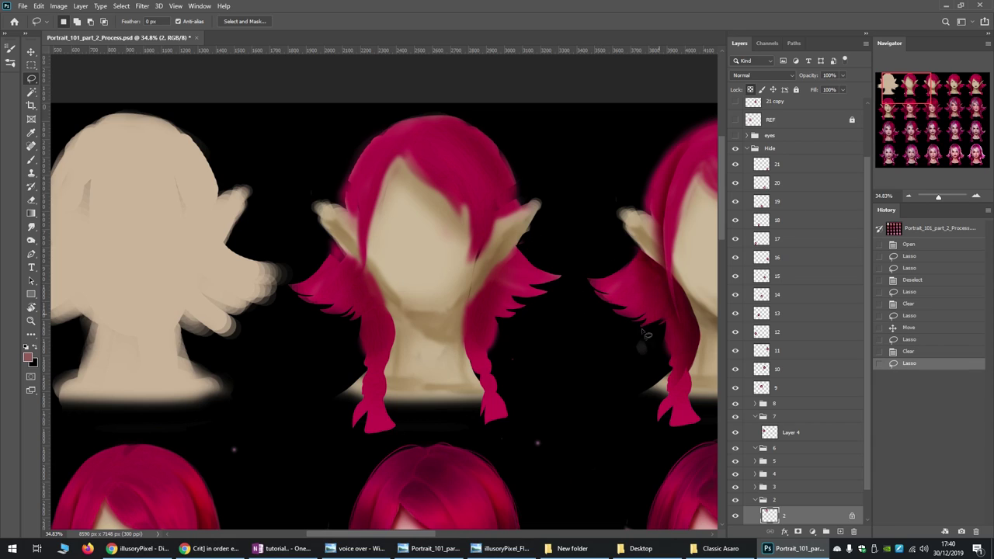
Undo the cleared trim on the second portrait stage's right hair wing and deselect the area
key("ctrl+z")
key("ctrl+z")
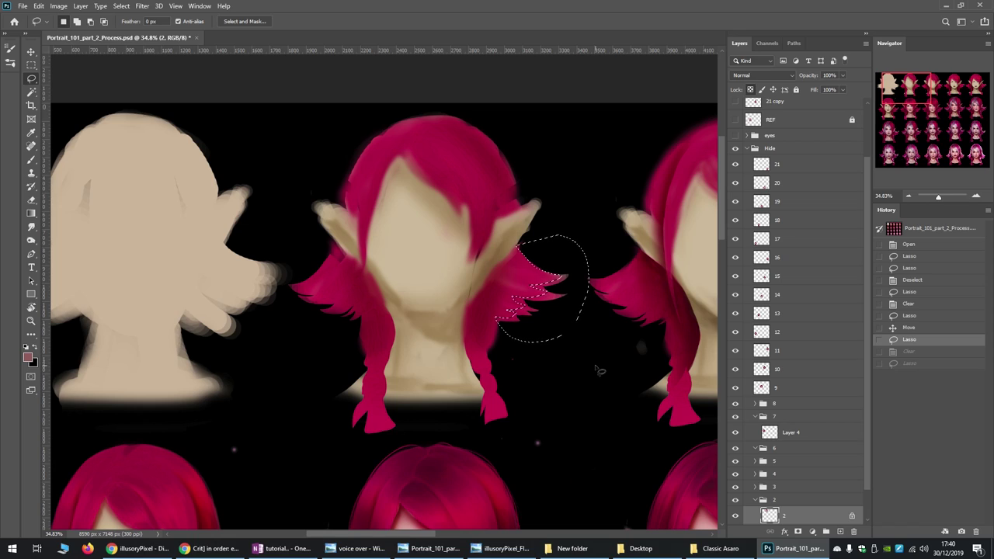
key("ctrl+d")
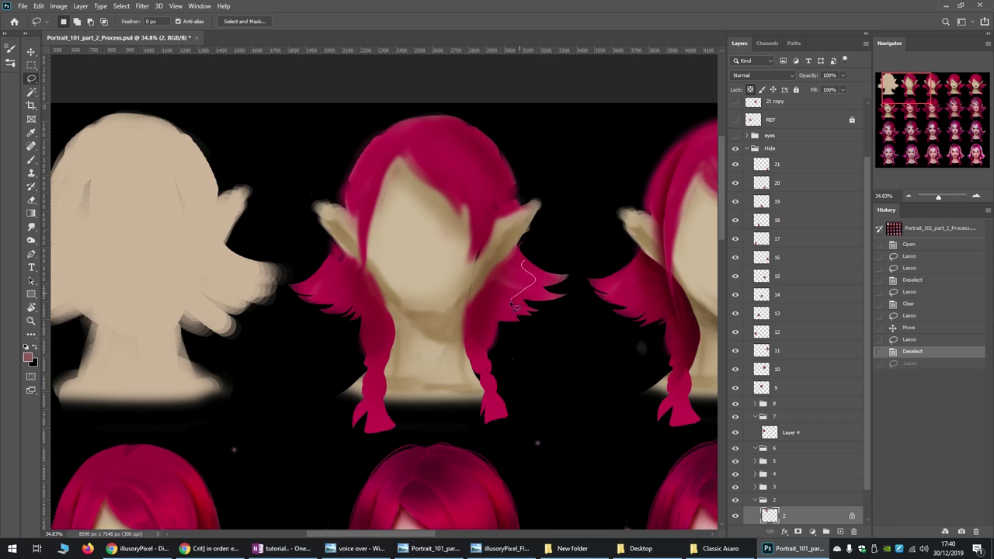
Try clearing a freehand lasso shape from inside the second portrait stage's right hair wing
mouse_move(510, 304)
left_mouse_down()
mouse_move(571, 319)
mouse_move(585, 264)
left_mouse_up()
key("ctrl+z")
left_click_drag(514, 272, 512, 273)
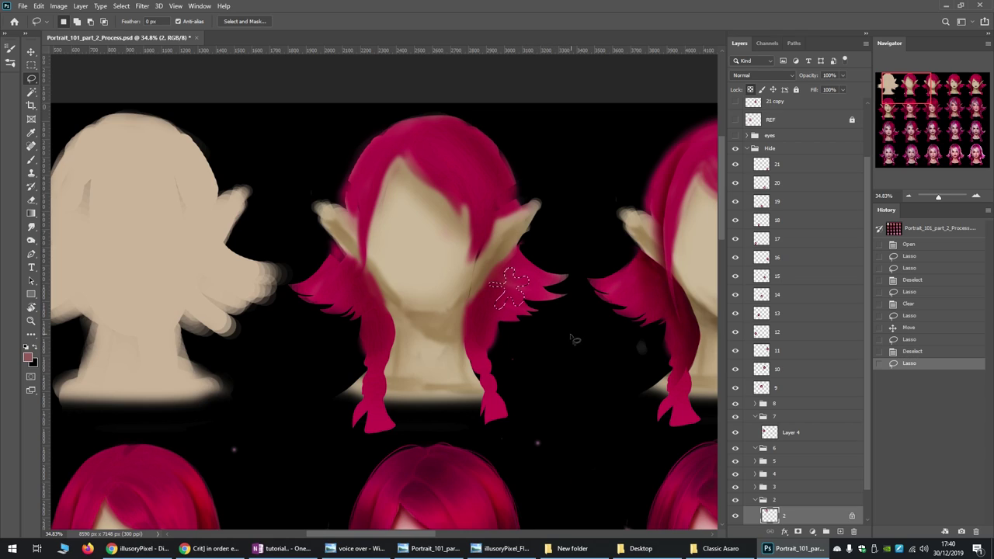
key("Delete")
key("ctrl+d")
key("ctrl+z")
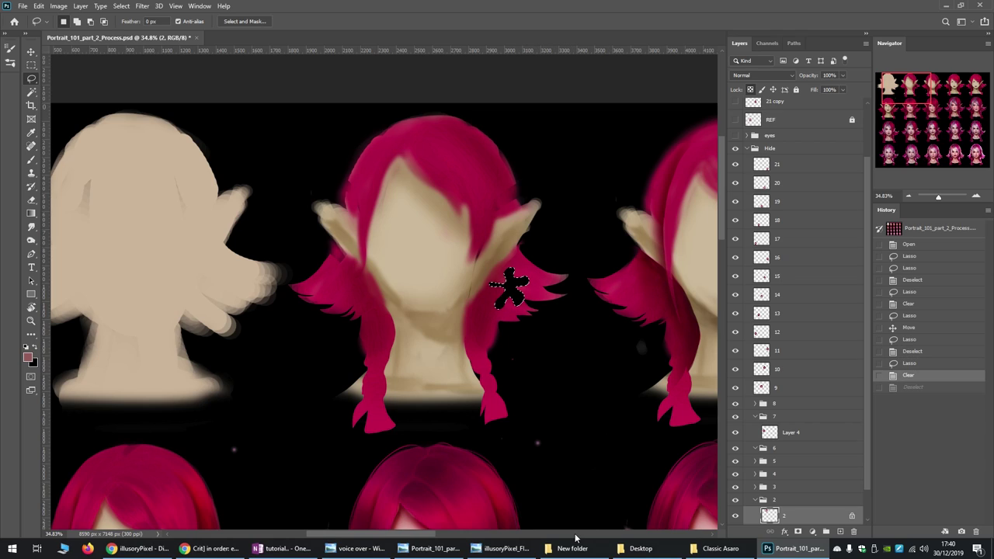
key("ctrl+z")
right_click(31, 78)
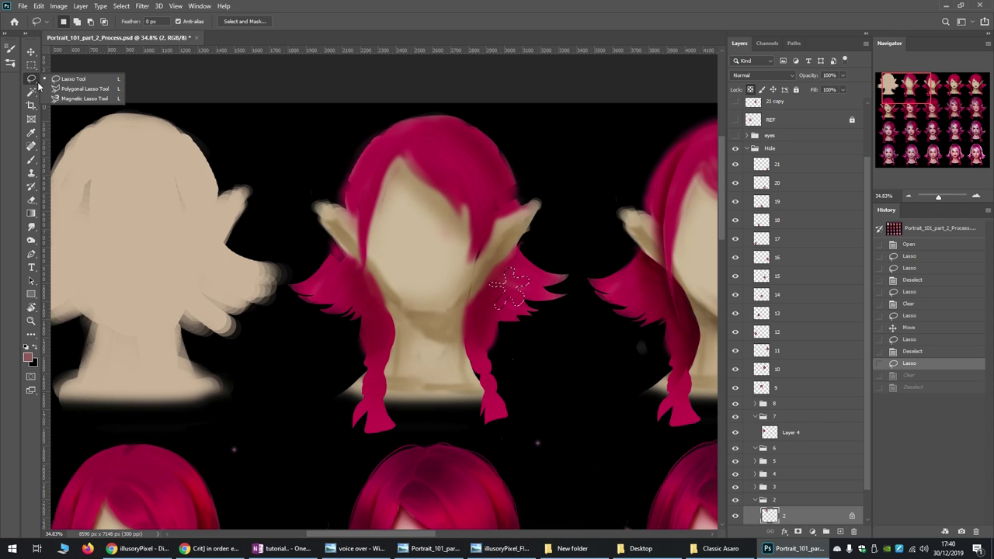
left_click(85, 79)
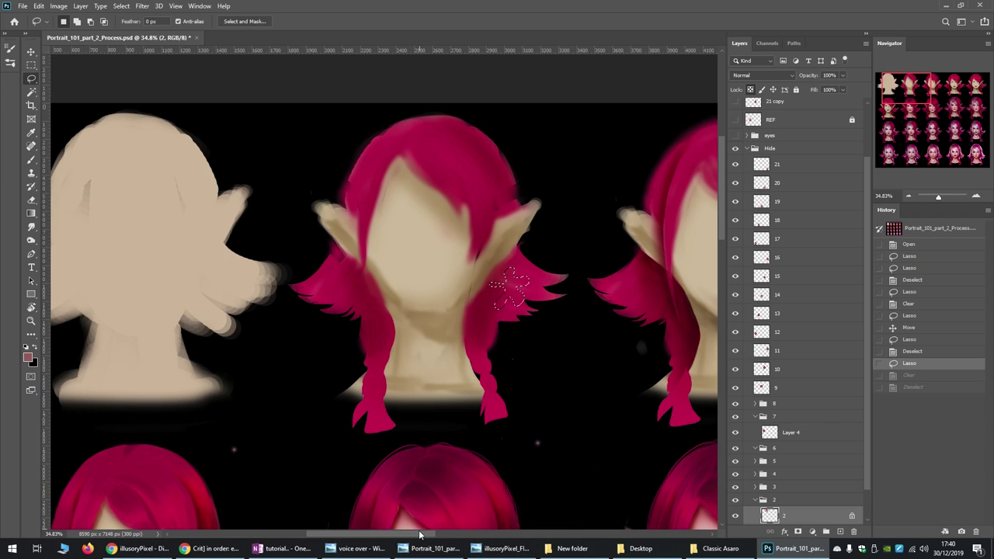
Lasso the inner part of the third portrait stage's right hair wing and choose the soft round 100 px brush with 0% hardness
left_click_drag(422, 534, 520, 533)
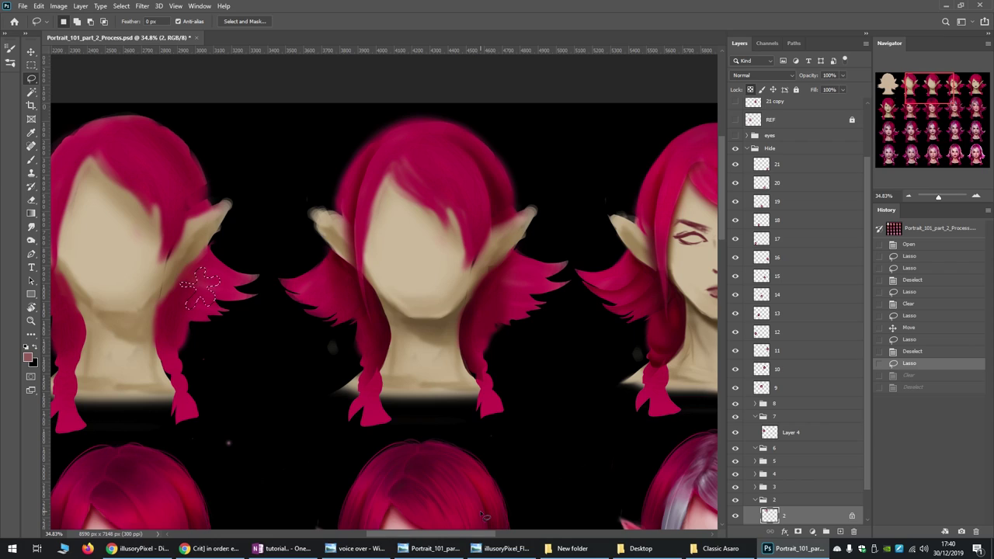
key("ctrl+d")
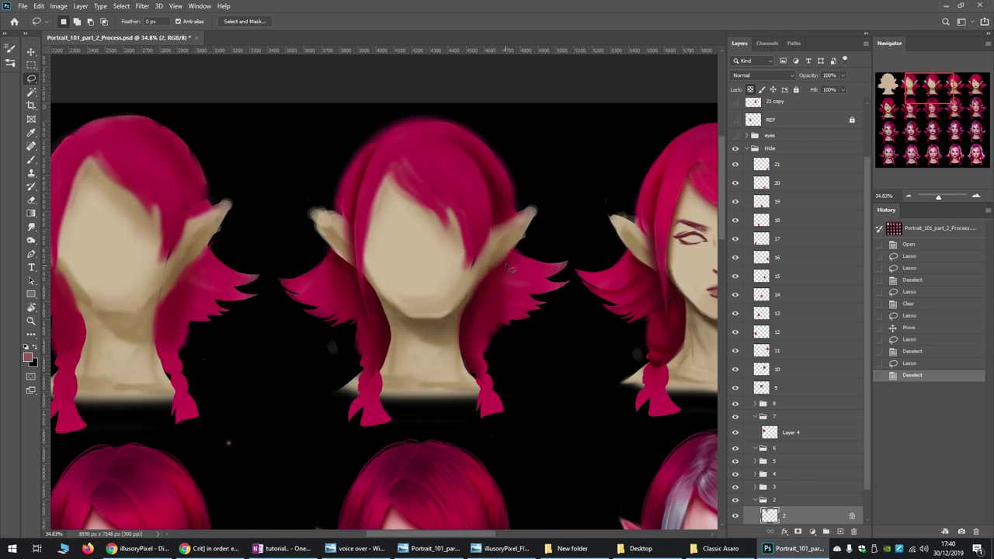
mouse_move(517, 249)
left_mouse_down()
mouse_move(473, 299)
mouse_move(469, 349)
left_mouse_up()
left_click_drag(511, 320, 526, 246)
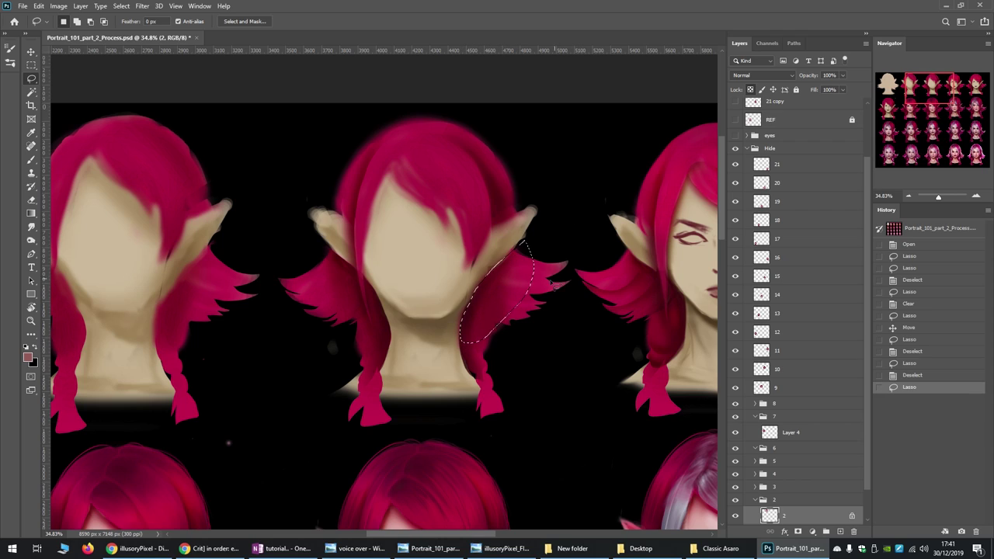
key("b")
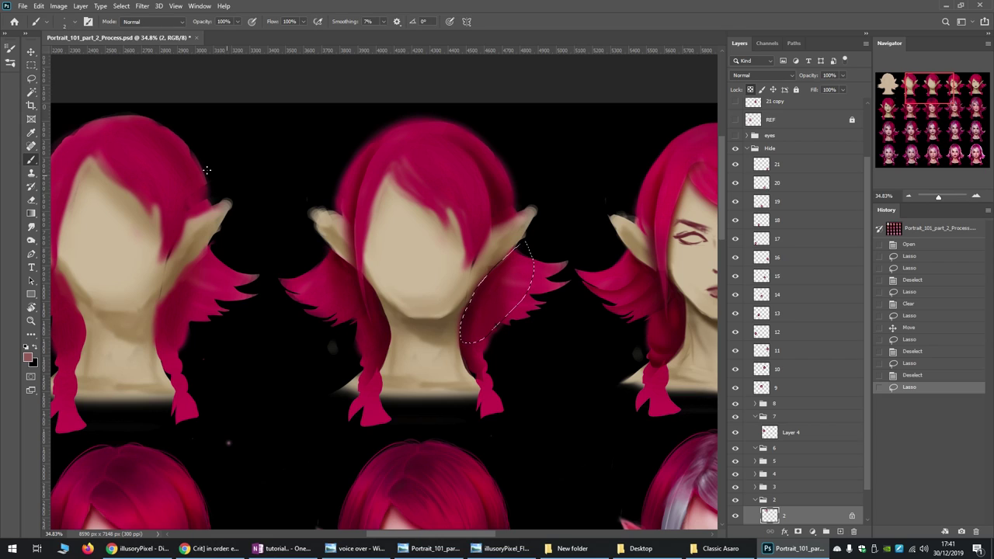
left_click(74, 21)
left_click(112, 250)
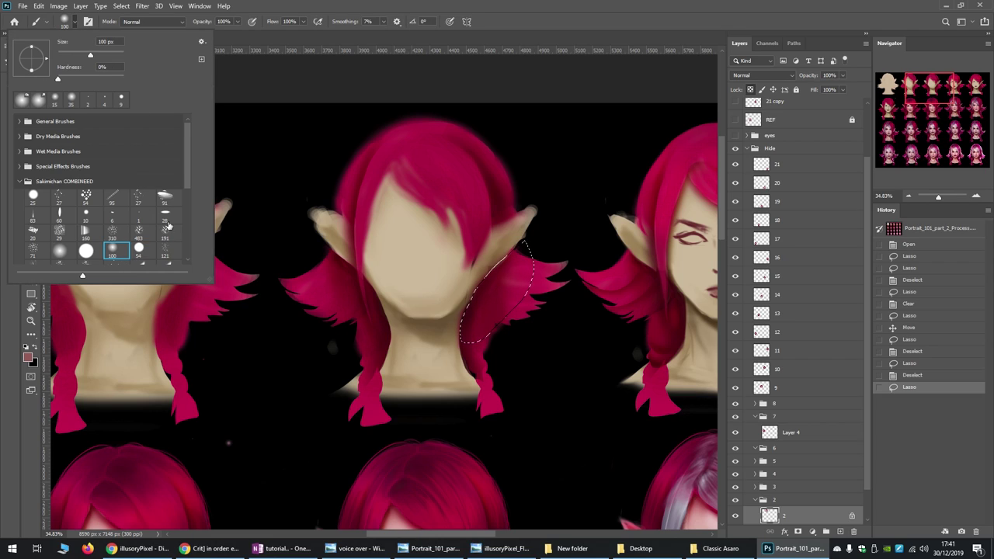
left_click(516, 8)
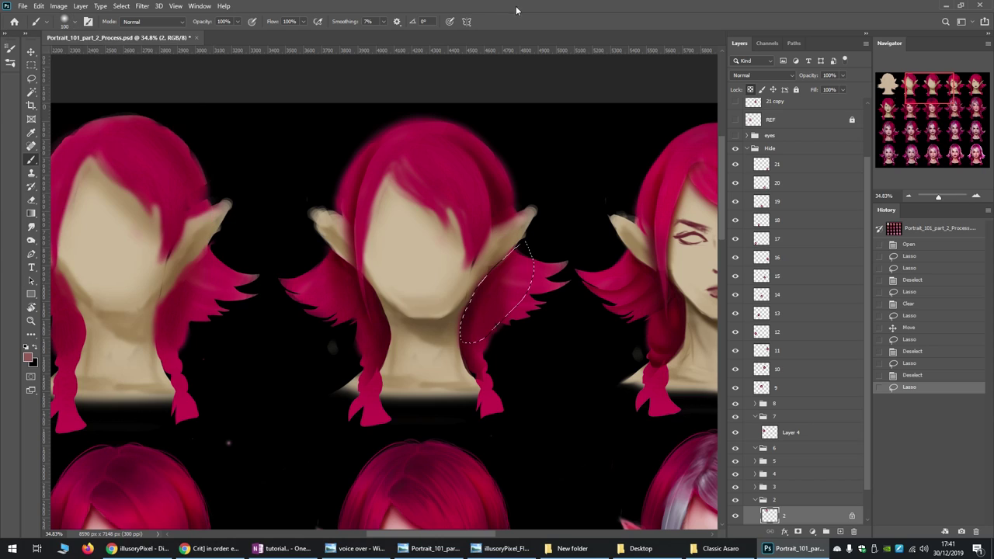
Make black the foreground color, add a new layer in group 2 and try brush strokes inside the lassoed hair wing
mouse_move(507, 261)
left_mouse_down()
mouse_move(472, 347)
mouse_move(505, 255)
left_mouse_up()
key("ctrl+z")
left_click(35, 347)
key("ctrl+z")
left_click(841, 531)
key("ctrl+z")
mouse_move(478, 287)
left_mouse_down()
mouse_move(485, 313)
mouse_move(470, 320)
mouse_move(528, 302)
left_mouse_up()
key("ctrl+z")
left_click_drag(768, 516, 768, 519)
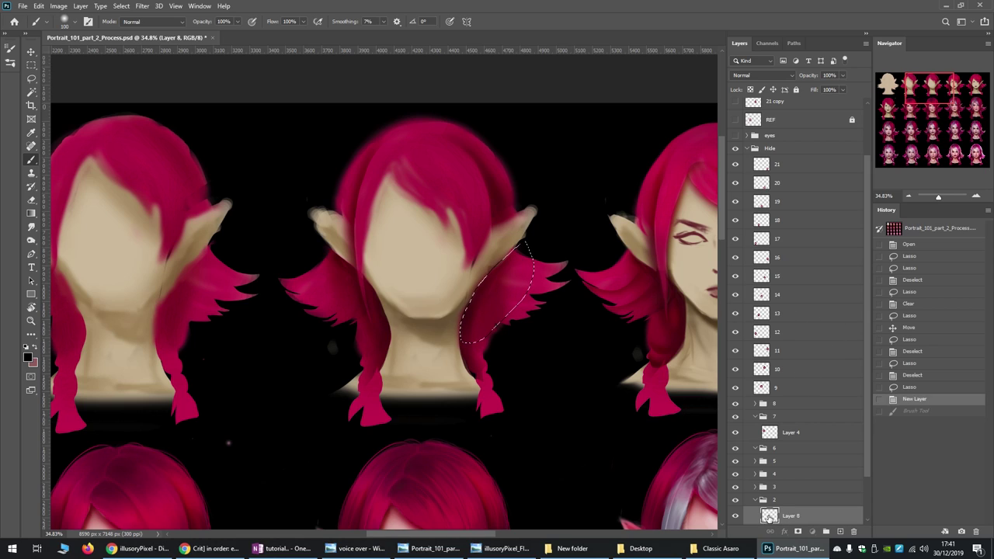
Add another layer in group 2, brush over the lassoed hair wing in Multiply mode, and deselect
left_click(840, 532)
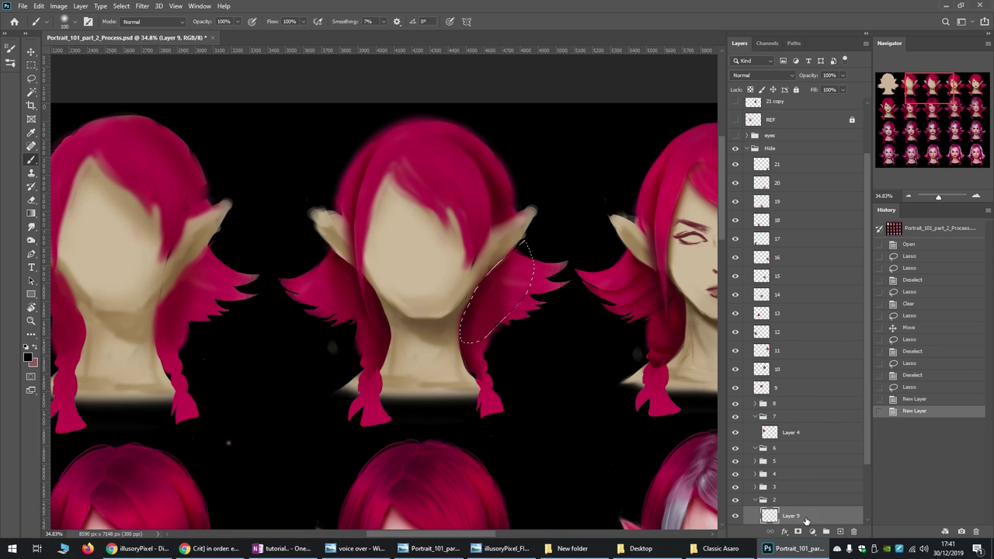
left_click(153, 21)
left_click(152, 76)
mouse_move(503, 285)
left_mouse_down()
mouse_move(533, 303)
mouse_move(561, 259)
left_mouse_up()
key("ctrl+d")
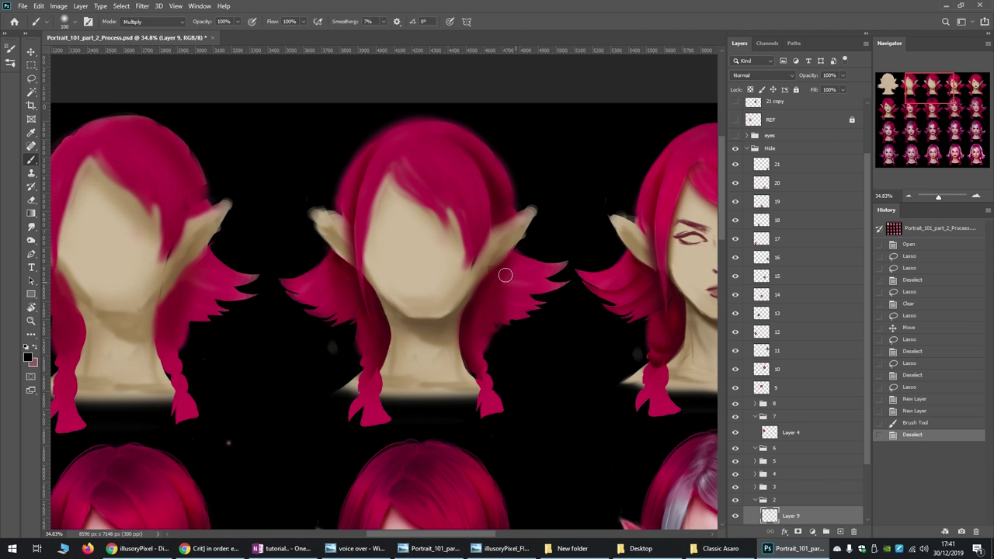
Make layer 3, which holds the third portrait stage, active and try nudging it slightly
left_click(31, 78)
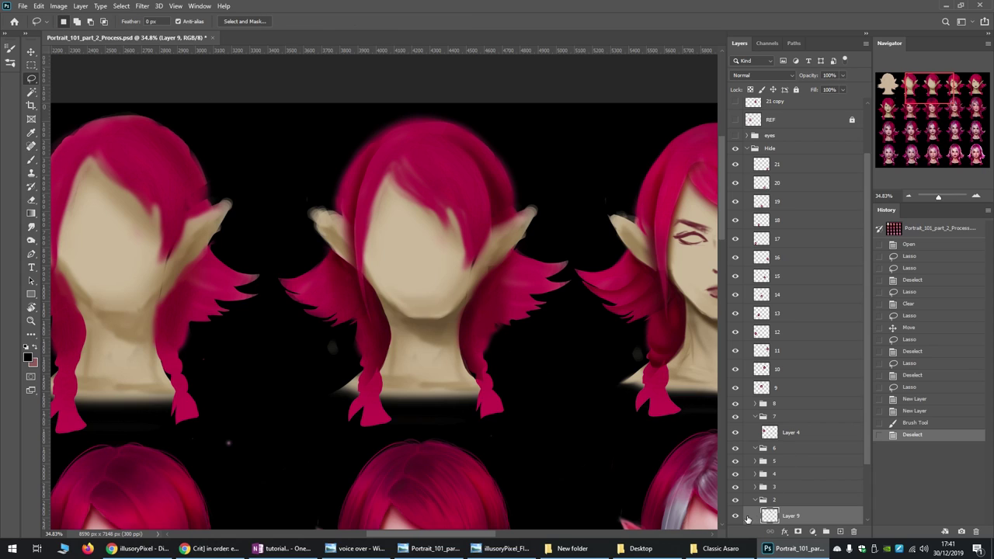
key("ctrl")
left_click(435, 276, "ctrl")
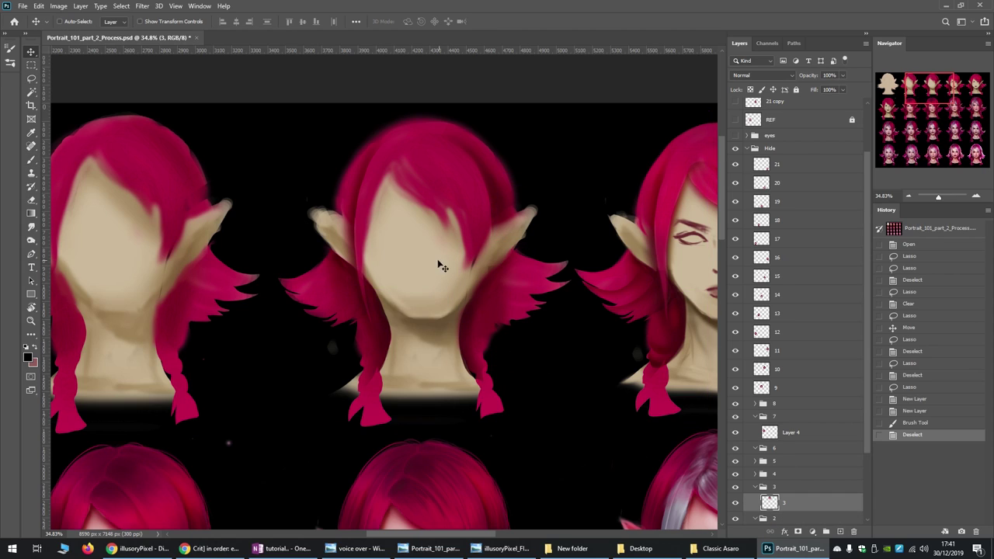
left_click_drag(438, 262, 431, 255)
key("ctrl+z")
Try darkening a lassoed area of the third portrait stage's right hair wing and braid with black Multiply strokes, enlarging the brush to 175 px
left_click(31, 78)
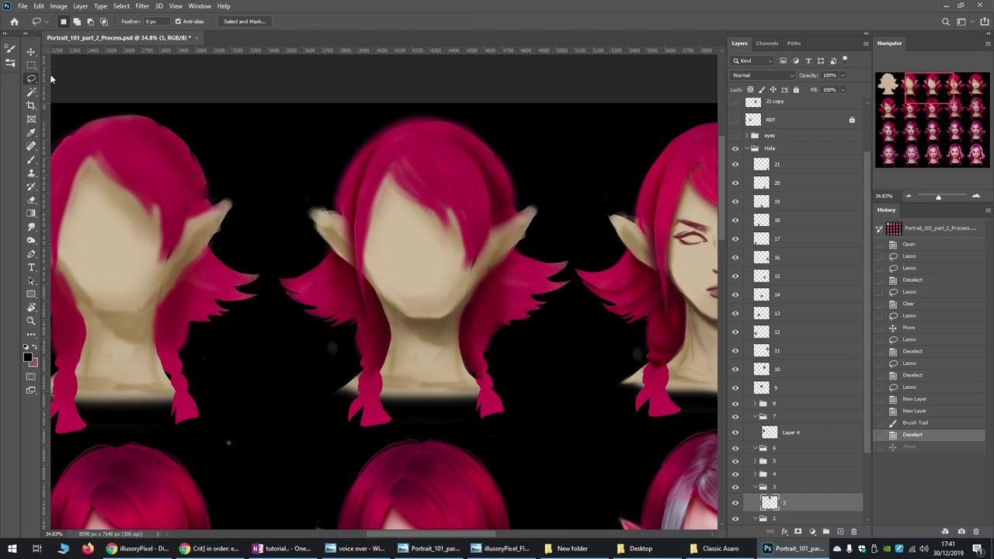
mouse_move(461, 341)
left_mouse_down()
mouse_move(529, 339)
mouse_move(547, 245)
left_mouse_up()
key("b")
left_click_drag(482, 287, 543, 282)
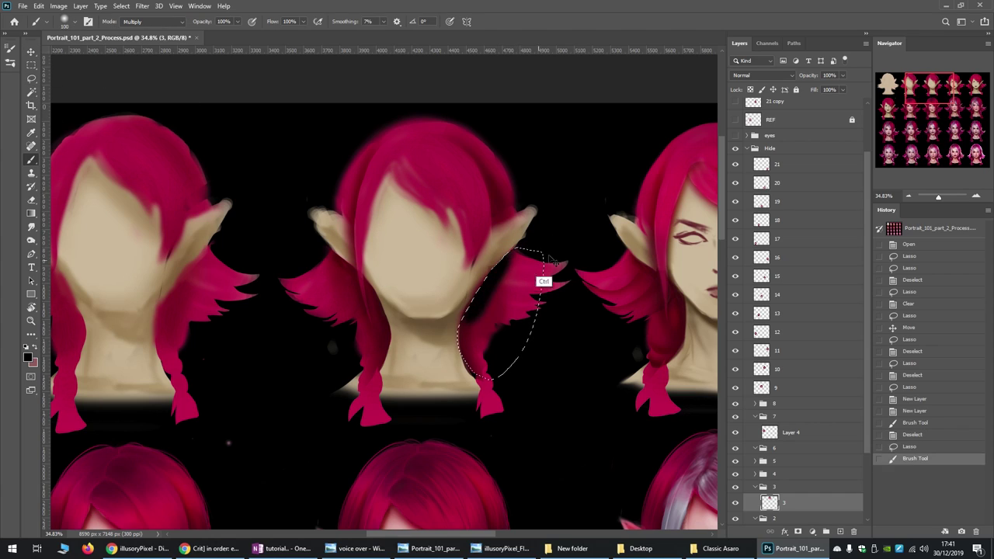
key("ctrl+z")
left_click_drag(510, 247, 469, 332)
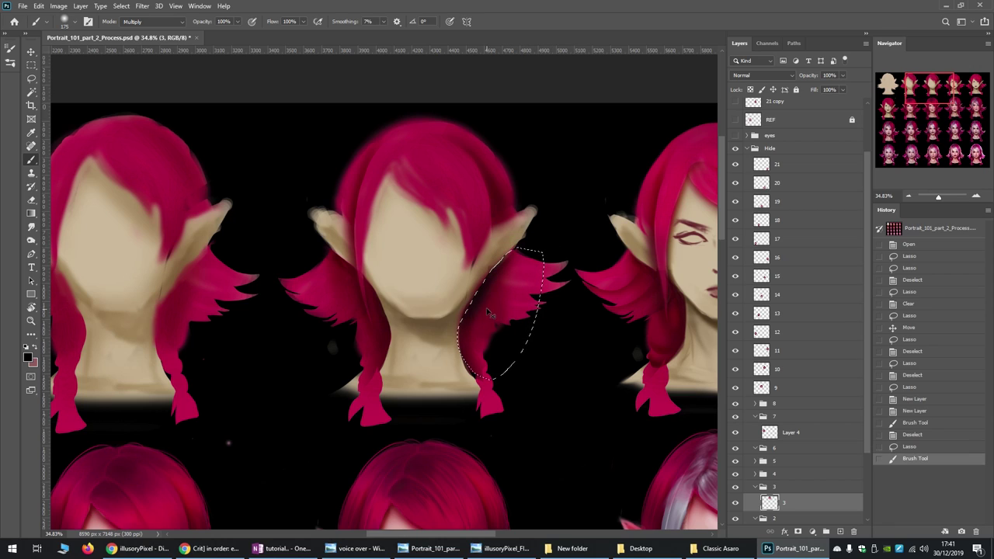
key("ctrl+z")
Hide the selection outline, brush a Multiply shadow along the inner edge of the right hair wing, and compare it with and without the stroke
key("ctrl+h")
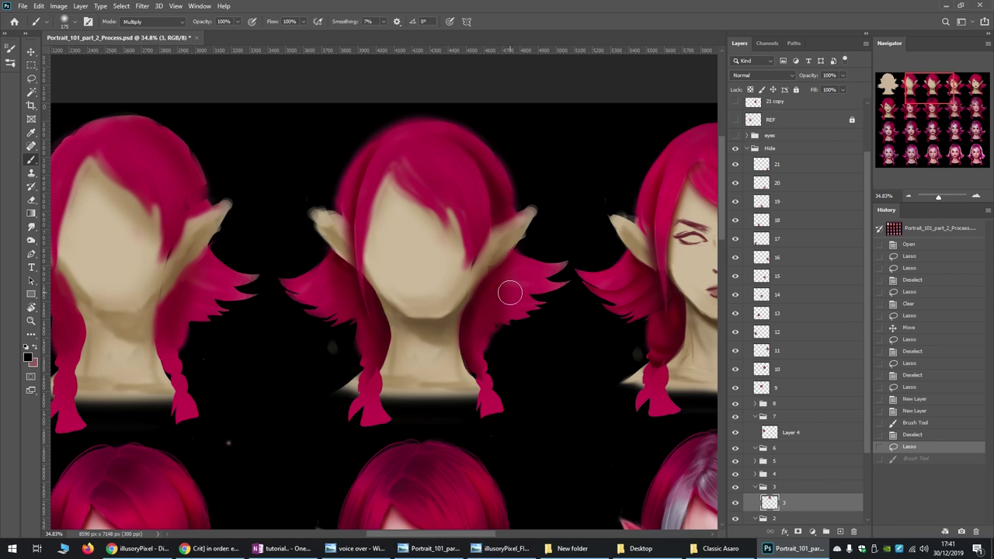
left_click_drag(496, 249, 465, 318)
key("ctrl+z")
key("ctrl+shift+z")
key("ctrl+z")
key("ctrl+shift+z")
key("ctrl+z")
key("ctrl+shift+z")
key("ctrl+z")
key("ctrl+shift+z")
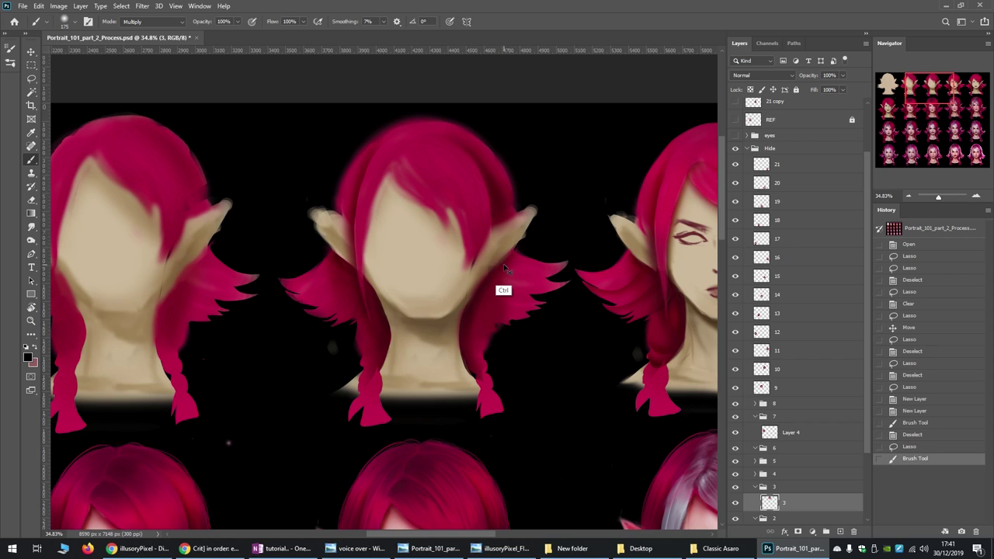
key("ctrl+z")
key("ctrl+shift+z")
Try deepening the shadow from below the third portrait's right ear down toward the braid, and undo the strokes
left_click_drag(505, 252, 463, 358)
key("ctrl+z")
key("ctrl+z")
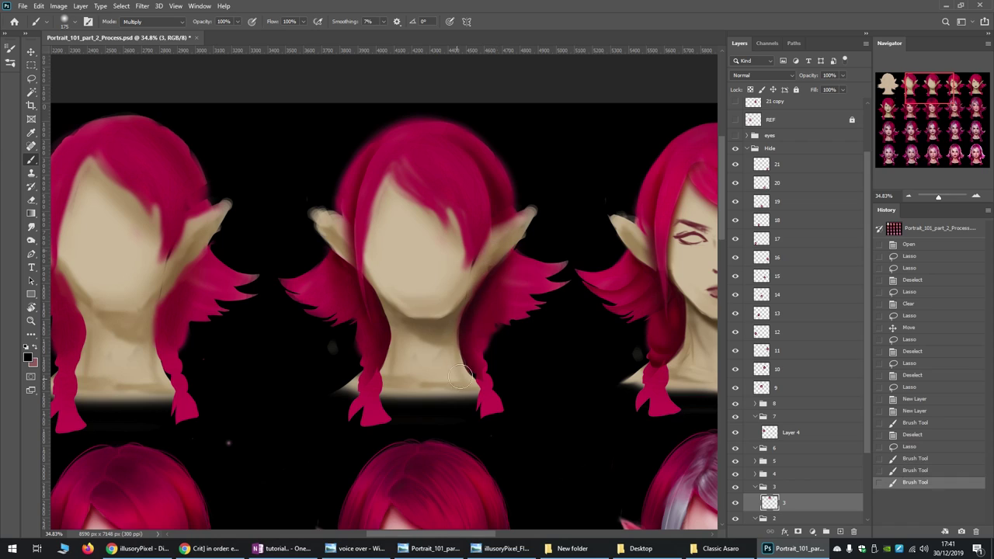
key("ctrl+shift+z")
key("ctrl+z")
key("ctrl+z")
Try more layered shadow strokes beside the third portrait's neck, and undo all shading back to before the lasso selection
mouse_move(497, 256)
left_mouse_down()
mouse_move(480, 321)
mouse_move(505, 249)
mouse_move(453, 342)
mouse_move(461, 368)
mouse_move(495, 281)
mouse_move(469, 313)
mouse_move(458, 349)
left_mouse_up()
left_click_drag(501, 259, 457, 369)
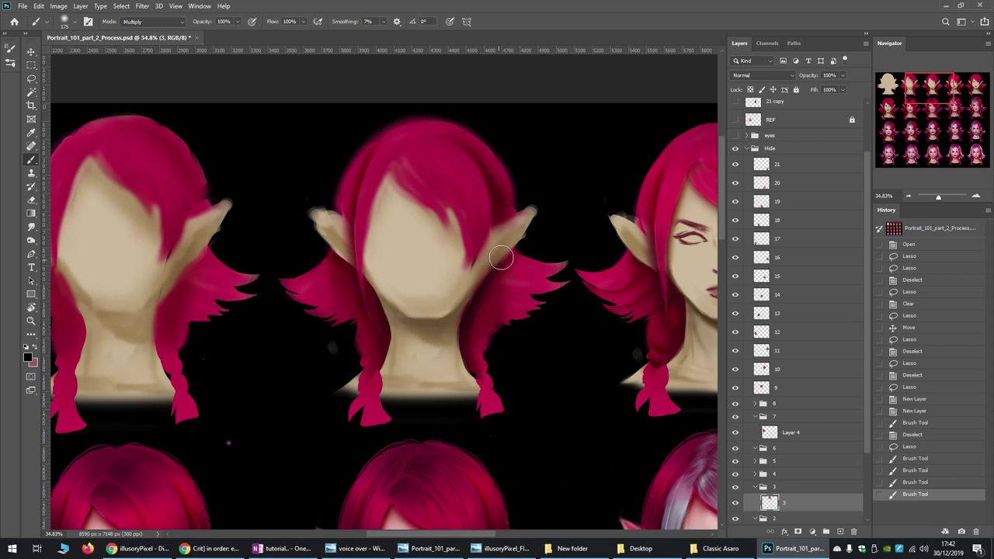
left_click(501, 257)
left_click_drag(501, 257, 447, 338)
key("ctrl+z")
key("ctrl+z")
key("ctrl+z")
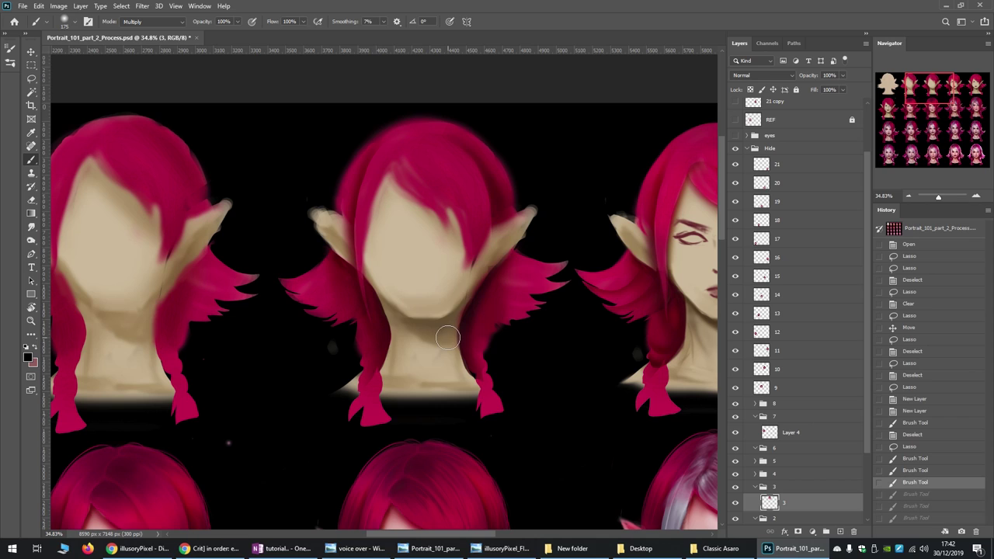
key("ctrl+z")
key("ctrl+z")
key("ctrl+z")
key("ctrl+z")
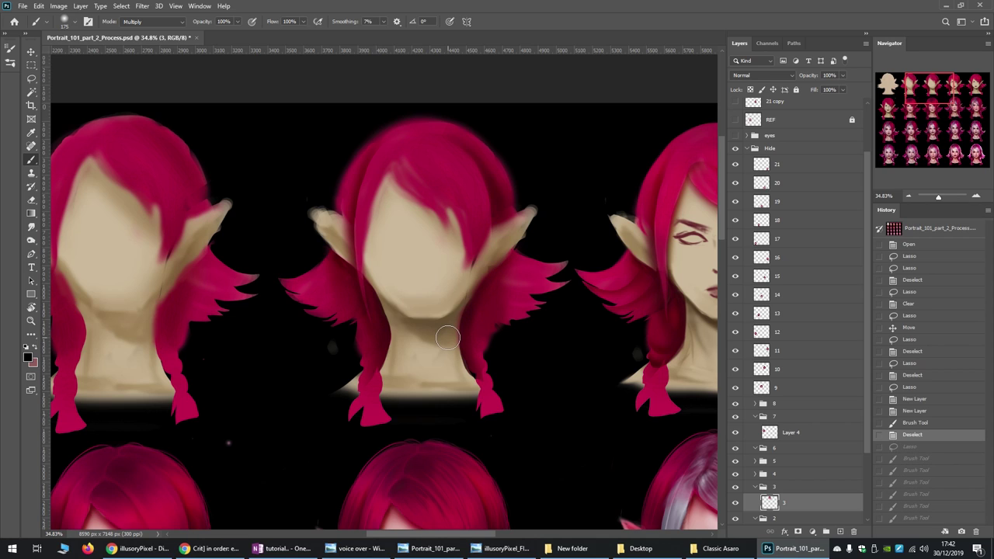
Try shading the fourth portrait stage's right braid with a 50 px Multiply brush, and switch to its layer, Layer 2 copy 2
left_click_drag(461, 534, 513, 533)
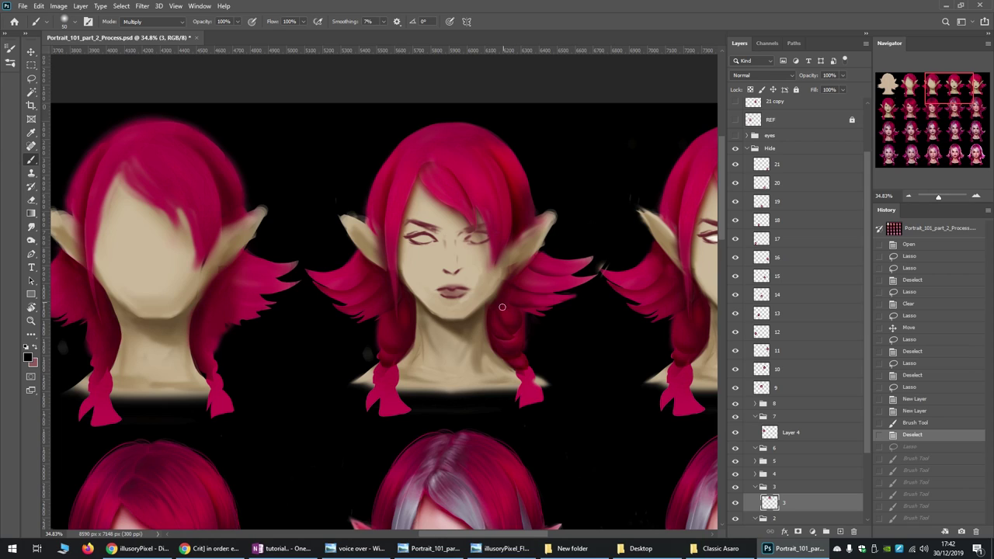
left_click_drag(502, 308, 522, 320)
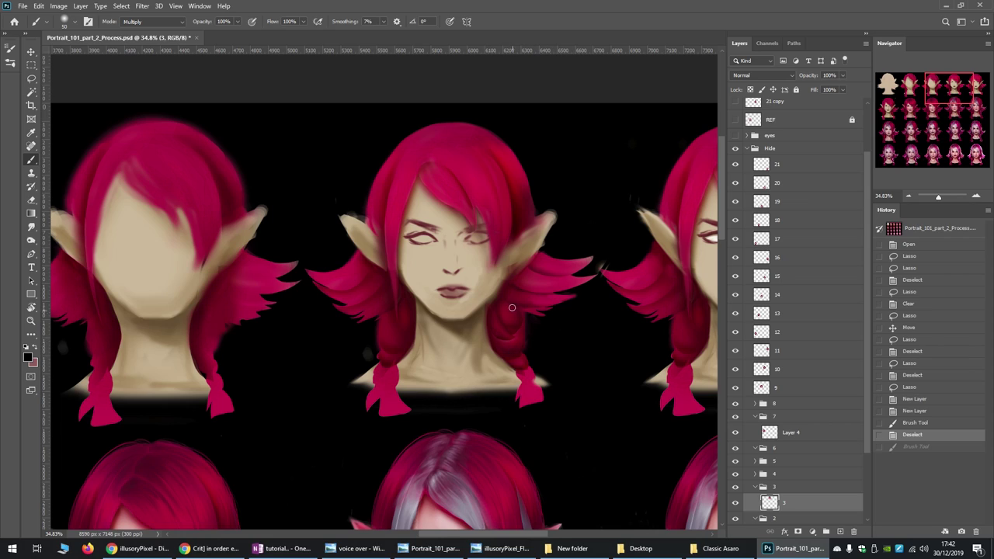
mouse_move(501, 308)
left_mouse_down()
mouse_move(525, 344)
mouse_move(517, 350)
left_mouse_up()
key("ctrl+z")
left_click(505, 341, "ctrl")
key("ctrl+z")
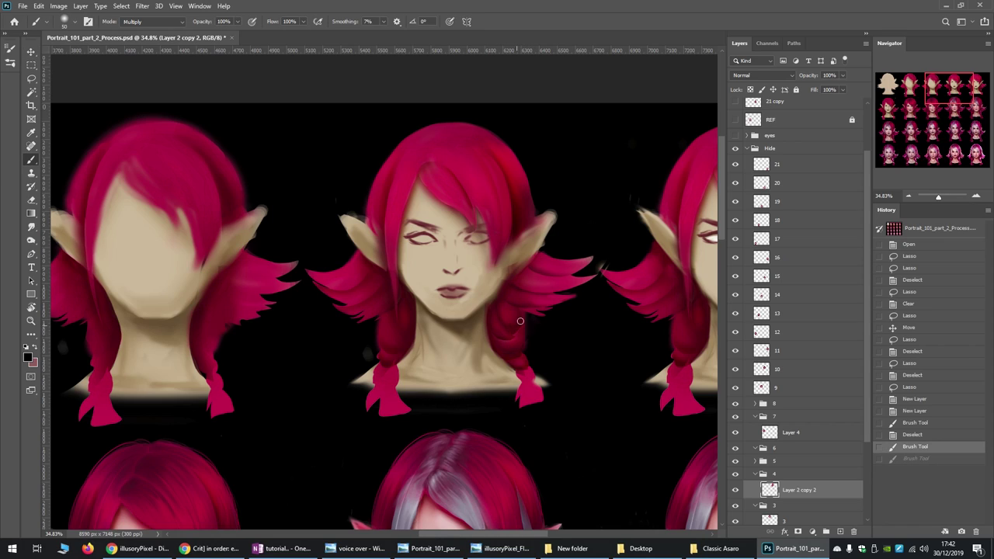
Shade the strands of the fourth portrait's right braid with small black Multiply strokes on Layer 2 copy 2, and sample the crimson hair color
left_click_drag(504, 309, 512, 344)
left_click_drag(508, 325, 515, 342)
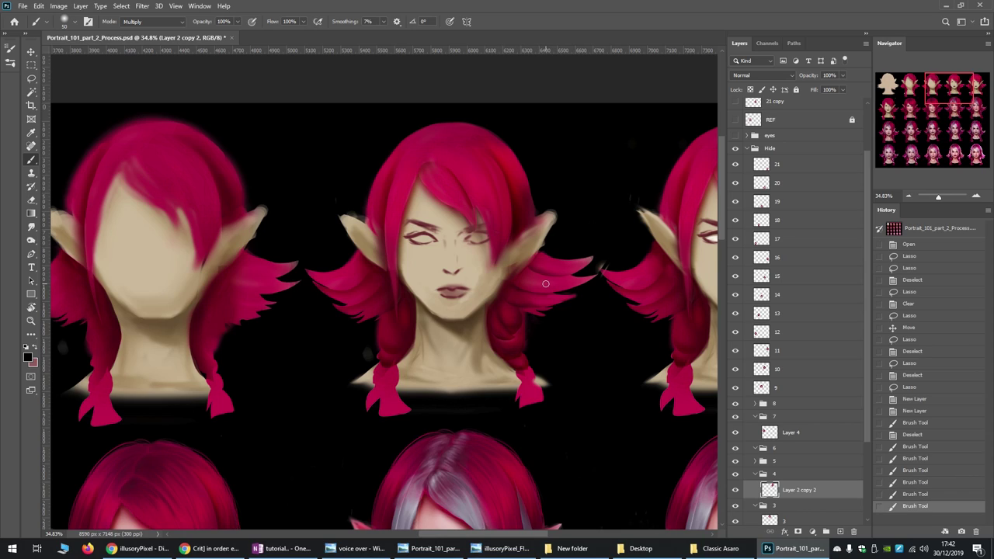
left_click(513, 313, "alt")
mouse_move(510, 313)
left_mouse_down()
mouse_move(545, 299)
mouse_move(507, 326)
mouse_move(528, 316)
left_mouse_up()
key("ctrl+z")
left_click(542, 304, "alt")
key("ctrl+z")
key("ctrl+z")
key("ctrl+z")
key("ctrl+z")
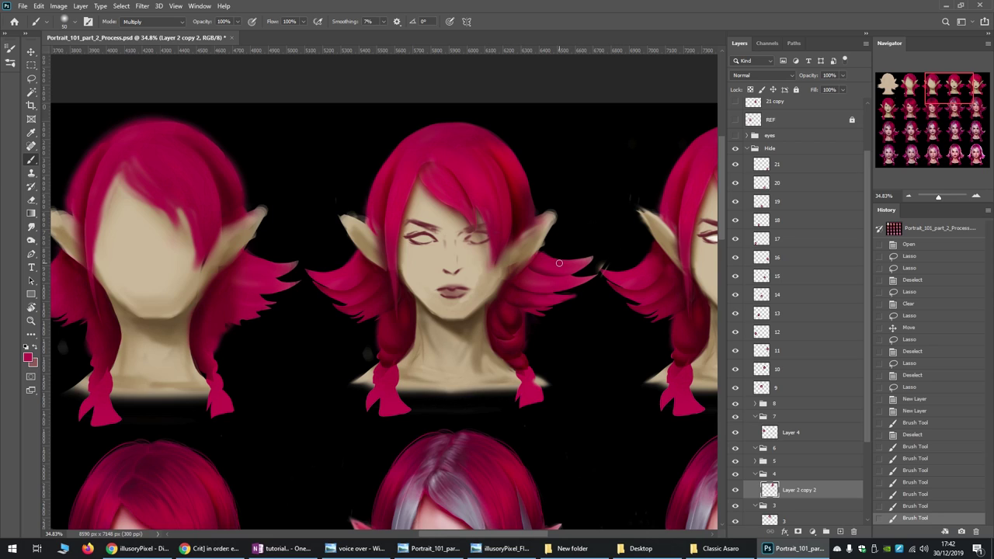
Examine the fifth portrait stage and the first two stages of the second row, and open the brush picker
left_click_drag(440, 534, 492, 538)
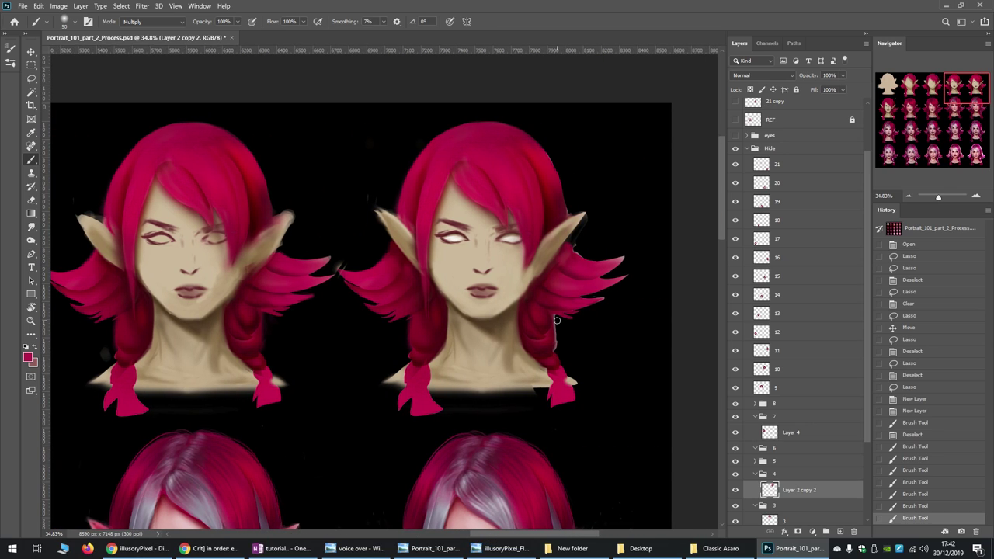
scroll(541, 250, "down", 2)
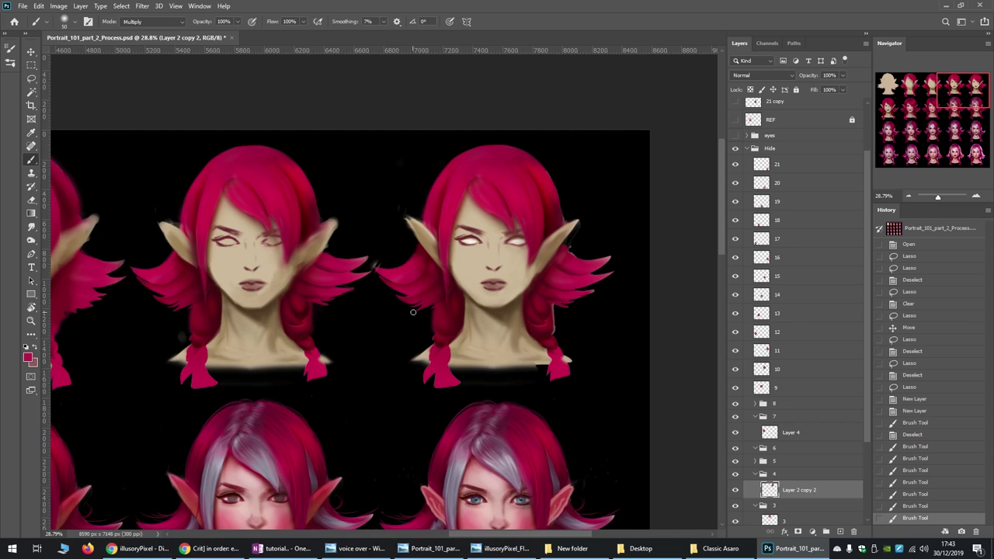
scroll(413, 312, "down", 1)
left_click_drag(475, 536, 344, 535)
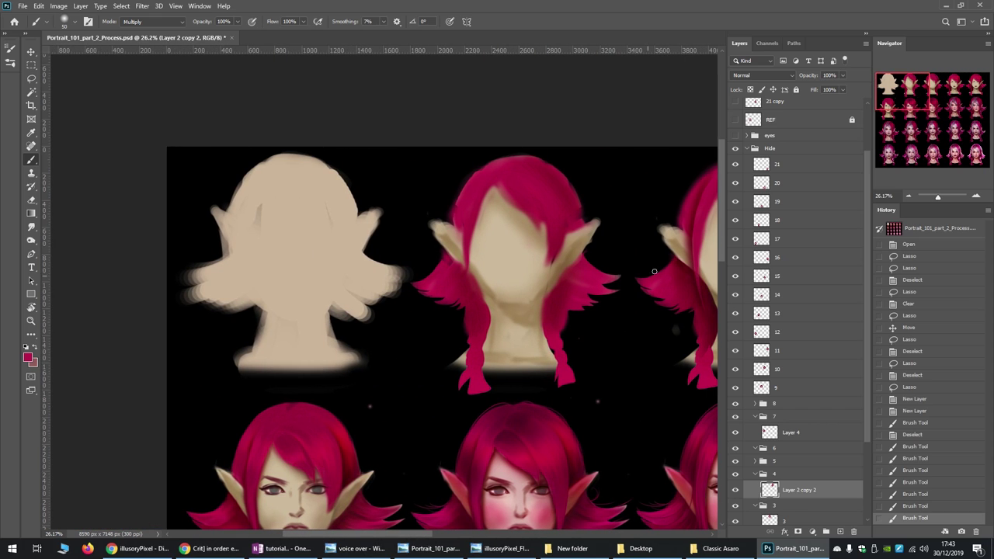
left_click_drag(721, 235, 721, 288)
scroll(232, 347, "up", 3)
right_click(232, 346)
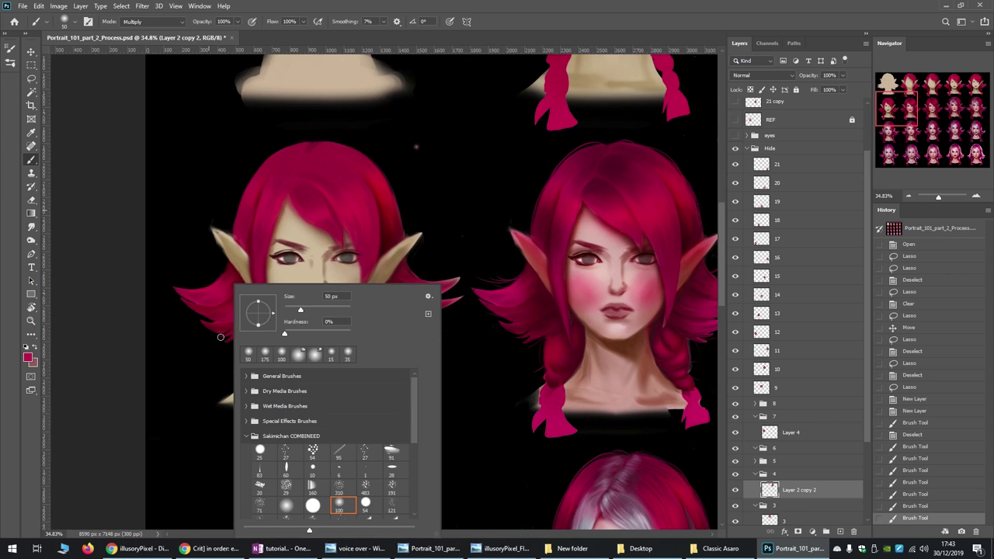
Close the brush picker and switch to Layer 4, the layer of the second row's first portrait
left_click(189, 325)
scroll(262, 328, "up", 2)
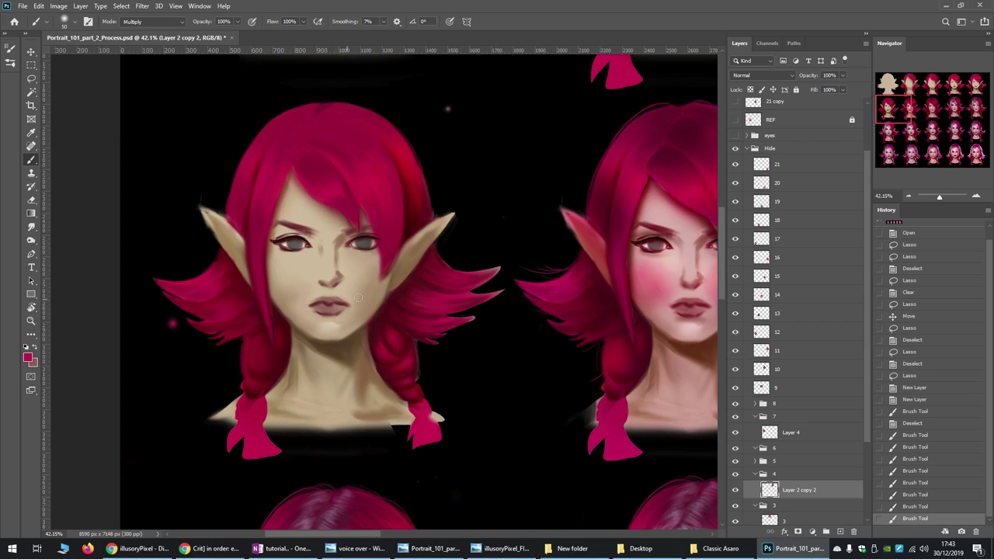
scroll(332, 133, "down", 1)
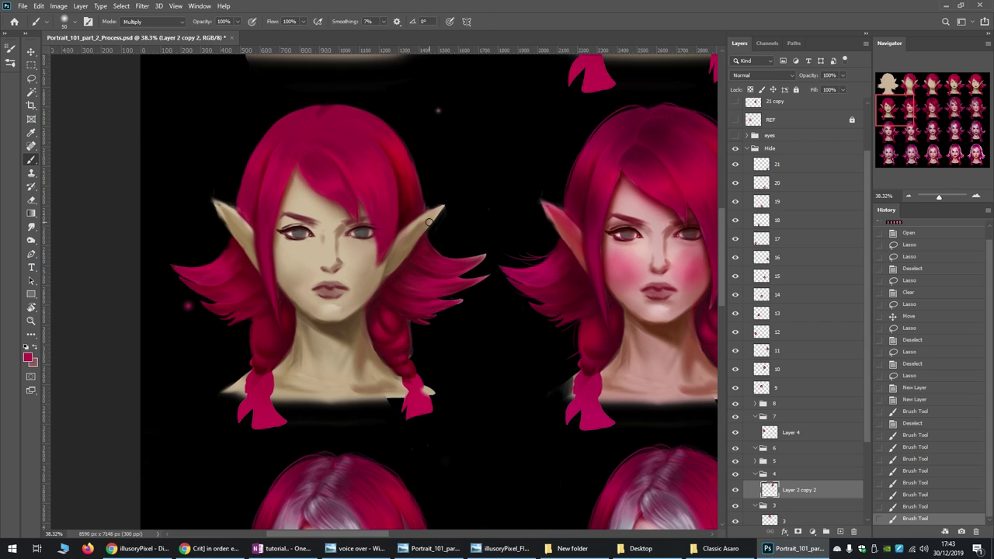
left_click(75, 23)
left_click(185, 333)
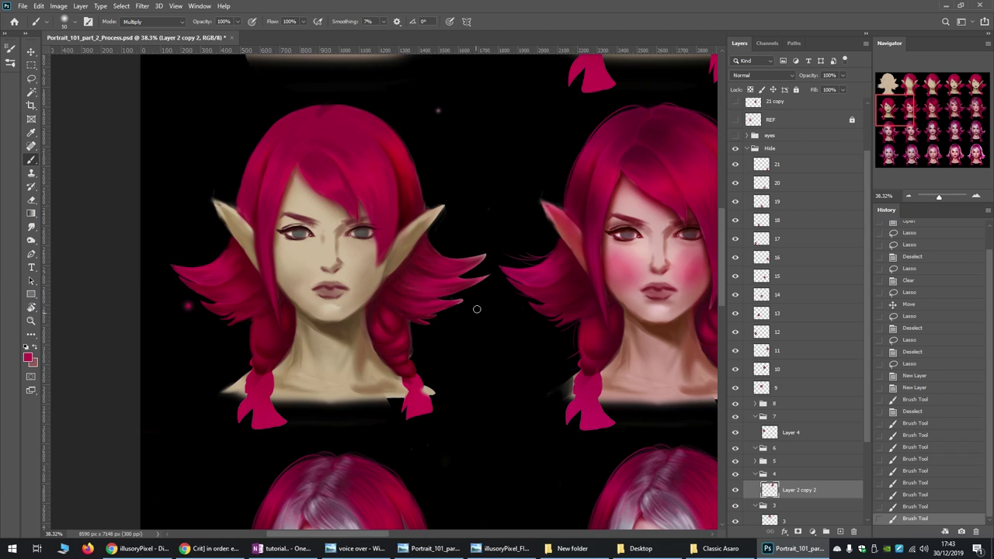
left_click_drag(349, 243, 364, 250)
key("ctrl")
left_click(354, 269, "ctrl")
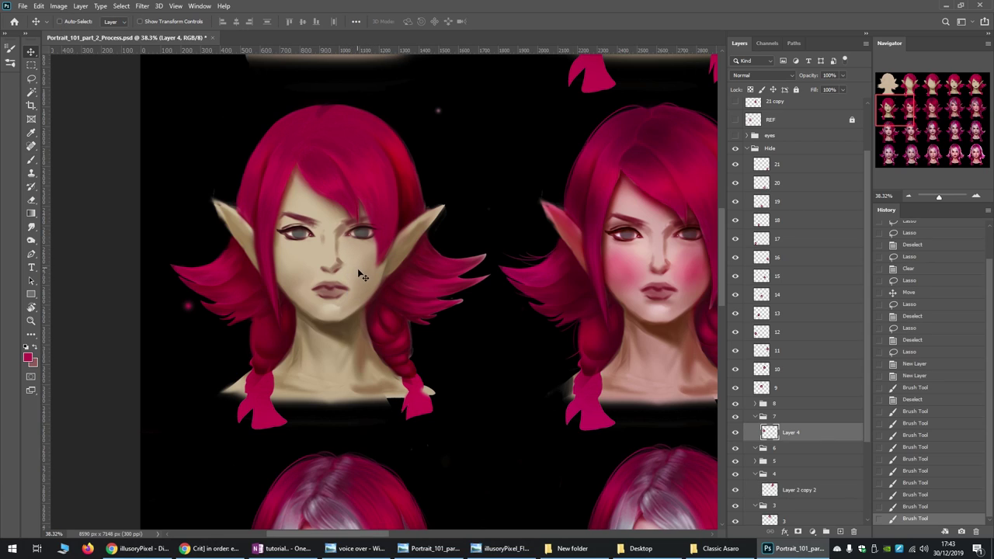
Try soft 125 px Multiply strokes in crimson on the second row's first portrait, over the left cheek, and undo them
left_click_drag(299, 242, 317, 300)
key("ctrl+z")
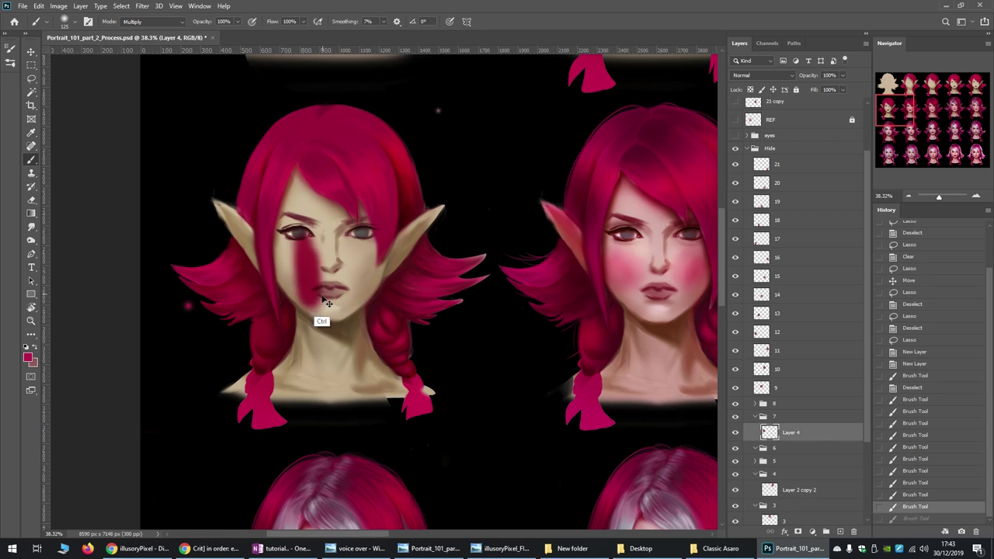
mouse_move(297, 263)
left_mouse_down()
mouse_move(305, 302)
mouse_move(305, 264)
mouse_move(313, 284)
mouse_move(295, 268)
mouse_move(298, 280)
mouse_move(310, 267)
mouse_move(319, 270)
mouse_move(287, 277)
mouse_move(326, 294)
left_mouse_up()
key("ctrl+z")
key("ctrl+z")
key("ctrl+z")
key("ctrl+z")
key("ctrl+z")
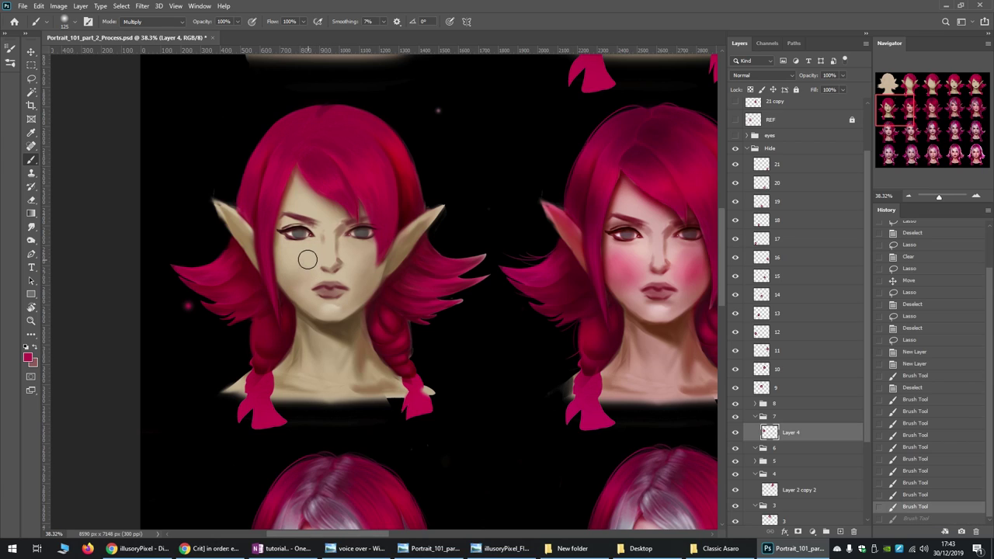
mouse_move(310, 255)
left_mouse_down()
mouse_move(319, 252)
mouse_move(311, 260)
left_mouse_up()
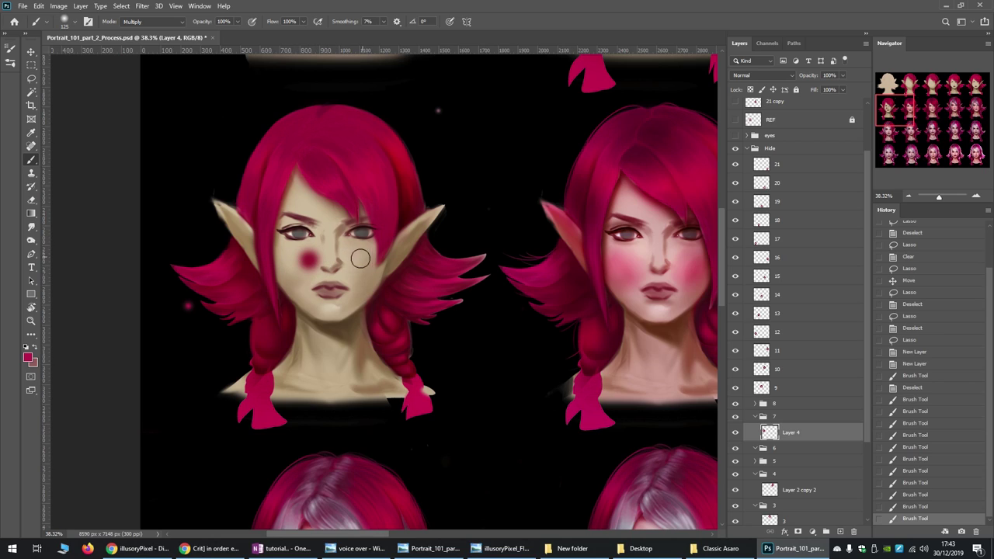
key("ctrl+z")
Choose the hard round 54 px brush, try overlapping Multiply strokes on the portrait's left cheek, and undo them
left_click(68, 23)
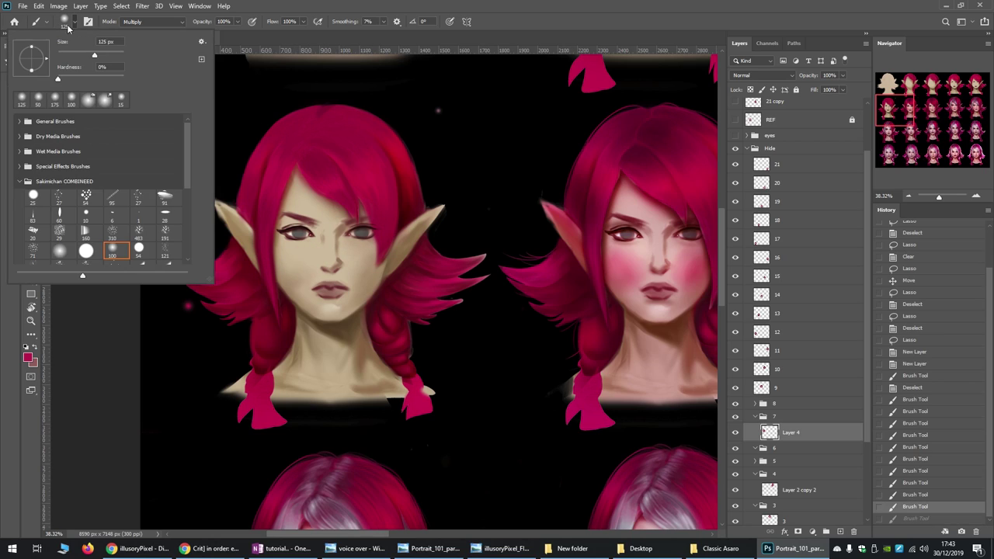
left_click(138, 248)
left_click_drag(301, 247, 311, 289)
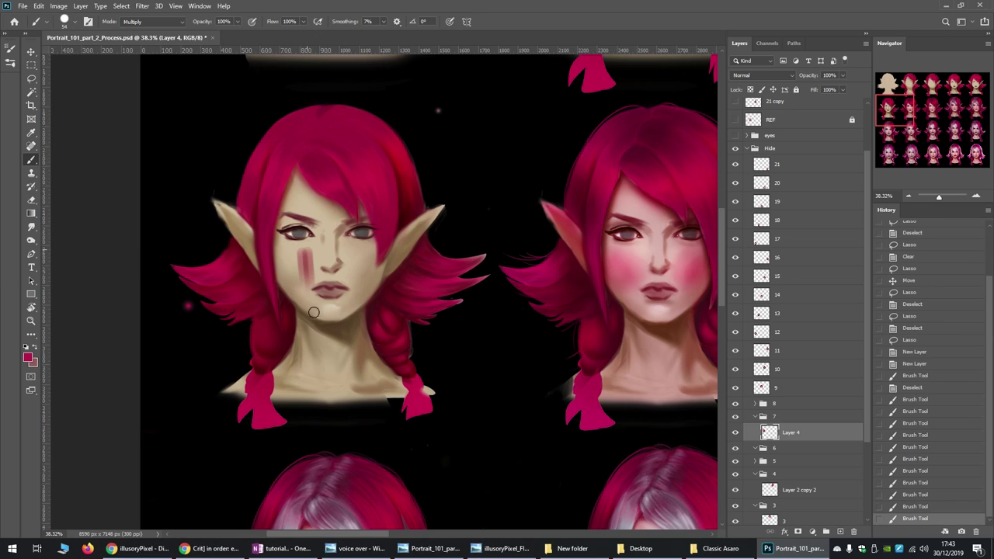
left_click_drag(313, 245, 325, 292)
key("ctrl+z")
key("ctrl+z")
key("ctrl+z")
key("ctrl+z")
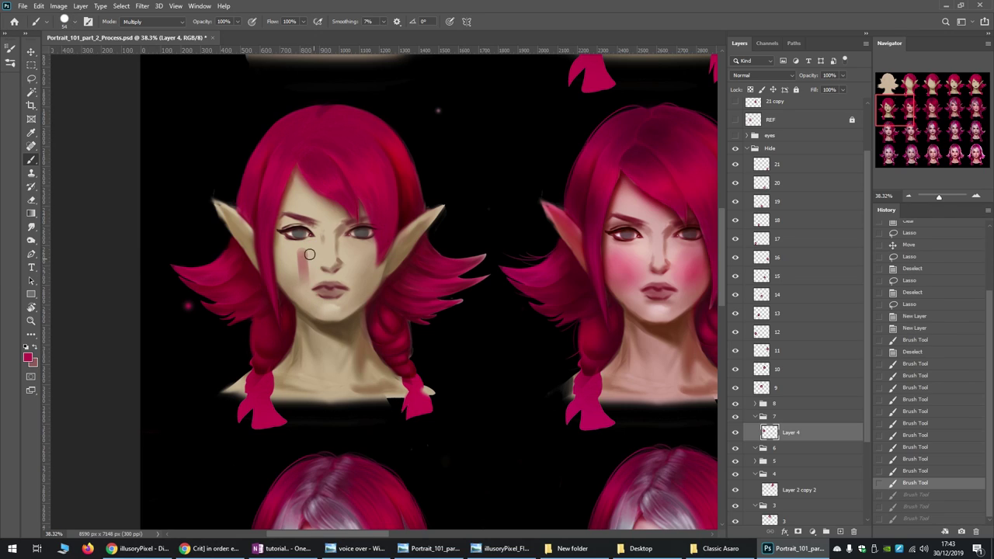
Examine the 54 px brush's tip shape and its Transfer settings for pen-pressure opacity and flow
left_click(68, 23)
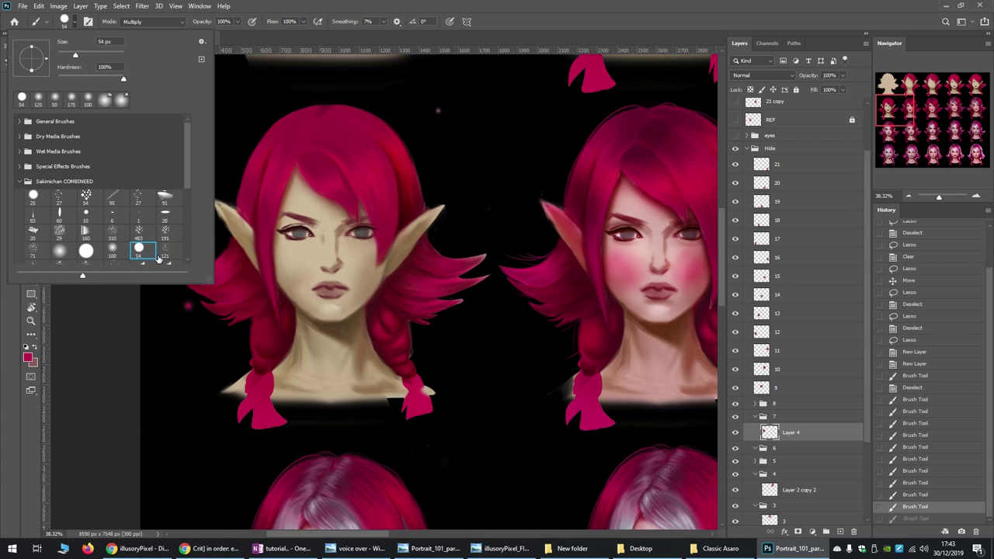
left_click(73, 25)
left_click(48, 24)
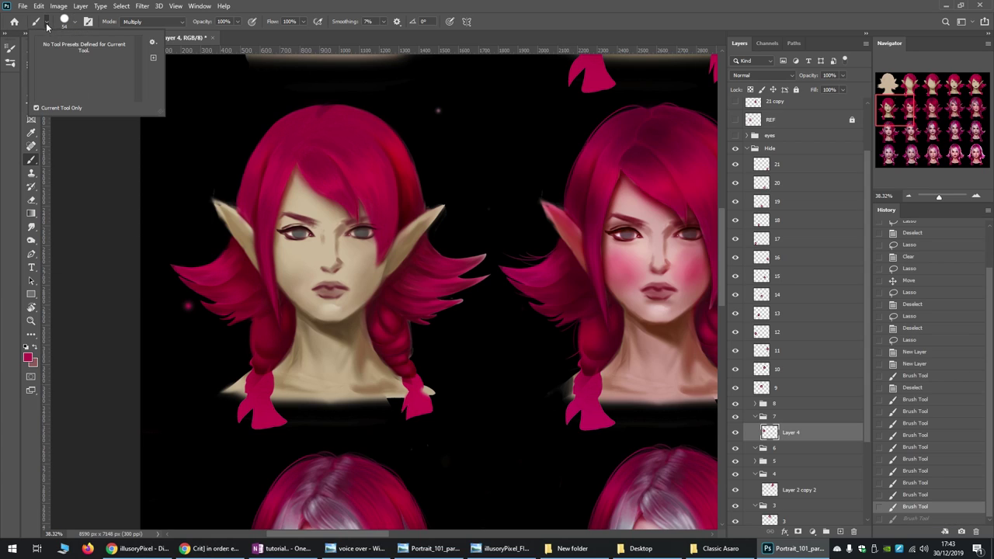
key("Escape")
left_click(10, 48)
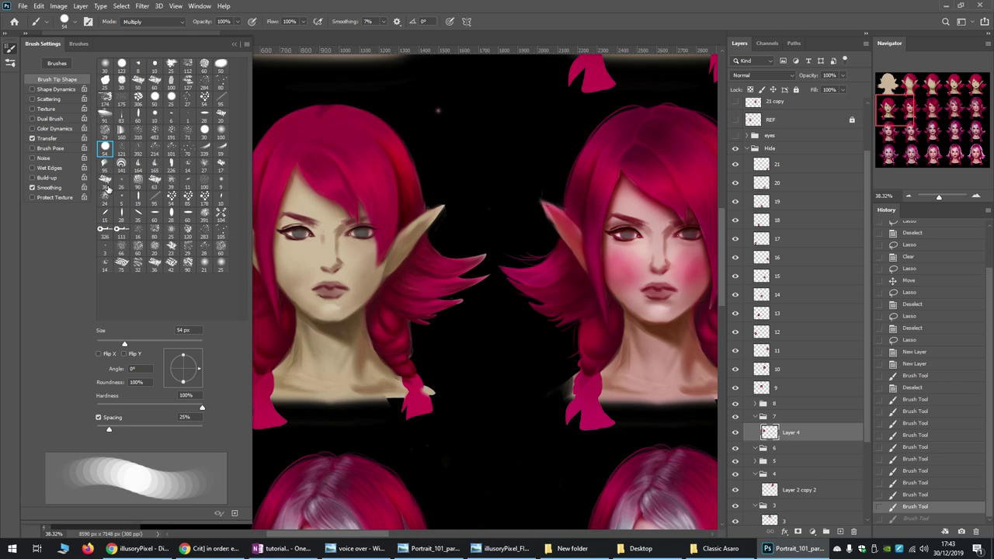
left_click(59, 138)
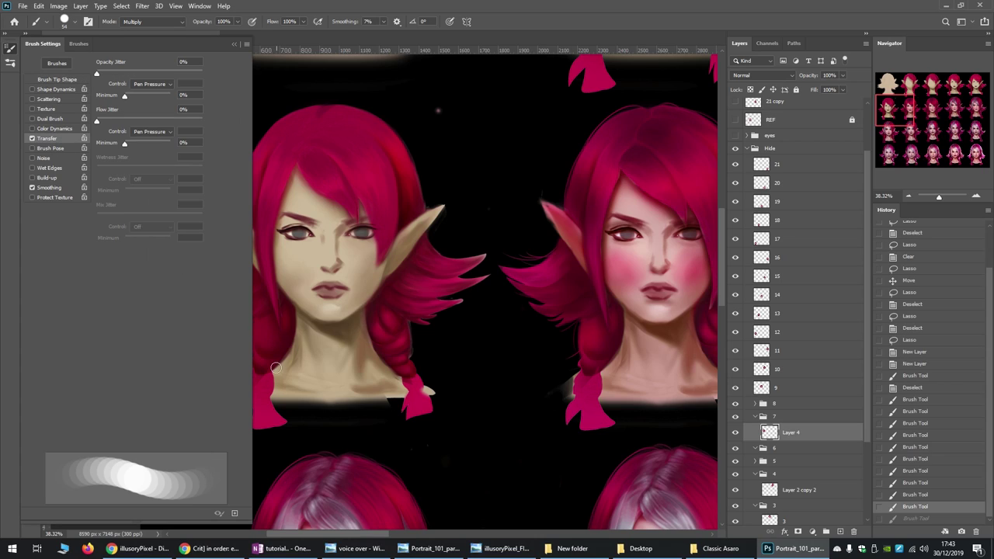
left_click(65, 80)
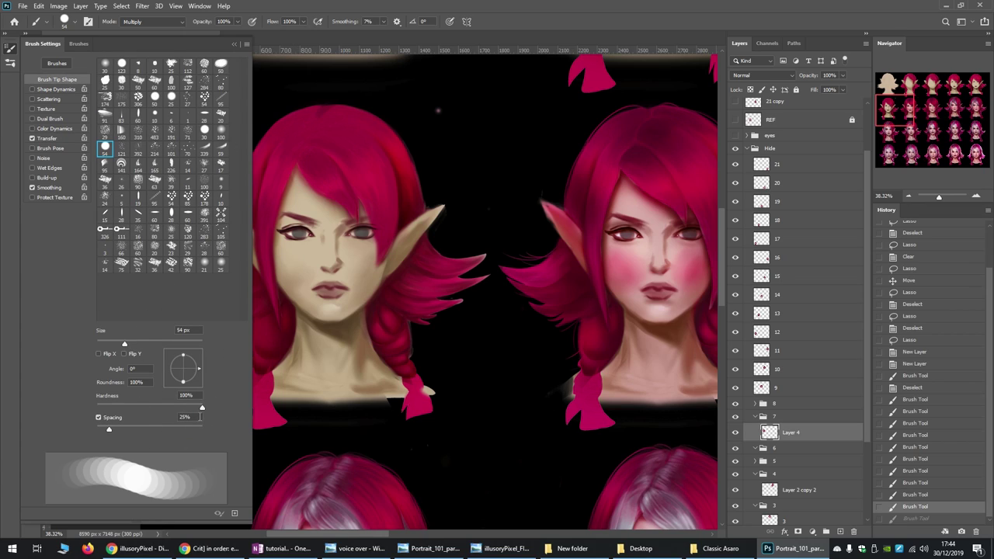
left_click(61, 138)
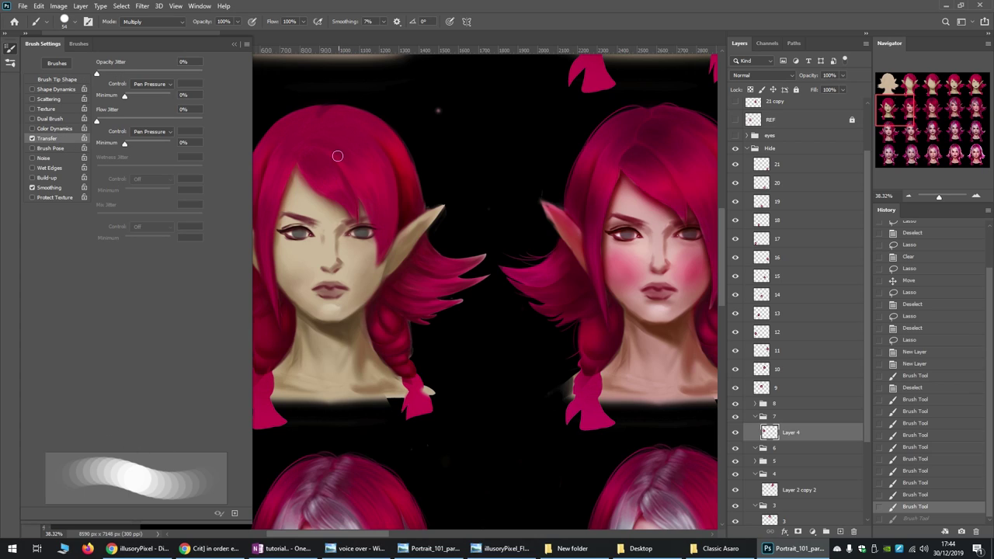
left_click(13, 47)
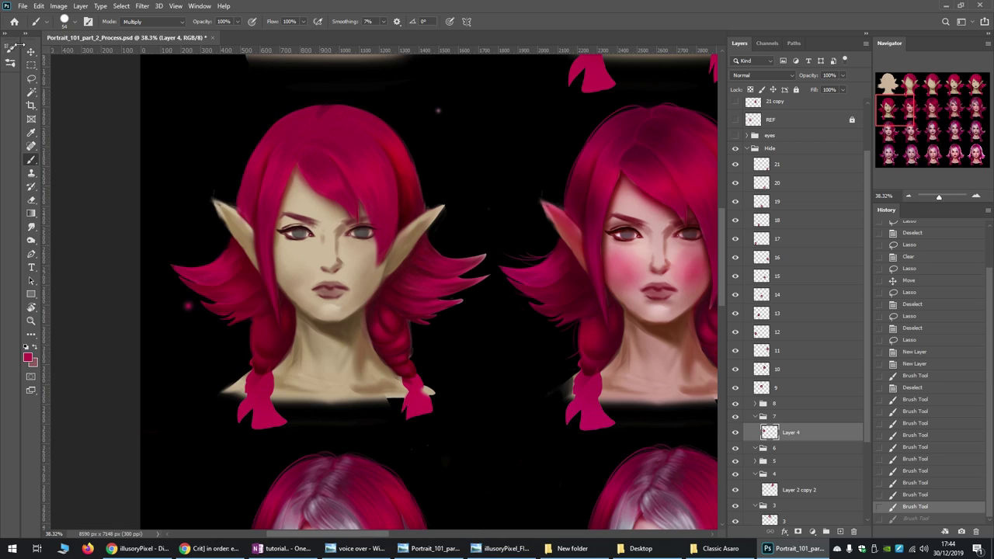
Try hard 54 px Multiply strokes of varying pressure down the portrait's right cheek, undoing each one
mouse_move(355, 228)
left_mouse_down()
mouse_move(360, 315)
mouse_move(380, 255)
mouse_move(358, 337)
left_mouse_up()
key("ctrl+z")
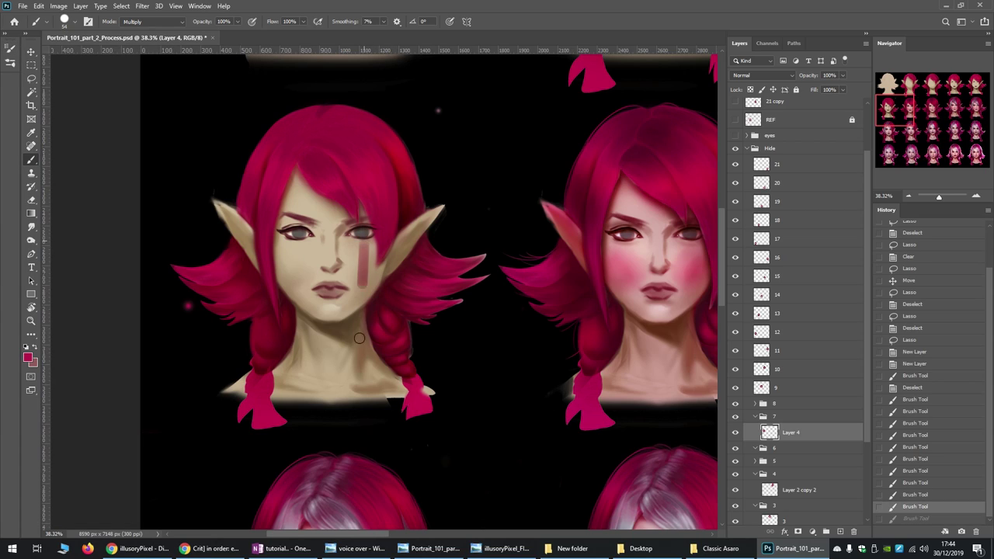
key("ctrl+z")
mouse_move(369, 244)
left_mouse_down()
mouse_move(366, 310)
mouse_move(362, 322)
mouse_move(363, 298)
mouse_move(350, 341)
left_mouse_up()
key("ctrl+z")
key("ctrl+z")
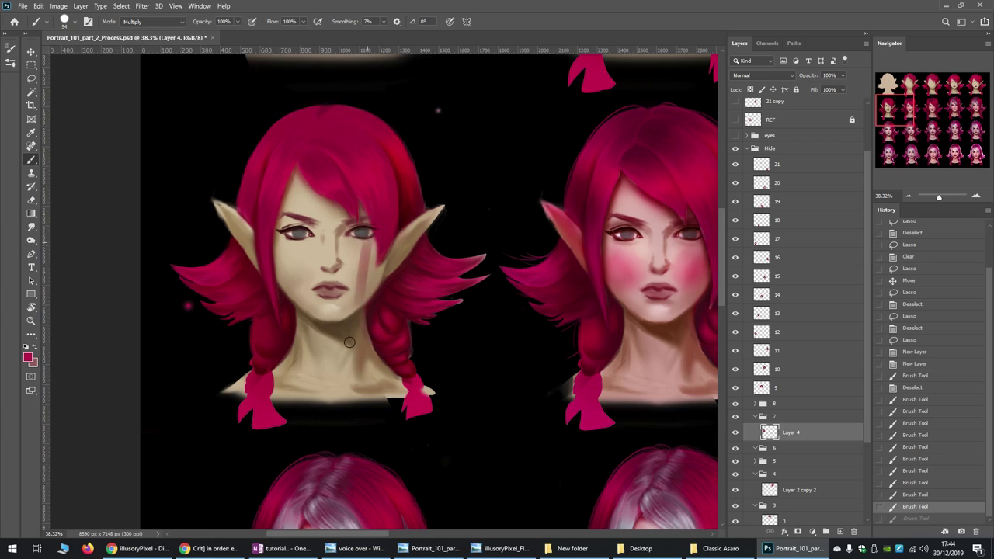
key("ctrl+z")
left_click_drag(357, 250, 354, 301)
key("ctrl+alt+z")
key("ctrl+alt+z")
key("ctrl+alt+z")
key("ctrl+alt+z")
key("ctrl+alt+z")
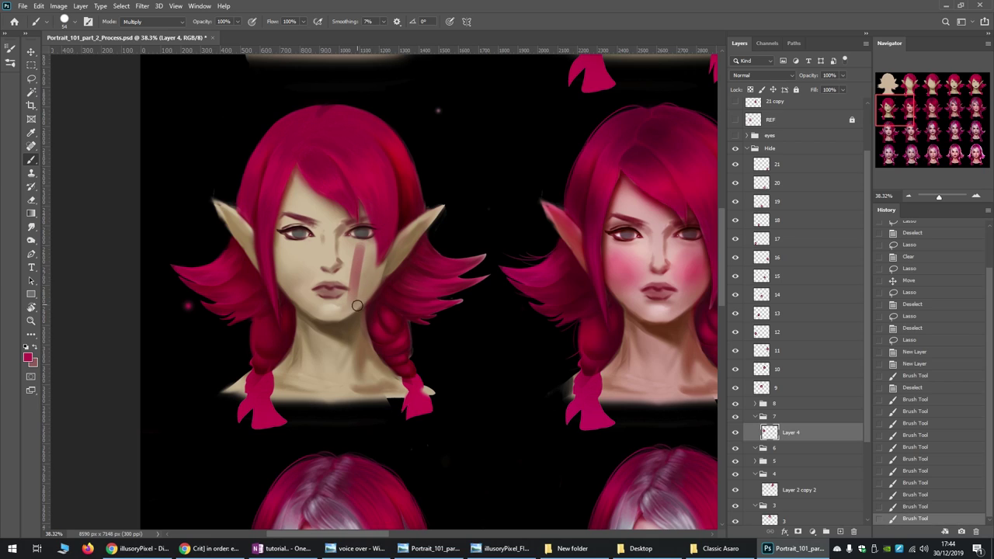
key("ctrl+alt+z")
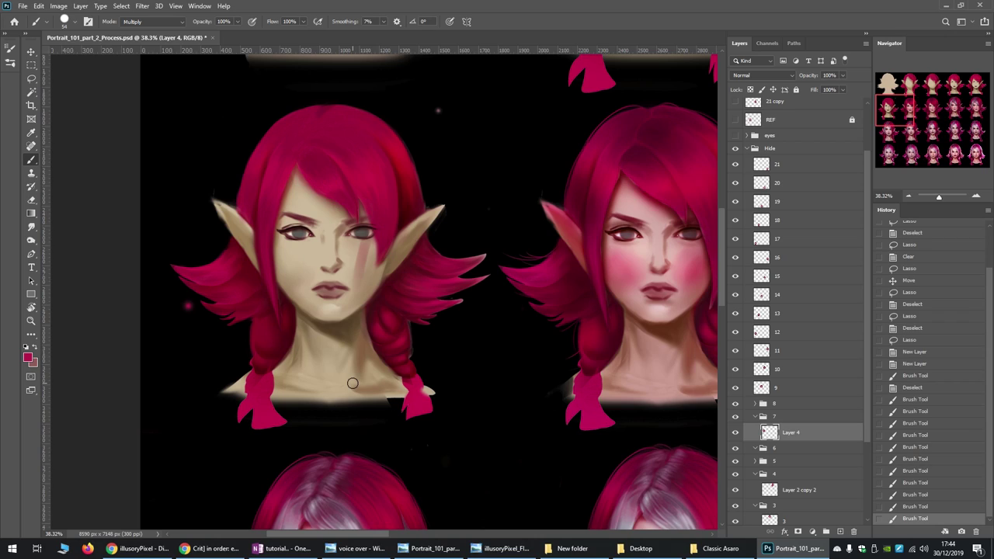
key("ctrl+alt+z")
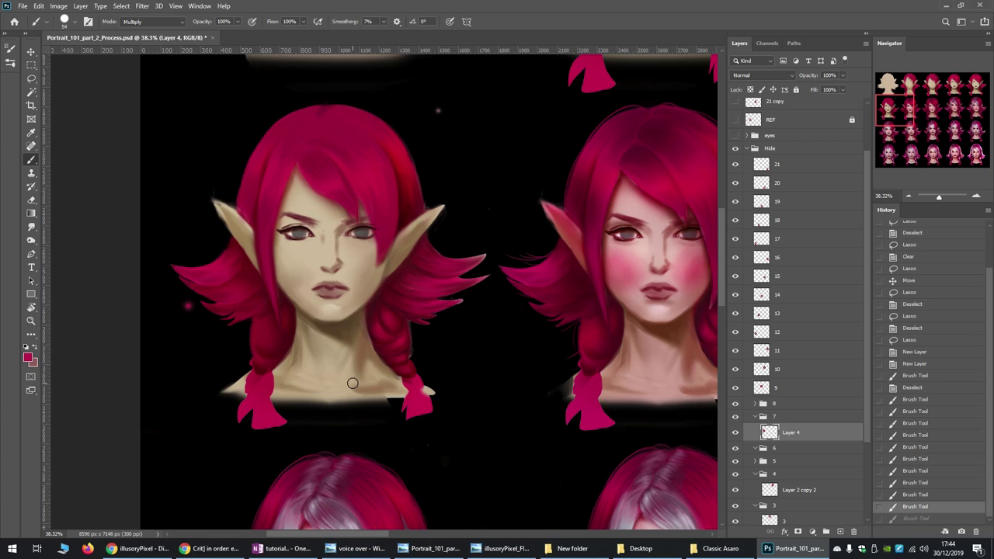
Try hard Multiply strokes on the portrait's right cheek and along the right side of the fringe, and undo them
left_click(76, 23)
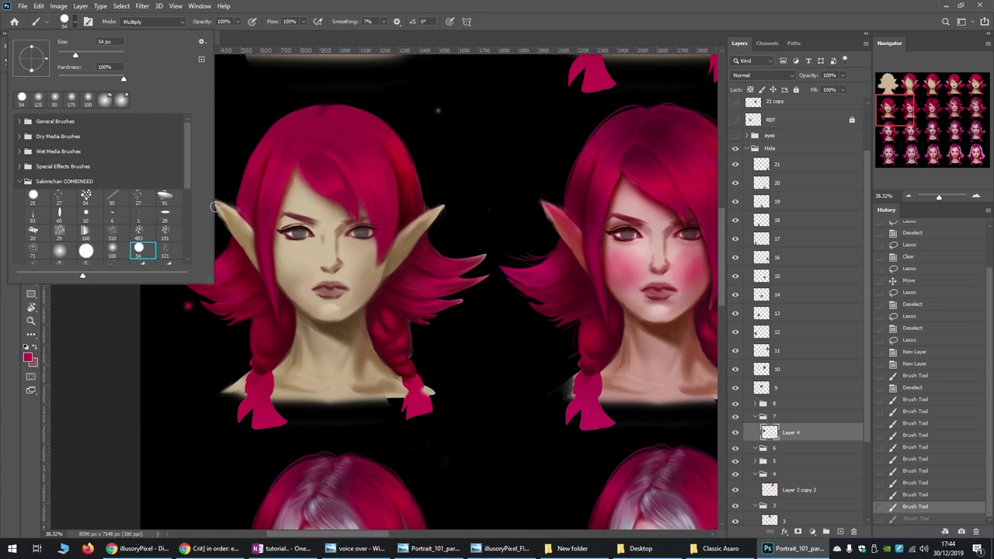
left_click(386, 248)
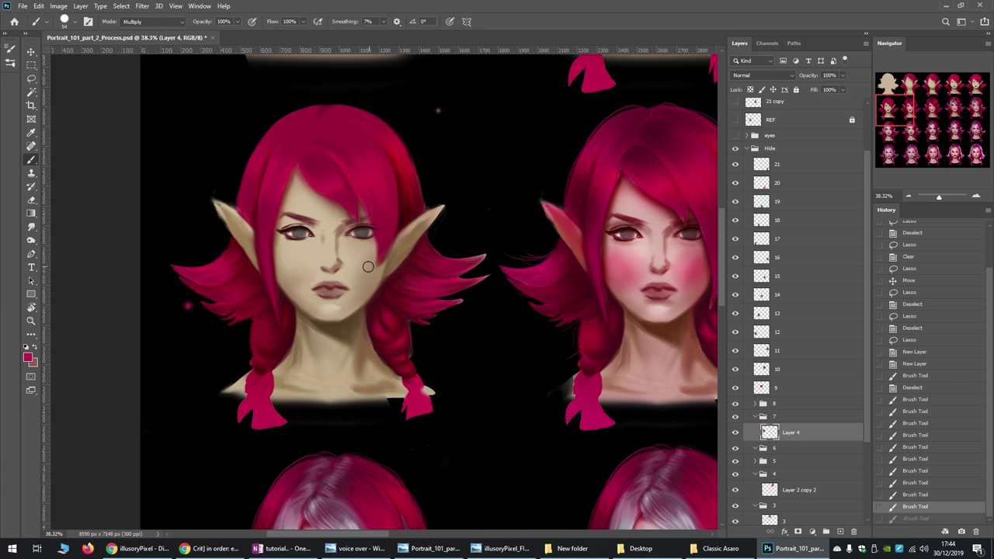
left_click_drag(368, 252, 356, 284)
key("ctrl+z")
left_click_drag(366, 162, 389, 219)
key("ctrl+z")
left_click(373, 179, "alt")
left_click_drag(374, 180, 378, 226)
key("ctrl+z")
Set the brush mode to Normal, sample the crimson hair color from the fringe, and reduce the brush to 40 px
left_click(178, 21)
left_click(166, 33)
left_click(370, 176, "alt")
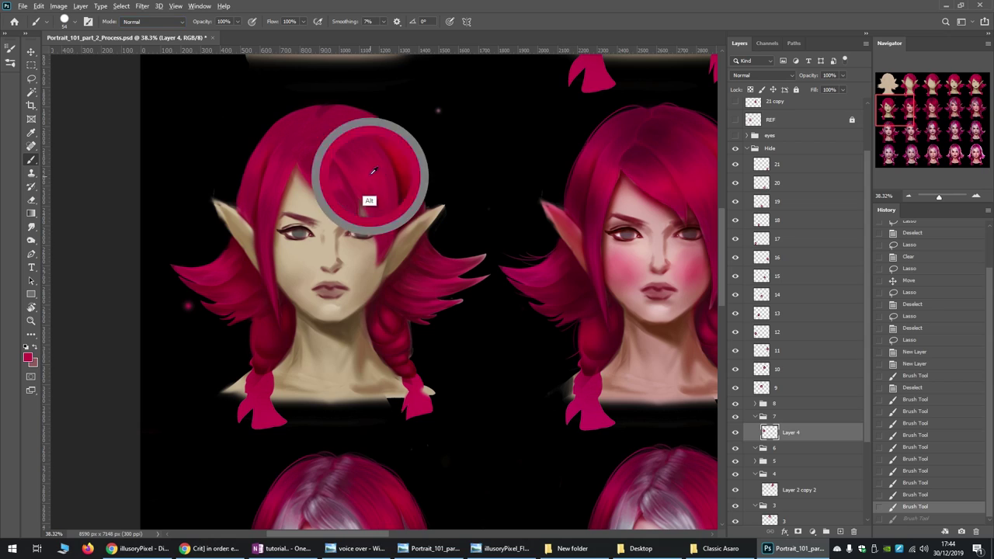
key("[")
key("[")
key("[")
Paint crimson strands along the right side of the fringe with long strokes, blending them toward the red edge
left_click_drag(347, 148, 382, 222)
key("ctrl+z")
left_click_drag(350, 146, 384, 224)
left_click_drag(365, 147, 386, 226)
left_click_drag(365, 147, 396, 201)
left_click(382, 166)
left_click(394, 165)
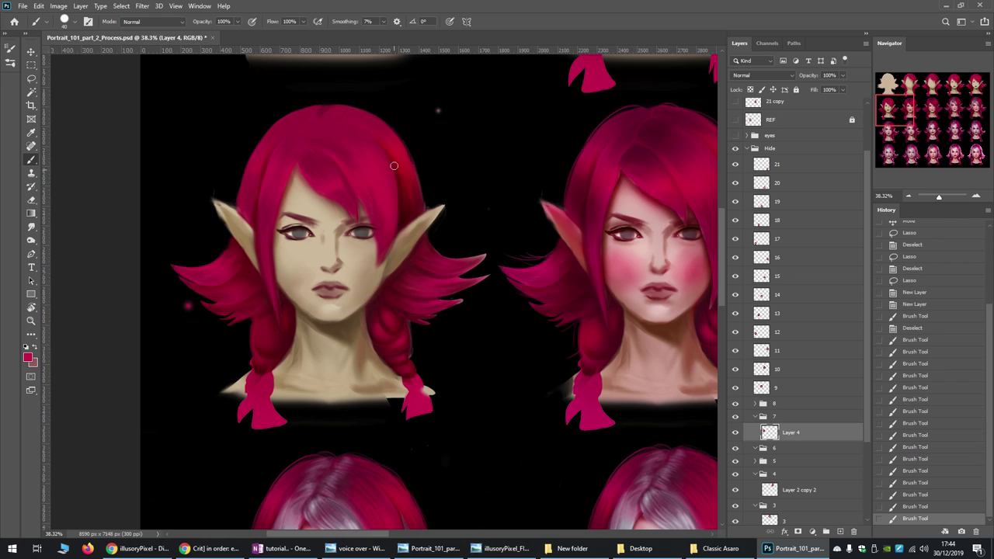
Refine the fringe strands with a smaller brush in Normal mode, undoing the strokes that are not wanted
key("bracketleft")
key("bracketleft")
key("bracketleft")
left_click_drag(382, 261, 384, 265)
key("ctrl+z")
mouse_move(362, 171)
left_mouse_down()
mouse_move(382, 248)
mouse_move(379, 240)
left_mouse_up()
key("ctrl+z")
left_click(355, 166)
left_click(359, 191)
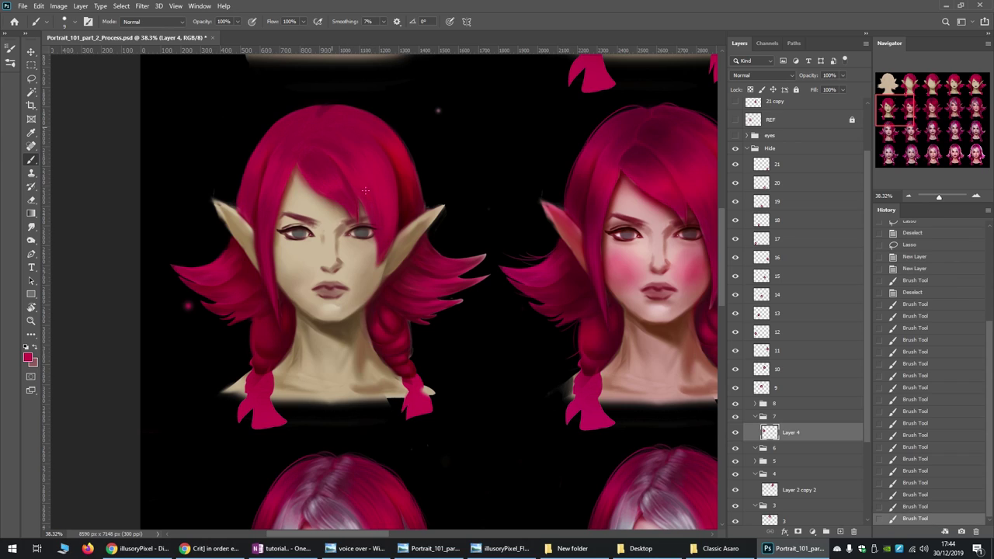
key("ctrl+z")
key("ctrl+z")
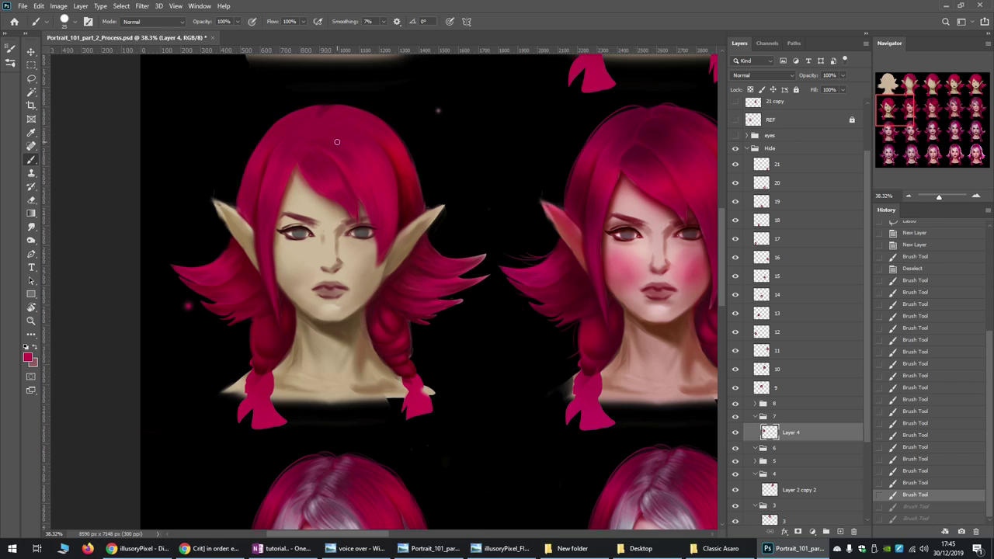
Blend the strands between the crown and the fringe with 30 px Normal strokes in sampled hair tones
left_click(339, 142)
left_click(361, 188)
left_click(357, 170)
left_click(372, 168)
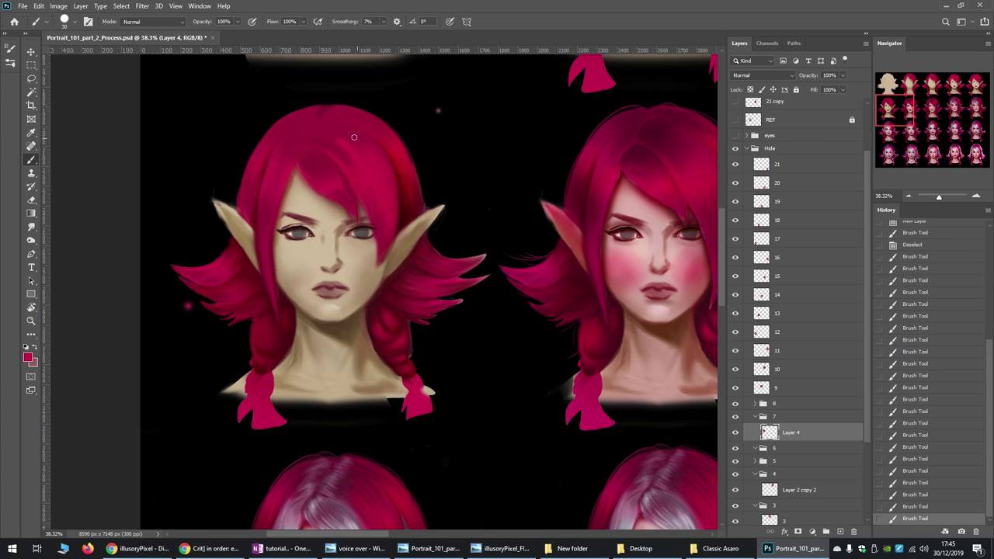
left_click(349, 126, "alt")
mouse_move(337, 137)
left_mouse_down()
mouse_move(363, 165)
mouse_move(360, 179)
left_mouse_up()
left_click(351, 127, "alt")
Sample a crimson hair tone near the crown with the Eyedropper Tool, and return to the Brush Tool
left_click(34, 134)
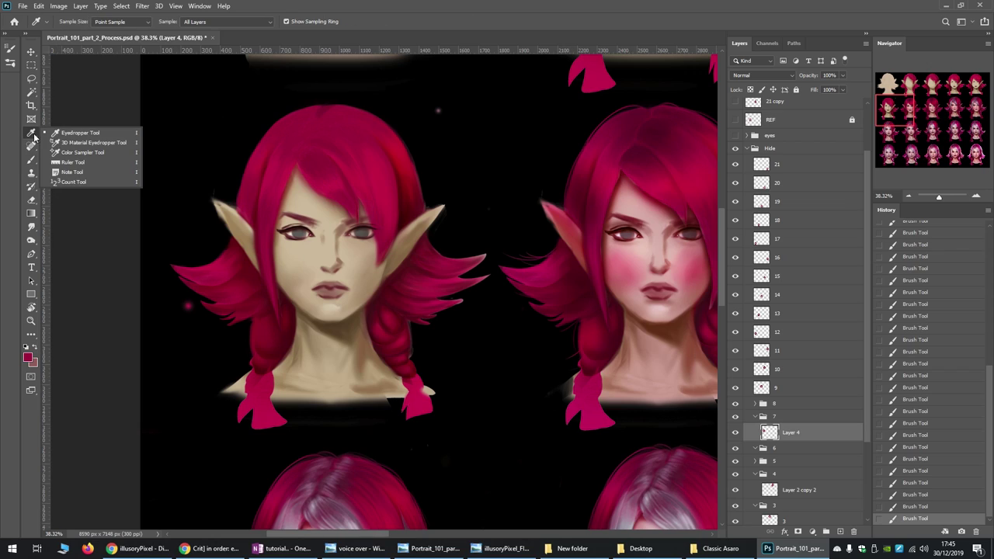
left_click(67, 136)
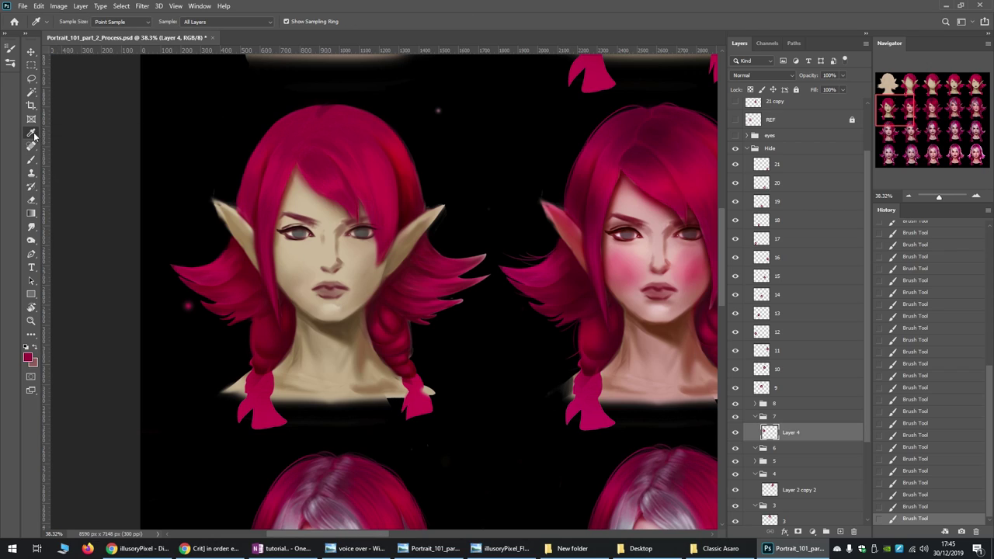
left_click(349, 133)
key("b")
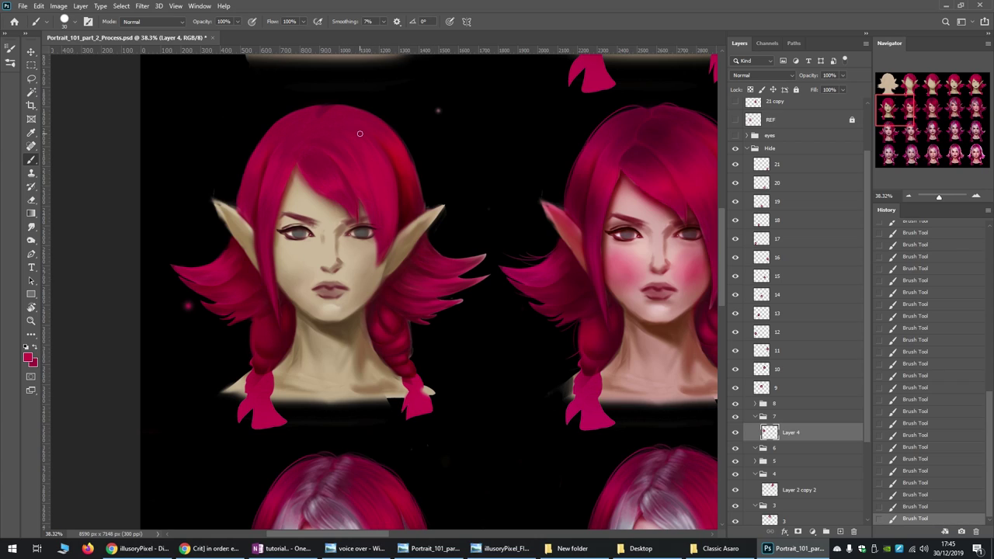
Blend the fringe above the forehead with 30 px Normal strokes, undoing the first one
left_click(337, 186, "alt")
key("ctrl+z")
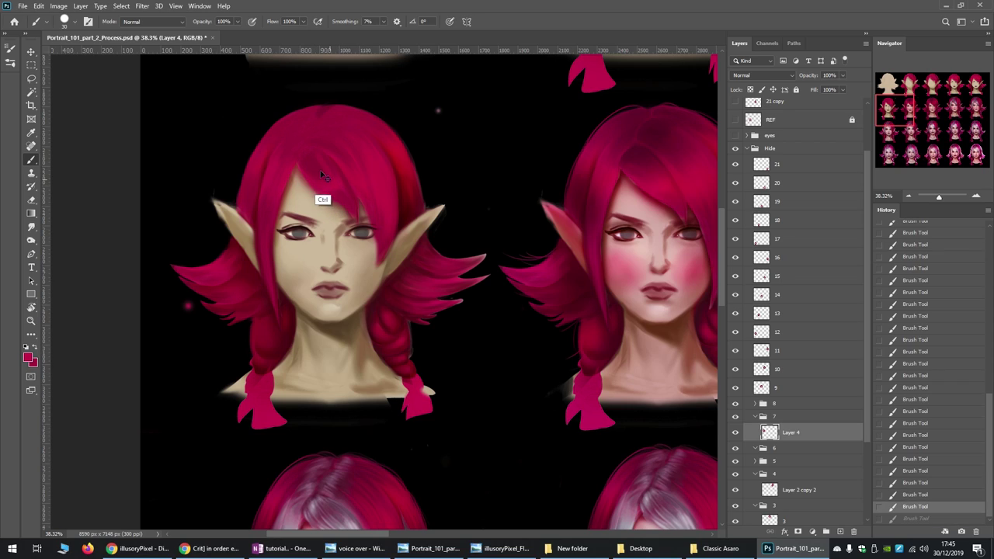
left_click_drag(351, 188, 328, 179)
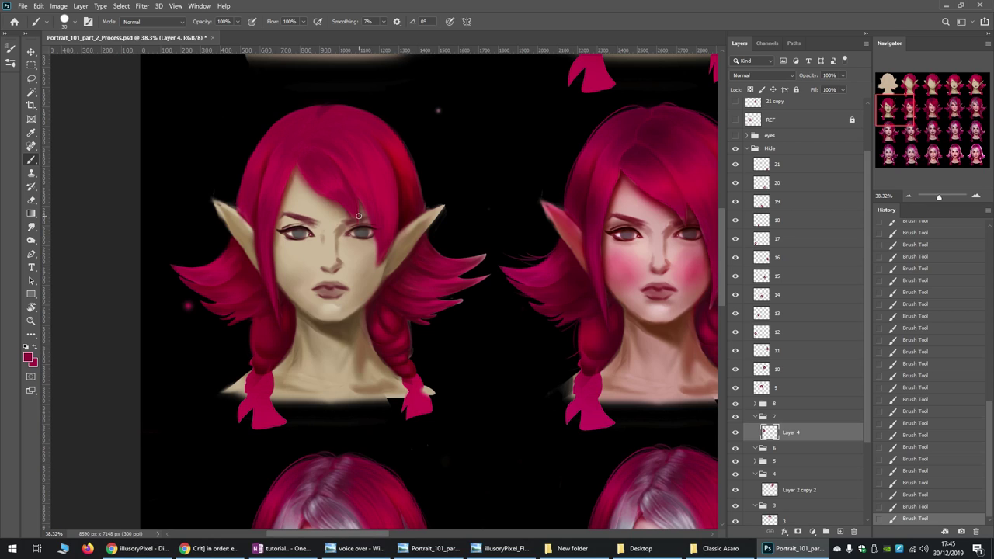
scroll(382, 536, "right", 3)
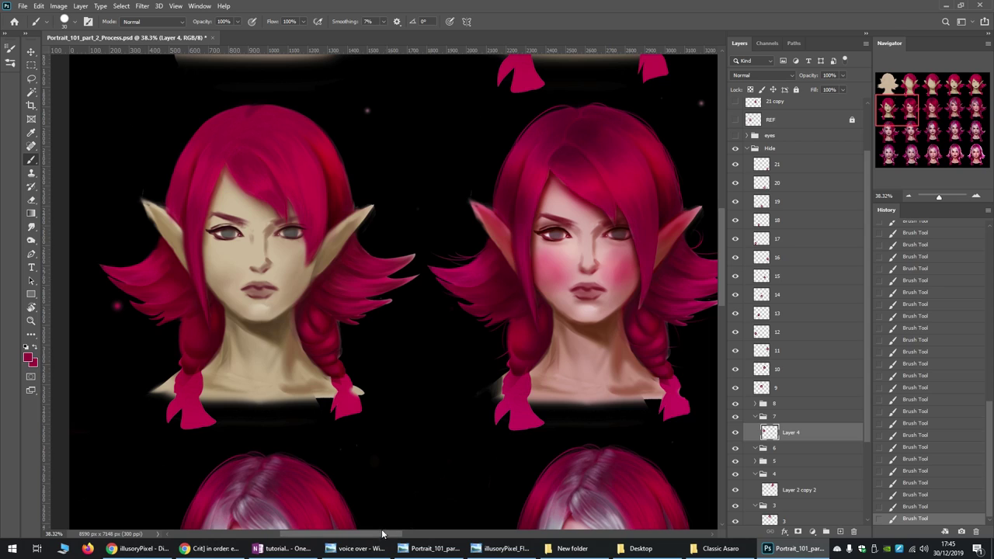
Compare the second-row portrait with its greenish skin to the neighbouring stage with rosy skin and darker hair shading
scroll(382, 534, "right", 3)
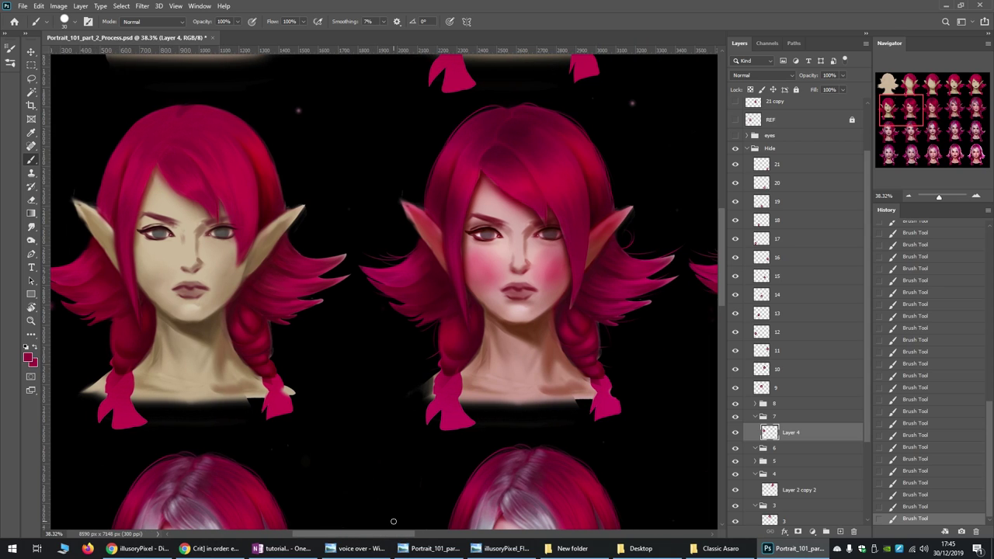
scroll(419, 536, "right", 3)
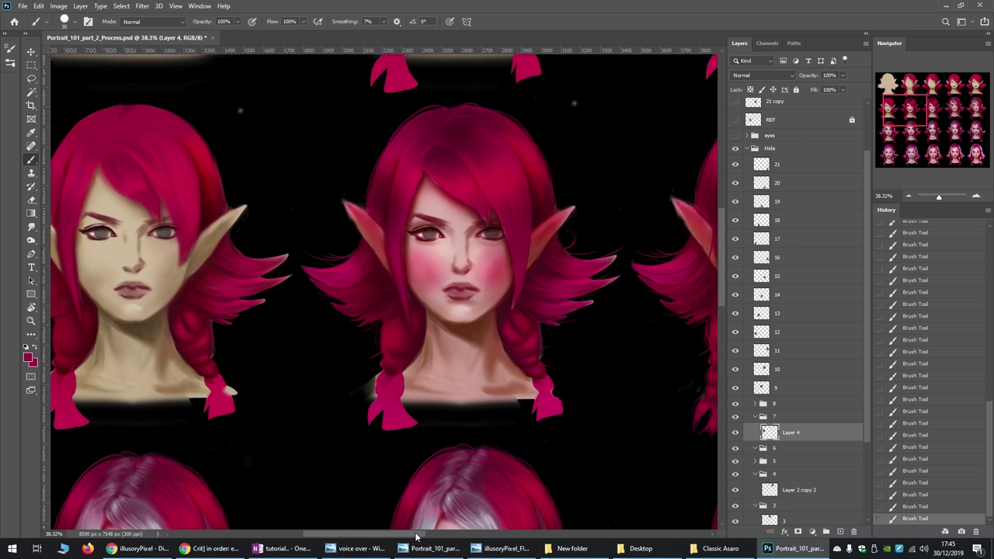
scroll(418, 535, "right", 4)
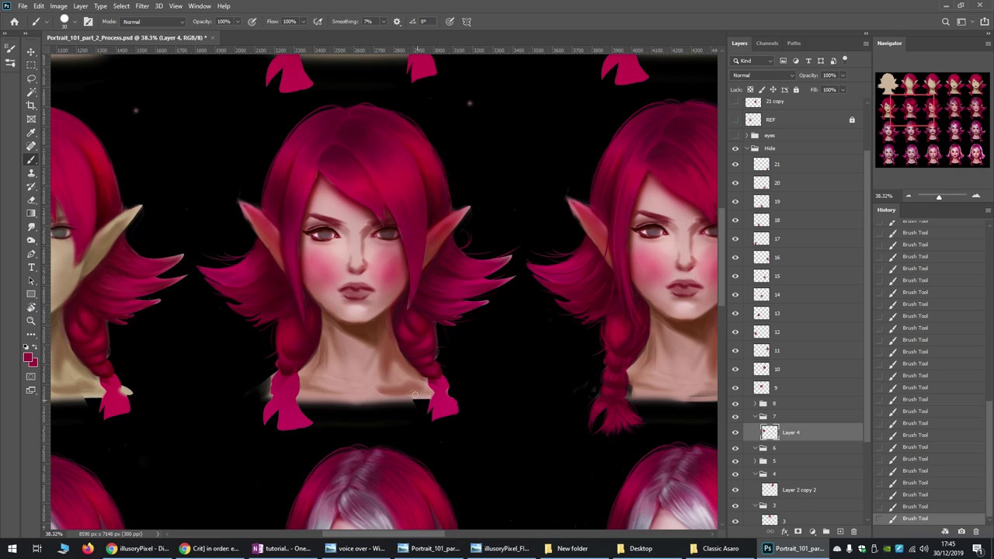
scroll(347, 288, "down", 2)
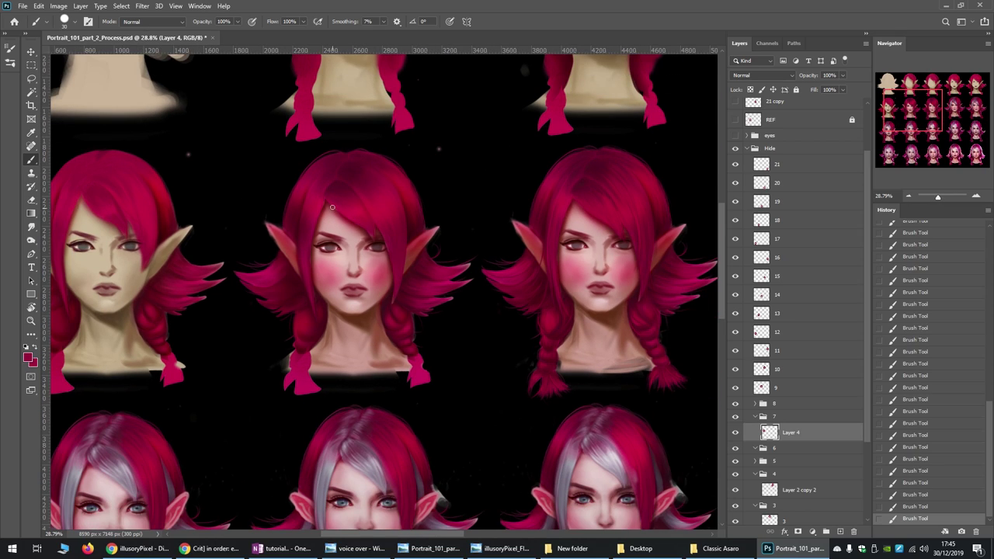
scroll(357, 275, "up", 2)
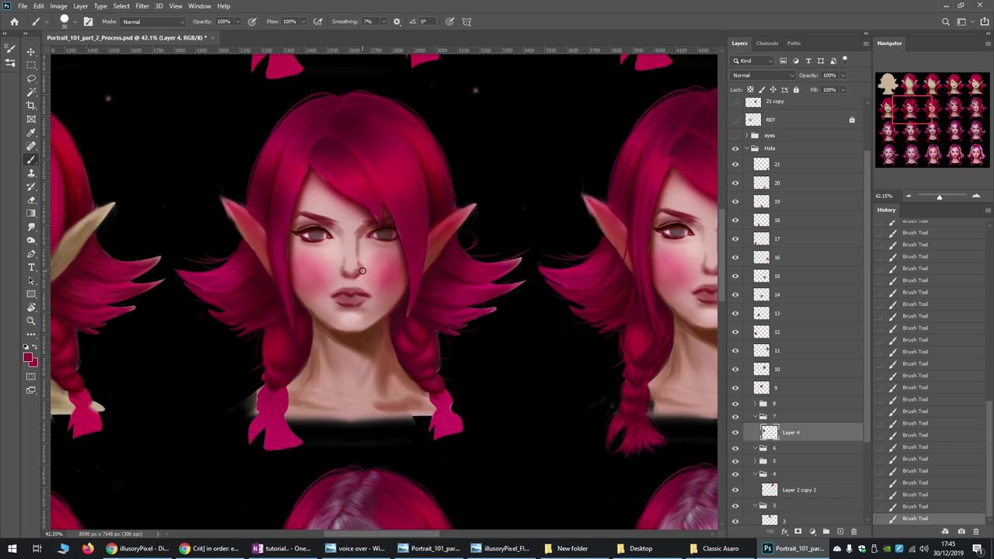
Try outlining the fringe of the rosy-skinned second-row portrait with the Lasso Tool, and undo the selection
left_click(31, 79)
mouse_move(305, 179)
left_mouse_down()
mouse_move(301, 284)
mouse_move(288, 232)
mouse_move(297, 297)
mouse_move(327, 190)
mouse_move(405, 231)
left_mouse_up()
key("ctrl+z")
key("ctrl+z")
key("ctrl+shift+z")
key("ctrl+z")
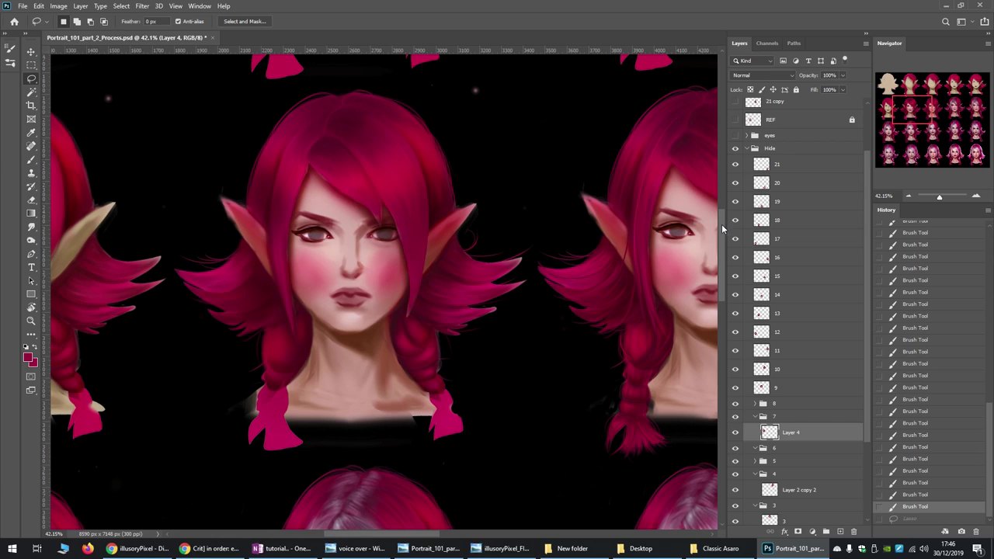
Examine the third portrait of the second row, including its loose hair strands, braids and frayed braid ends
scroll(722, 229, "down", 2)
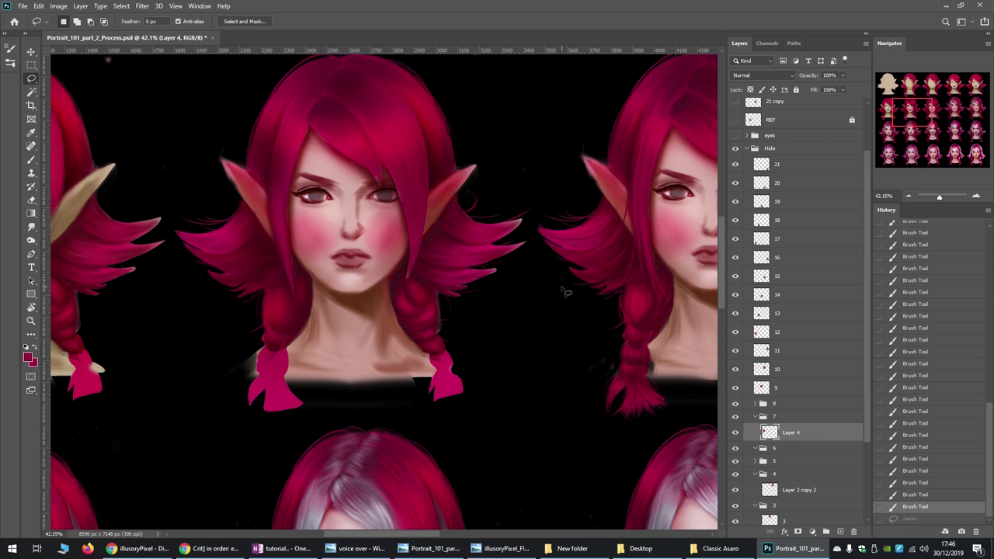
scroll(498, 447, "down", 1)
left_click_drag(419, 534, 468, 533)
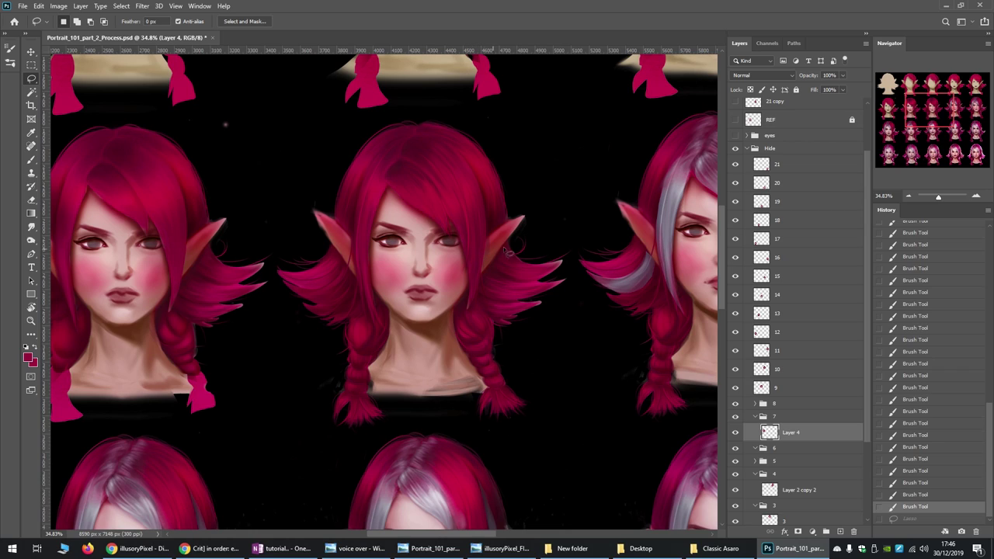
scroll(534, 310, "up", 3)
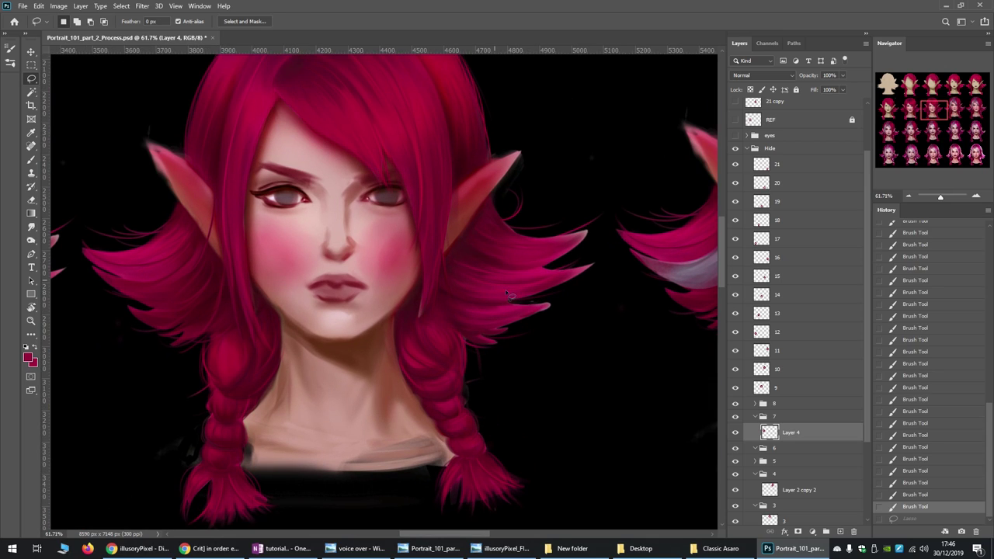
scroll(698, 256, "up", 3)
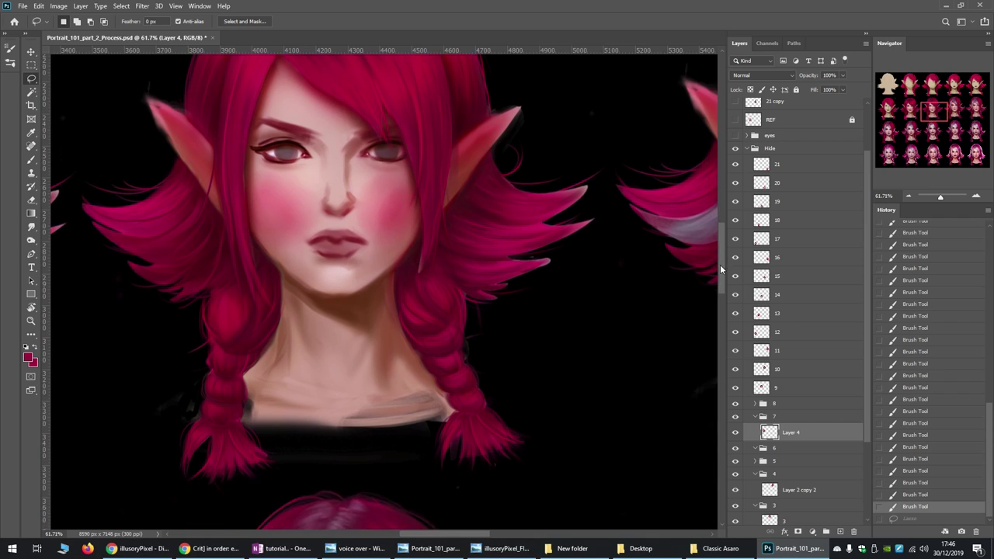
scroll(494, 152, "down", 2)
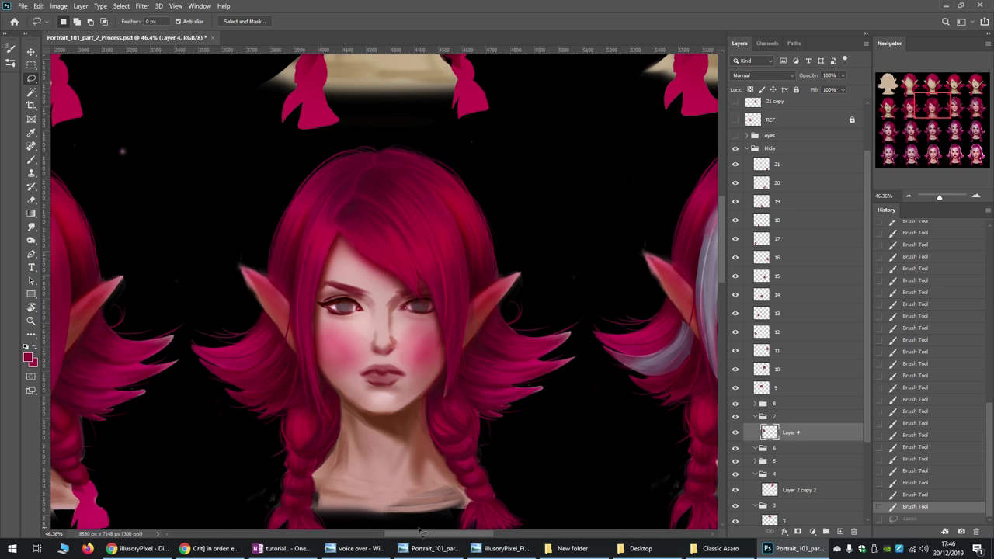
Examine the second-row portrait with silver streaks in the crown, fringe, side hair and braid against its neighbours
left_click_drag(419, 532, 445, 530)
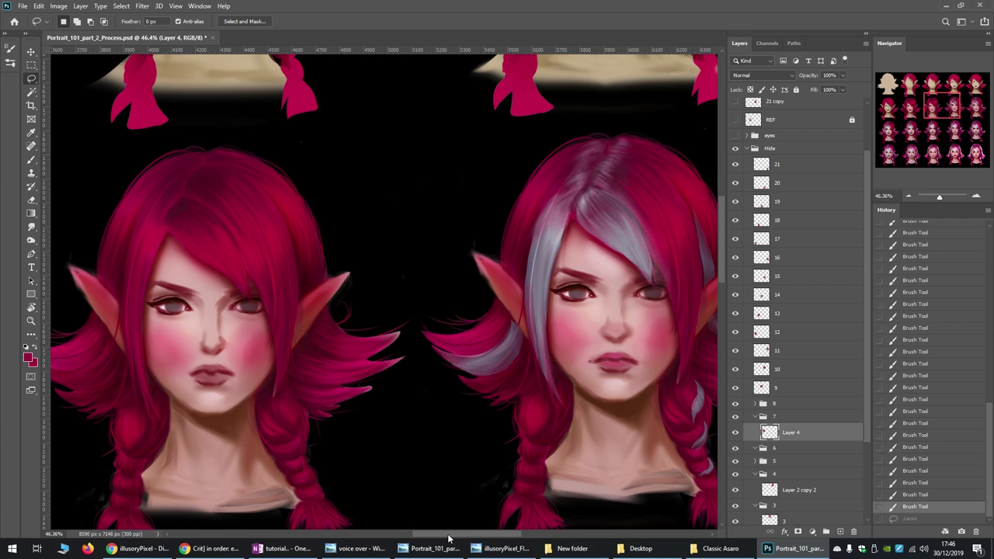
left_click_drag(721, 256, 728, 187)
mouse_move(485, 538)
left_mouse_down()
mouse_move(363, 539)
mouse_move(543, 535)
mouse_move(470, 528)
left_mouse_up()
left_click_drag(721, 189, 720, 276)
left_click_drag(469, 539, 506, 529)
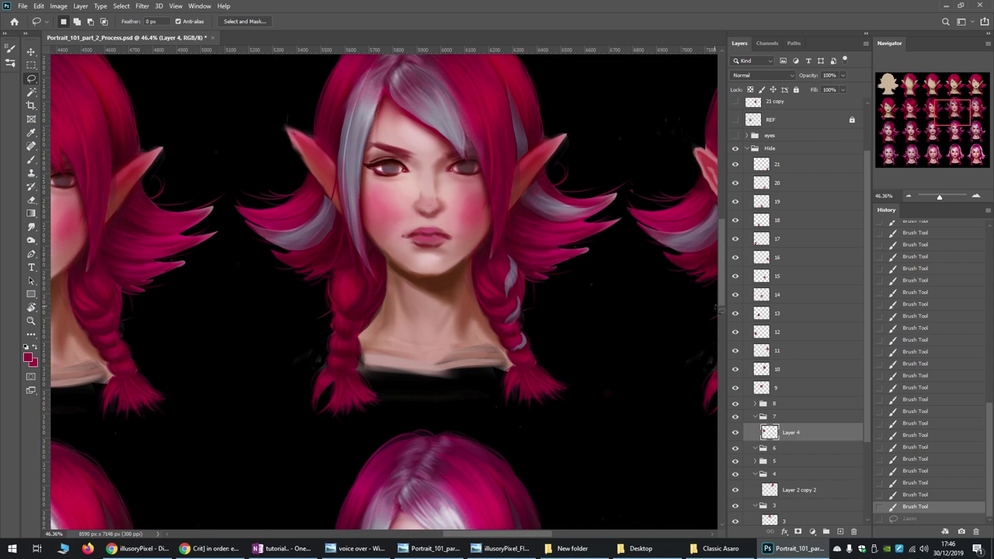
scroll(723, 291, "up", 3)
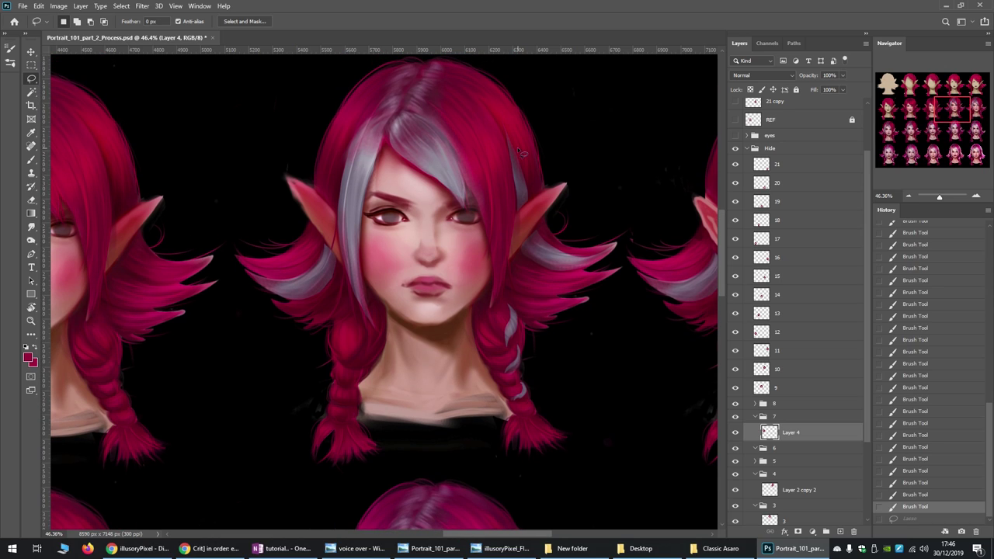
scroll(522, 153, "down", 2)
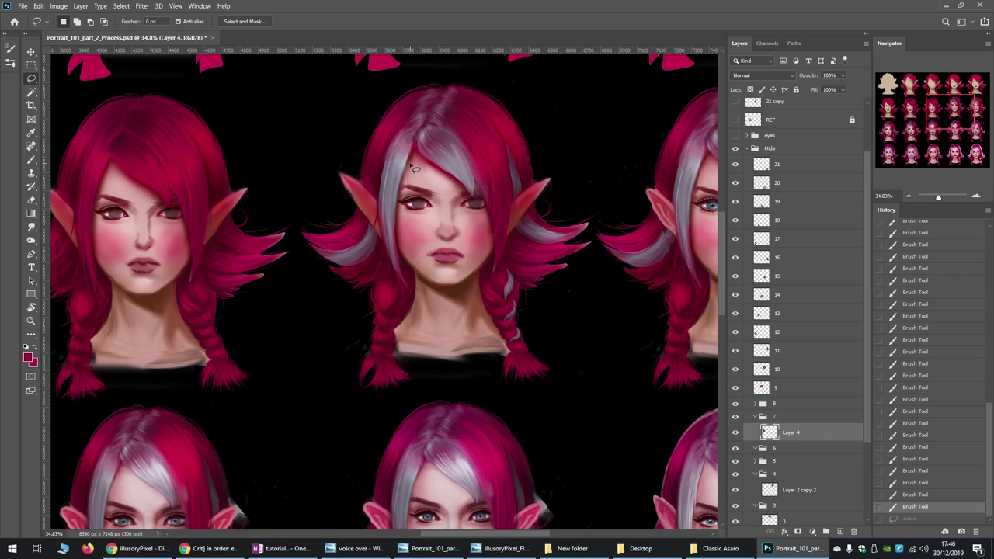
scroll(413, 168, "down", 1)
scroll(522, 194, "up", 2)
scroll(503, 331, "down", 2)
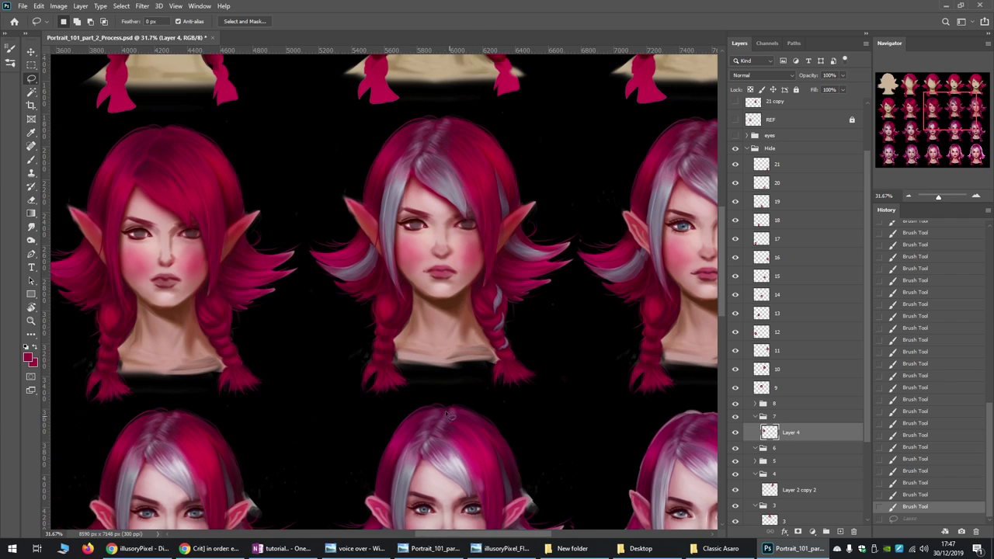
scroll(452, 386, "down", 1)
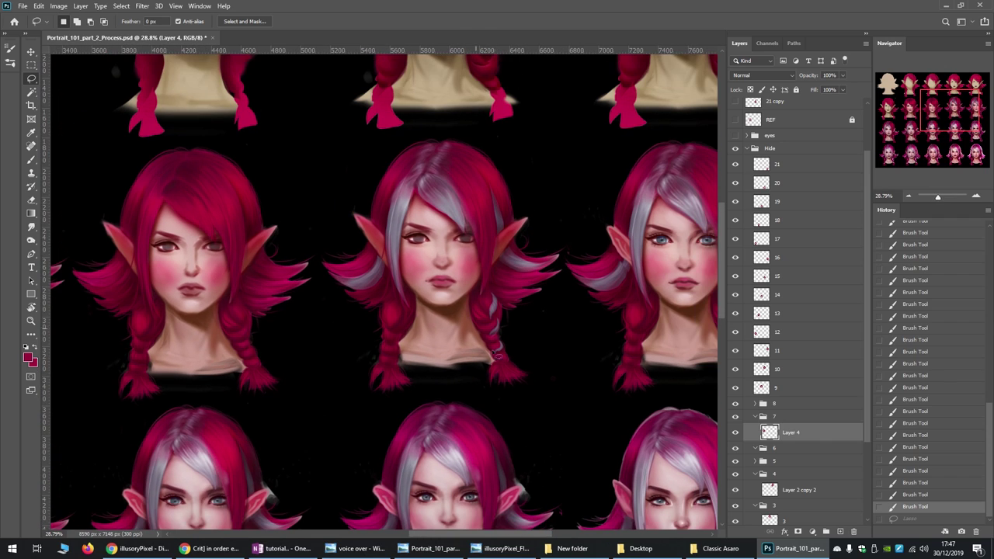
Examine the last portrait of the second row, with close attention to the blue eyes, lashes, nose and ears
left_click_drag(461, 536, 501, 535)
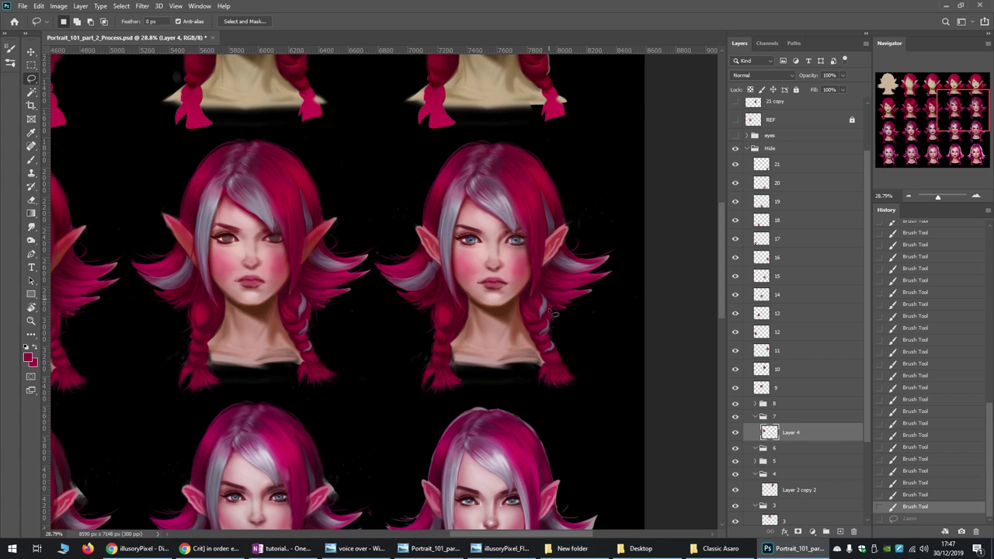
scroll(554, 314, "up", 1)
scroll(512, 233, "up", 8)
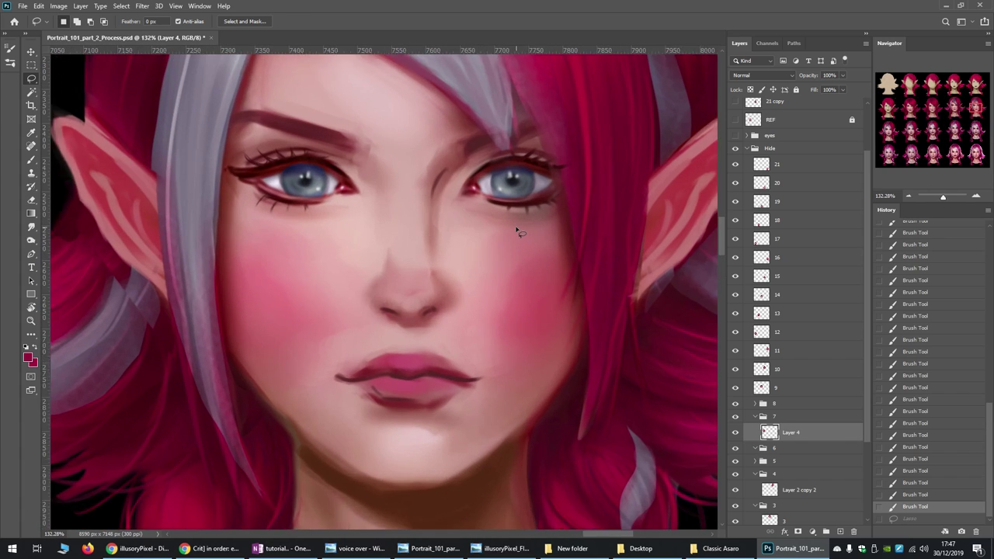
scroll(516, 231, "down", 8)
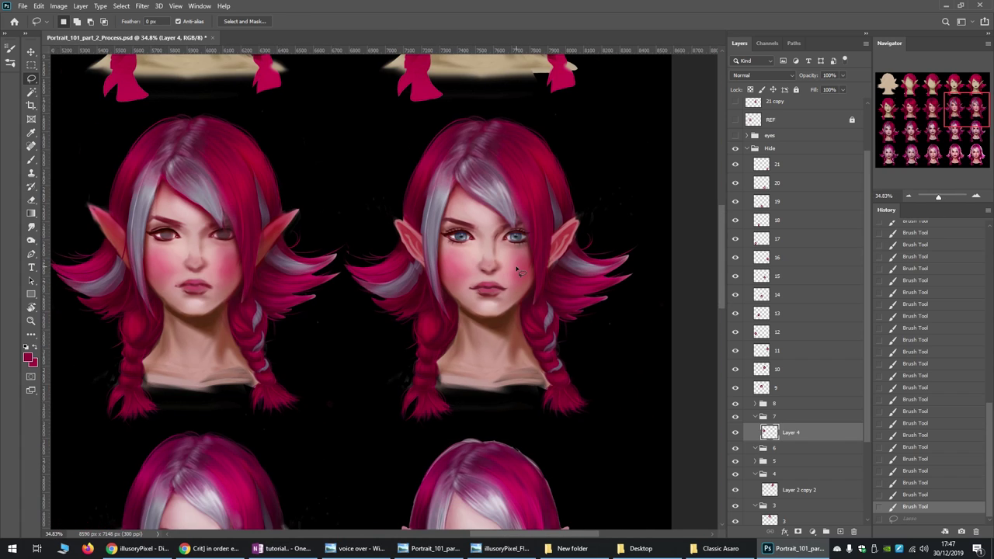
scroll(518, 270, "down", 2)
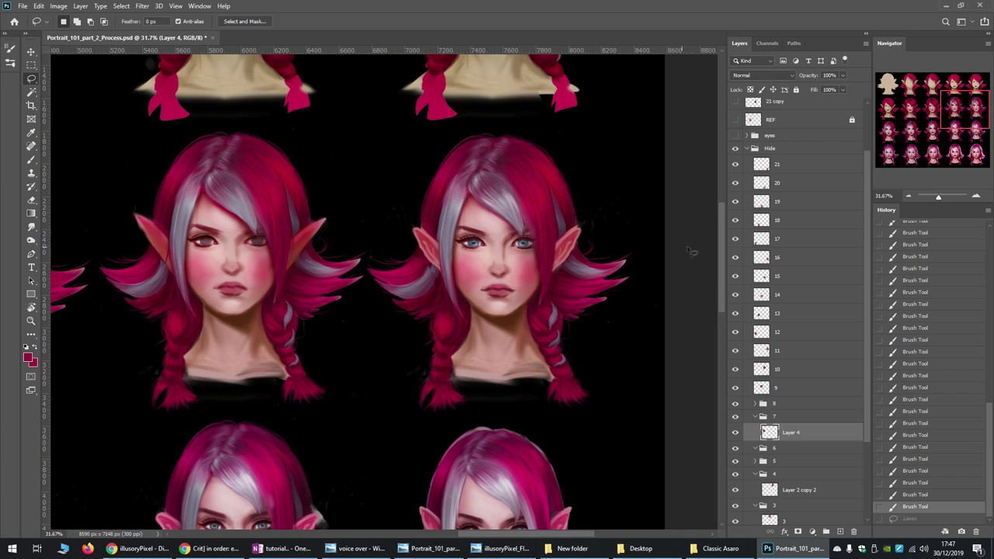
left_click_drag(720, 239, 725, 251)
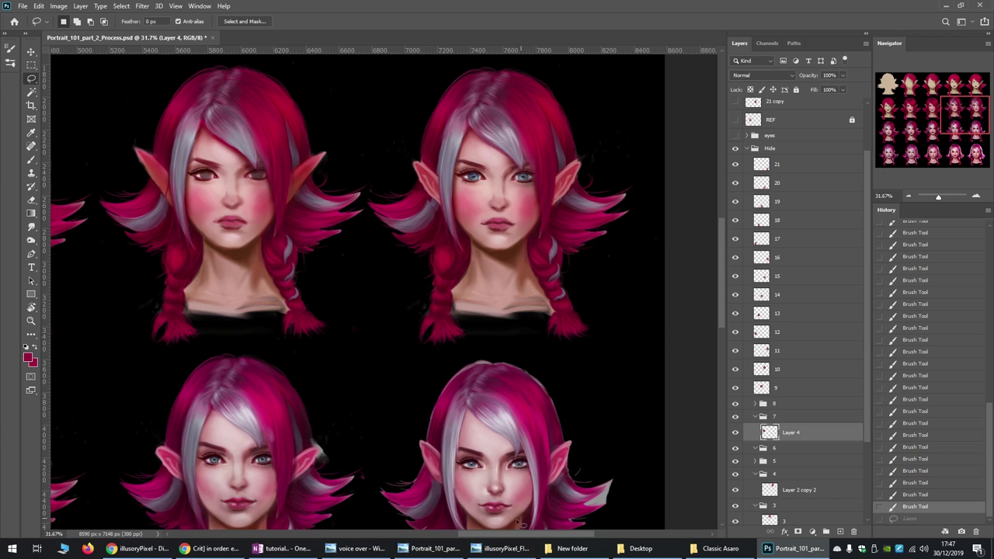
Examine the first portraits of the third row, comparing their softened faces, silver streaks and braids
left_click_drag(492, 534, 298, 534)
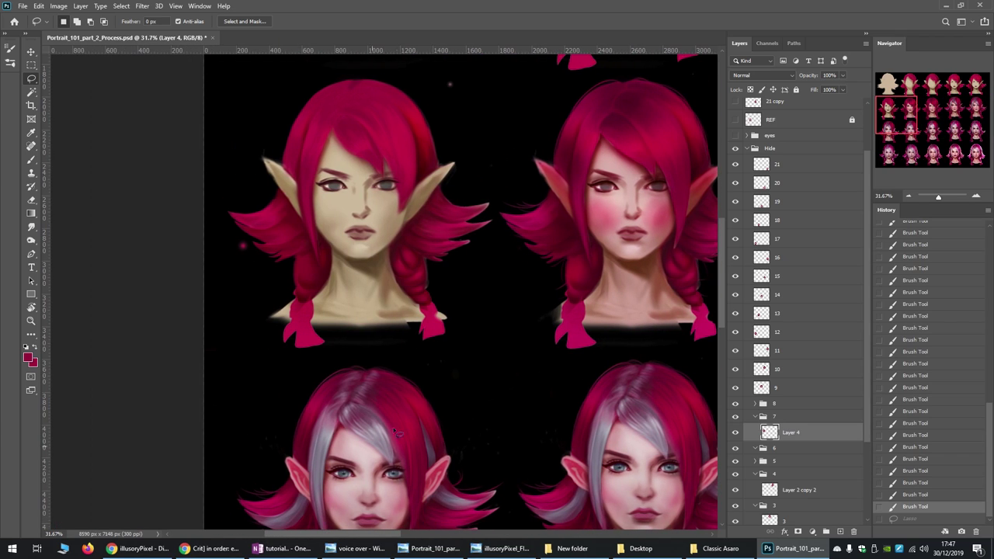
left_click_drag(720, 235, 721, 283)
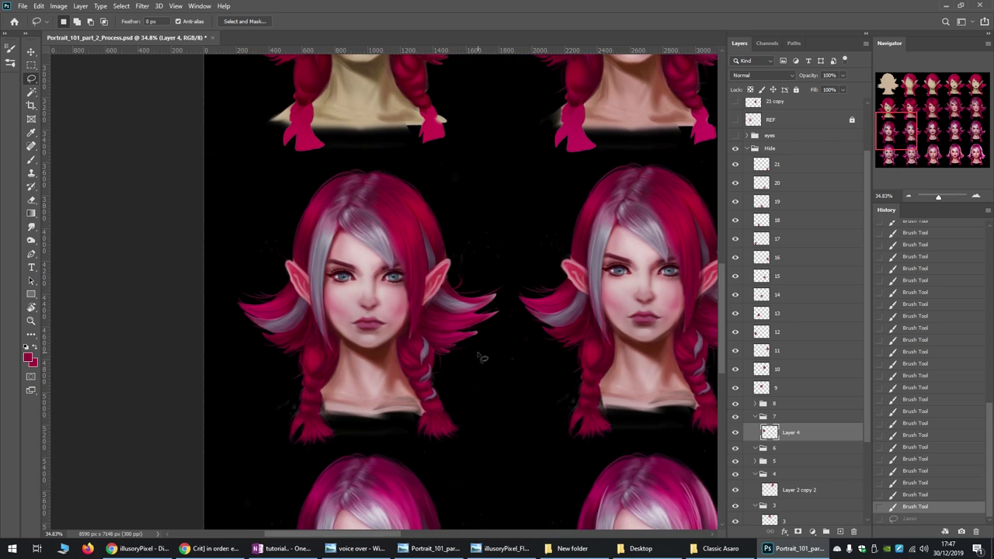
scroll(482, 356, "up", 1)
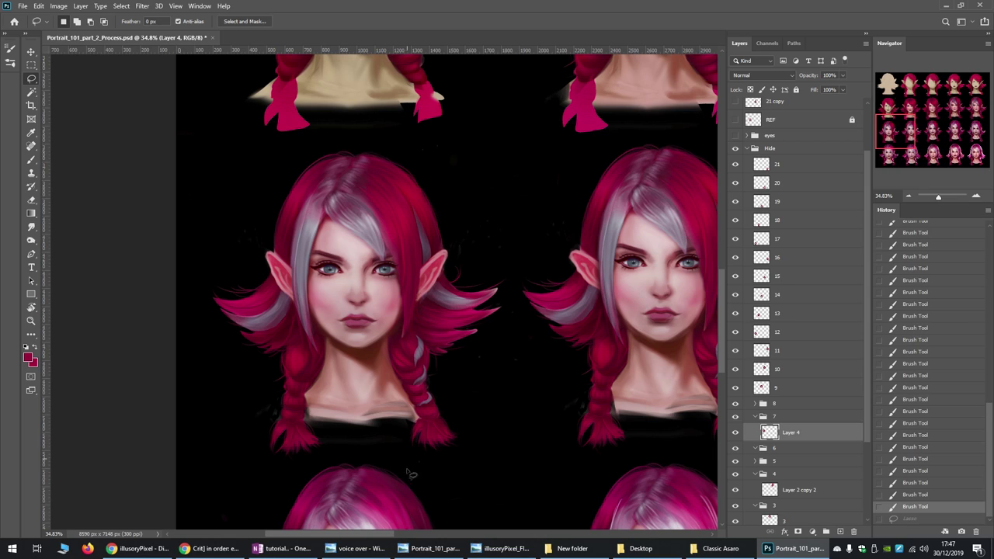
left_click_drag(372, 540, 424, 521)
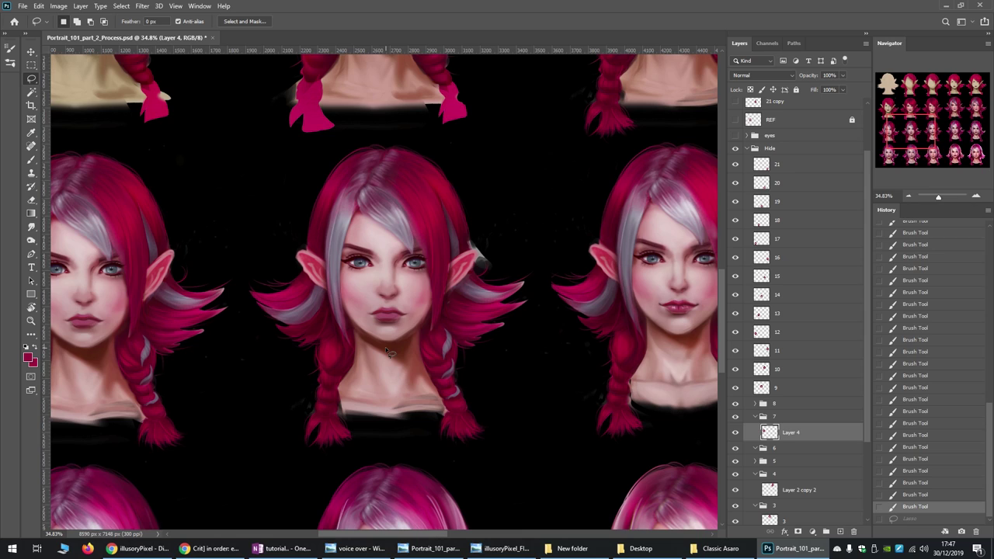
scroll(388, 351, "up", 1)
scroll(388, 351, "down", 1)
mouse_move(409, 535)
left_mouse_down()
mouse_move(385, 534)
mouse_move(404, 527)
left_mouse_up()
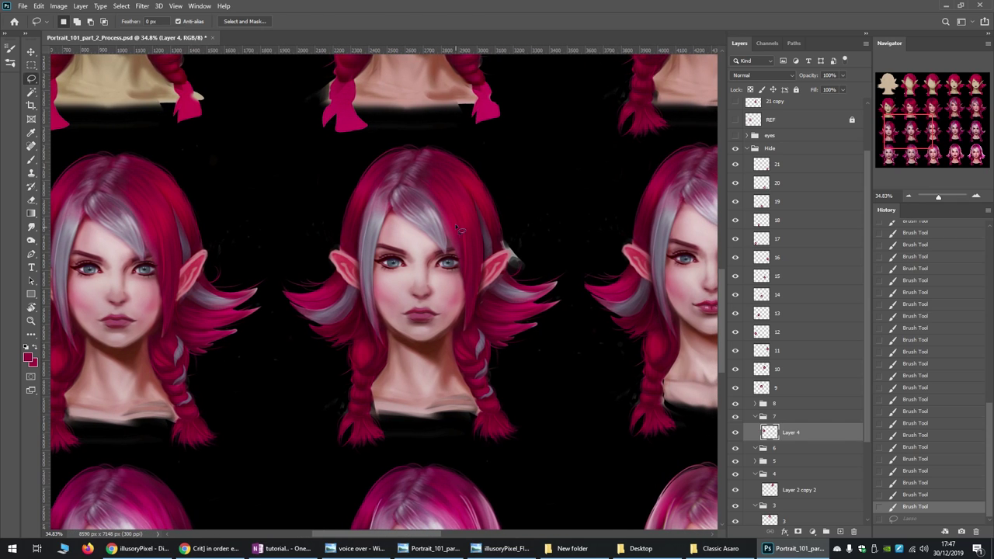
Demonstrate thin flyaway strands around the side hair of the third row's second portrait with a small brush, undoing the trial strokes
key("b")
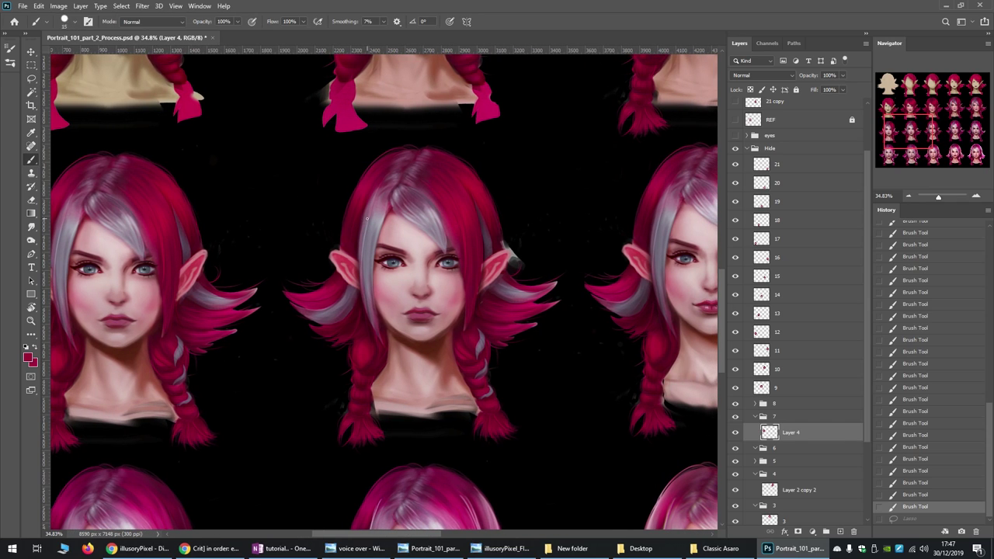
left_click_drag(350, 229, 335, 269)
key("ctrl+z")
key("ctrl+z")
mouse_move(343, 227)
left_mouse_down()
mouse_move(326, 271)
mouse_move(295, 303)
left_mouse_up()
key("ctrl+z")
key("ctrl+shift+z")
key("ctrl+z")
key("ctrl+shift+z")
key("ctrl+z")
key("ctrl+shift+z")
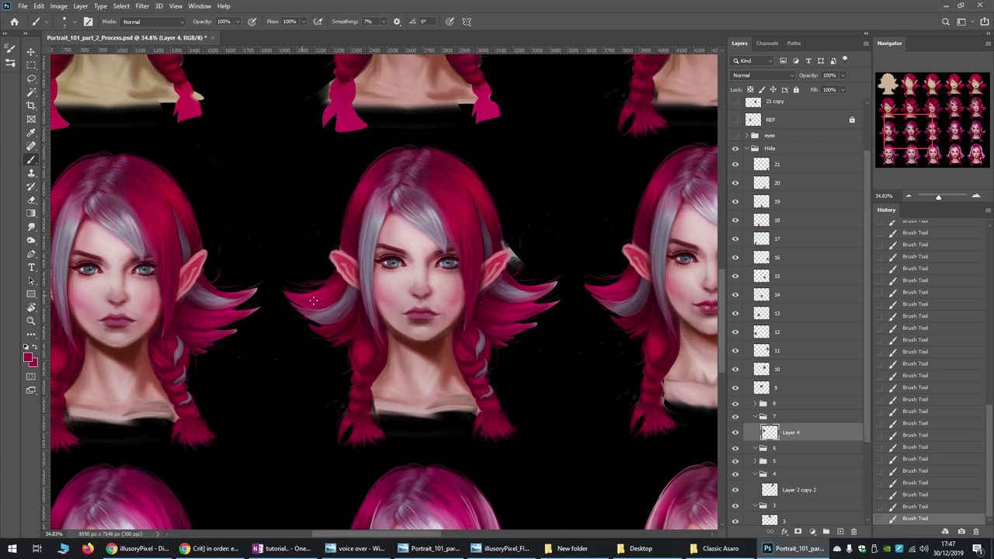
key("ctrl+z")
key("ctrl+z")
left_click_drag(518, 284, 543, 274)
Open the Liquify filter for Layer 4 beside the smiling third-row portrait, and close it without applying changes
left_click_drag(434, 536, 480, 534)
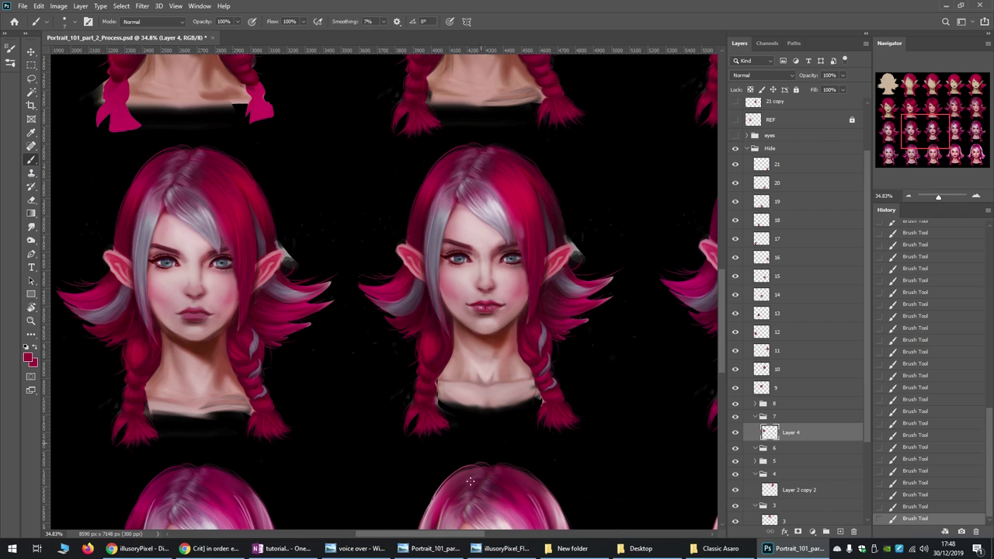
left_click_drag(424, 537, 434, 536)
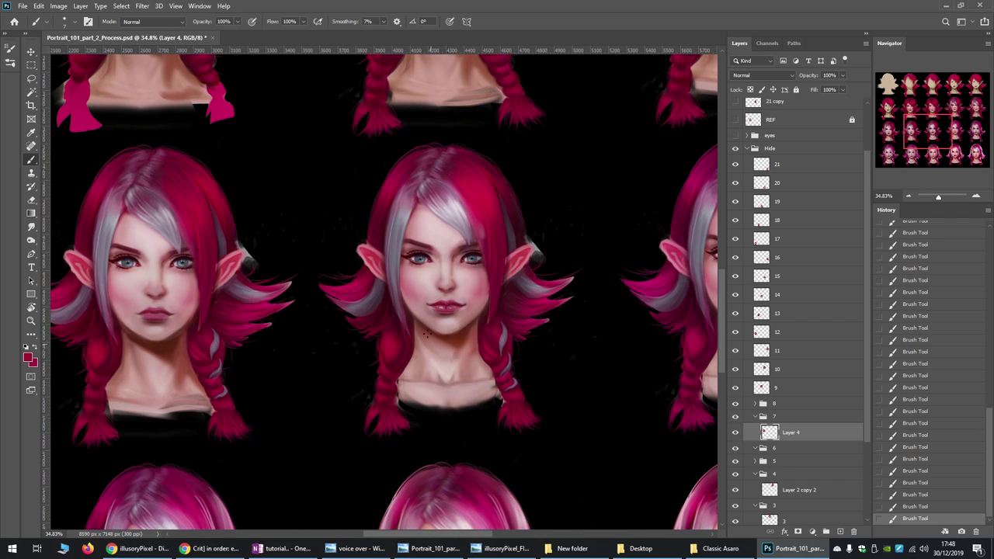
left_click(142, 5)
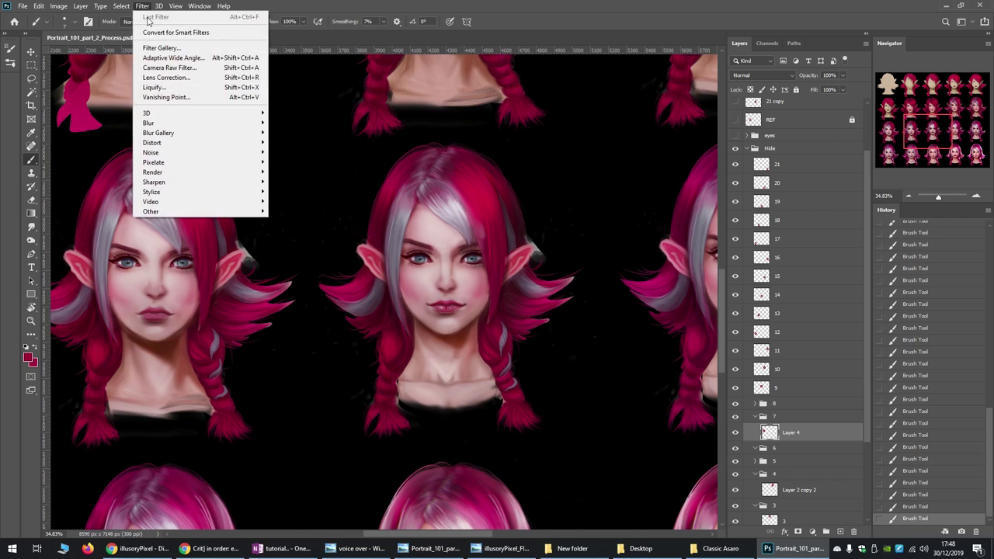
key("Escape")
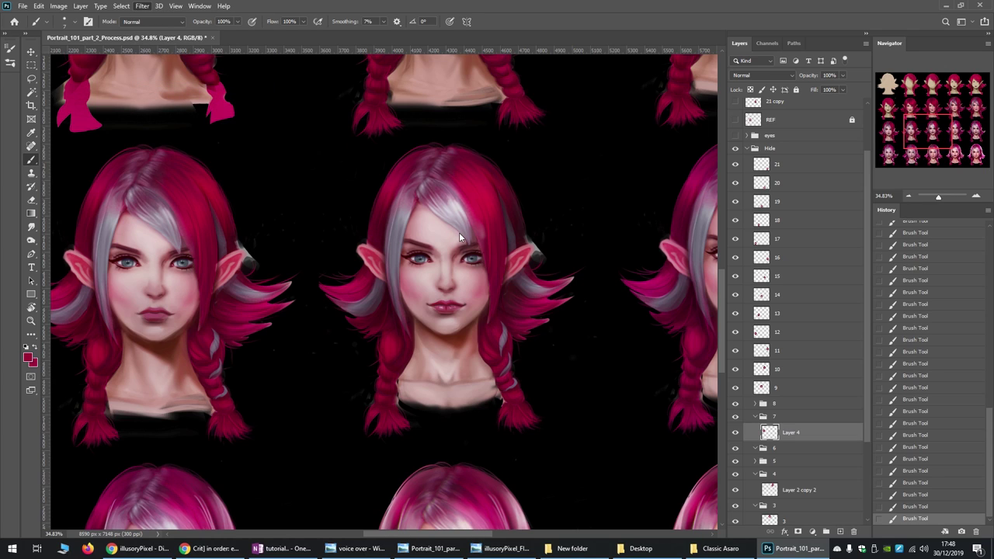
key("ctrl+shift+x")
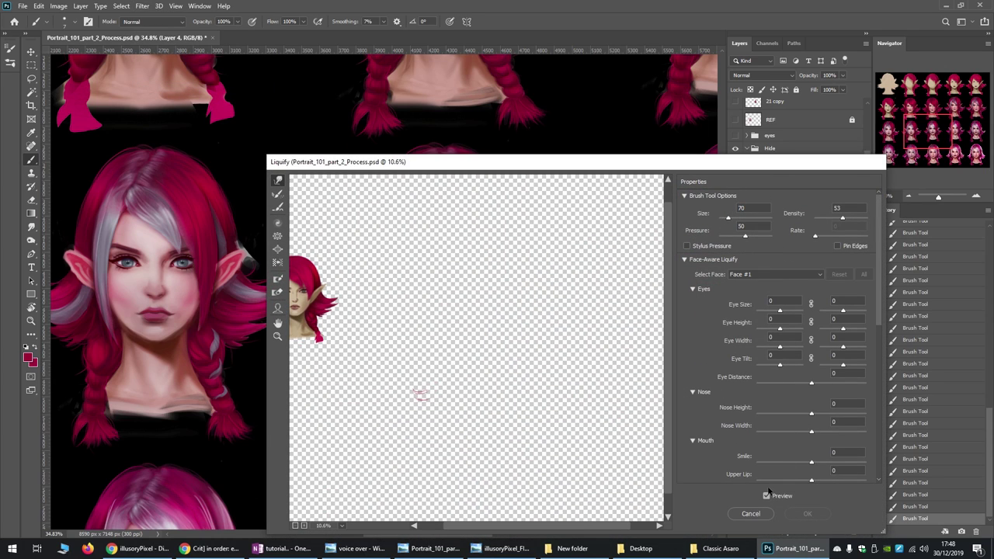
left_click(746, 513)
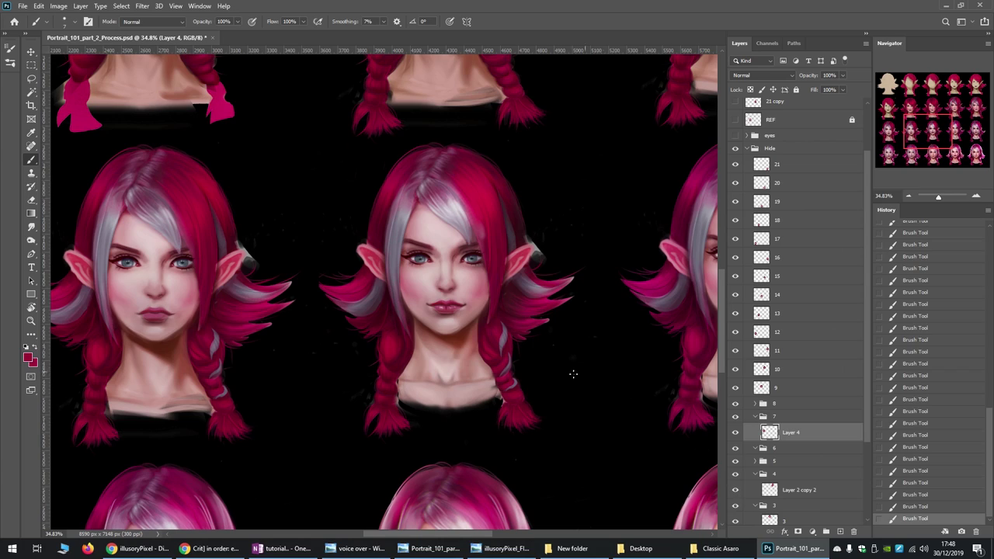
Select layer 14 by picking the third row's third portrait on the canvas, and undo the trial move
left_click(462, 308, "alt")
left_click(456, 231, "alt")
left_click(32, 52)
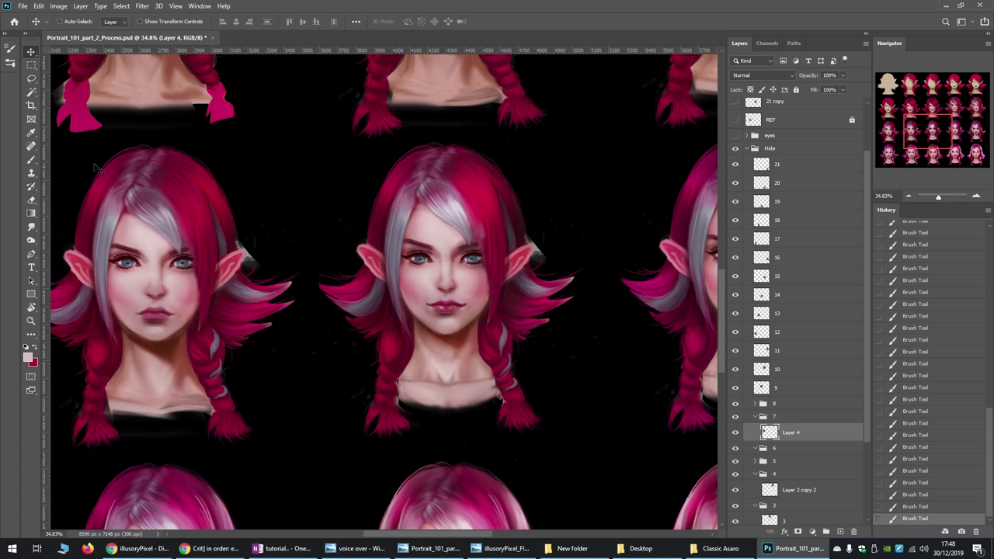
left_click(463, 213, "ctrl")
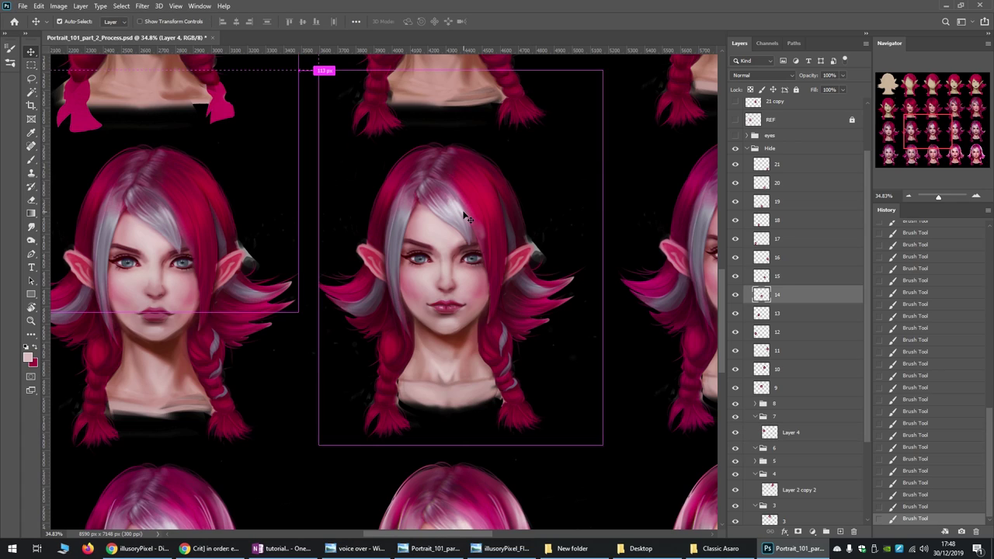
left_click_drag(463, 213, 479, 216)
key("ctrl+z")
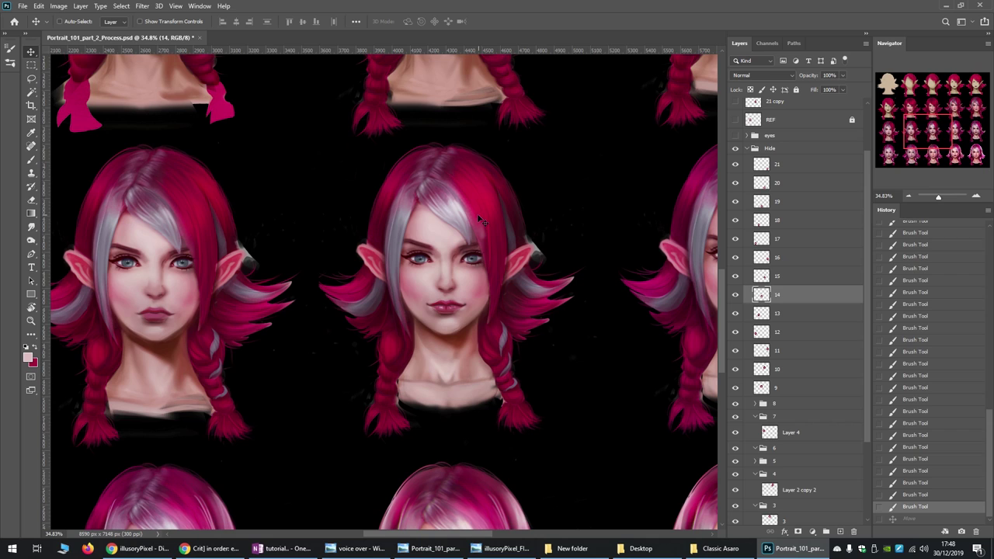
Open the Liquify filter for layer 14 and enlarge the portrait so its face can be edited
left_click(121, 6)
mouse_move(142, 6)
left_click(165, 89)
key("shift+ctrl+x")
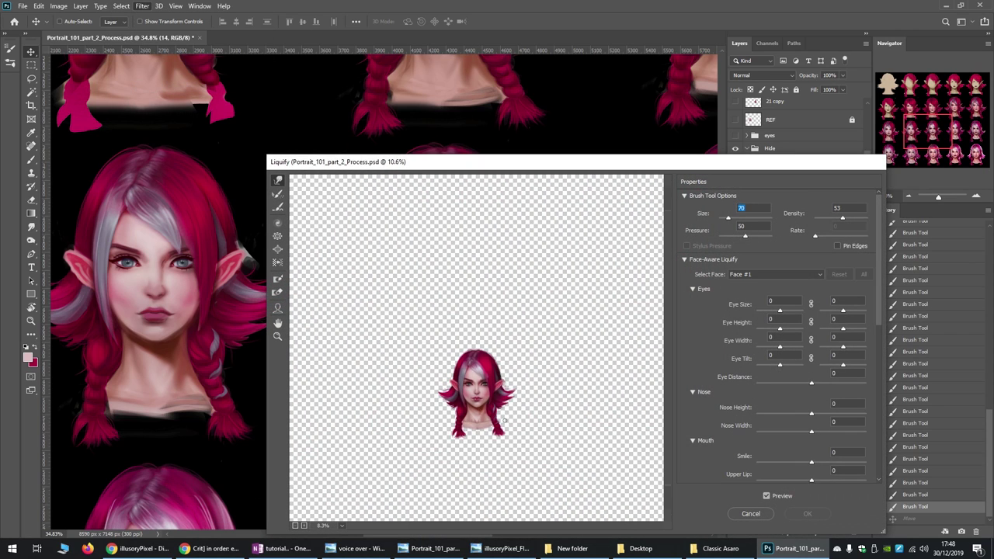
left_click_drag(452, 458, 448, 334)
key("ctrl+plus")
key("ctrl+plus")
key("ctrl+plus")
scroll(478, 312, "up", 2)
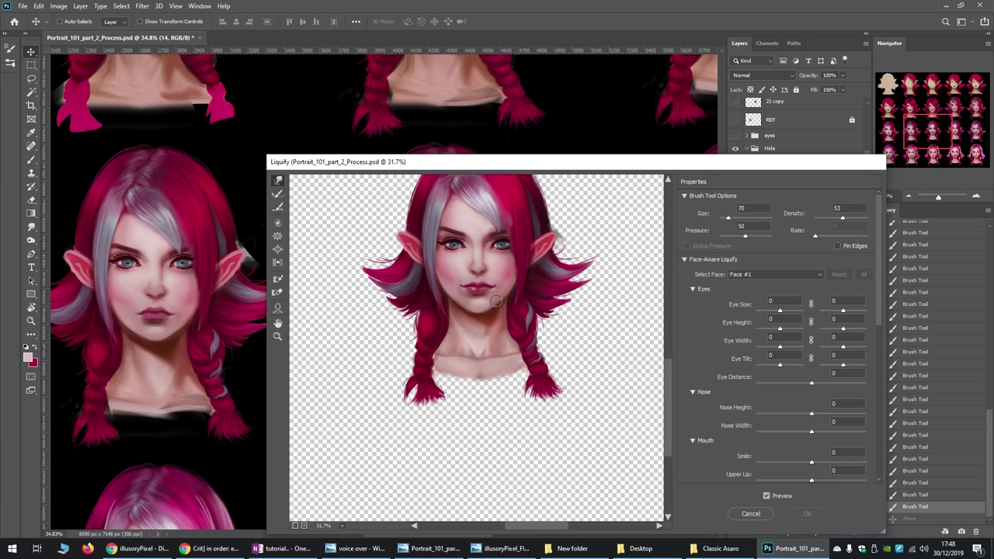
Try to reshape the corner of the mouth with the Forward Warp tool at brush size 150
key("bracketright")
key("bracketright")
key("bracketright")
key("bracketright")
key("bracketright")
left_click_drag(491, 288, 502, 290)
left_click_drag(498, 290, 487, 294)
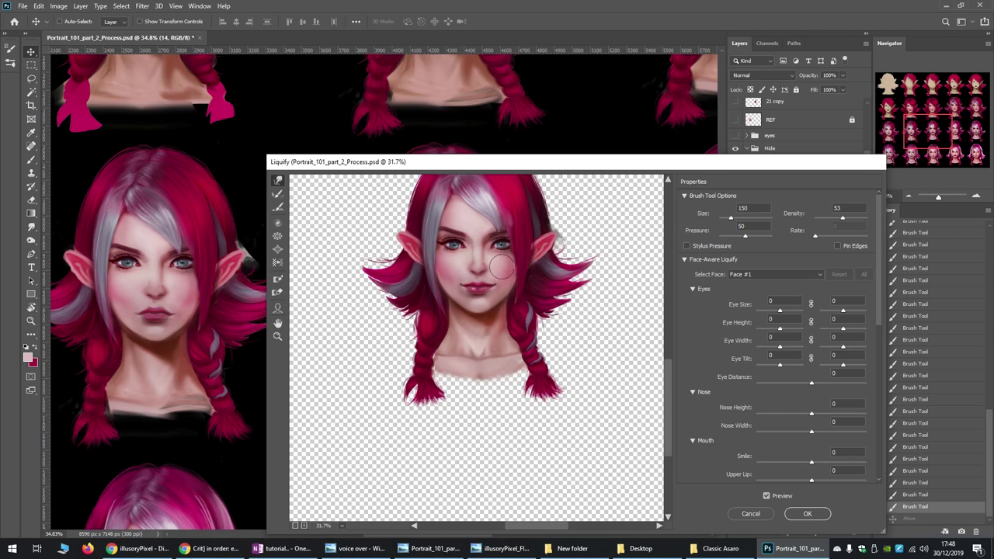
Try warping the eye area with brush size 300, undo the last warp, and close Liquify without applying changes
key("bracketright")
key("bracketright")
key("bracketright")
key("bracketright")
key("bracketright")
key("bracketright")
left_click_drag(500, 241, 502, 248)
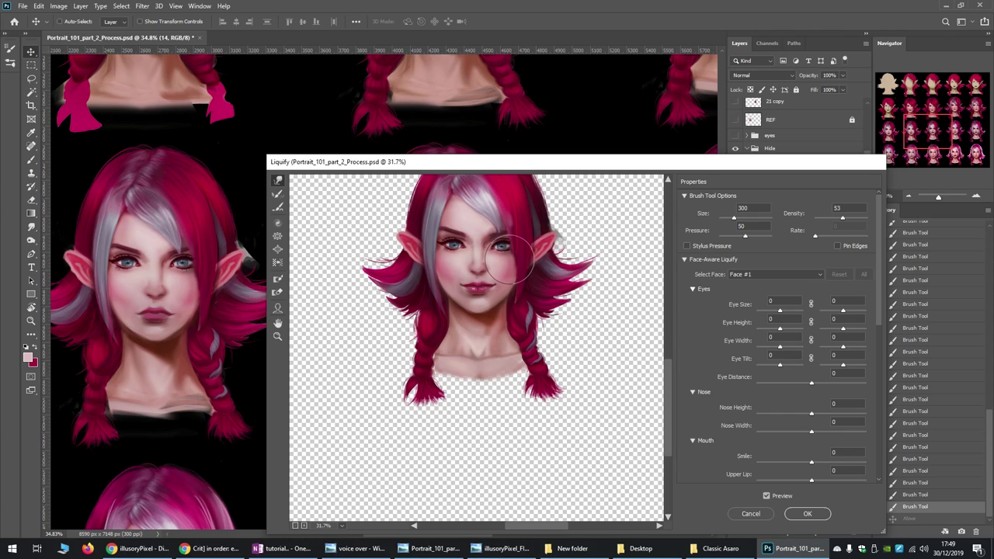
key("ctrl")
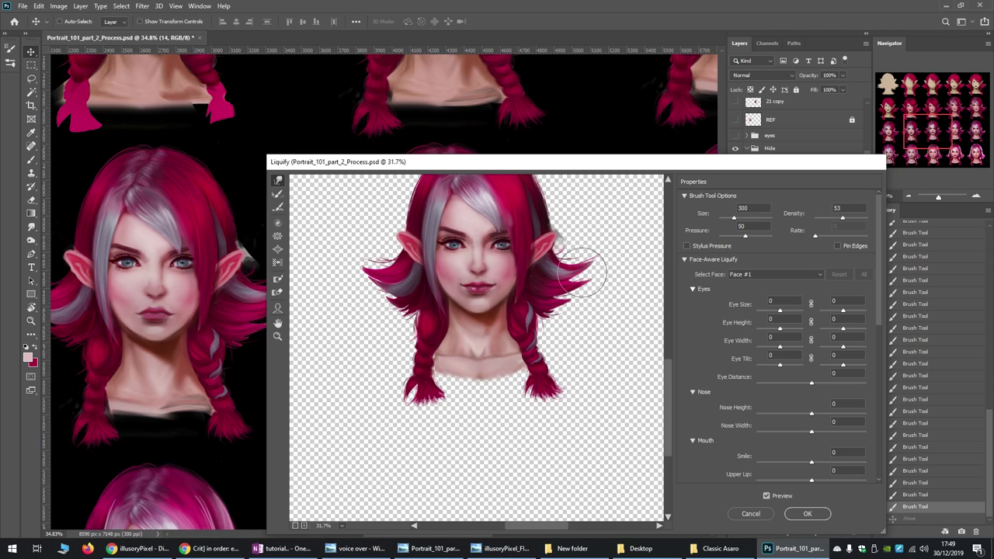
key("ctrl+z")
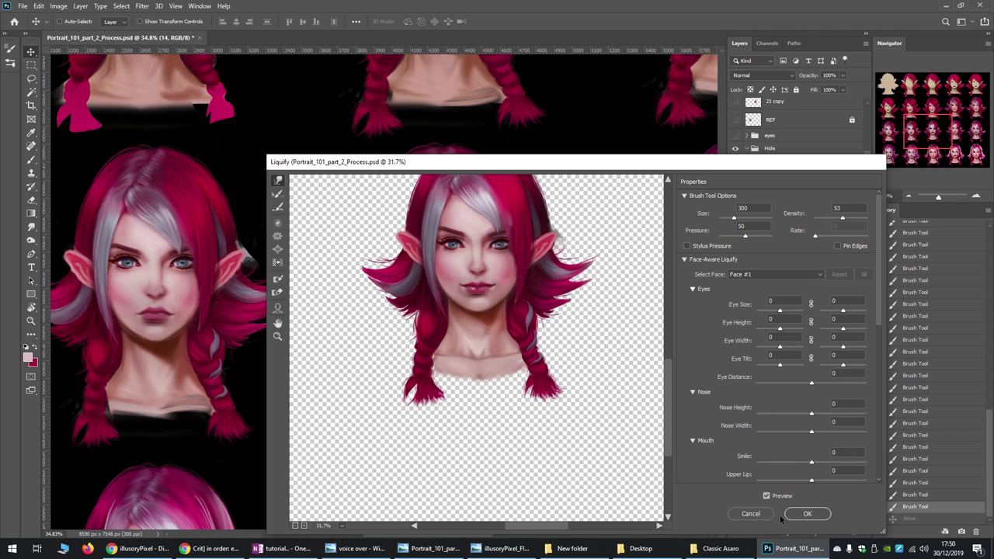
left_click(750, 514)
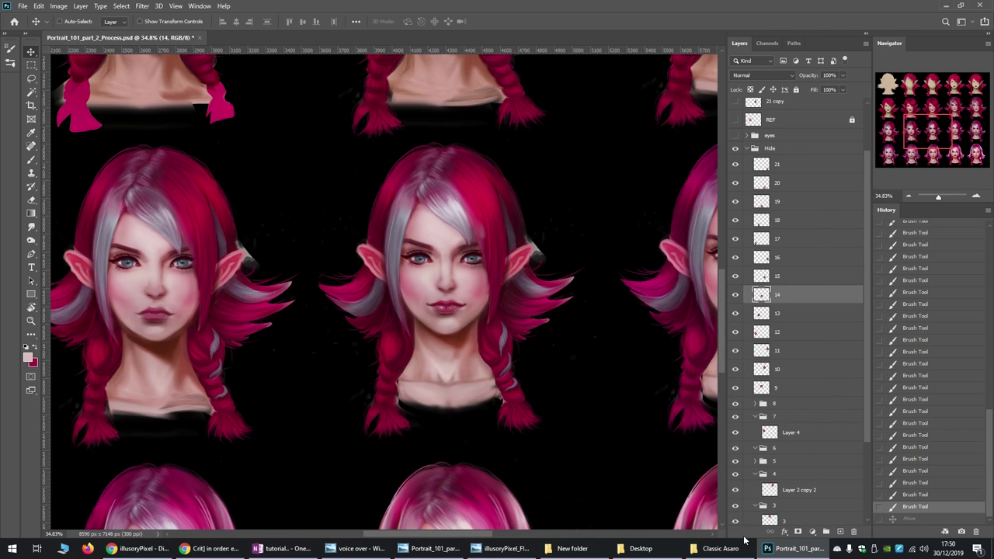
Reopen the Liquify filter for layer 14, enlarge the portrait, and bring up the Face-Aware eye, nose and mouth settings
left_click(142, 5)
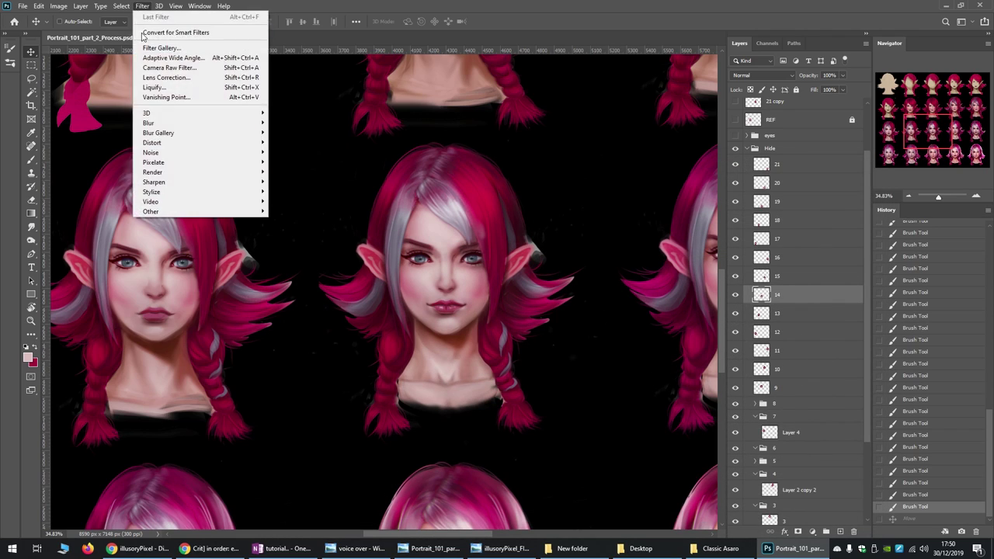
left_click(181, 91)
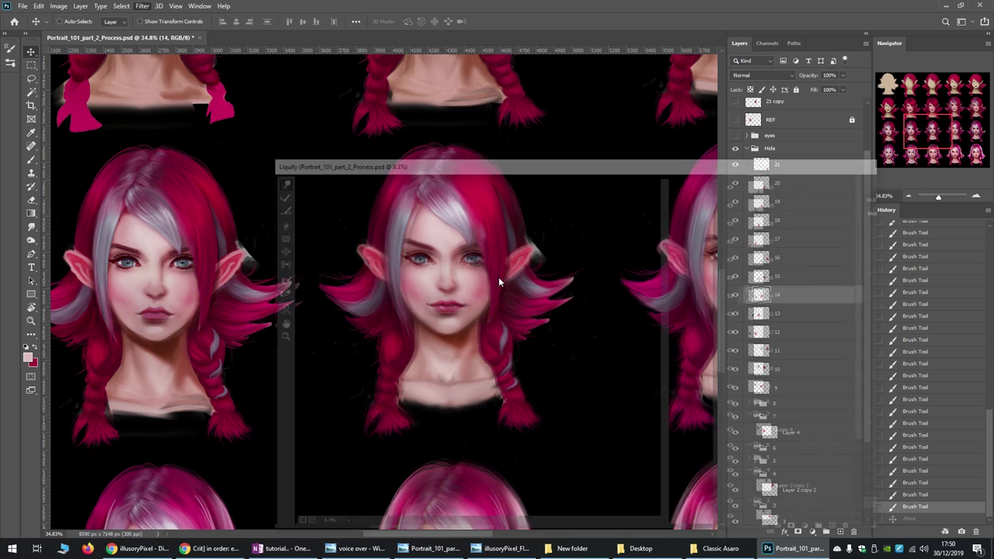
scroll(483, 430, "up", 3)
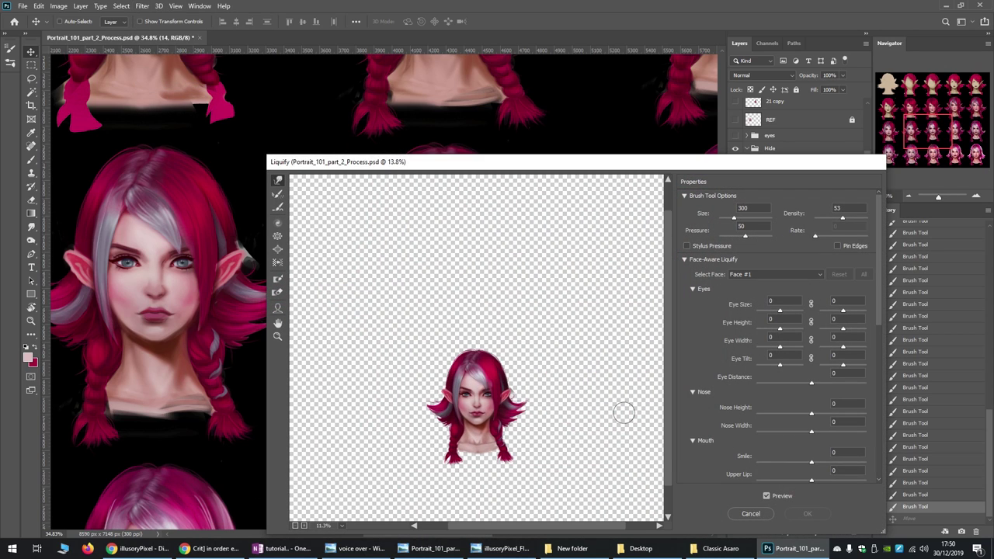
scroll(877, 286, "down", 5)
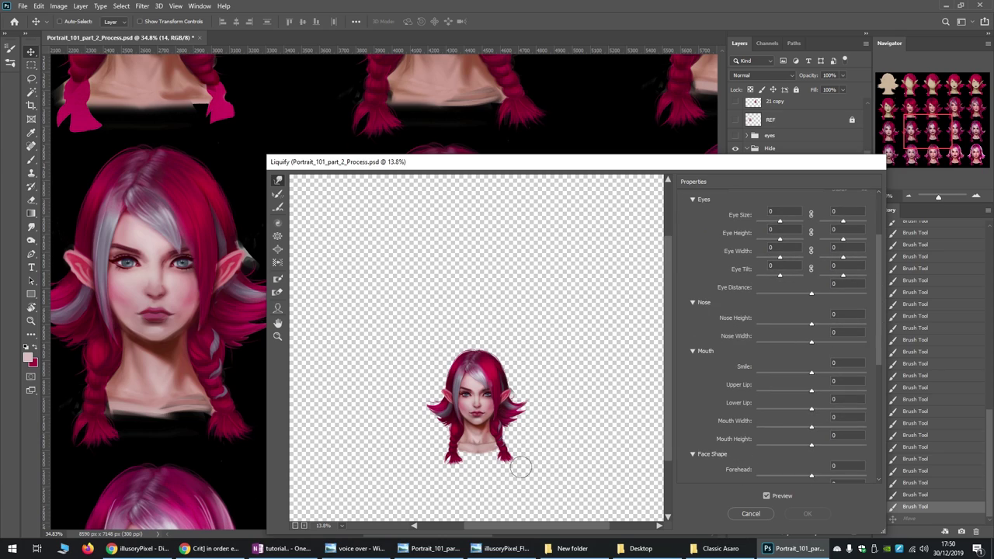
key("ctrl+plus")
left_click_drag(666, 317, 669, 357)
scroll(496, 407, "up", 2)
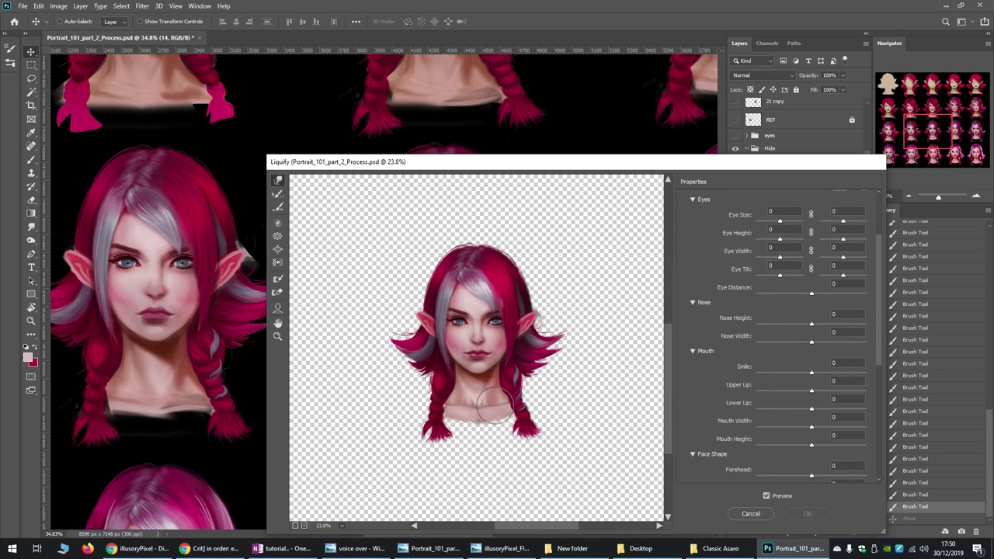
key("ctrl+plus")
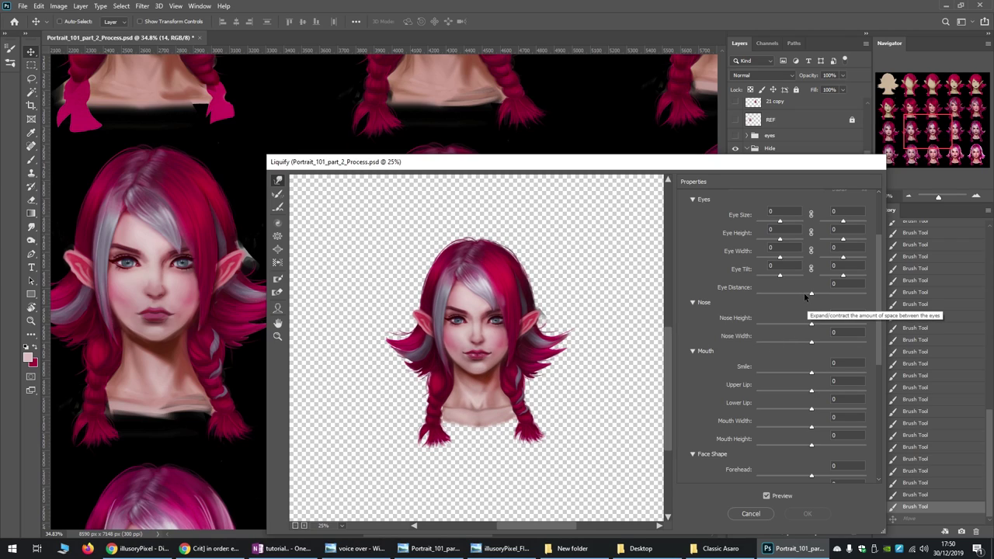
scroll(738, 274, "up", 2)
scroll(738, 274, "down", 3)
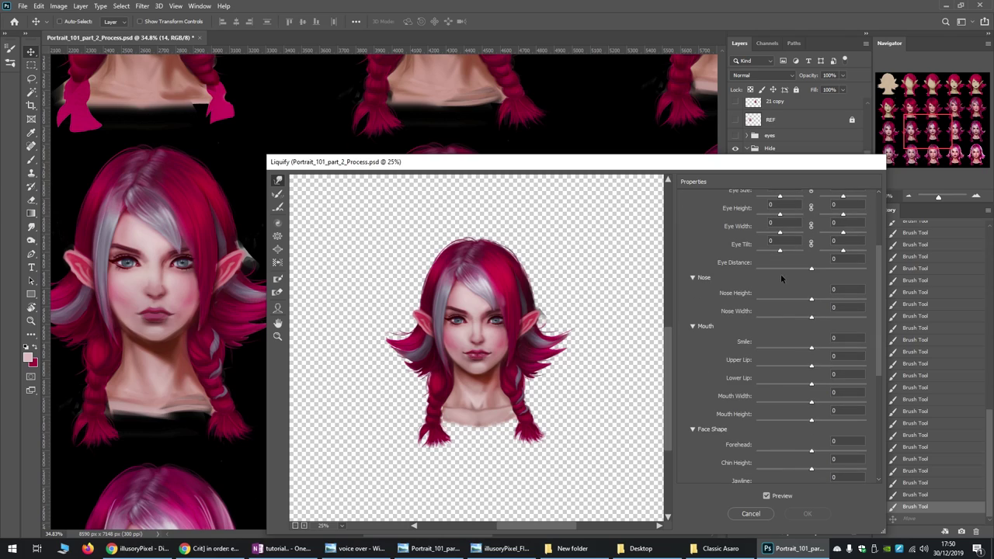
Try Eye Distance -16, Nose Width 43, Smile 65, Upper Lip 100, Lower Lip -33, Mouth Width -18 and Mouth Height 24, then cancel Liquify
mouse_move(811, 270)
left_mouse_down()
mouse_move(769, 270)
mouse_move(798, 277)
left_mouse_up()
left_click(792, 299)
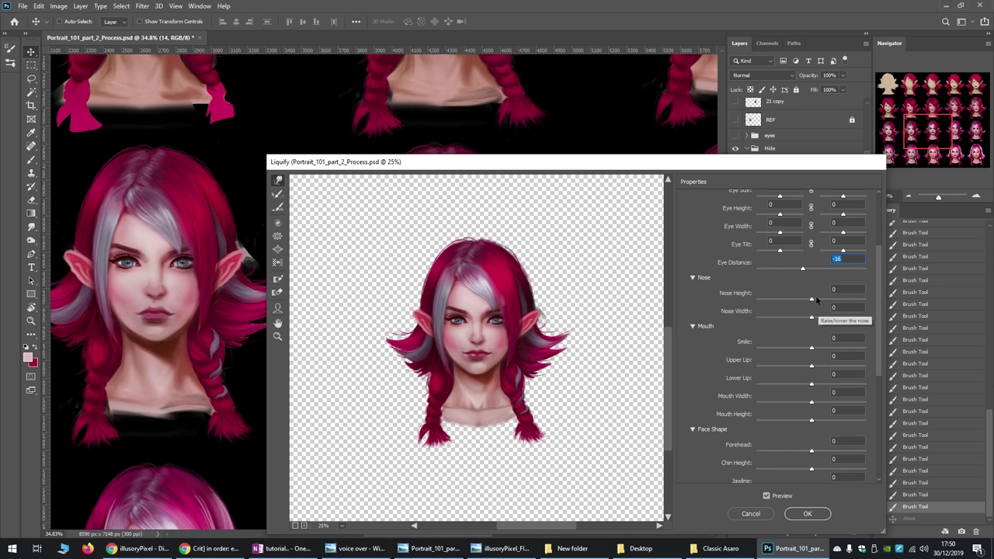
left_click_drag(810, 318, 869, 359)
mouse_move(811, 384)
left_mouse_down()
mouse_move(832, 382)
mouse_move(792, 383)
mouse_move(825, 420)
left_mouse_up()
left_click(759, 516)
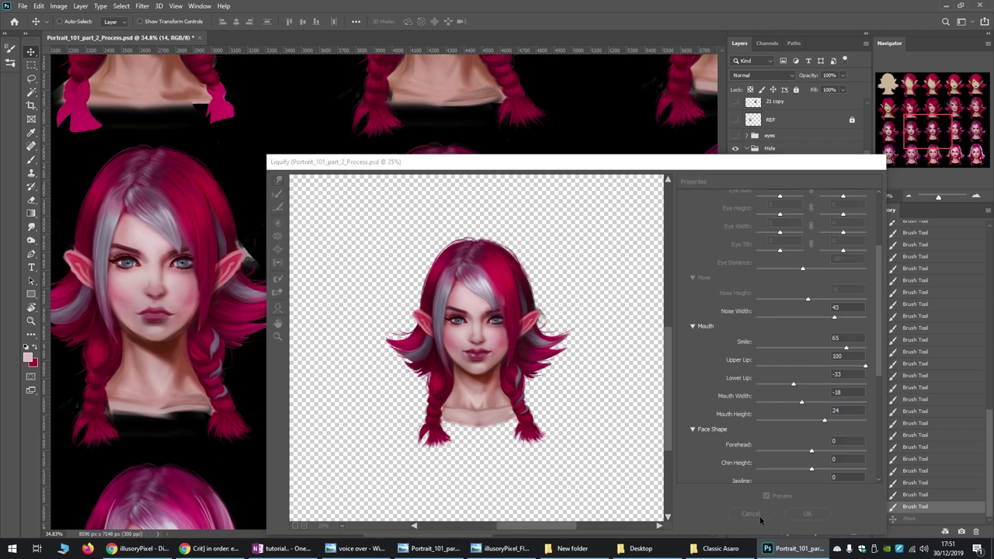
Compare the faces and proportions of the last three portraits in the third row
scroll(626, 377, "down", 3)
left_click_drag(474, 533, 532, 528)
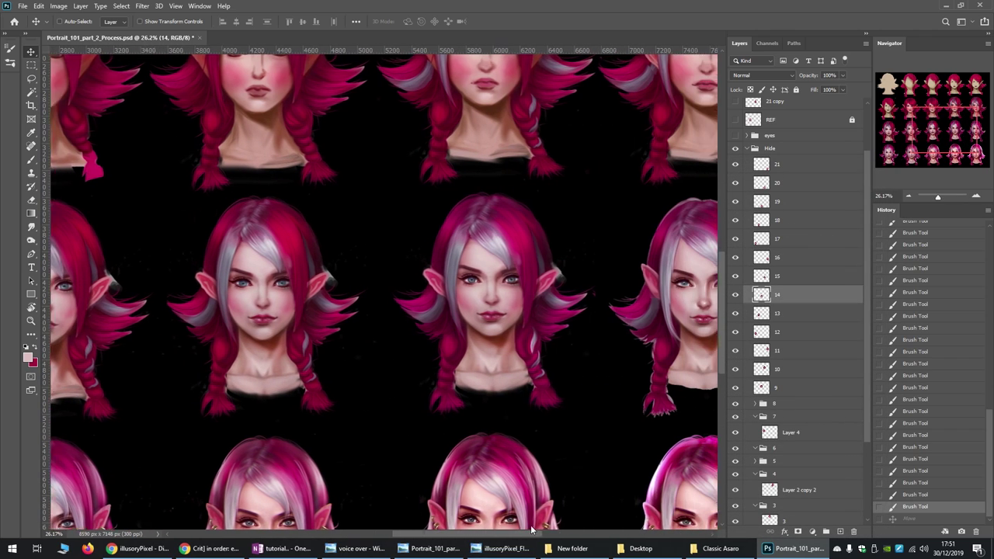
scroll(552, 422, "up", 3)
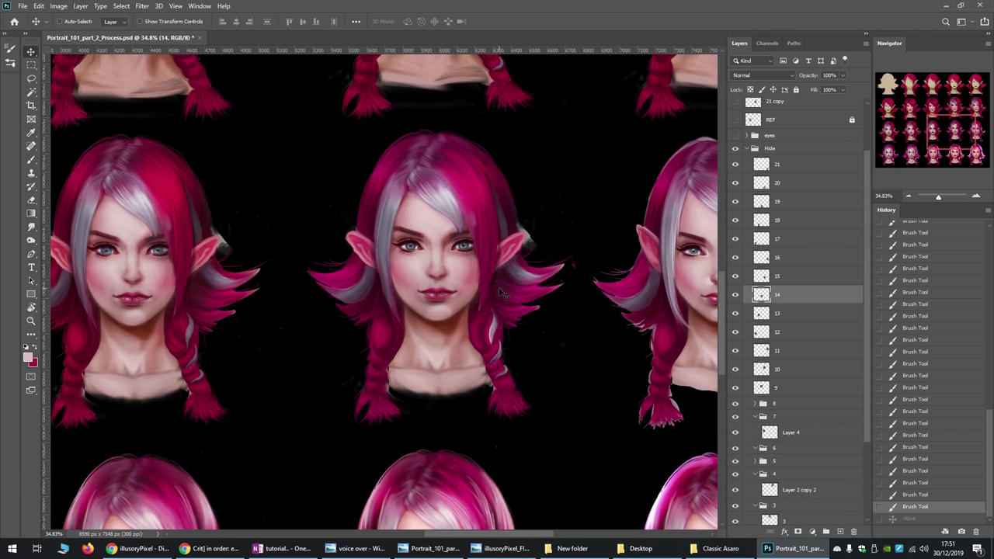
scroll(501, 293, "down", 1)
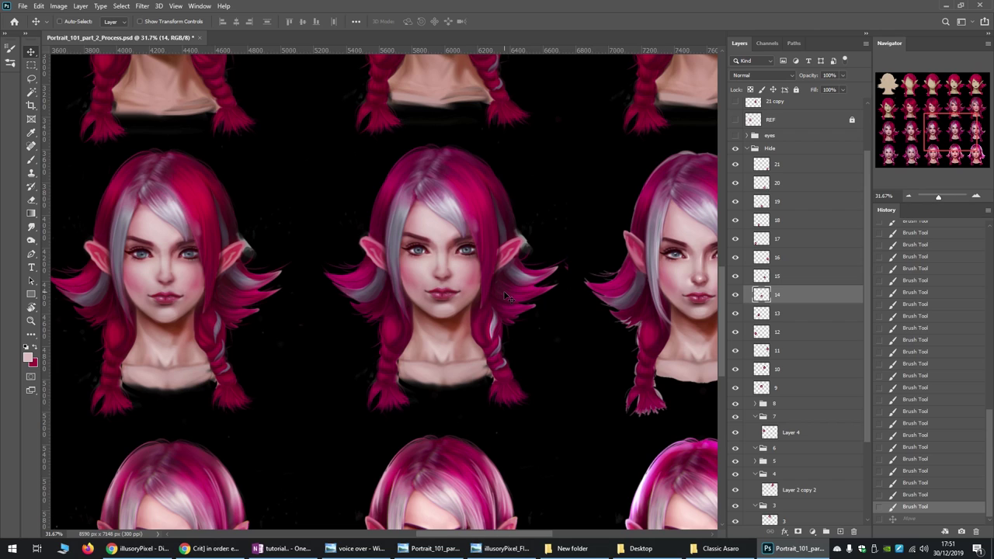
scroll(505, 296, "up", 1)
scroll(530, 292, "down", 1)
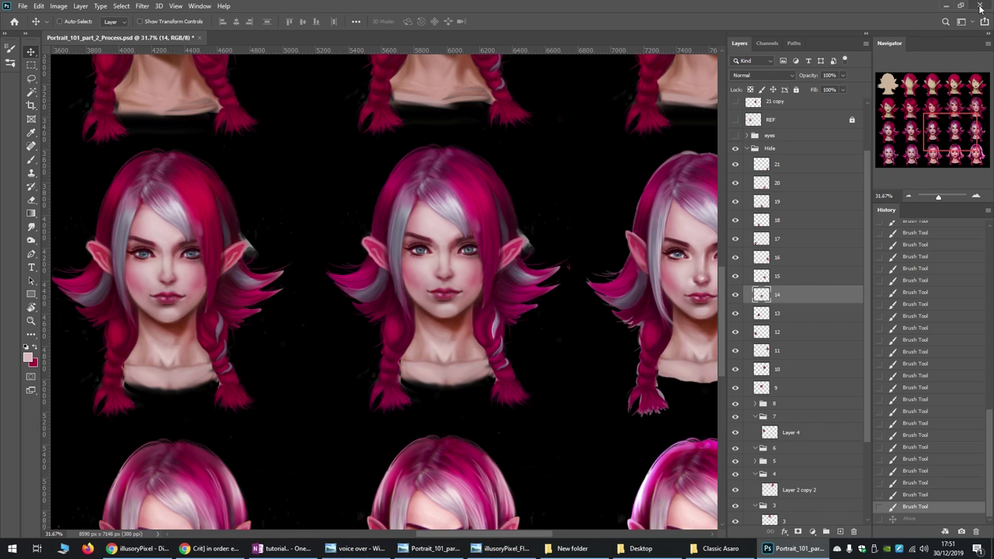
Open the heads image in Windows Photo Viewer and examine the first two grayscale heads up close
left_click(947, 6)
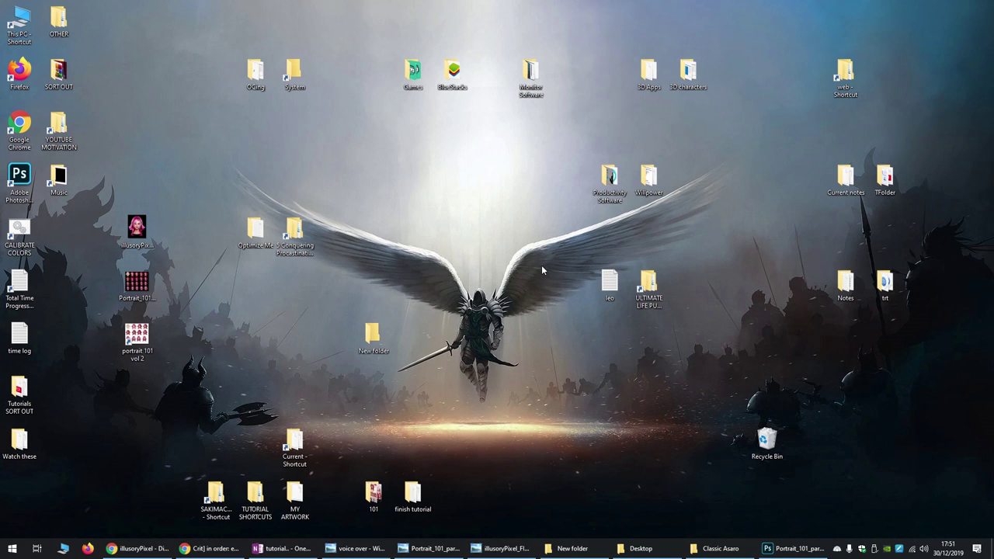
double_click(295, 447)
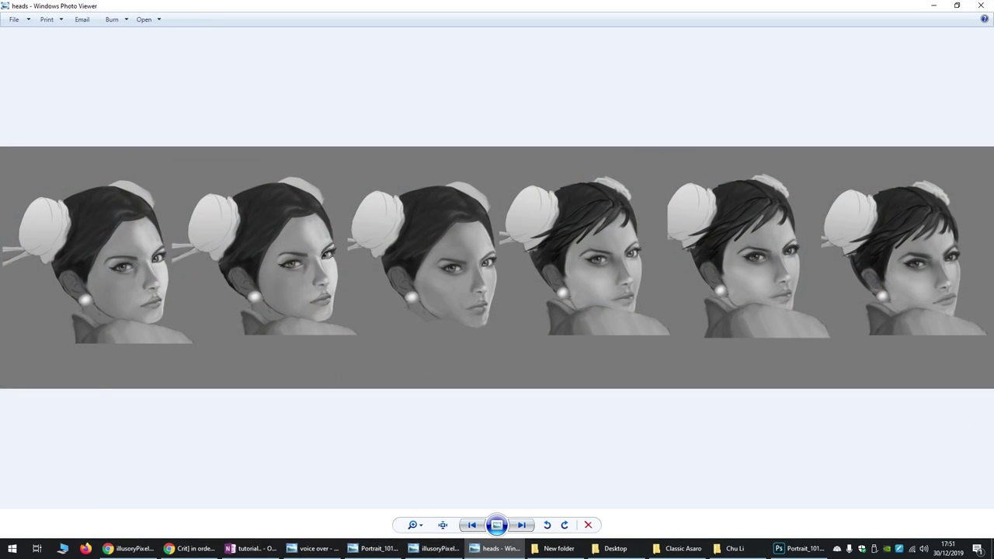
scroll(321, 303, "up", 3)
scroll(364, 299, "up", 2)
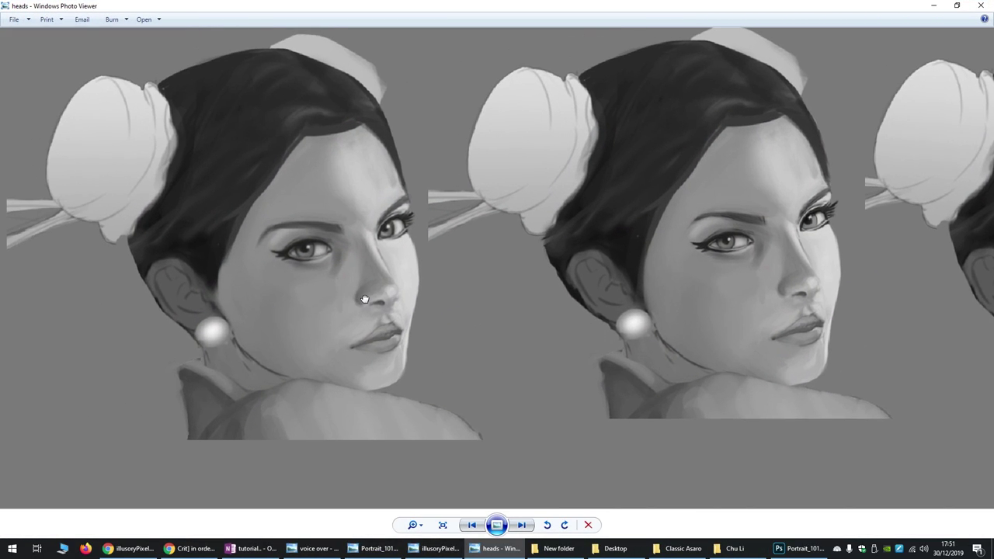
scroll(364, 299, "down", 5)
scroll(248, 297, "up", 1)
scroll(231, 297, "up", 1)
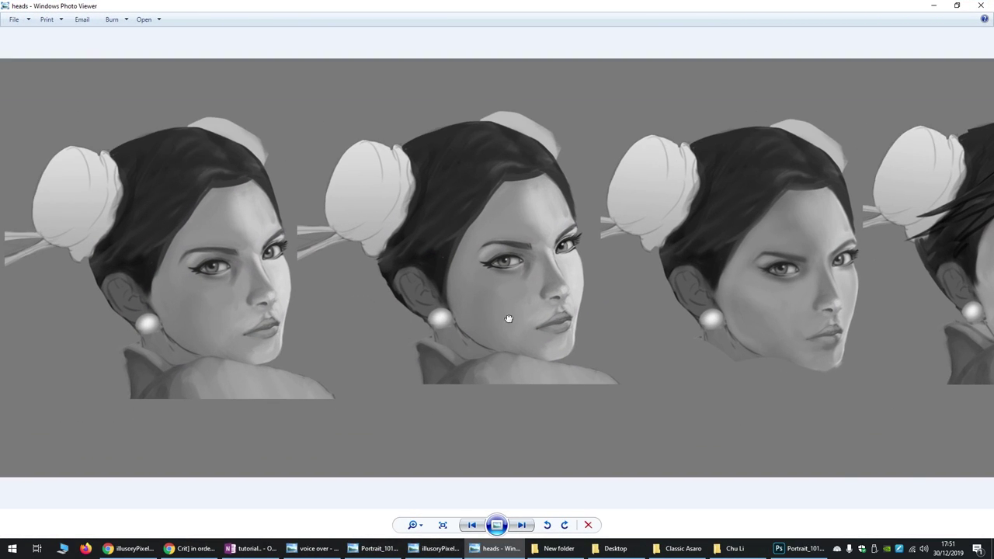
Compare the eyes, nose, mouth and jaw across the first three grayscale heads
left_click_drag(508, 318, 413, 315)
mouse_move(479, 305)
left_mouse_down()
mouse_move(458, 302)
mouse_move(484, 298)
left_mouse_up()
scroll(442, 303, "up", 1)
scroll(442, 303, "down", 1)
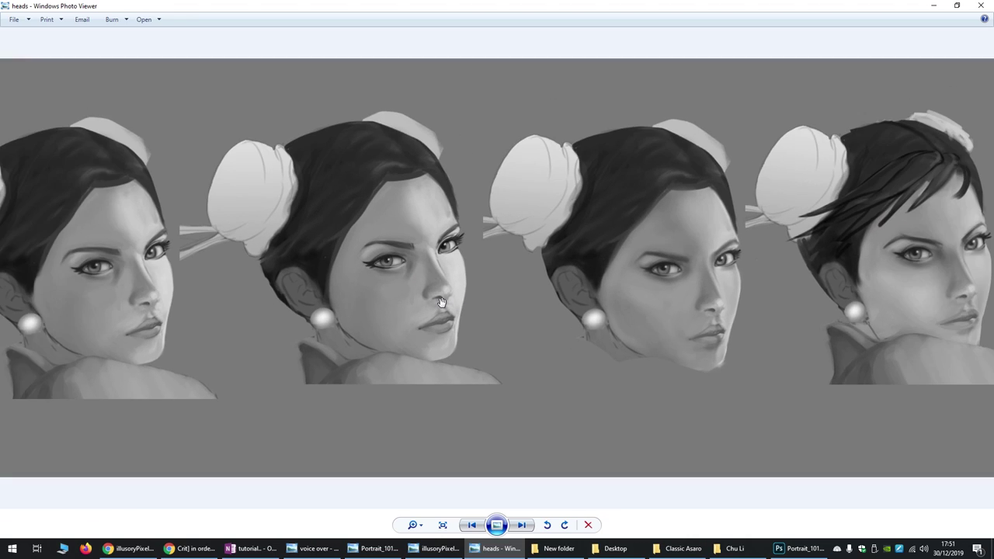
scroll(441, 302, "up", 1)
scroll(472, 303, "down", 4)
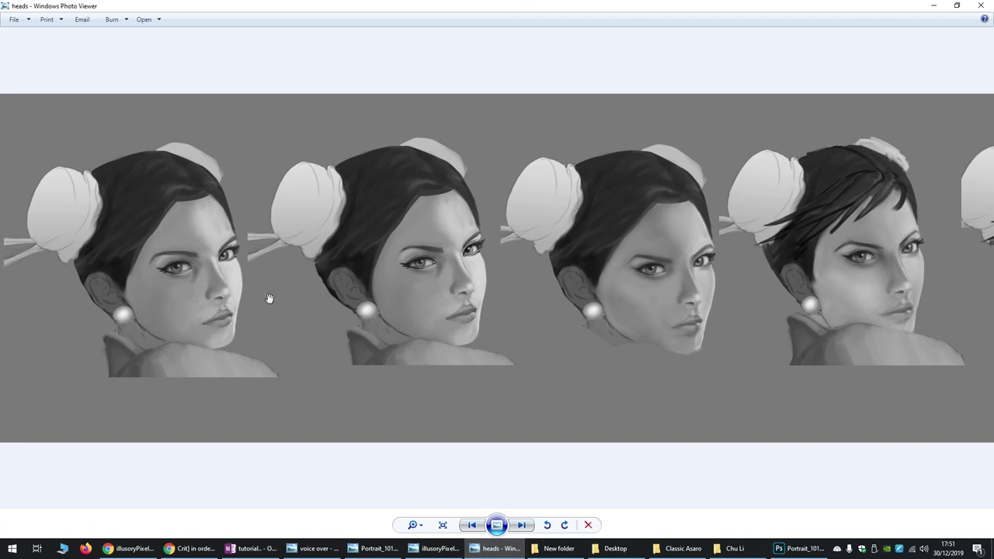
scroll(357, 293, "up", 1)
left_click_drag(383, 291, 455, 291)
left_click_drag(533, 293, 444, 294)
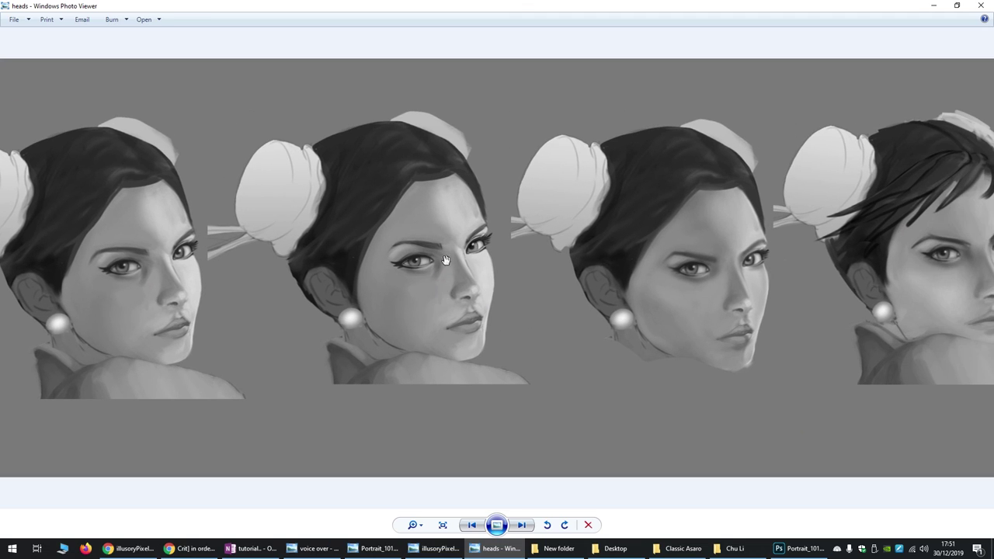
scroll(440, 285, "down", 1)
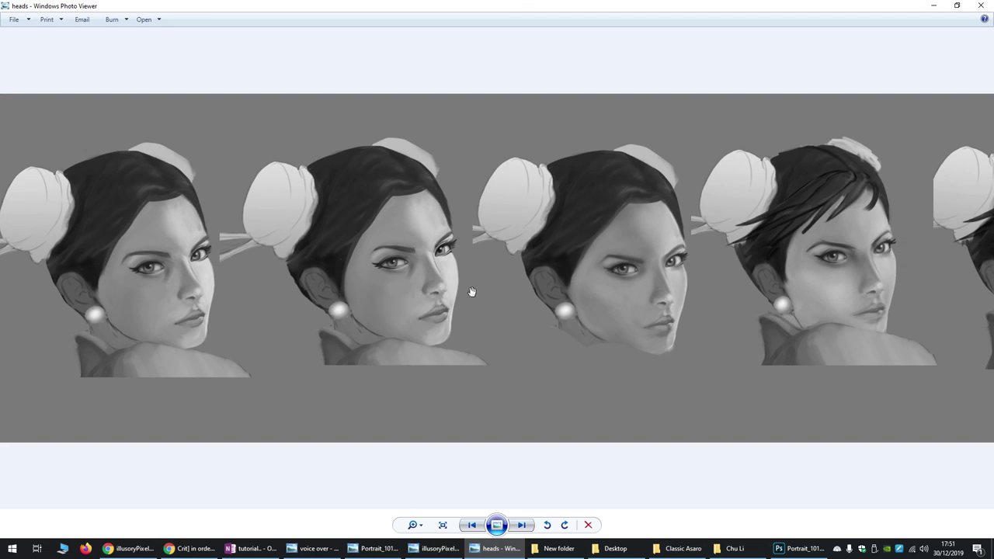
scroll(477, 296, "down", 1)
scroll(364, 284, "up", 1)
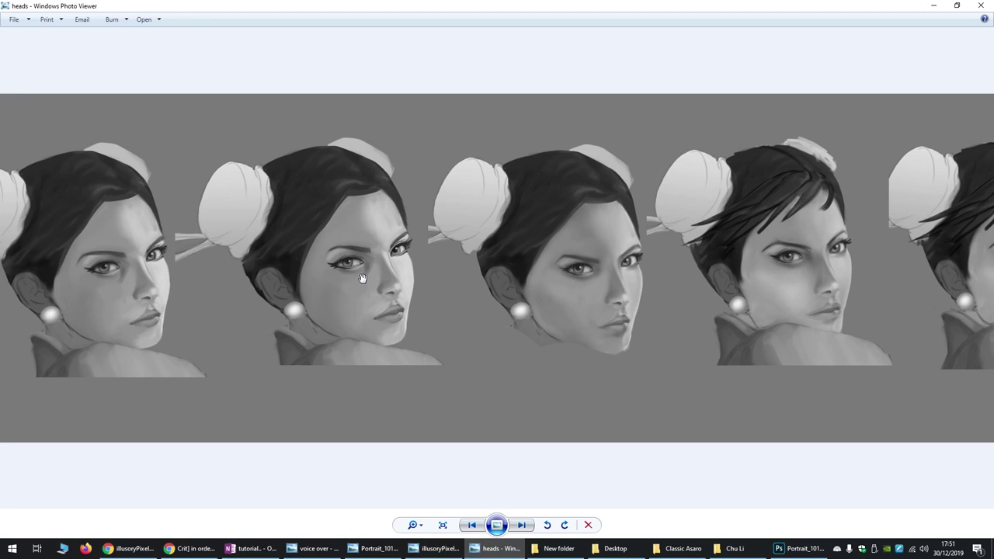
Examine the last three grayscale heads with loose fringes alongside the earlier versions
scroll(363, 283, "down", 1)
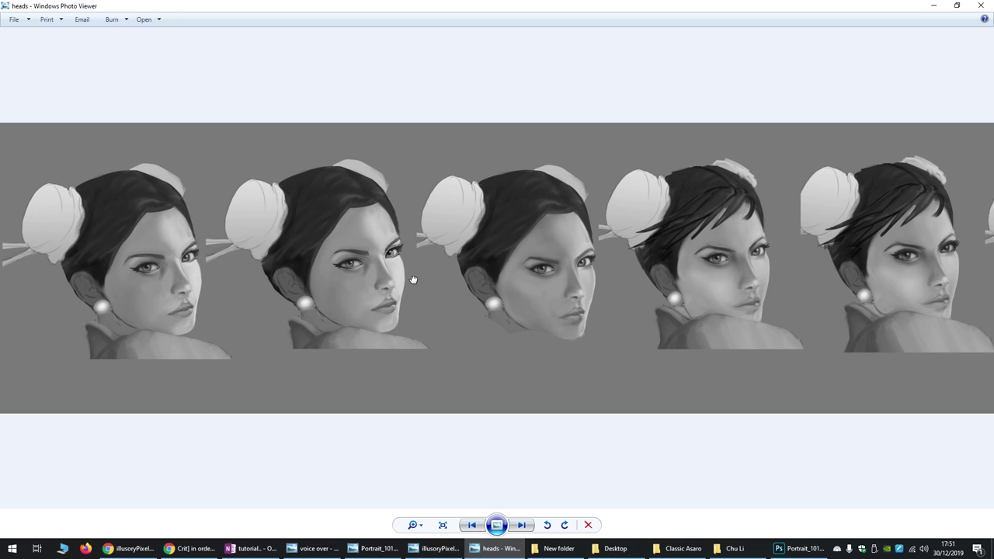
left_click_drag(413, 280, 378, 282)
left_click_drag(509, 294, 499, 295)
scroll(496, 299, "right", 5)
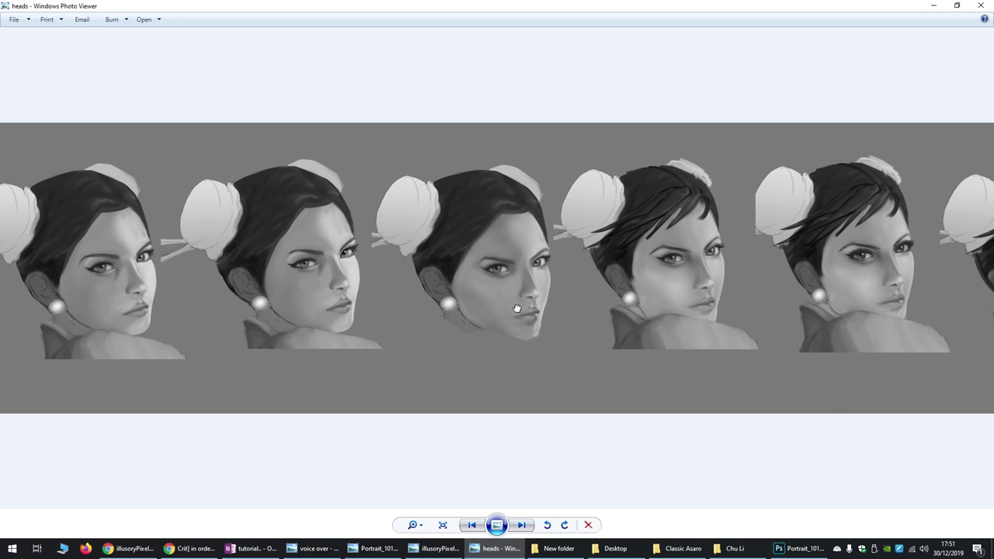
scroll(497, 311, "right", 4)
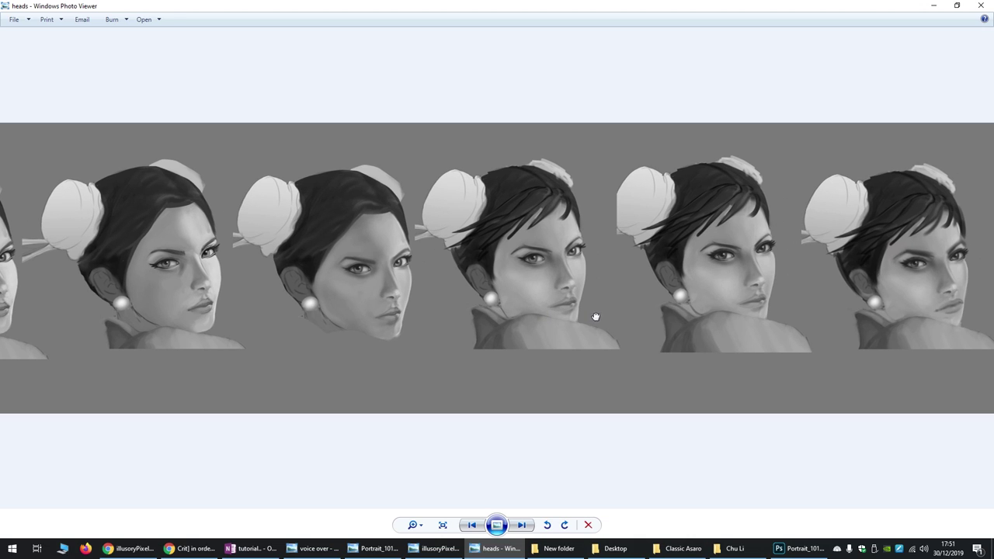
Compare the last three grayscale heads with loose fringes up close and against the full set of six
scroll(595, 314, "right", 1)
scroll(597, 307, "up", 3)
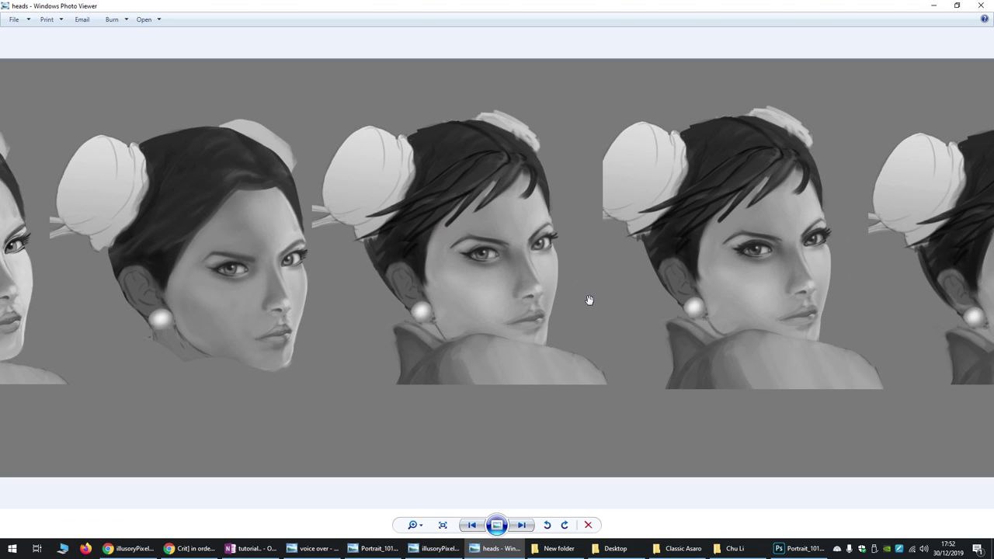
scroll(621, 308, "right", 5)
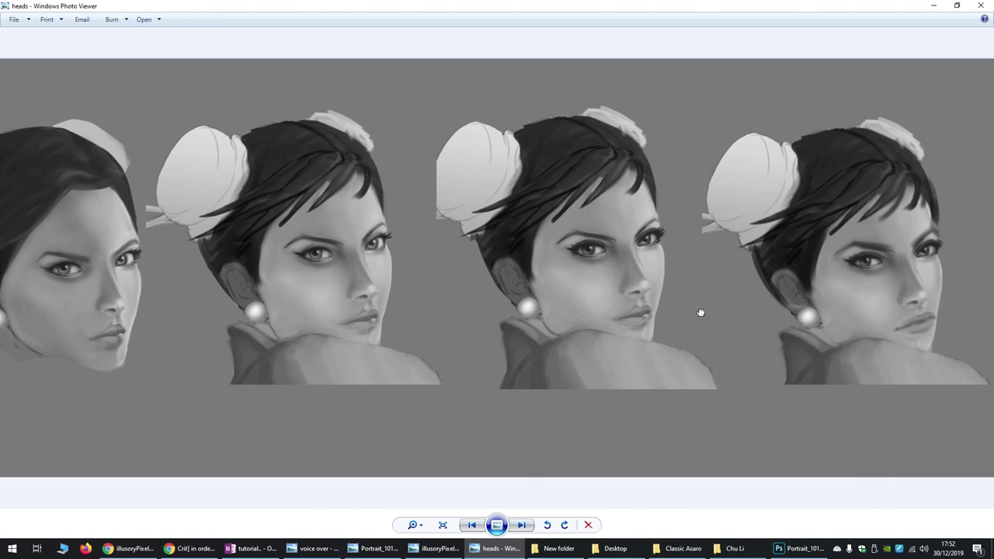
scroll(792, 300, "down", 2)
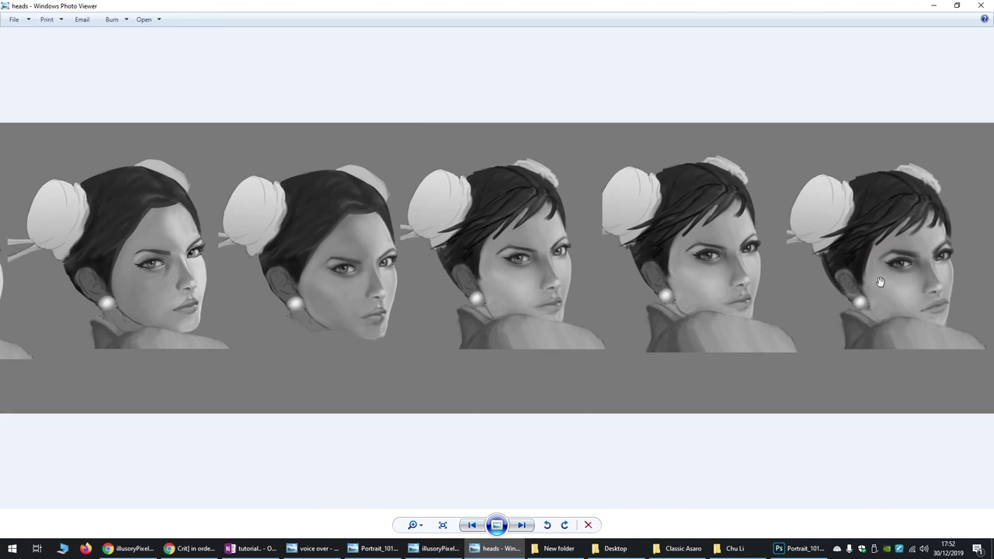
scroll(877, 288, "down", 1)
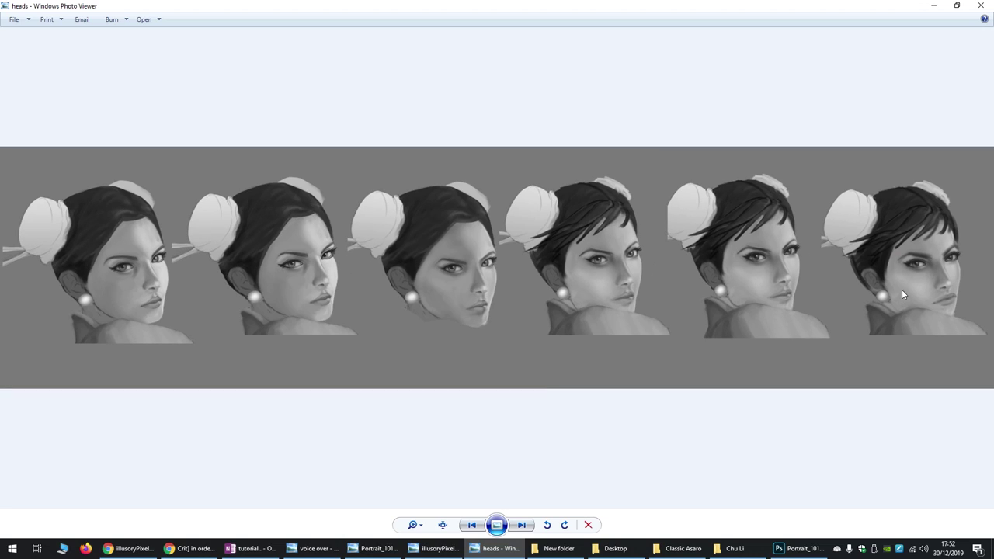
scroll(862, 307, "up", 1)
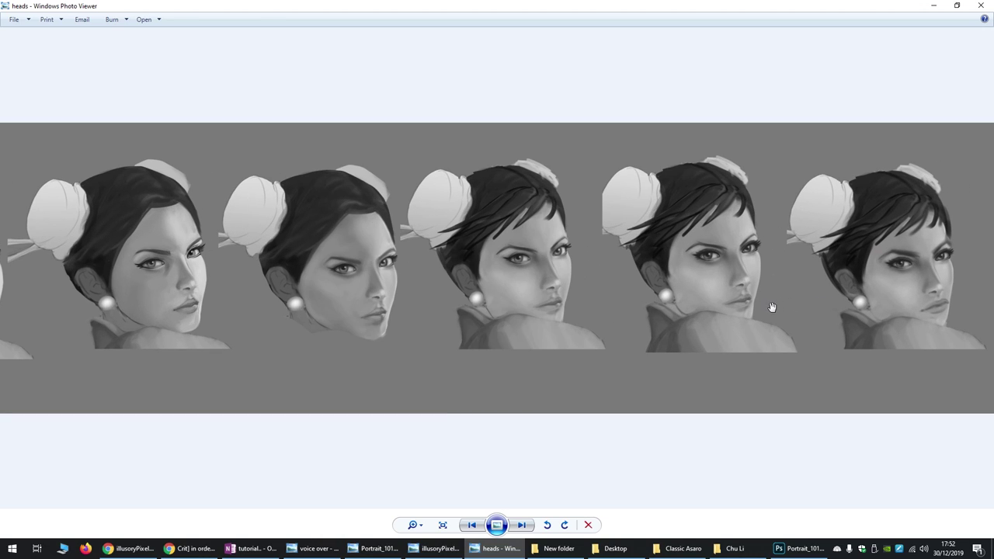
scroll(750, 304, "down", 1)
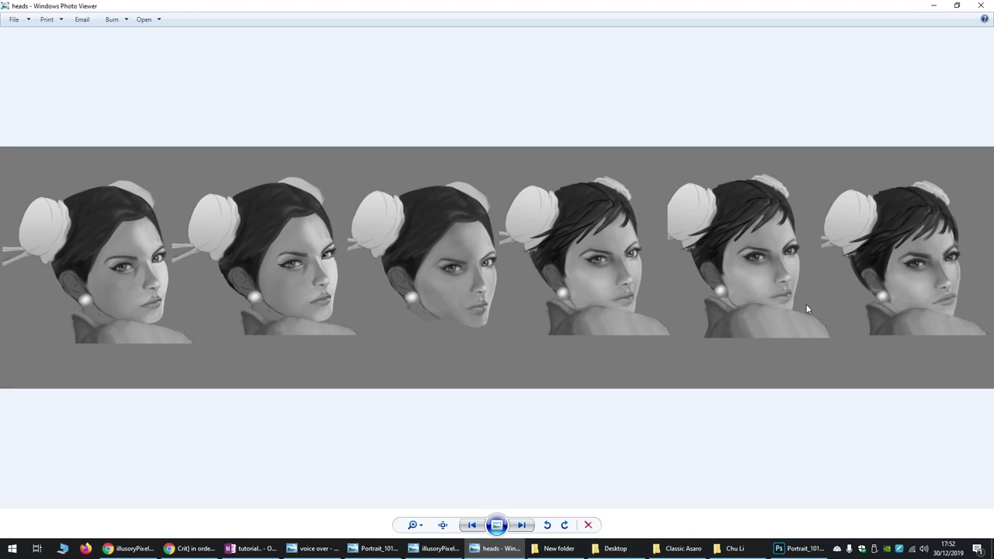
scroll(535, 339, "up", 1)
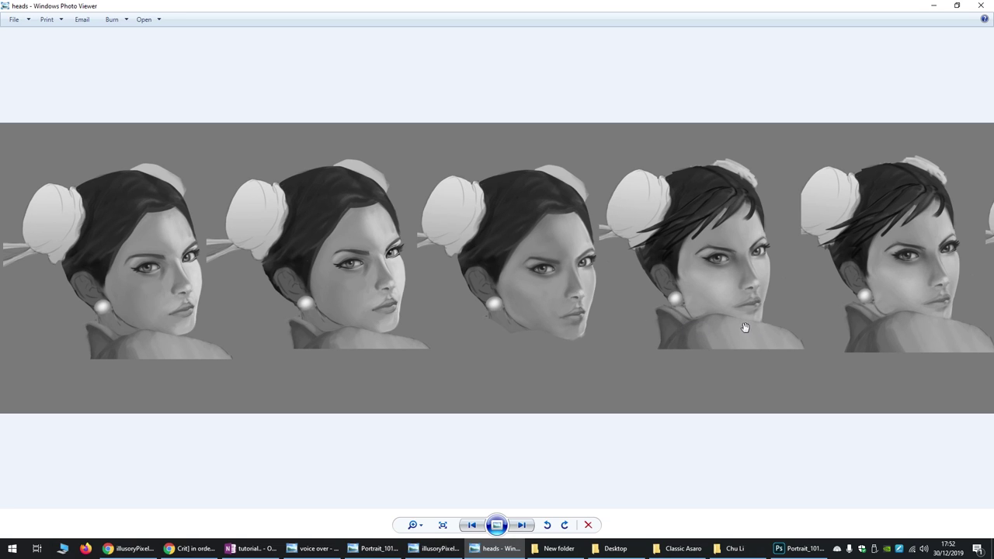
Examine the brows, eyes and mouths of the last two grayscale heads up close
left_click_drag(577, 283, 338, 266)
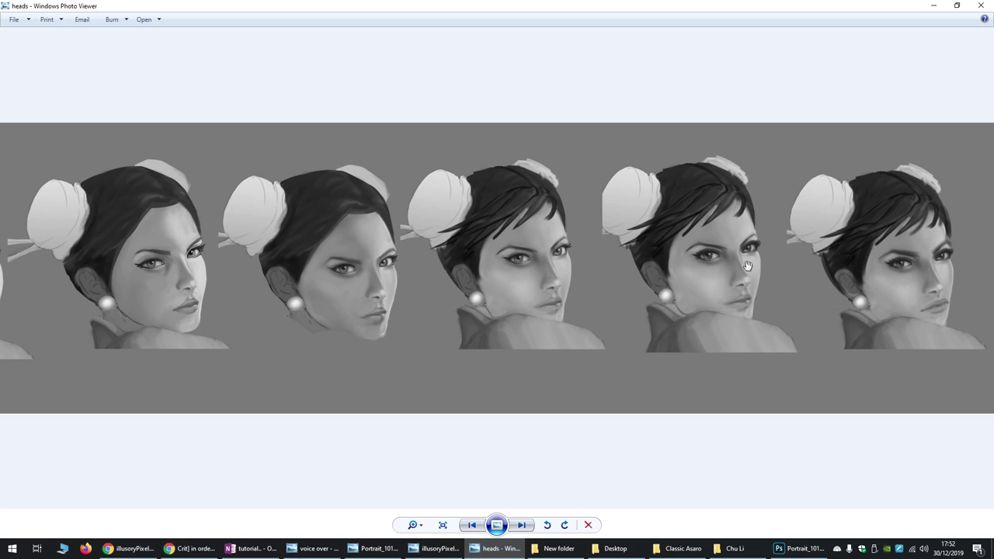
scroll(868, 275, "up", 4)
right_click(929, 230)
left_click(837, 205)
left_click_drag(921, 226, 865, 209)
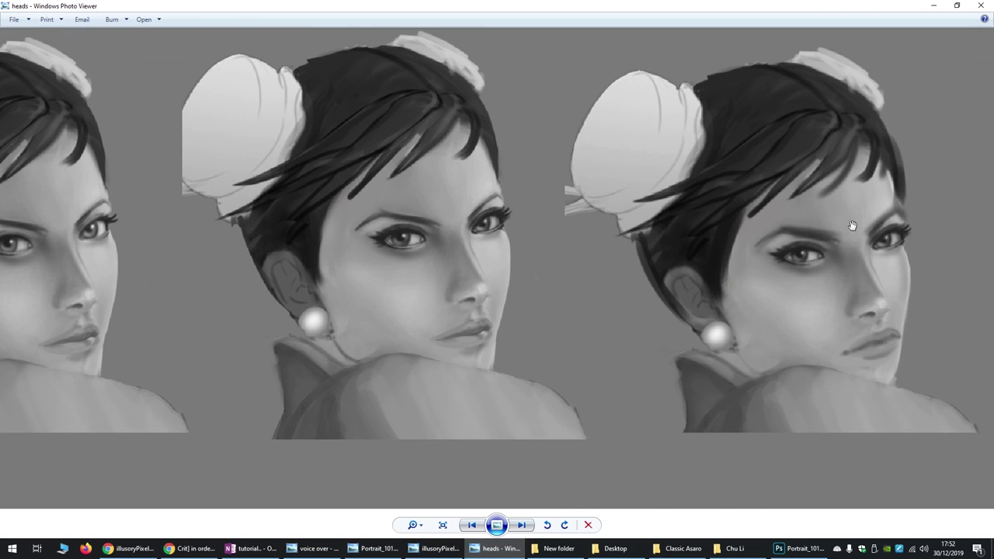
scroll(856, 233, "down", 5)
Close the heads image and switch to the Portrait_101_part_2_Process.psd document in Photoshop
left_click(956, 6)
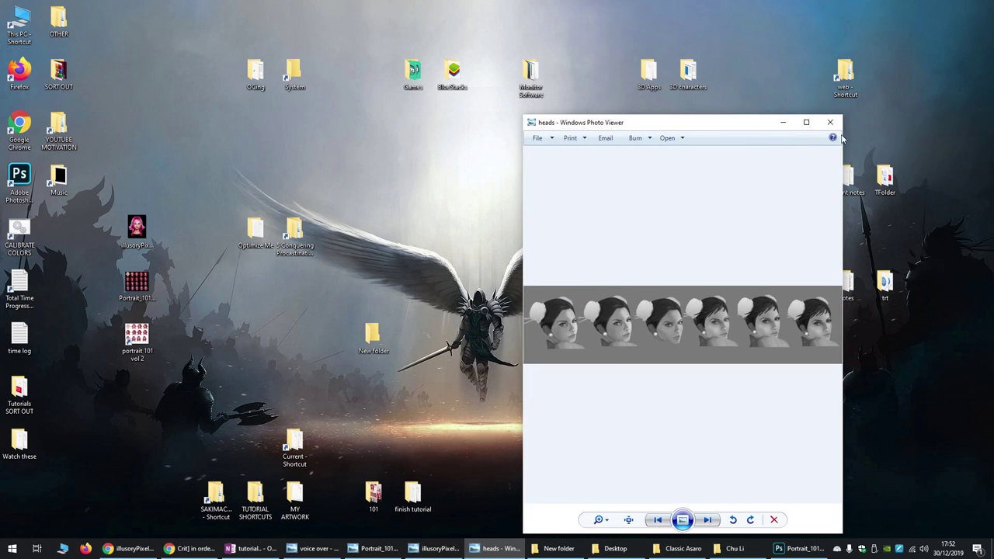
left_click(835, 124)
left_click(799, 548)
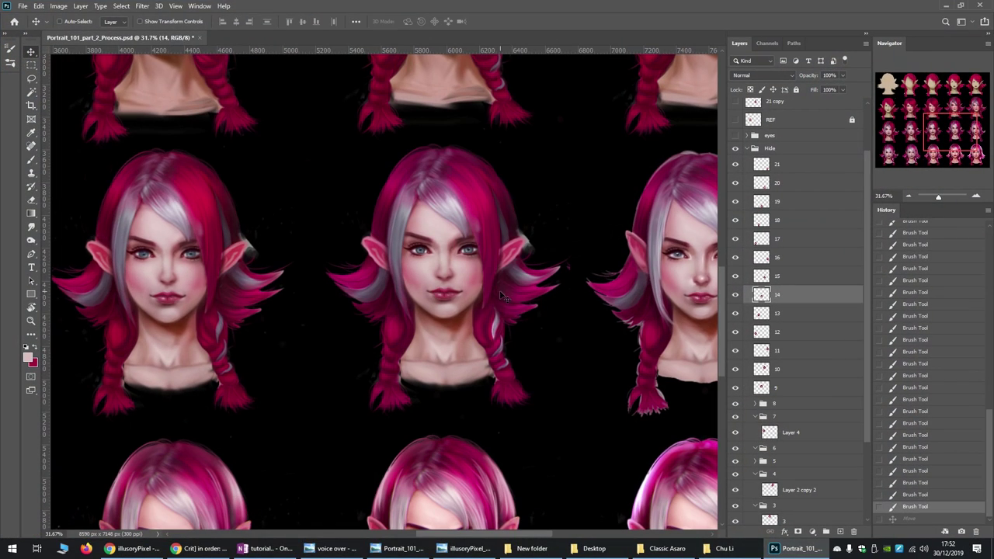
Examine the face and lips of the fourth portrait in the third row up close
mouse_move(489, 533)
left_mouse_down()
mouse_move(517, 533)
mouse_move(497, 530)
left_mouse_up()
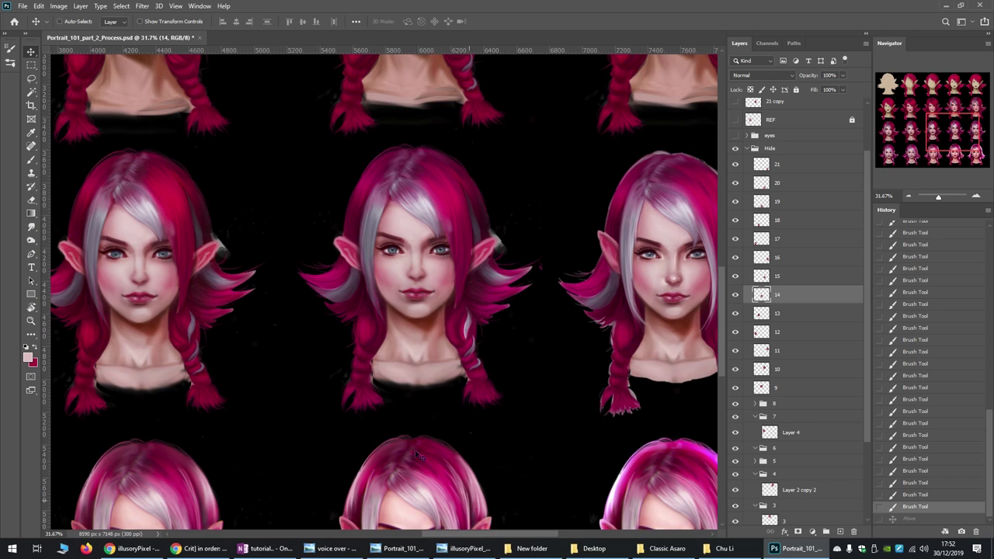
scroll(461, 239, "up", 10)
scroll(479, 264, "down", 2)
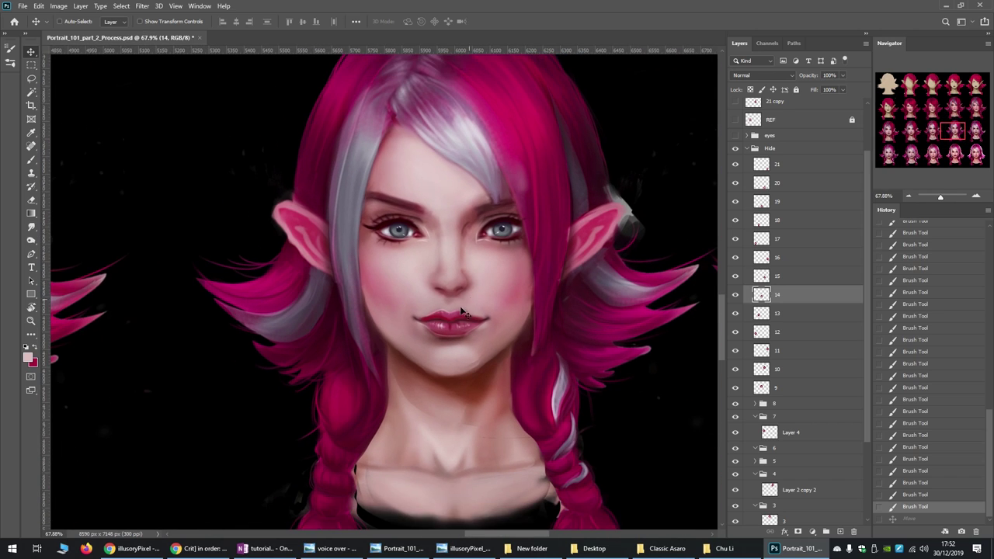
scroll(435, 323, "down", 3)
mouse_move(489, 533)
left_mouse_down()
mouse_move(437, 528)
mouse_move(485, 528)
left_mouse_up()
scroll(440, 326, "up", 5)
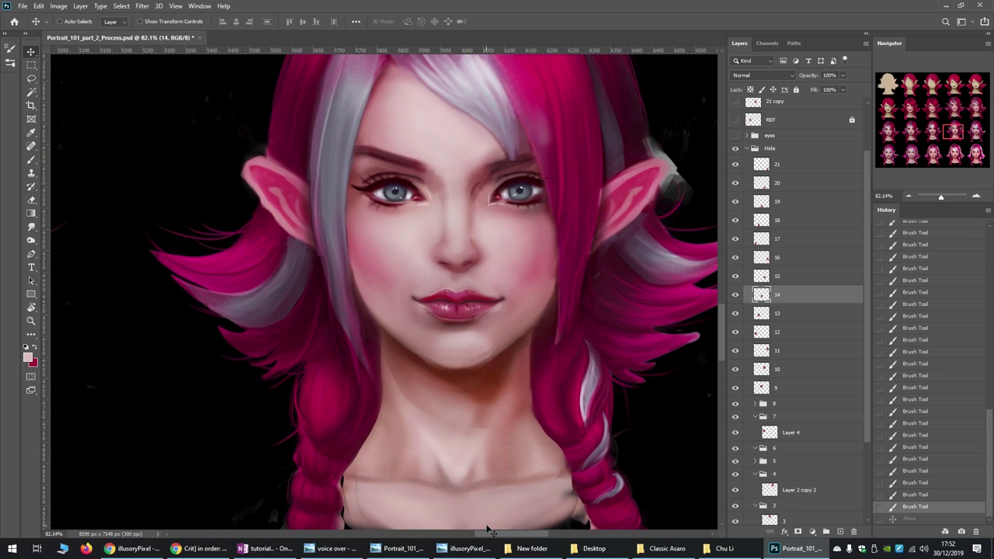
Try small Brush highlights on the lips of the third row's fourth portrait and undo them
key("b")
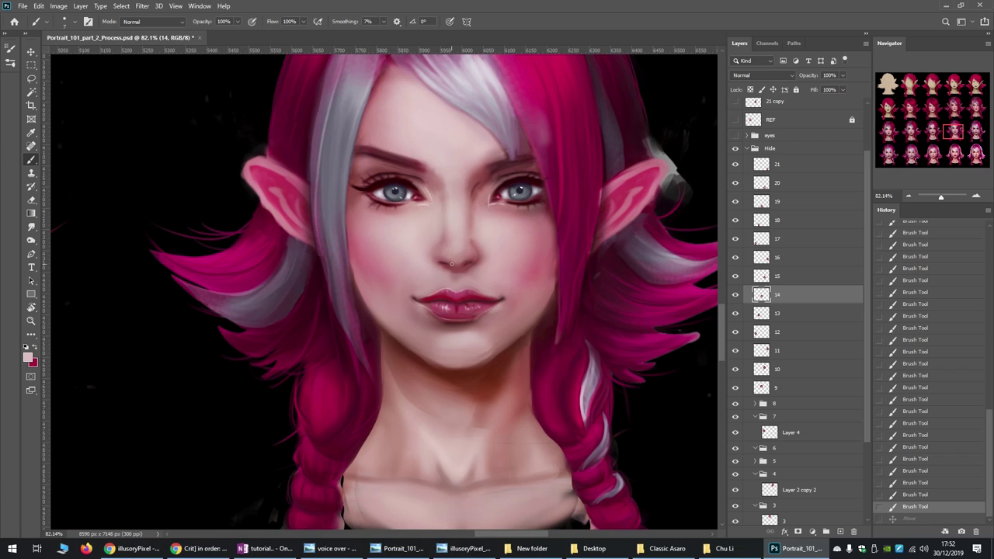
left_click(447, 306, "alt")
left_click_drag(448, 306, 451, 311)
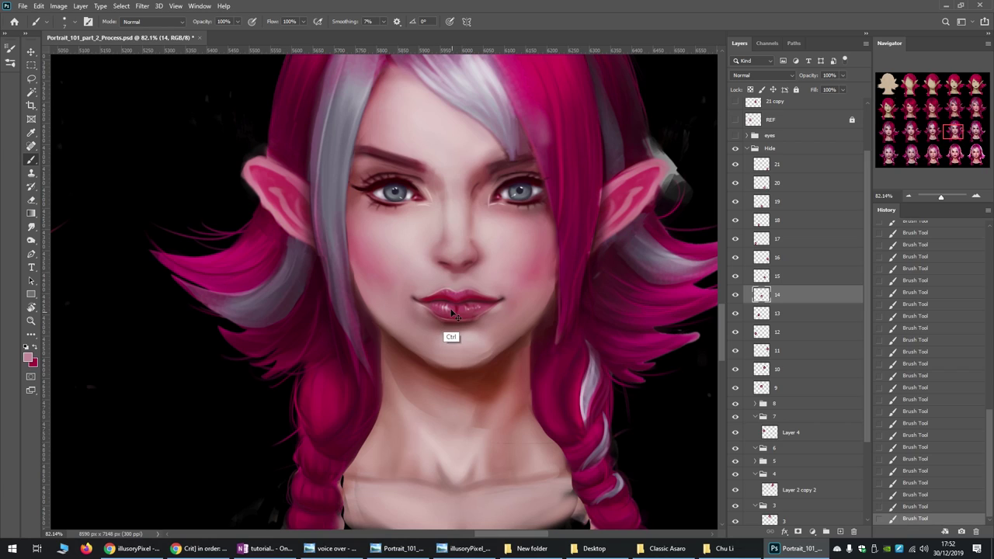
key("ctrl+z")
key("ctrl+z")
key("ctrl+z")
key("ctrl+z")
key("ctrl+z")
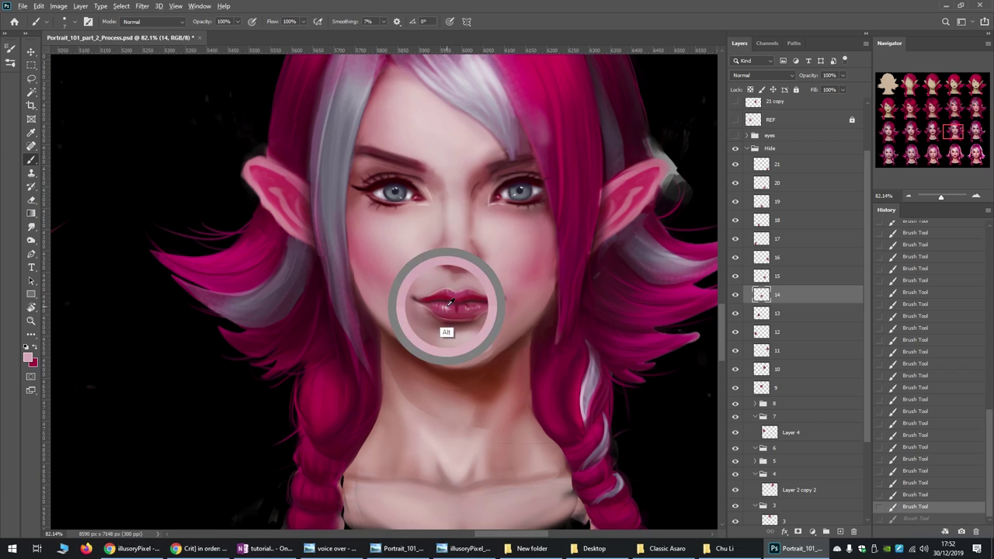
Try light pink Brush highlights on the lips and along the upper lip's edge on layer 15, and undo the strokes
left_click(479, 314, "ctrl")
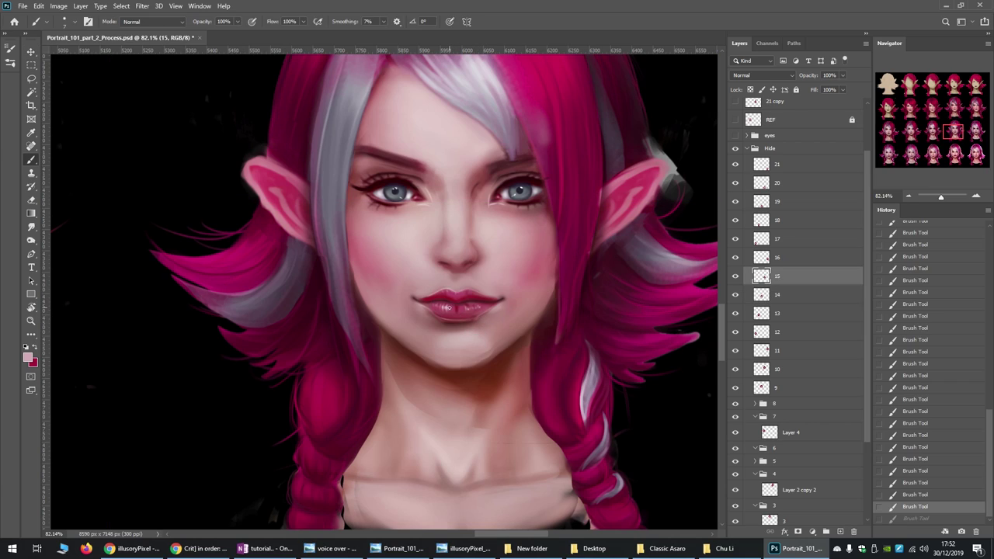
left_click(449, 308)
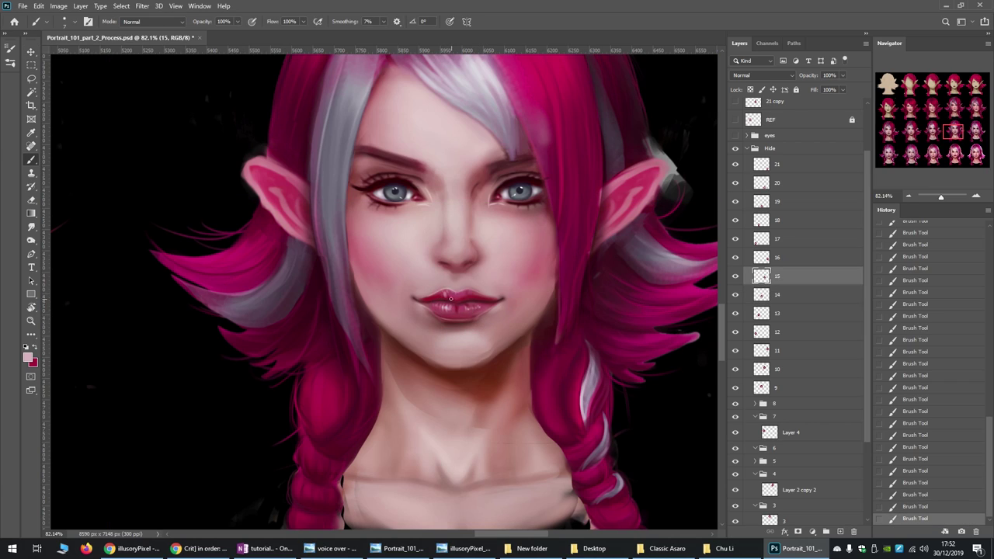
key("ctrl+z")
key("ctrl+z")
key("ctrl+z")
left_click_drag(422, 299, 443, 290)
key("ctrl+z")
key("ctrl+z")
key("ctrl+z")
key("ctrl+z")
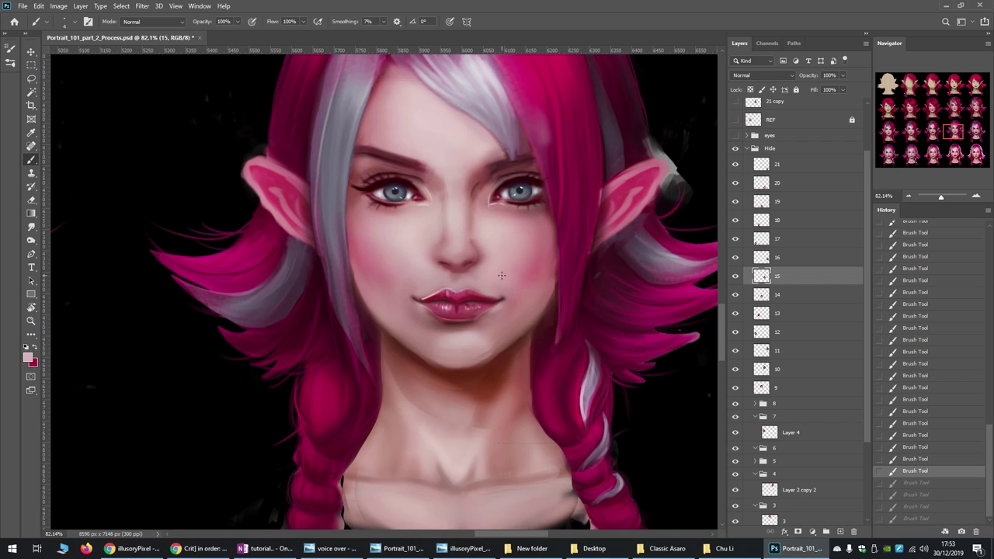
Compare the lips with and without the edge highlights by undoing and redoing the brush strokes
key("ctrl+z")
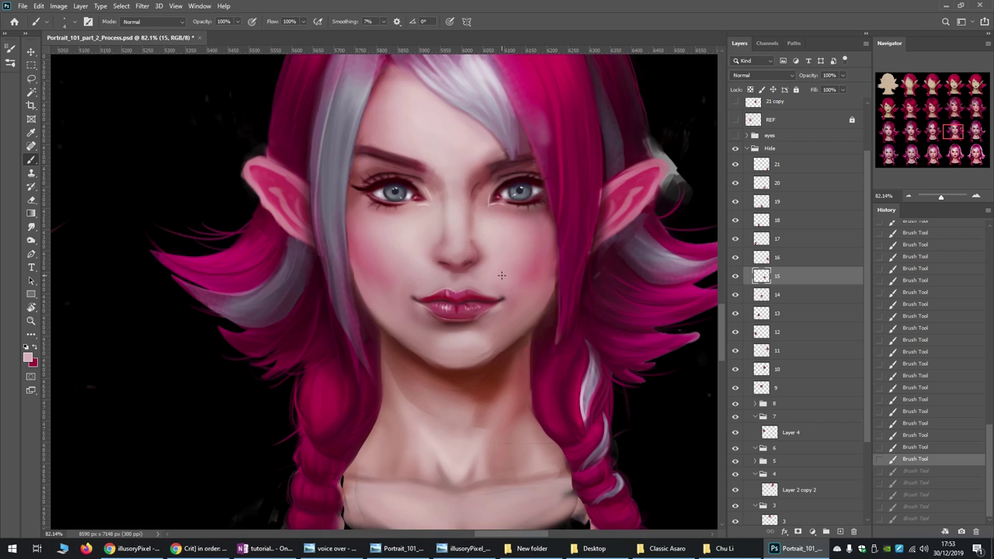
key("ctrl+shift+z")
key("ctrl+shift+z")
key("ctrl+shift+z")
key("ctrl+shift+z")
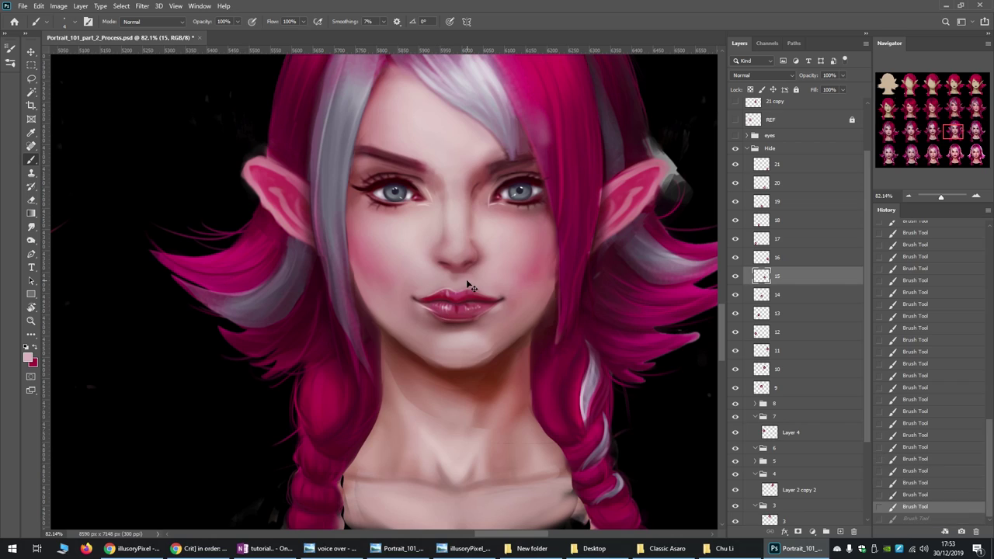
key("ctrl+shift+z")
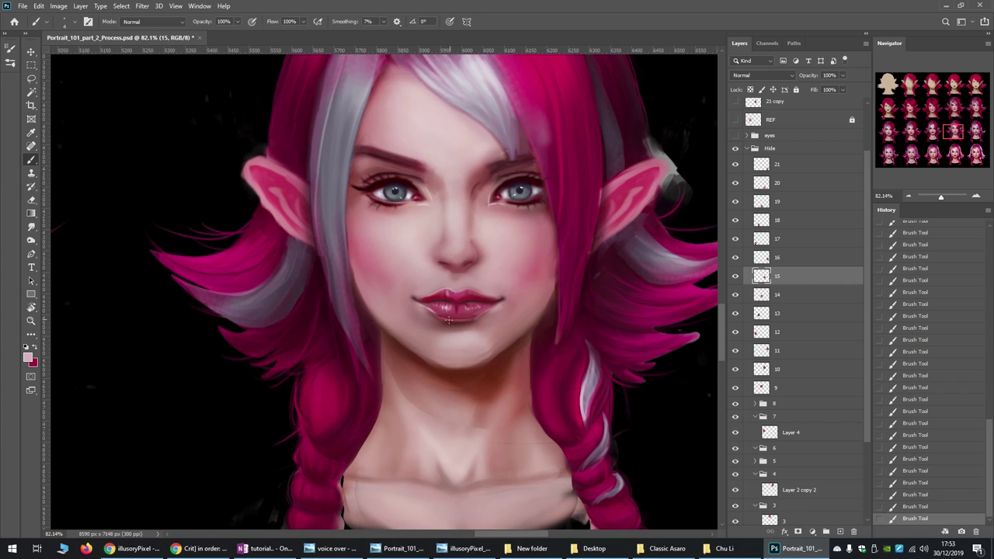
key("ctrl+z")
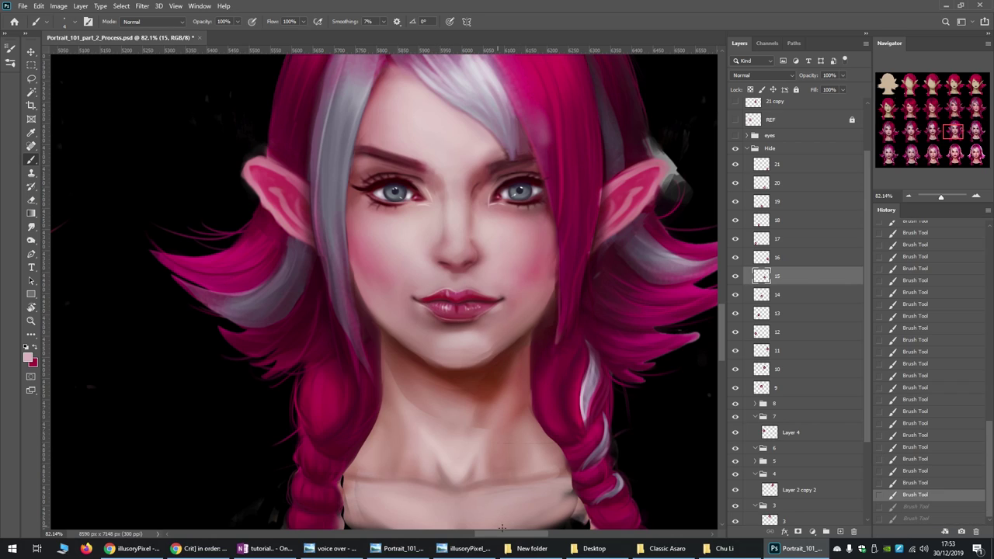
Examine the face, lips and hair of the fifth portrait in the third row
left_click_drag(512, 534, 568, 534)
scroll(523, 470, "down", 1)
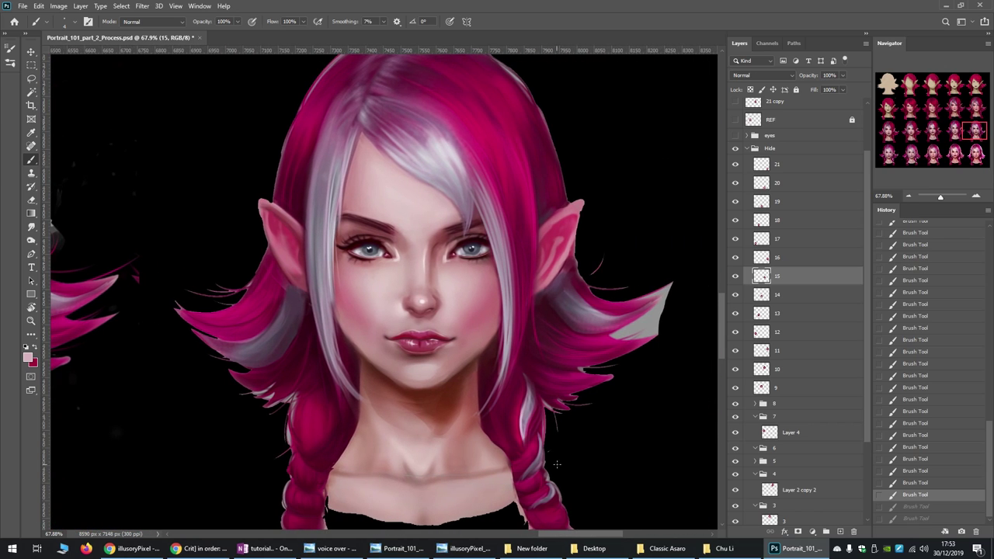
scroll(556, 468, "down", 2)
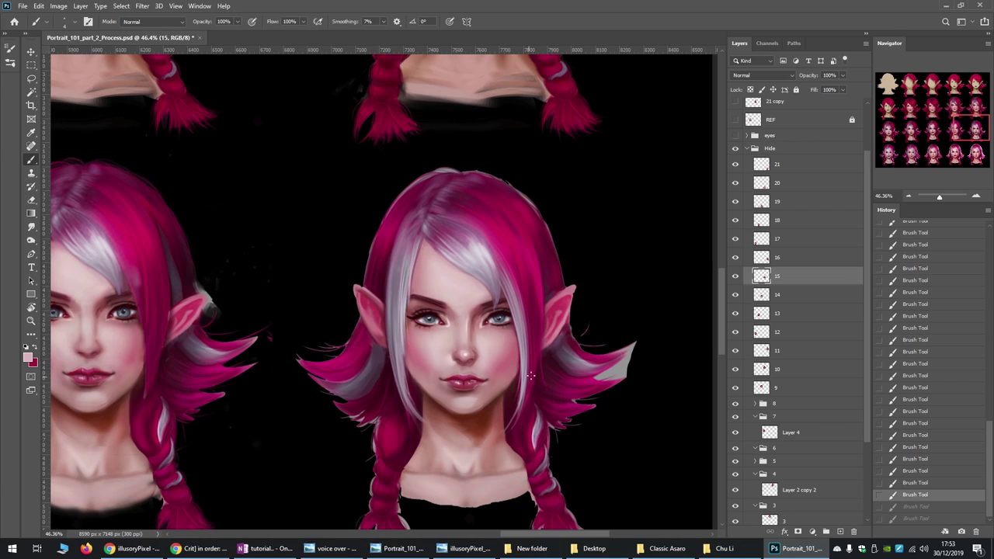
key("ctrl+shift+z")
key("ctrl+shift+z")
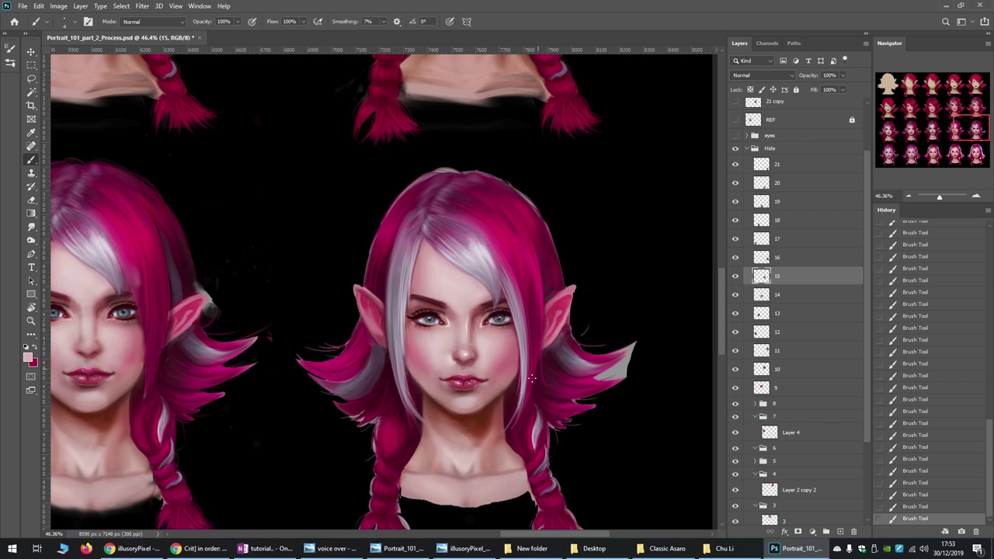
key("ctrl+z")
scroll(719, 308, "down", 2)
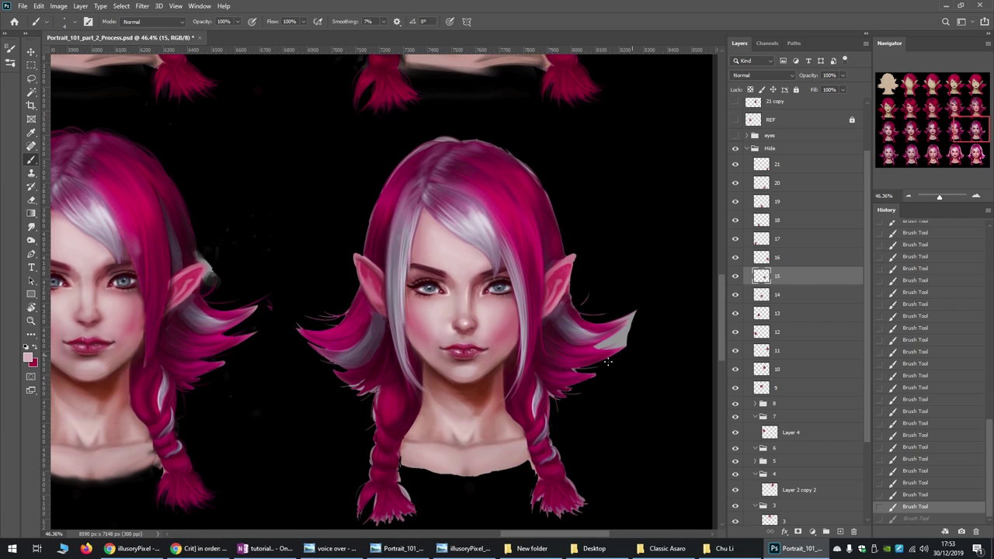
Compare the last two portraits of the third row side by side at several magnifications
scroll(522, 365, "down", 2)
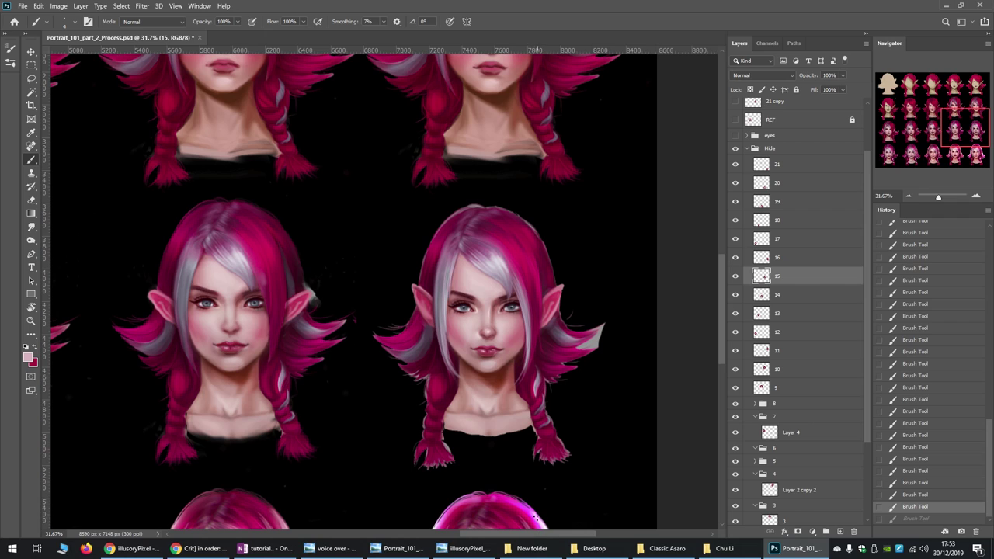
scroll(528, 341, "down", 1)
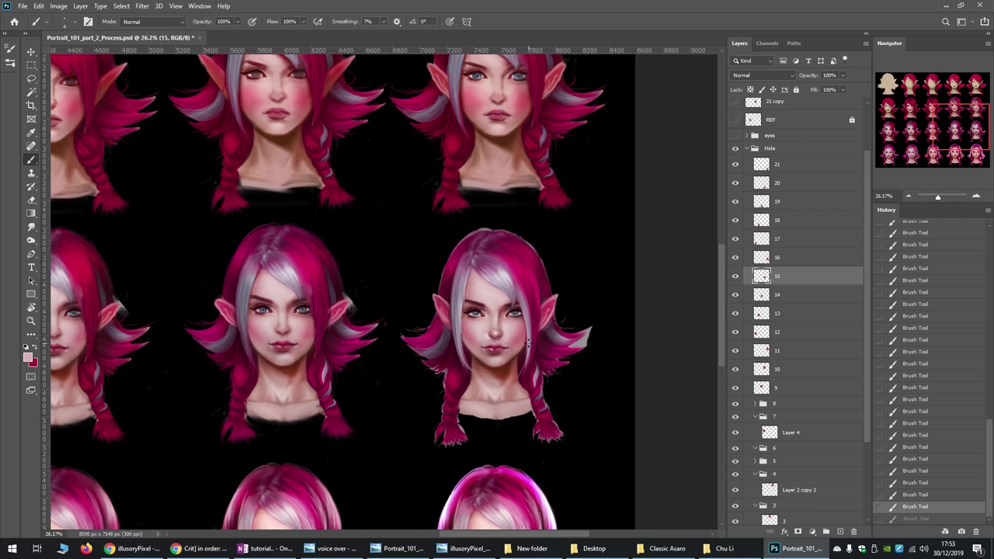
scroll(527, 342, "up", 2)
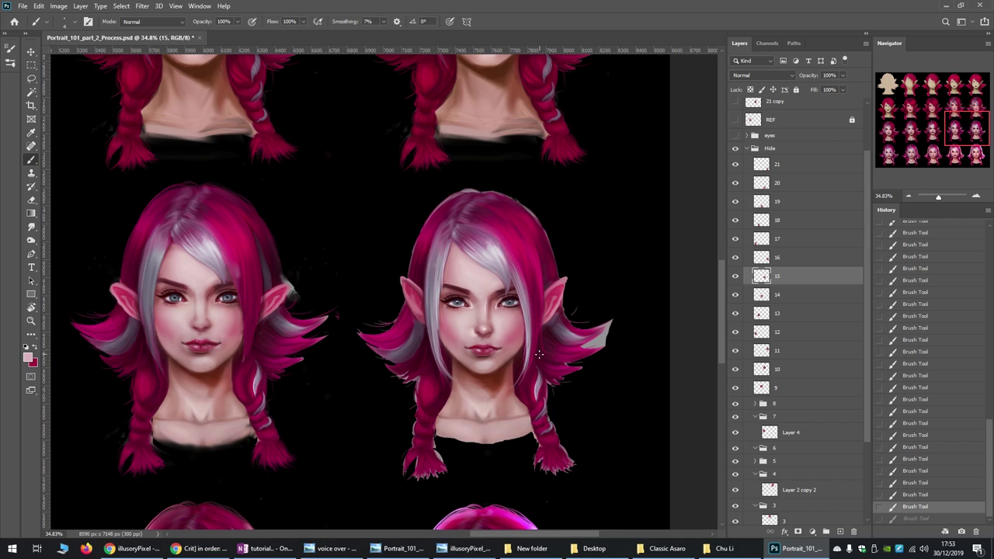
scroll(541, 356, "up", 1)
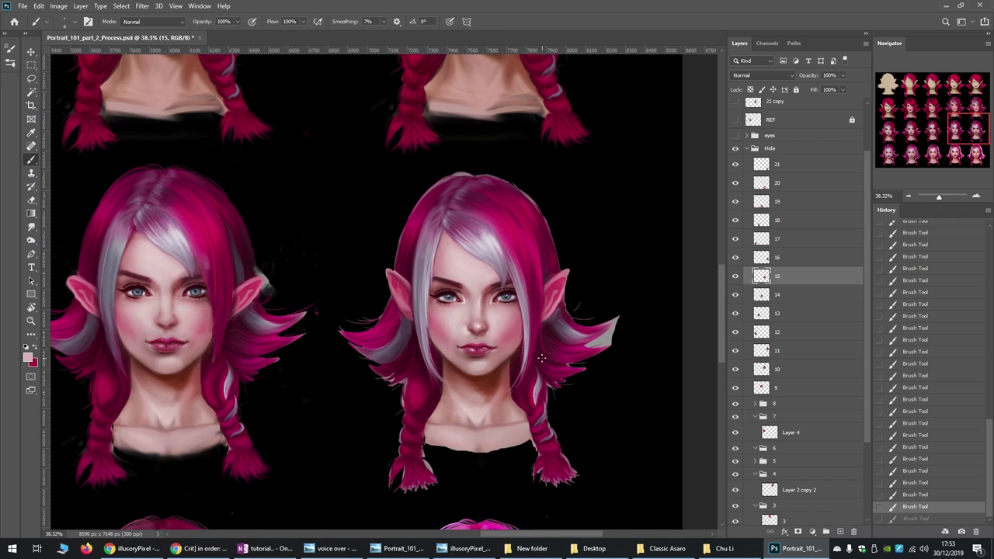
scroll(541, 358, "down", 1)
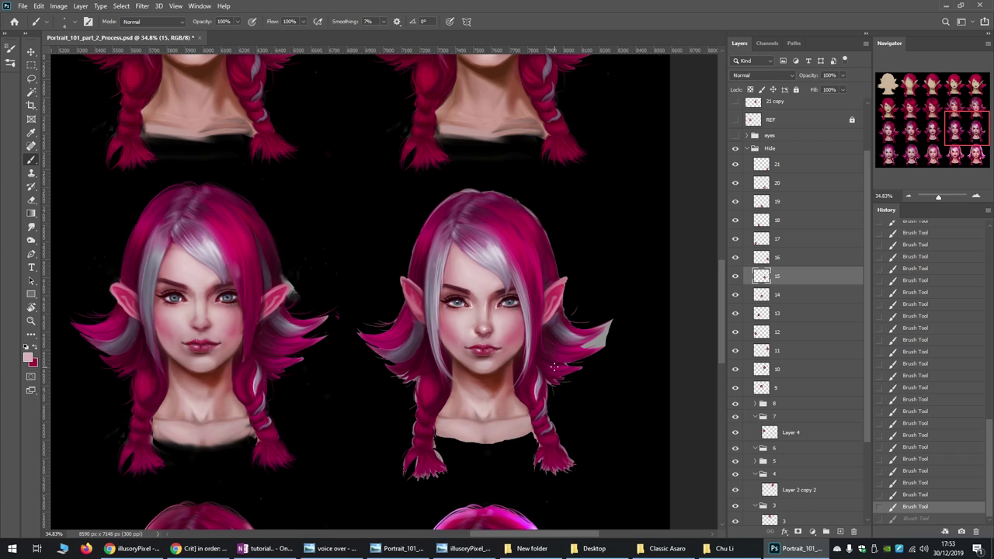
scroll(554, 366, "down", 1)
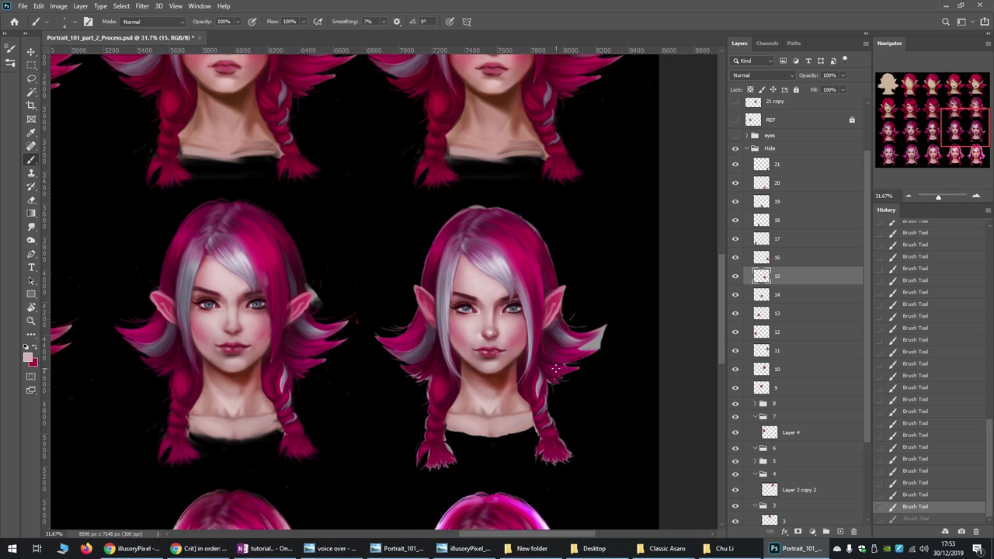
scroll(554, 368, "up", 1)
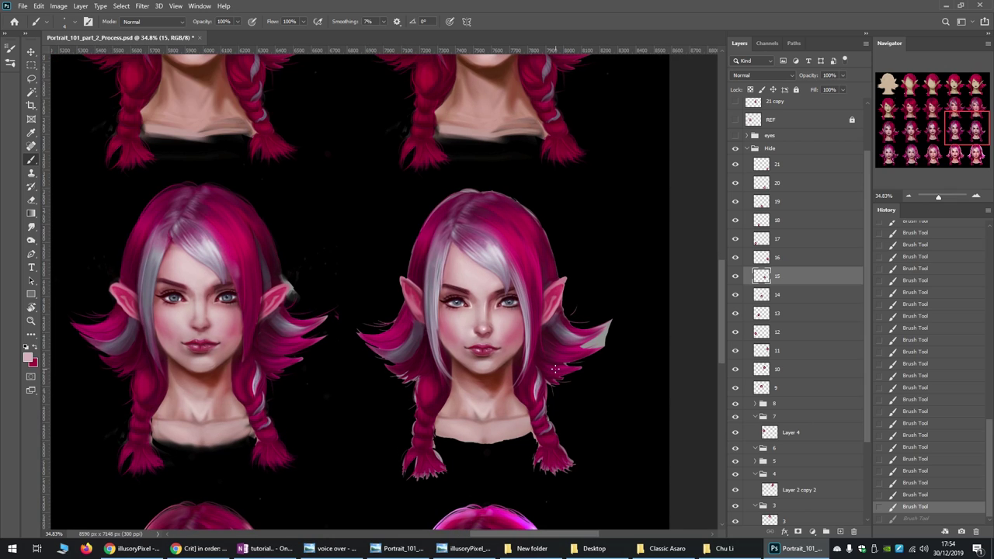
scroll(556, 369, "down", 1)
scroll(556, 370, "up", 1)
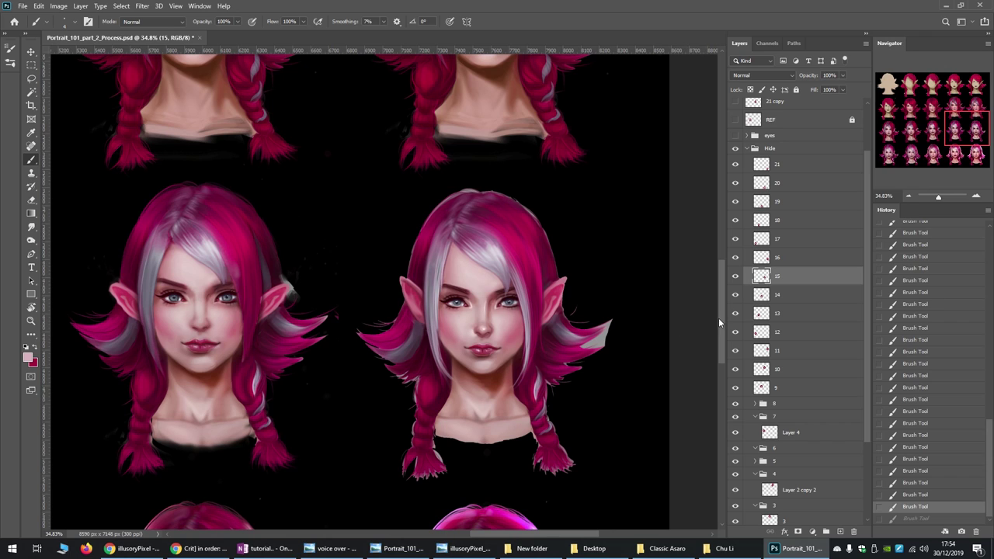
Go to the fourth row and view its final two portraits and its first two portraits
left_click_drag(718, 317, 715, 381)
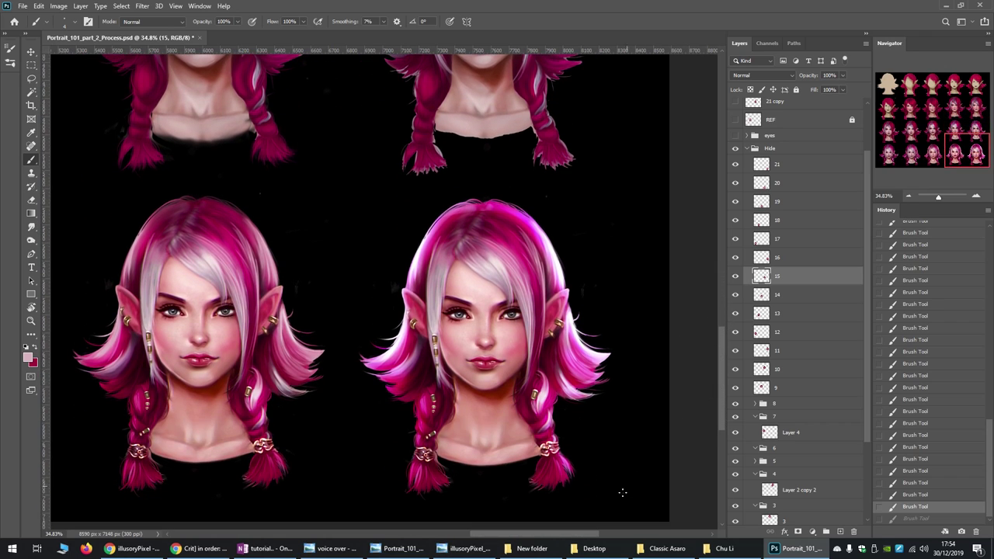
left_click_drag(593, 535, 395, 516)
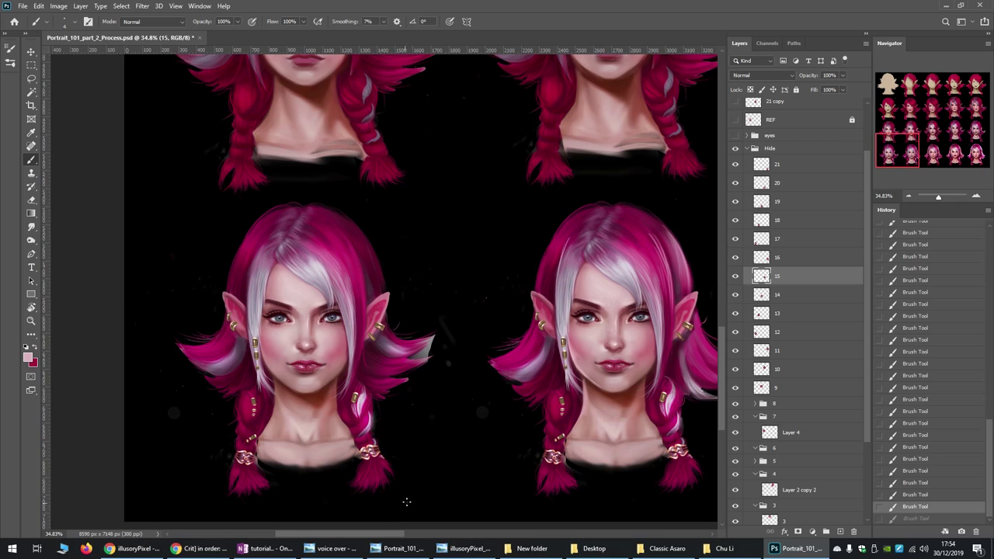
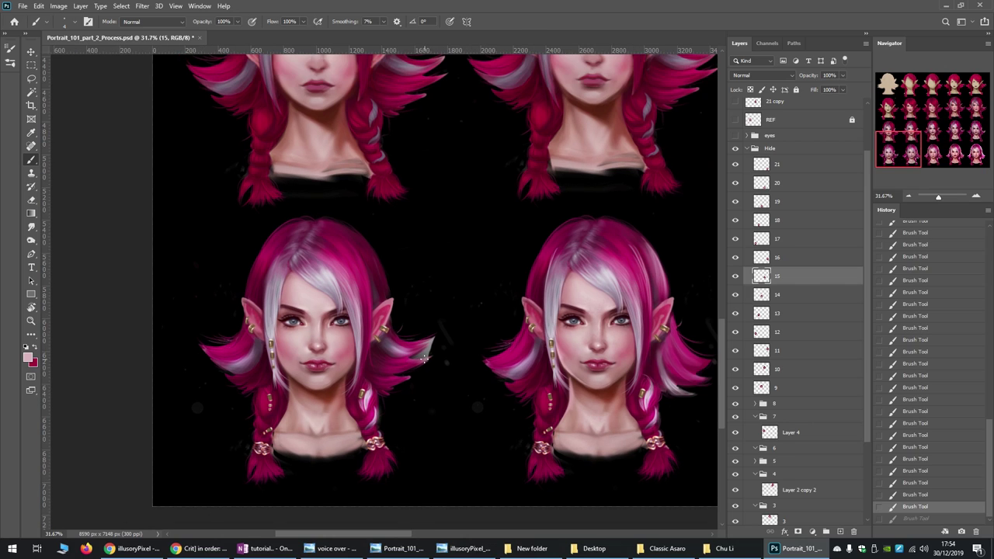
Examine the first portrait of the fourth row at several magnifications and compare it with the second one
left_click_drag(385, 533, 382, 533)
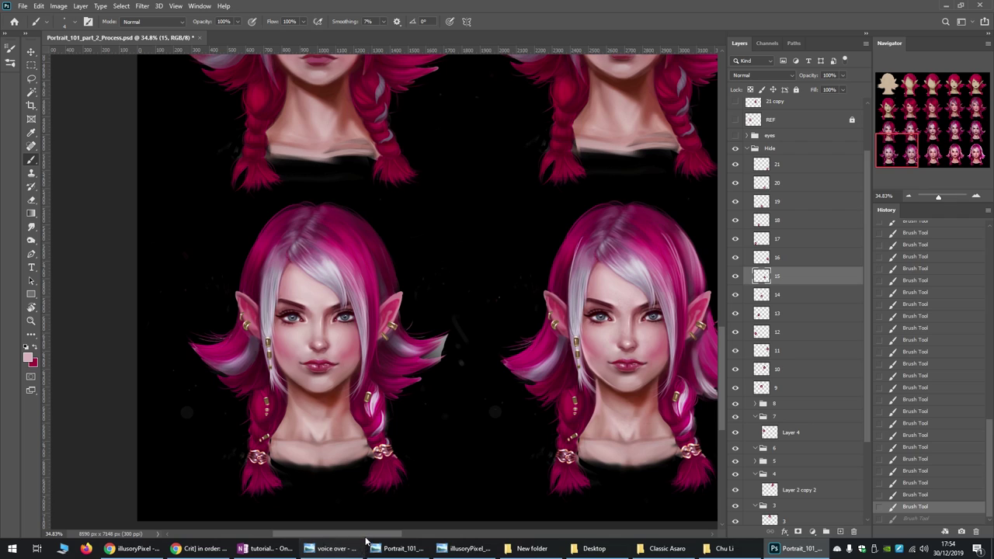
scroll(360, 534, "left", 2)
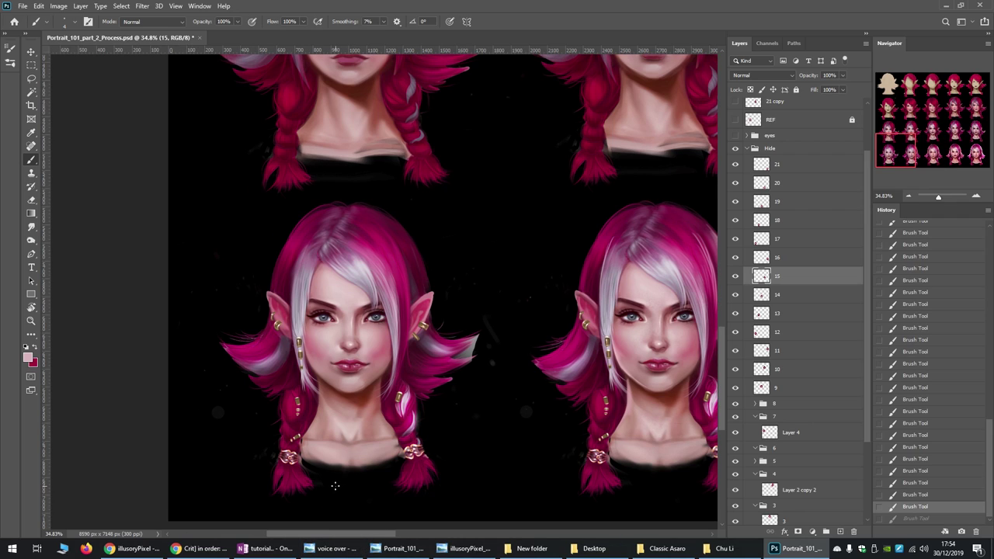
scroll(333, 483, "up", 2)
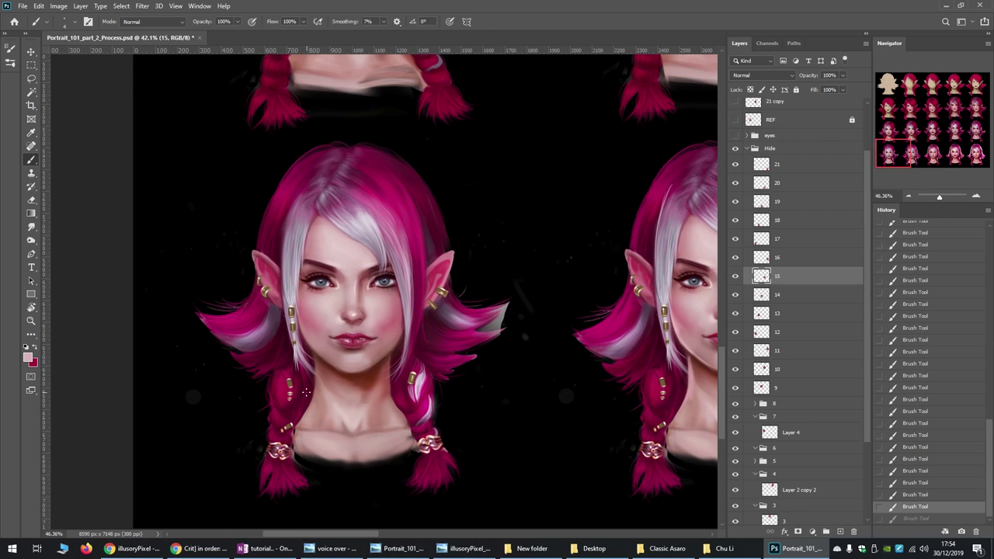
scroll(308, 354, "up", 1)
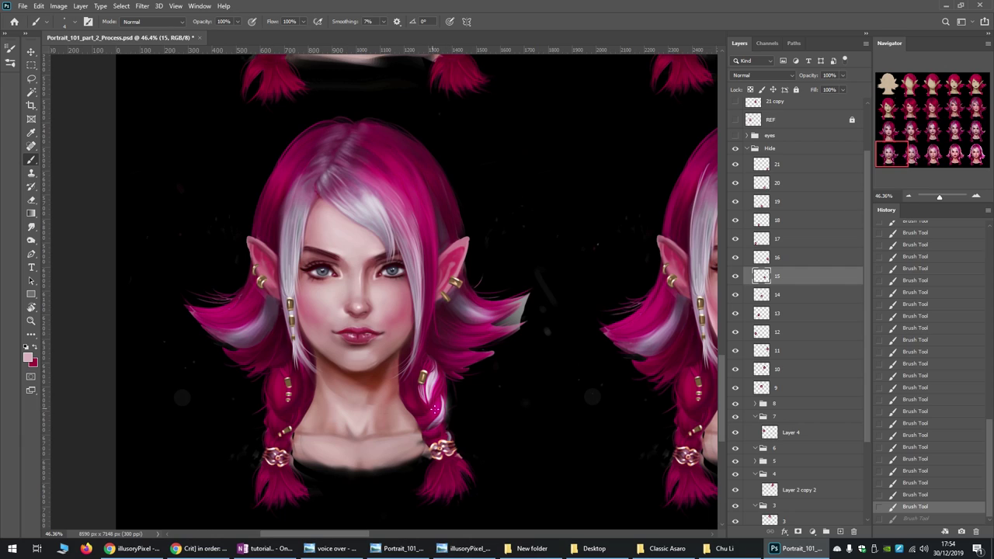
scroll(437, 398, "down", 1)
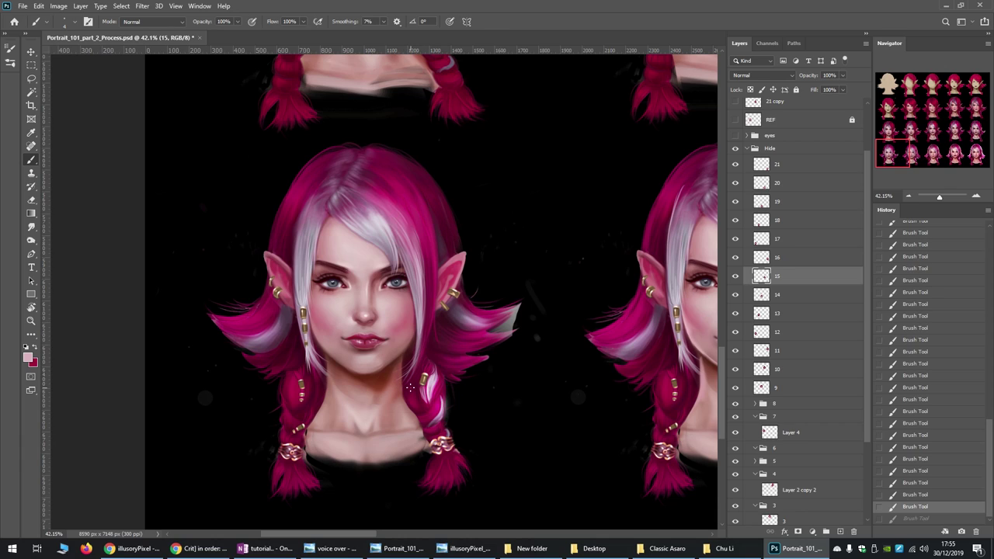
scroll(410, 387, "up", 1)
scroll(410, 386, "down", 1)
left_click_drag(373, 533, 386, 528)
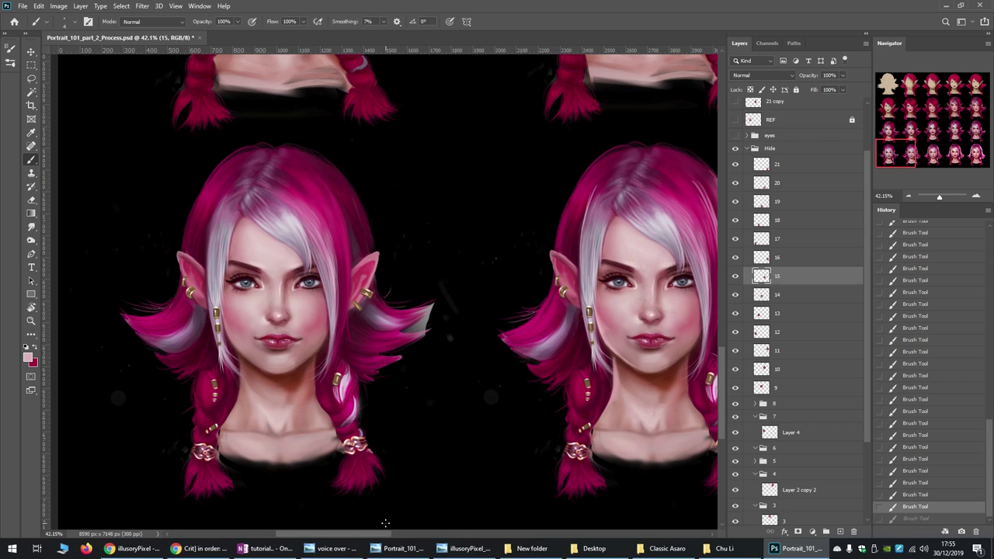
left_click_drag(375, 534, 407, 517)
View the lower two rows together, and examine the second portrait of the fourth row up close
scroll(437, 480, "down", 6)
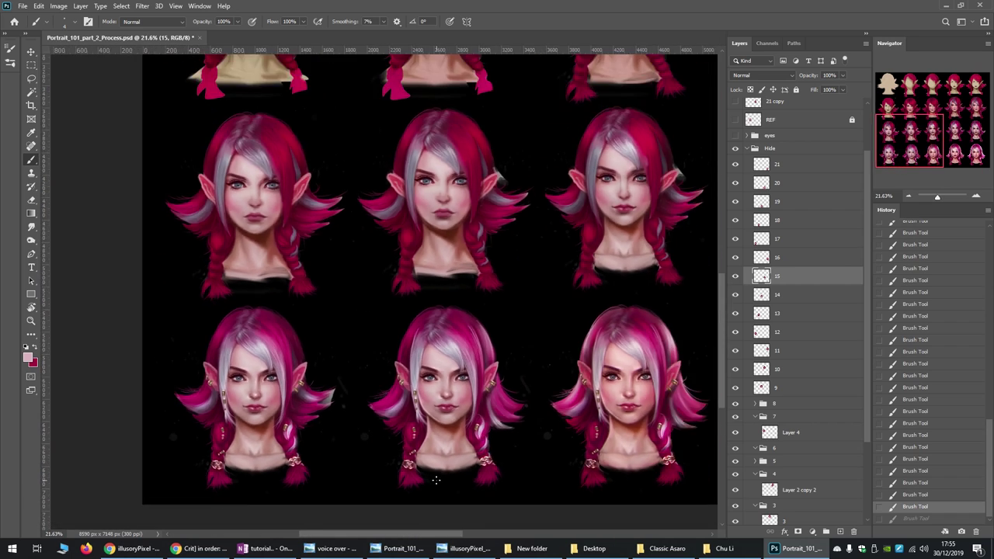
scroll(436, 480, "up", 5)
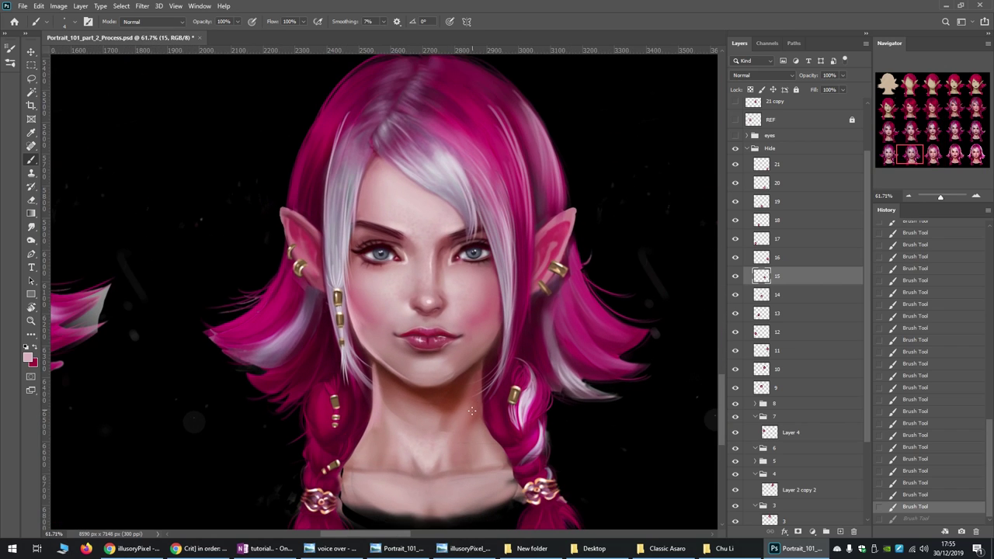
scroll(472, 410, "down", 2)
mouse_move(408, 533)
left_mouse_down()
mouse_move(380, 532)
mouse_move(399, 534)
left_mouse_up()
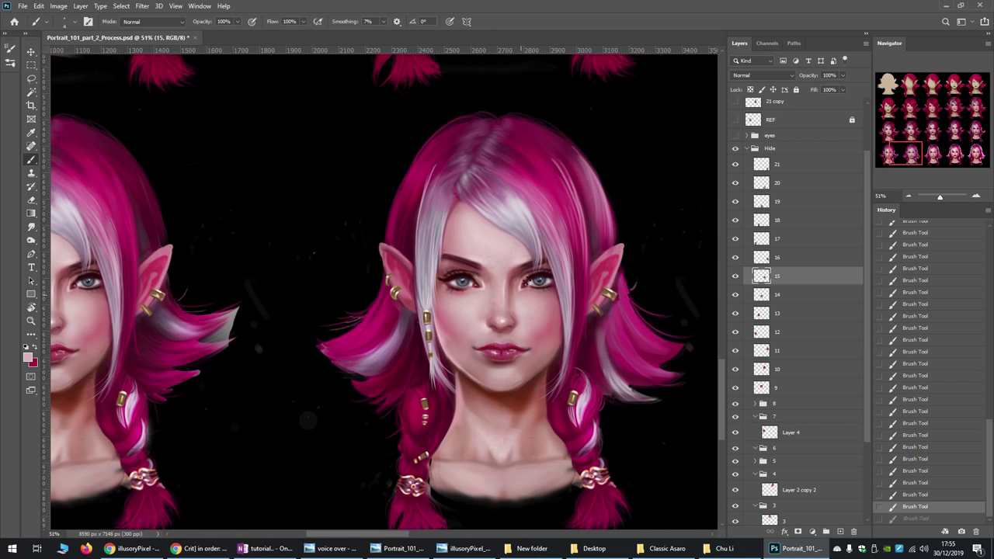
key("ctrl+shift+z")
key("ctrl+z")
left_click(32, 226)
left_click(32, 240)
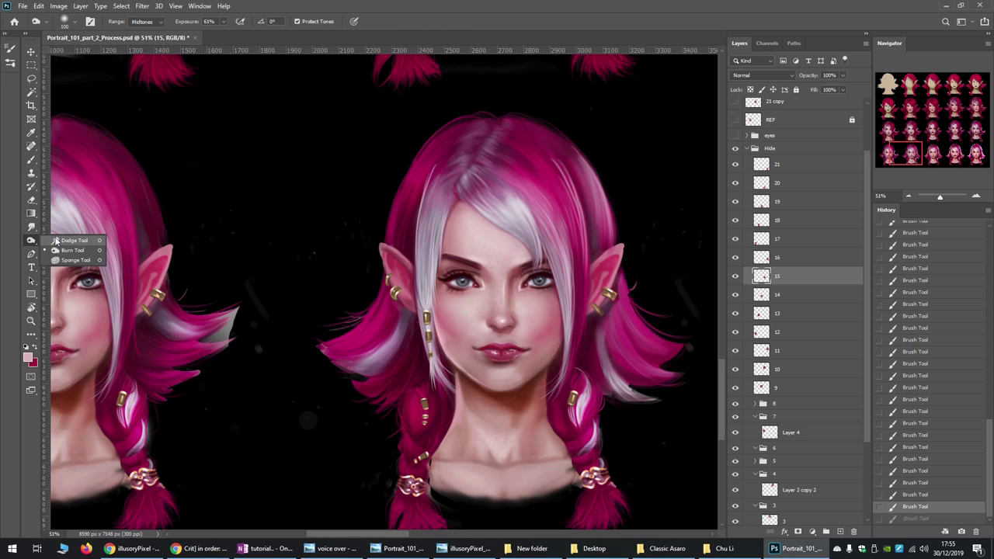
left_click(74, 240)
left_click(548, 266)
key("ctrl+z")
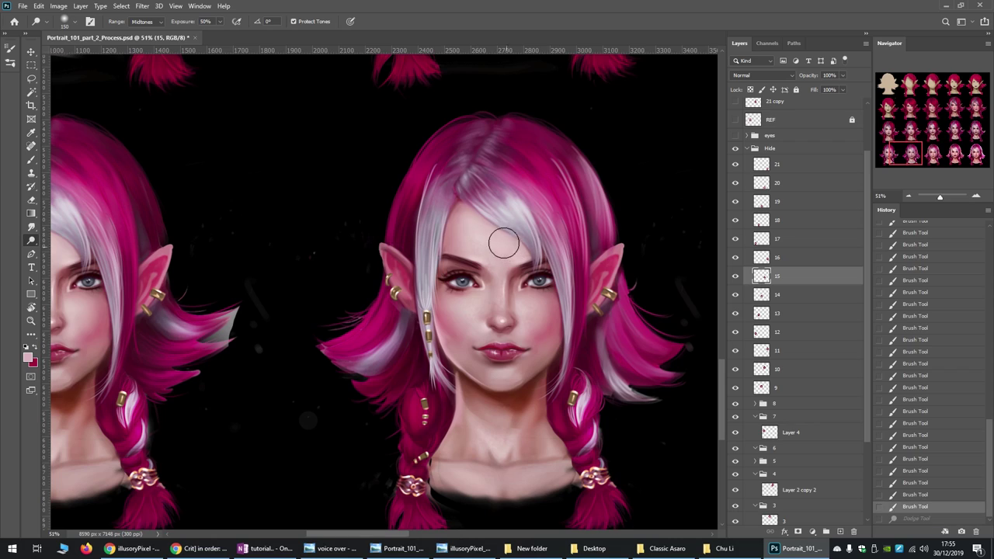
Lighten the forehead, nose, cheeks and chin of the fourth row's second portrait with the Dodge tool on layer 18
left_click(511, 254, "ctrl")
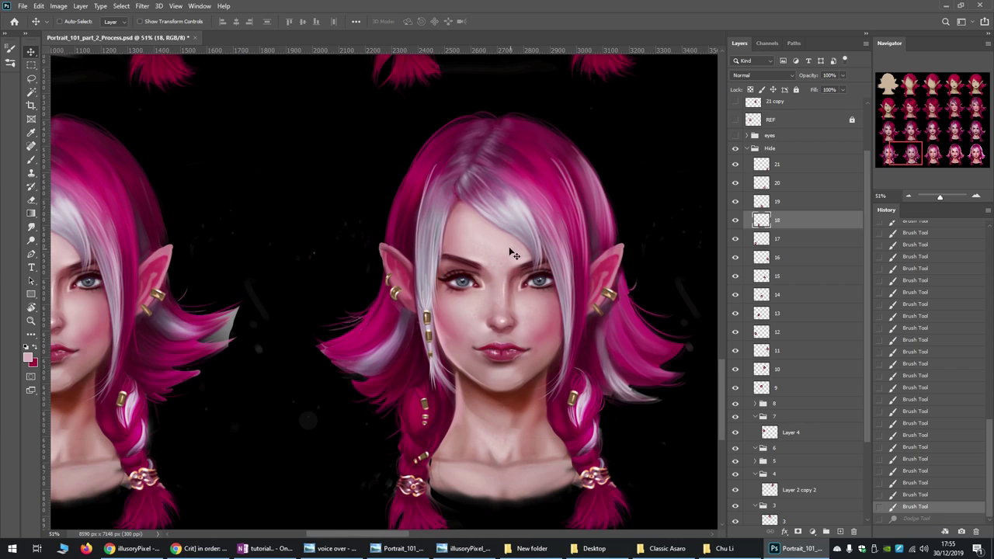
left_click(31, 239)
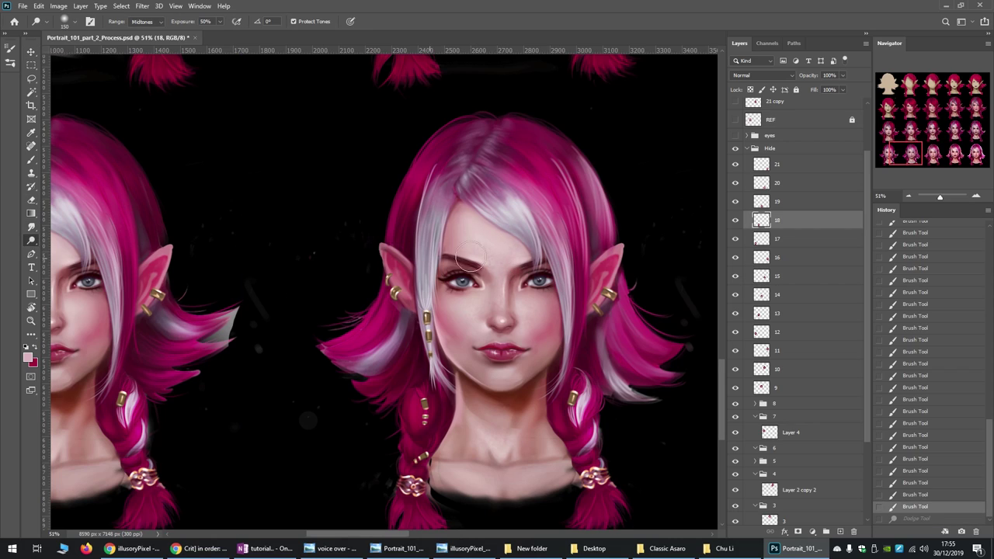
left_click_drag(455, 217, 566, 264)
key("ctrl+z")
left_click_drag(475, 219, 529, 246)
key("ctrl+z")
left_click_drag(463, 226, 526, 257)
mouse_move(470, 310)
left_mouse_down()
mouse_move(534, 319)
mouse_move(517, 322)
mouse_move(529, 333)
mouse_move(511, 339)
mouse_move(444, 321)
mouse_move(564, 338)
mouse_move(499, 316)
mouse_move(508, 379)
left_mouse_up()
left_click(512, 338)
left_click(562, 339)
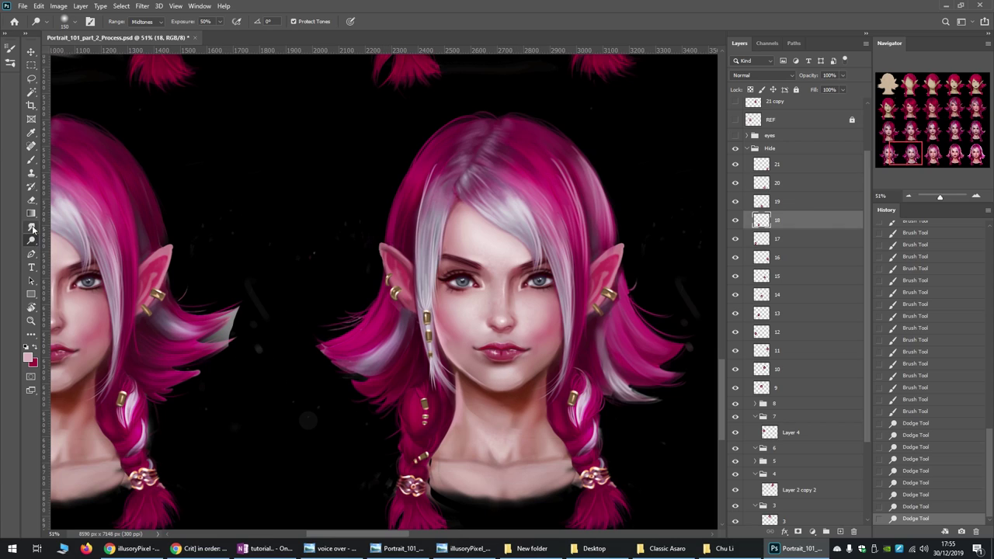
Darken the jaw edges, the sides of the neck and the hair beside the face with the Burn tool
left_click(33, 228)
left_click(33, 242)
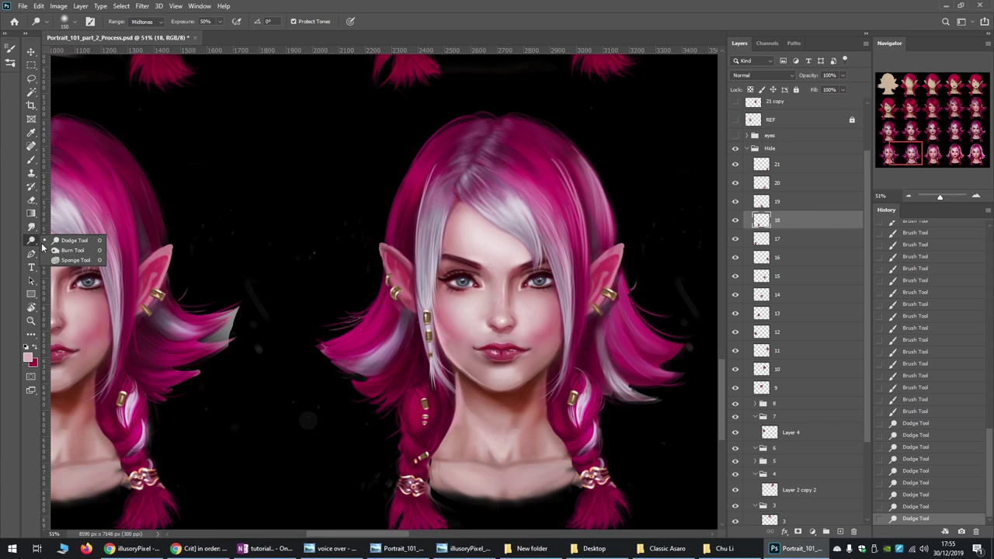
left_click(70, 251)
left_click_drag(452, 207, 429, 271)
key("ctrl+z")
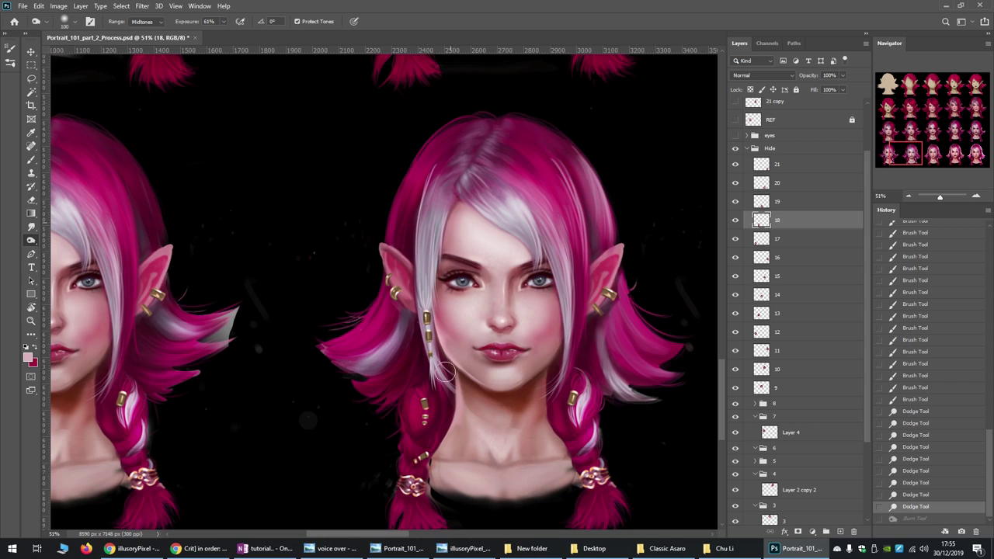
left_click_drag(445, 371, 459, 375)
left_click_drag(438, 343, 442, 431)
left_click(444, 421)
mouse_move(567, 340)
left_mouse_down()
mouse_move(560, 431)
mouse_move(573, 413)
mouse_move(583, 327)
left_mouse_up()
left_click_drag(583, 328, 554, 406)
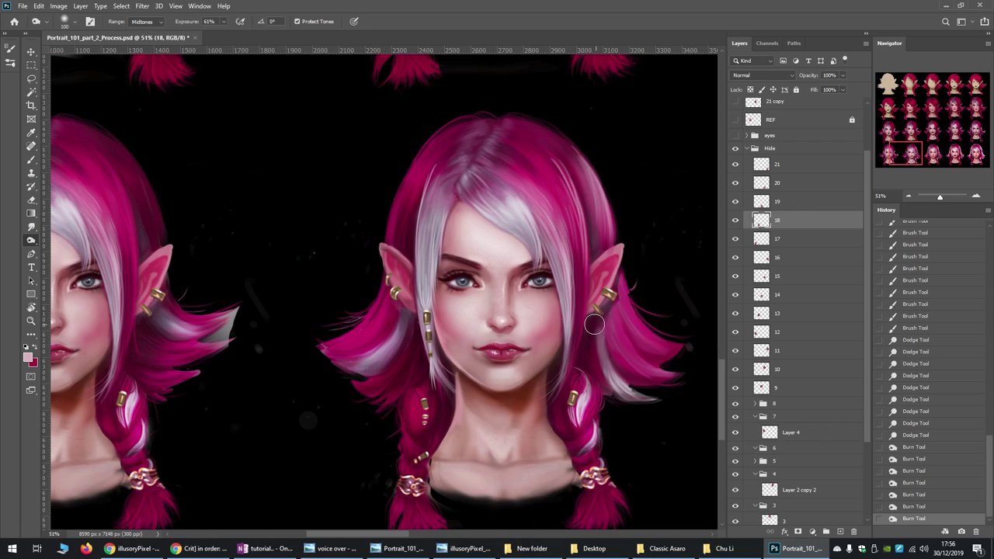
left_click_drag(594, 324, 599, 392)
left_click(448, 443)
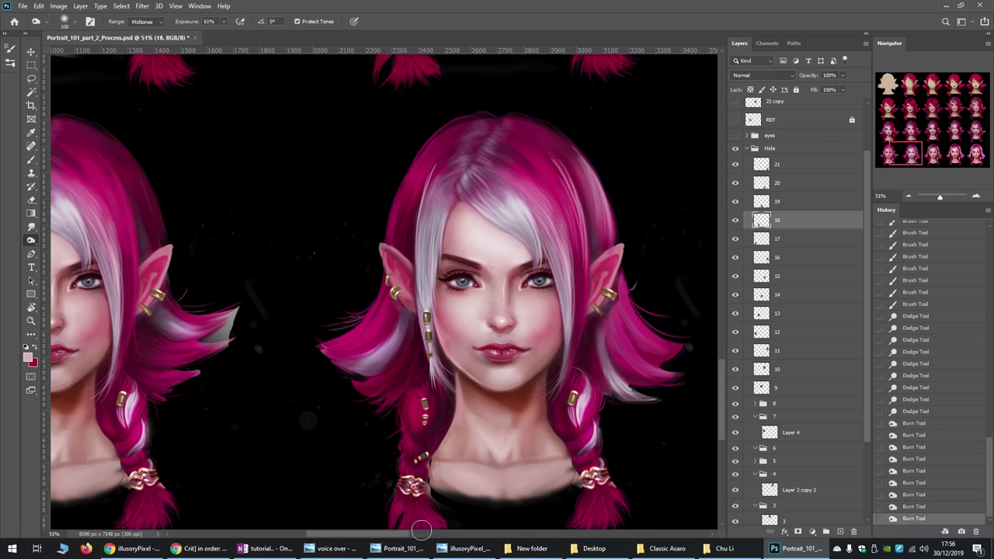
Burn the skin and hair along the fringe, comparing the shading by undoing and redoing strokes
scroll(419, 520, "right", 3)
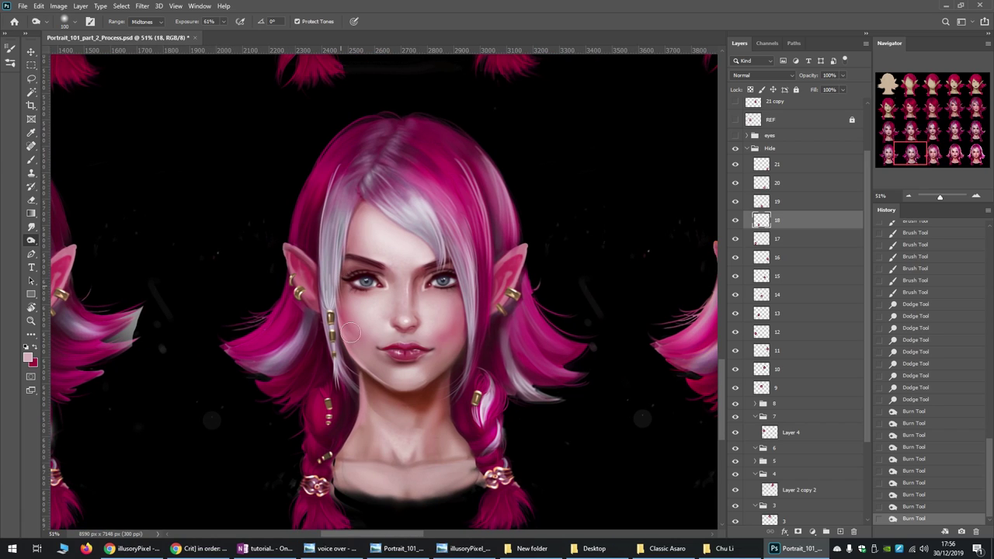
key("ctrl+z")
mouse_move(359, 206)
left_mouse_down()
mouse_move(325, 278)
mouse_move(436, 256)
left_mouse_up()
key("ctrl+z")
key("ctrl+z")
key("ctrl+z")
key("ctrl+shift+z")
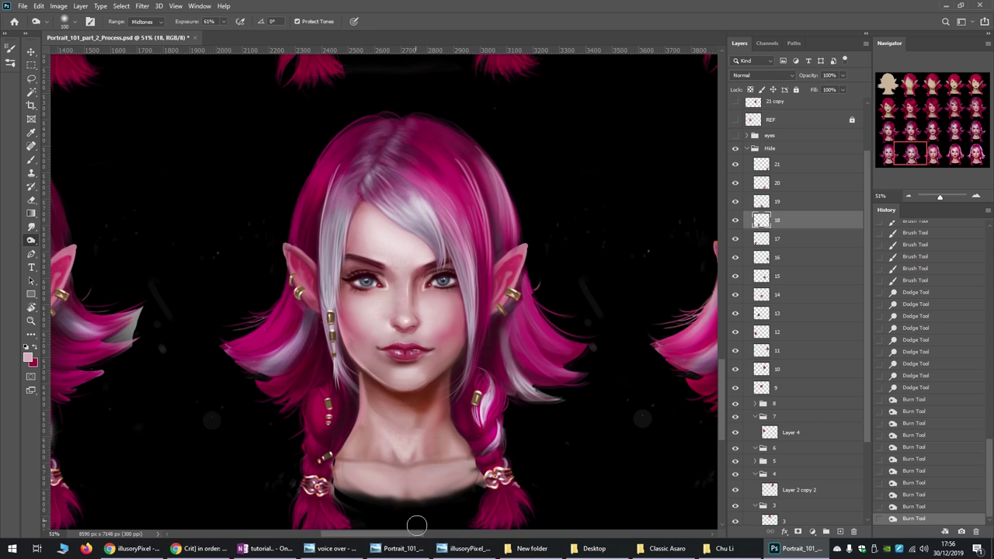
Darken the hair in front of the ear on the face's shaded side with the Burn tool
left_click_drag(422, 535, 434, 534)
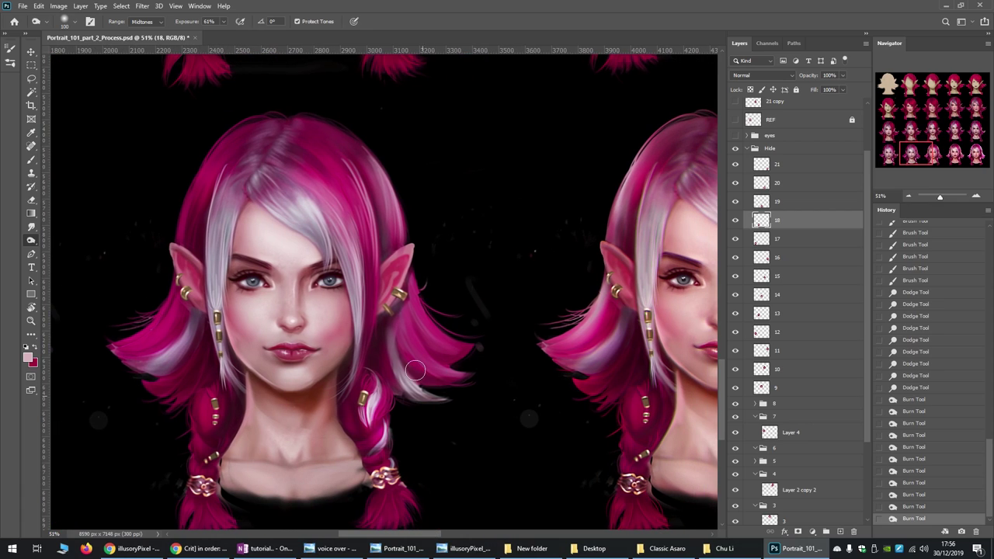
left_click_drag(352, 190, 386, 264)
key("ctrl+z")
mouse_move(349, 172)
left_mouse_down()
mouse_move(390, 290)
mouse_move(378, 225)
mouse_move(386, 313)
left_mouse_up()
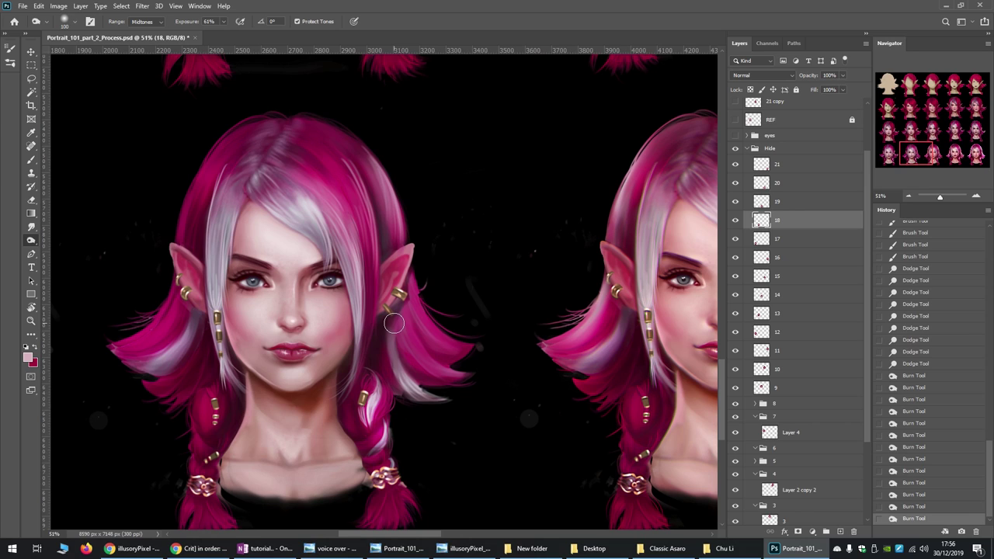
Soften the bright highlight on the shaded half of the lower lip with small brush strokes in a lip tone
left_click_drag(314, 349, 300, 355)
key("ctrl+z")
scroll(301, 373, "up", 5)
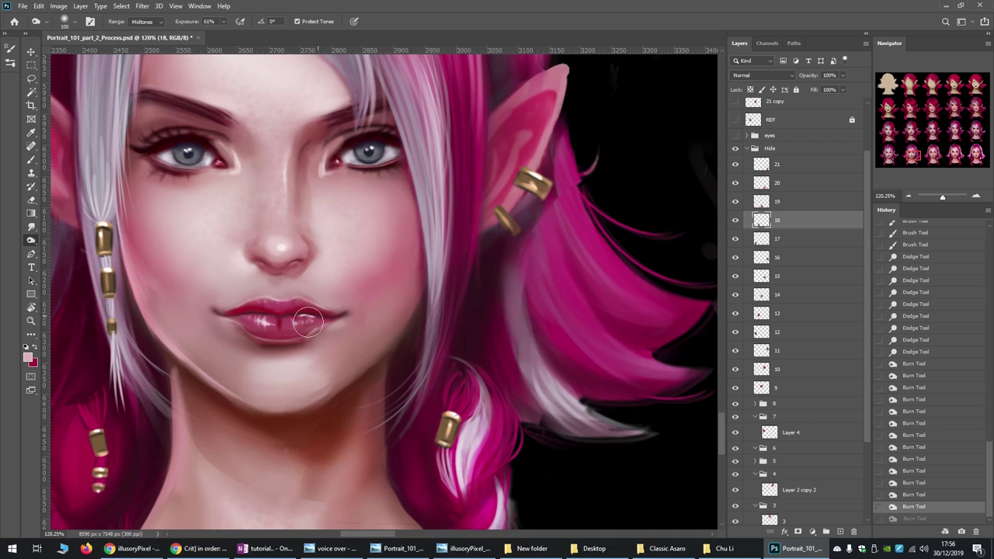
key("b")
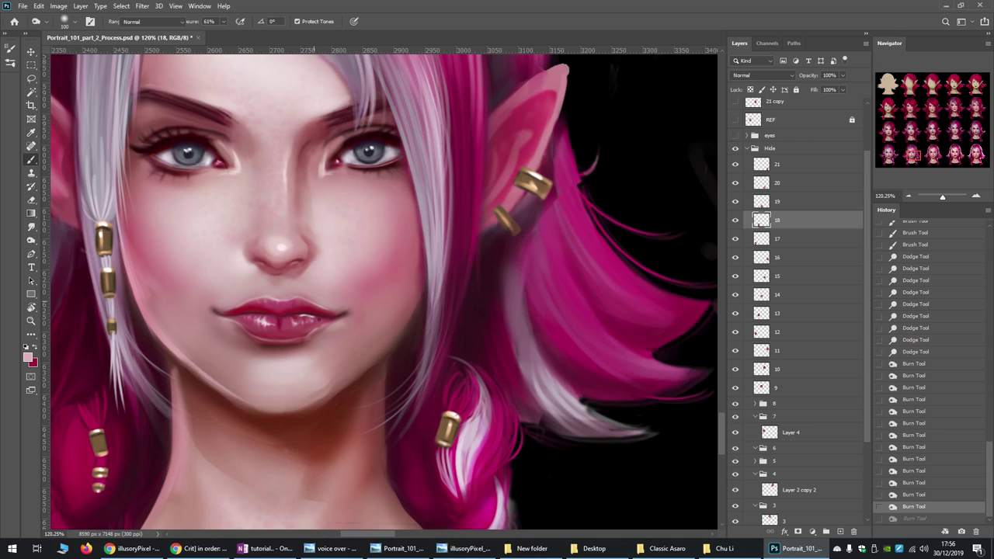
left_click(299, 328, "alt")
left_click(301, 321)
key("ctrl+z")
mouse_move(318, 315)
left_mouse_down()
mouse_move(301, 313)
mouse_move(309, 322)
left_mouse_up()
key("ctrl+z")
left_click_drag(329, 321, 325, 327)
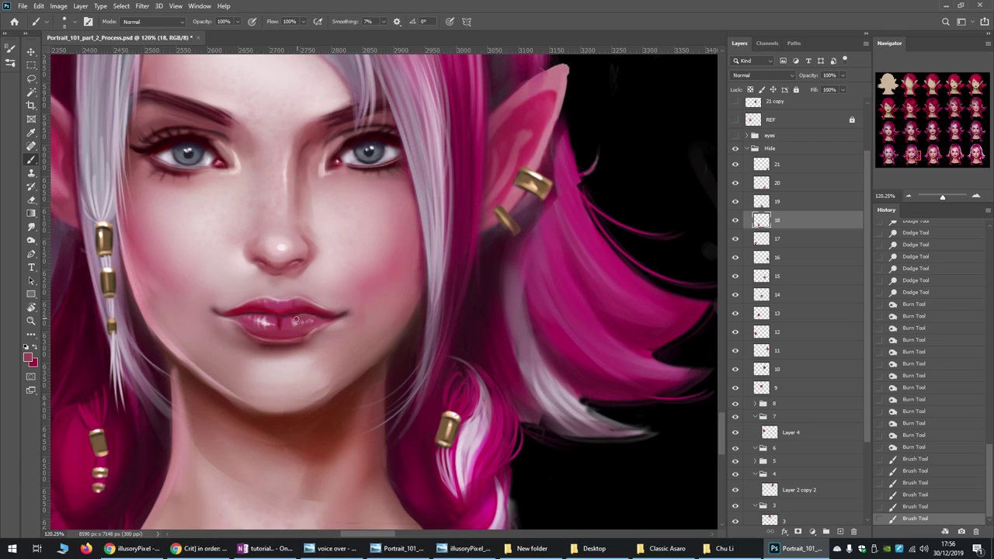
left_click(294, 318)
key("ctrl+z")
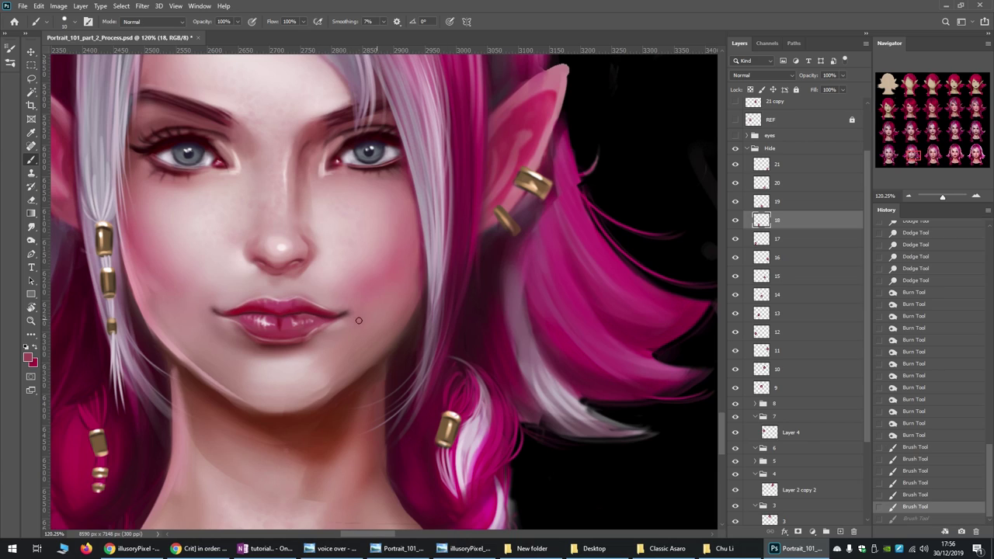
Tone down the remaining lower-lip highlights with darker red brush dabs, and undo the test stroke beside the chin
left_click(283, 317, "alt")
left_click(309, 319)
key("ctrl+z")
left_click(298, 317)
left_click(332, 319)
left_click(314, 319)
left_click_drag(248, 315, 268, 318)
key("ctrl+z")
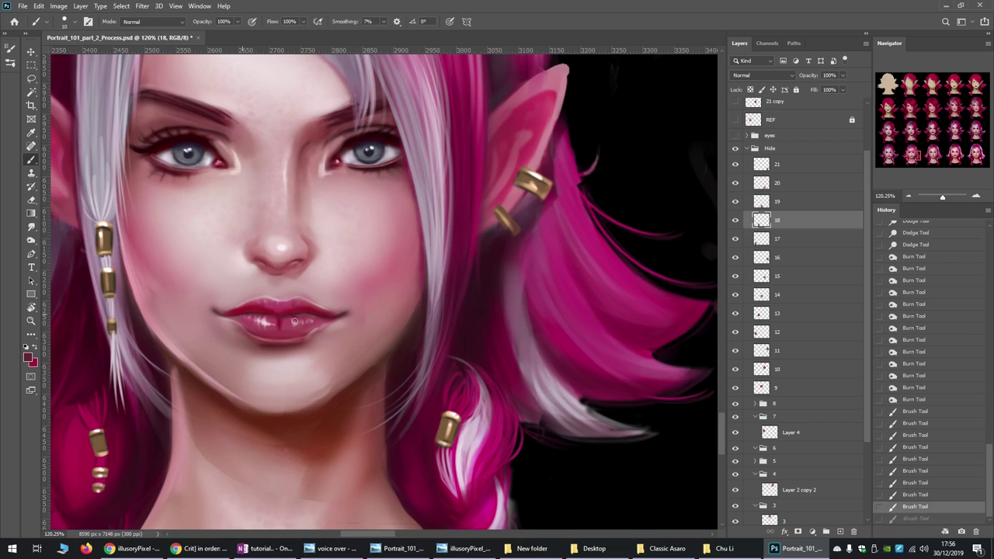
key("ctrl+shift+z")
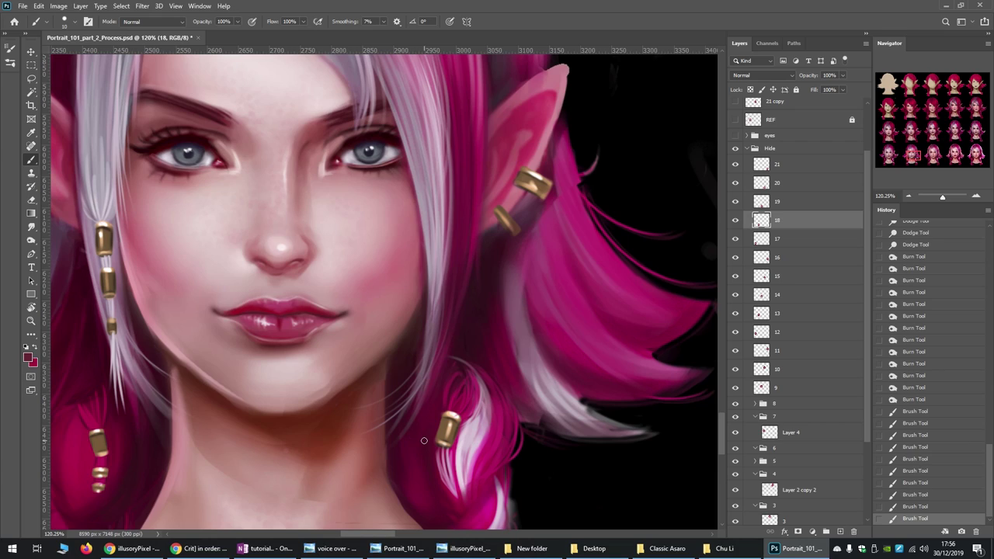
left_click_drag(349, 334, 352, 369)
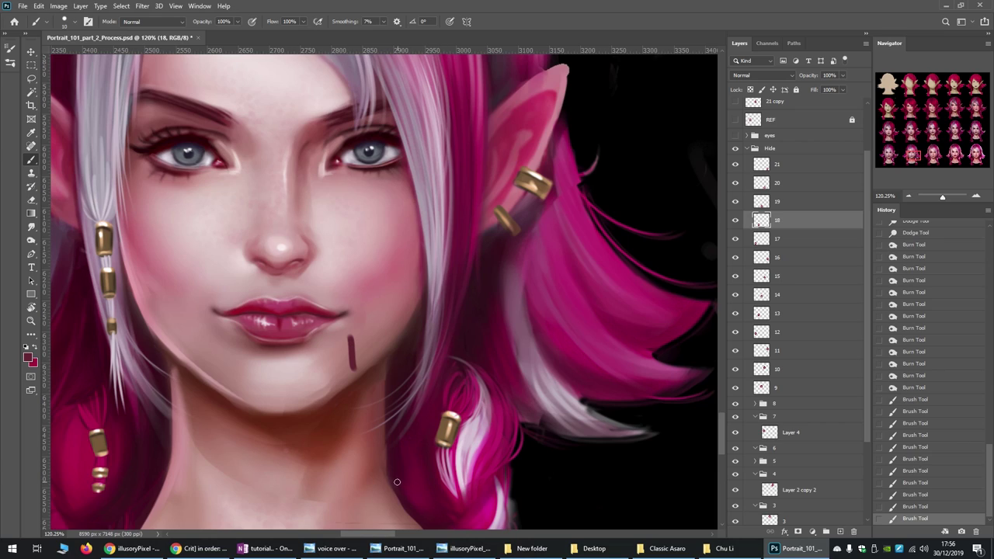
key("ctrl+z")
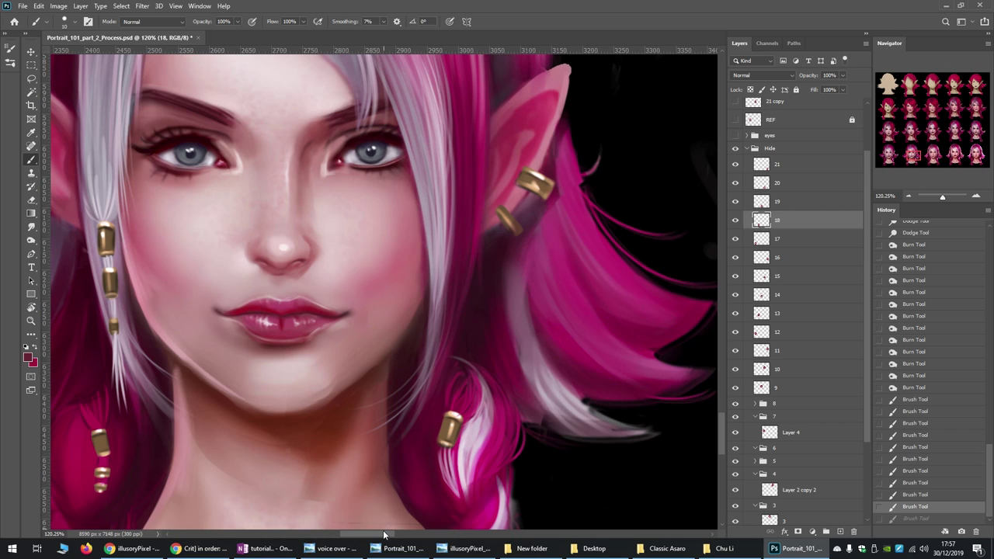
Examine the adjusted face, lips and hair of the second portrait at several magnifications
mouse_move(388, 535)
left_mouse_down()
mouse_move(410, 536)
mouse_move(395, 535)
left_mouse_up()
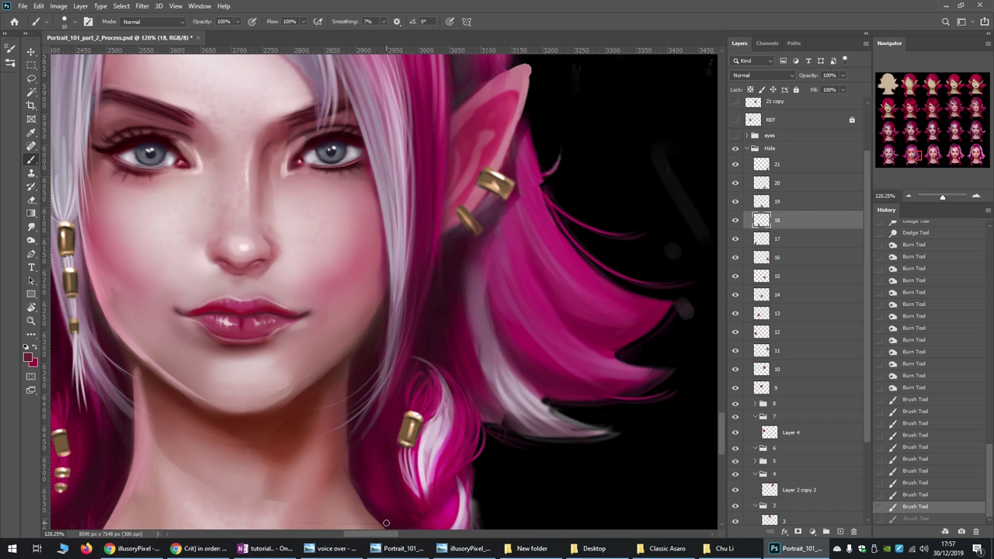
scroll(386, 523, "down", 2)
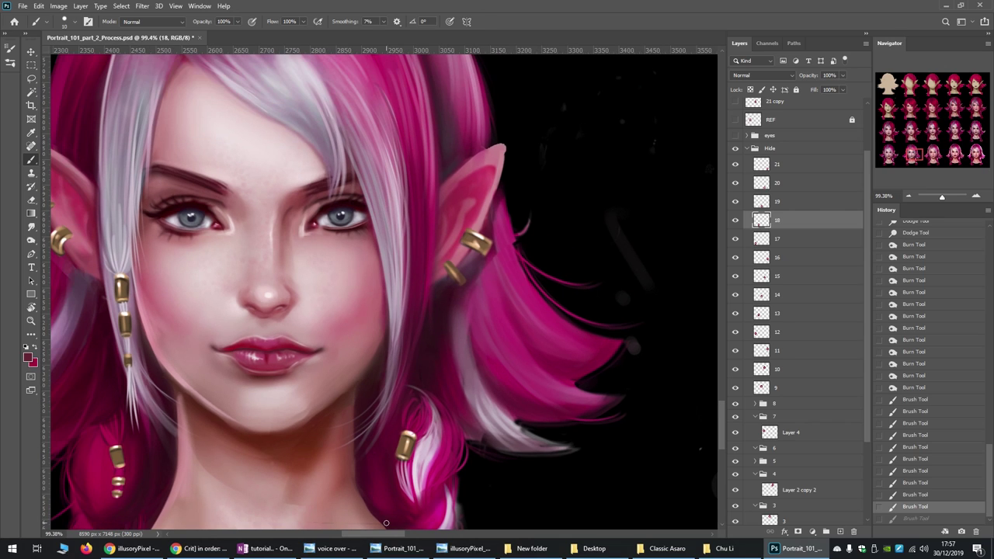
left_click_drag(400, 536, 387, 536)
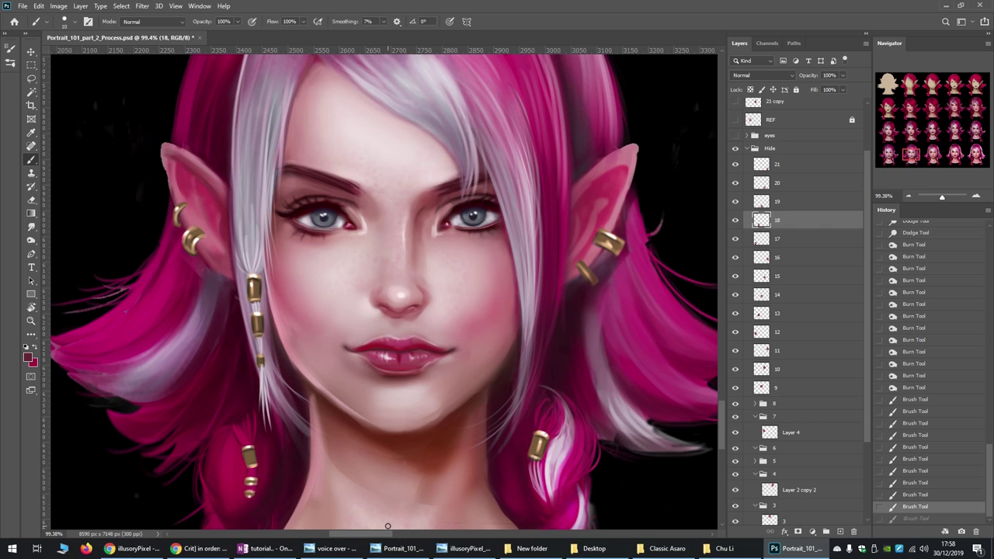
scroll(354, 262, "down", 5)
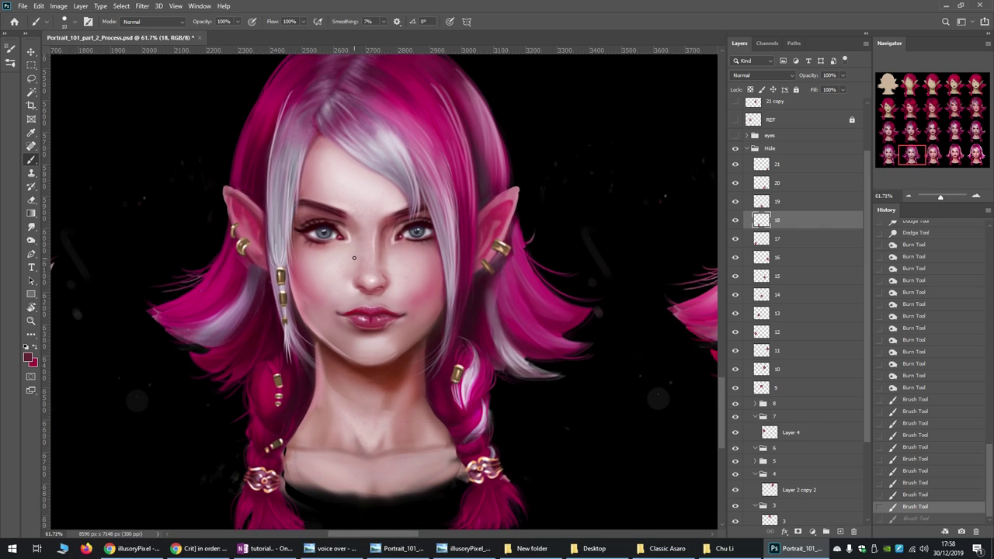
scroll(354, 262, "up", 1)
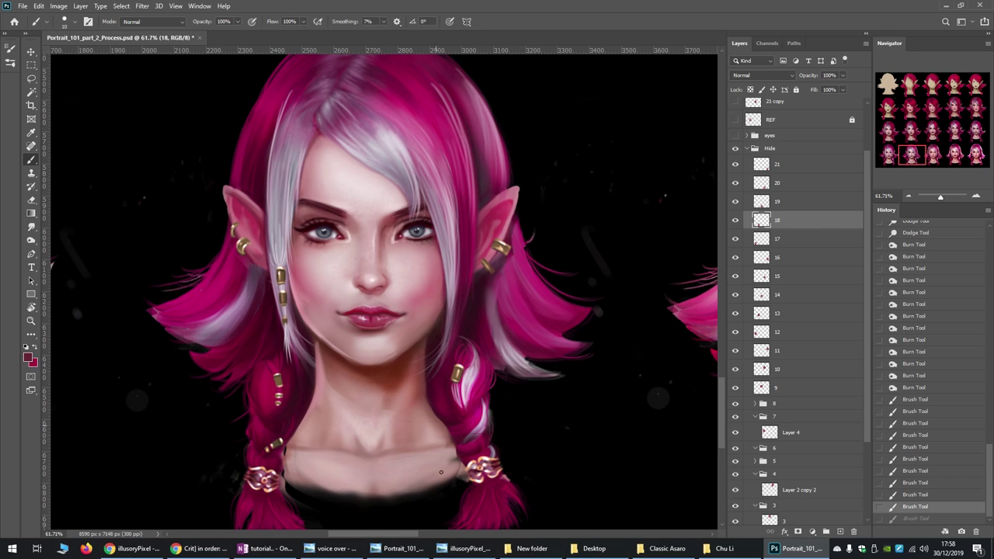
Switch to Windows Photo Viewer and compare the final portrait with the annotated voice over image at several magnifications
left_click(465, 548)
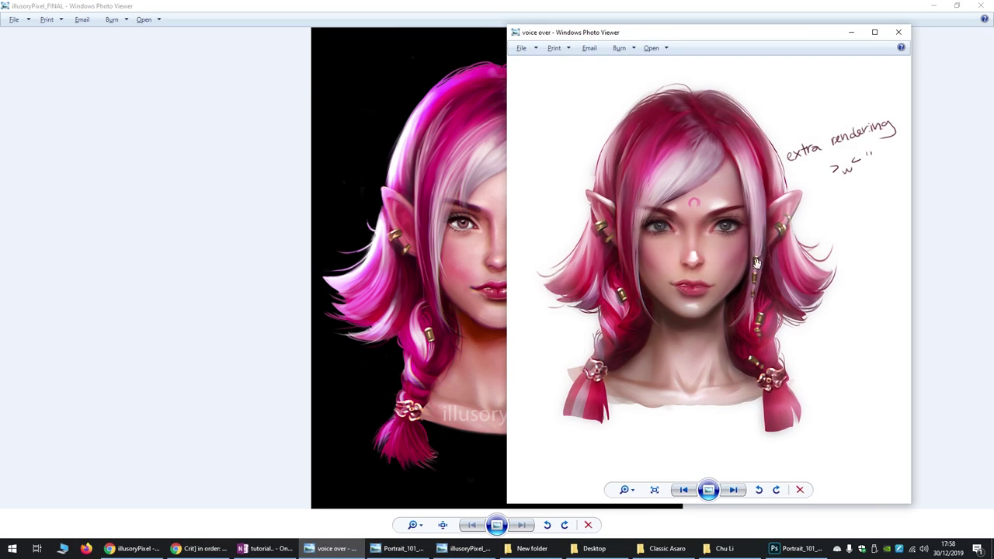
scroll(749, 268, "up", 3)
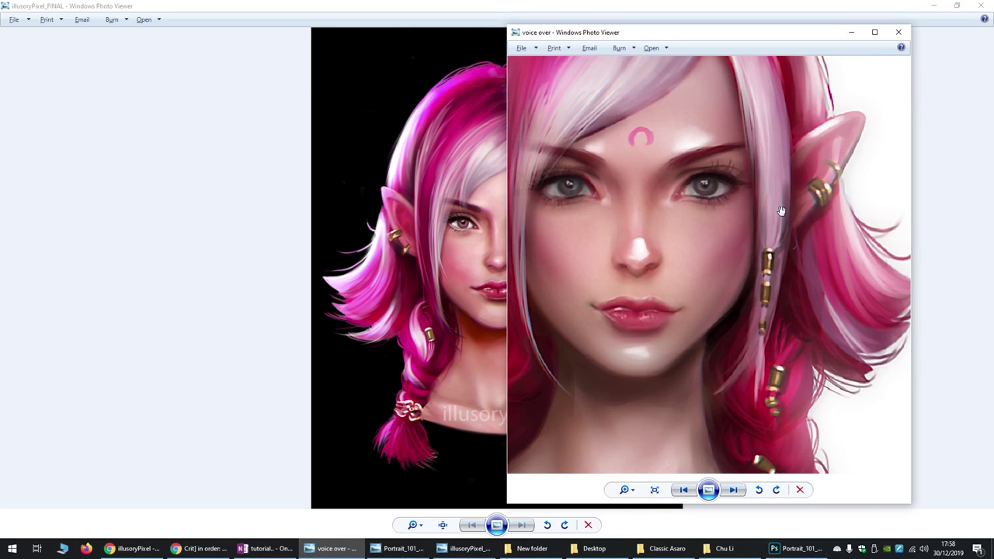
scroll(745, 270, "down", 3)
scroll(779, 274, "up", 2)
scroll(777, 276, "down", 1)
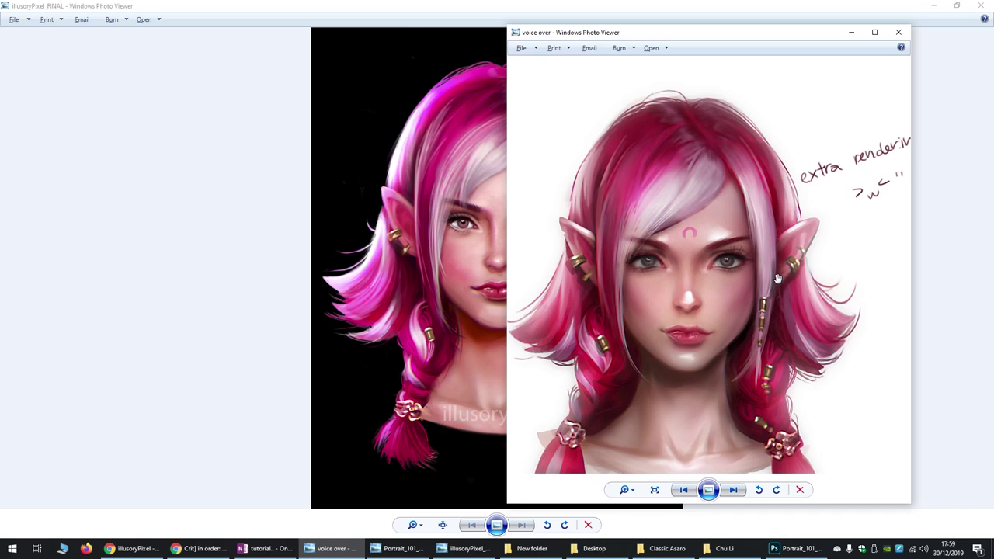
scroll(777, 278, "down", 2)
scroll(766, 283, "up", 1)
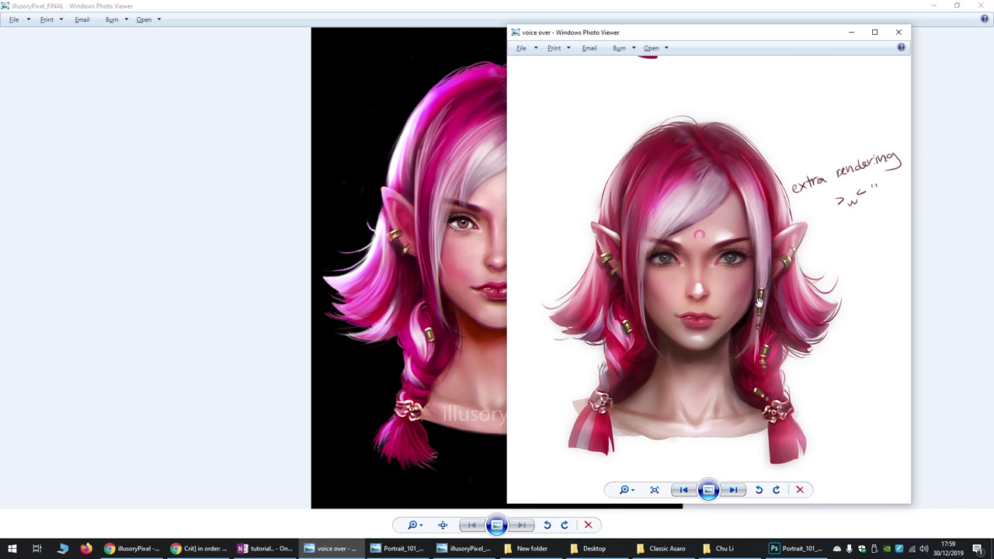
left_click(850, 32)
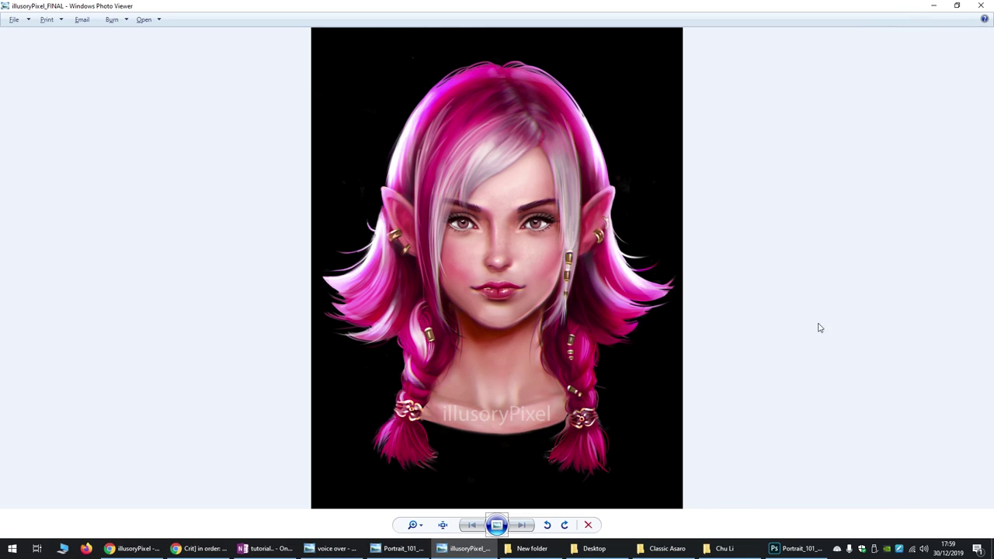
Check the voice over reference beside the process painting, then put the image viewers away and return to Photoshop
left_click(477, 549)
left_click(478, 551)
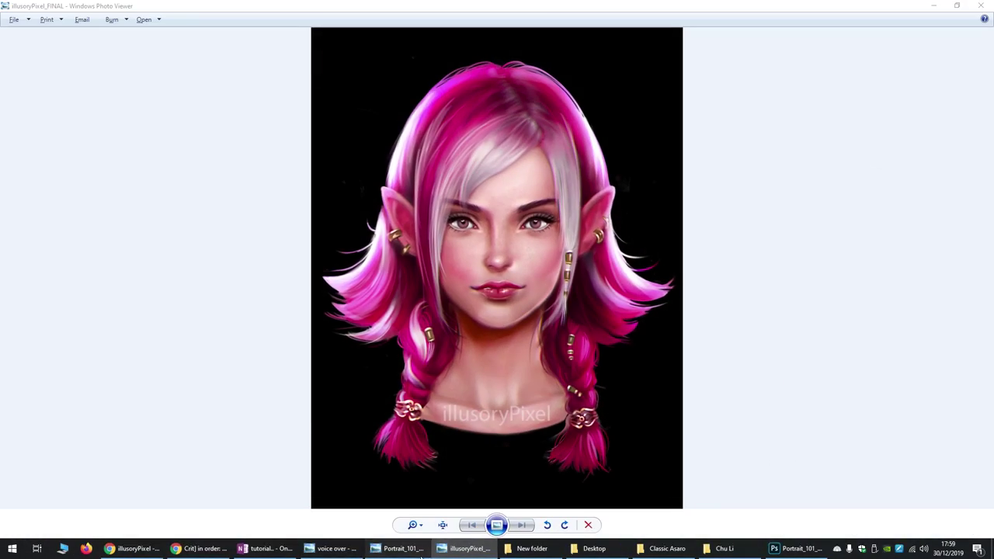
left_click(422, 551)
left_click(463, 551)
left_click(463, 550)
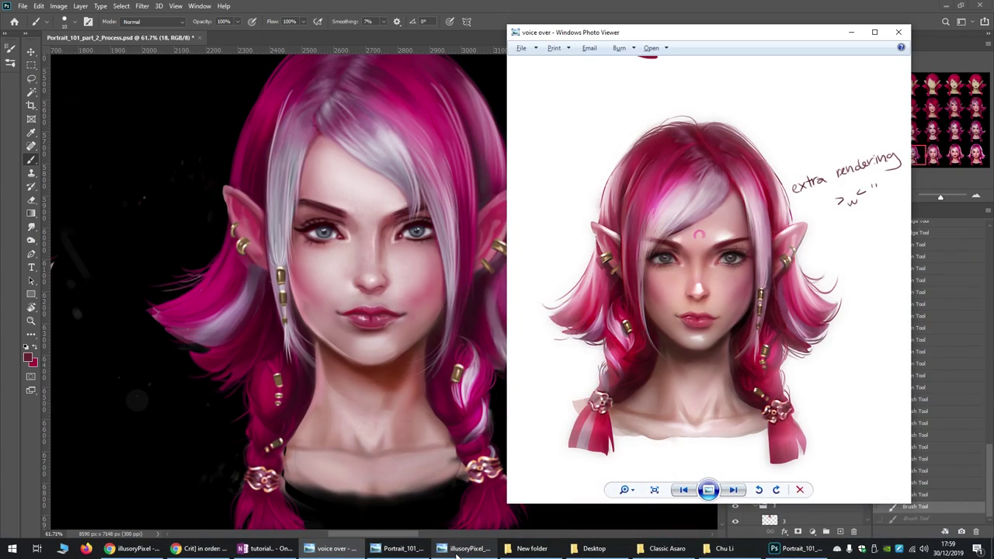
left_click(850, 34)
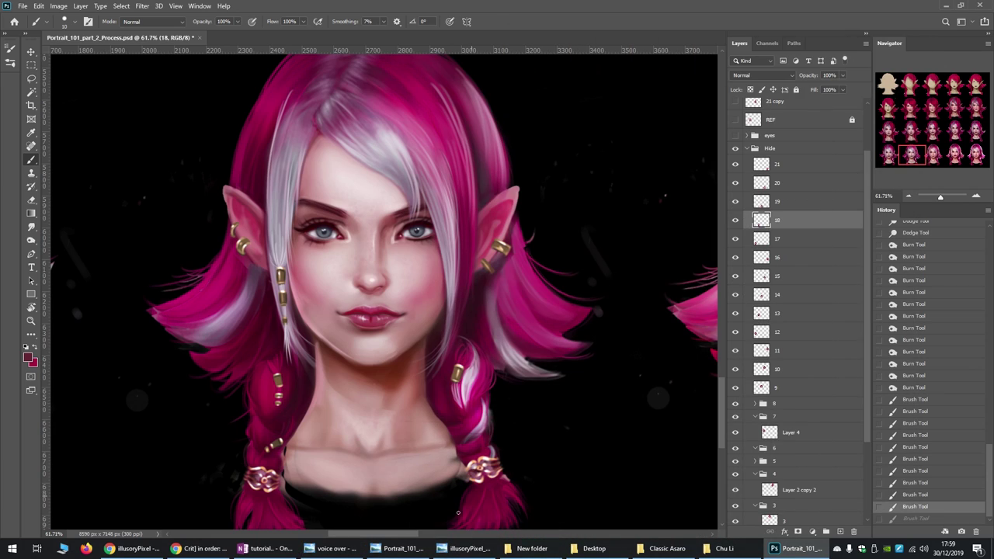
Examine the third portrait of the fourth row, covering its face, hair and braids at several magnifications
mouse_move(406, 535)
left_mouse_down()
mouse_move(432, 530)
mouse_move(458, 505)
mouse_move(424, 512)
mouse_move(467, 506)
left_mouse_up()
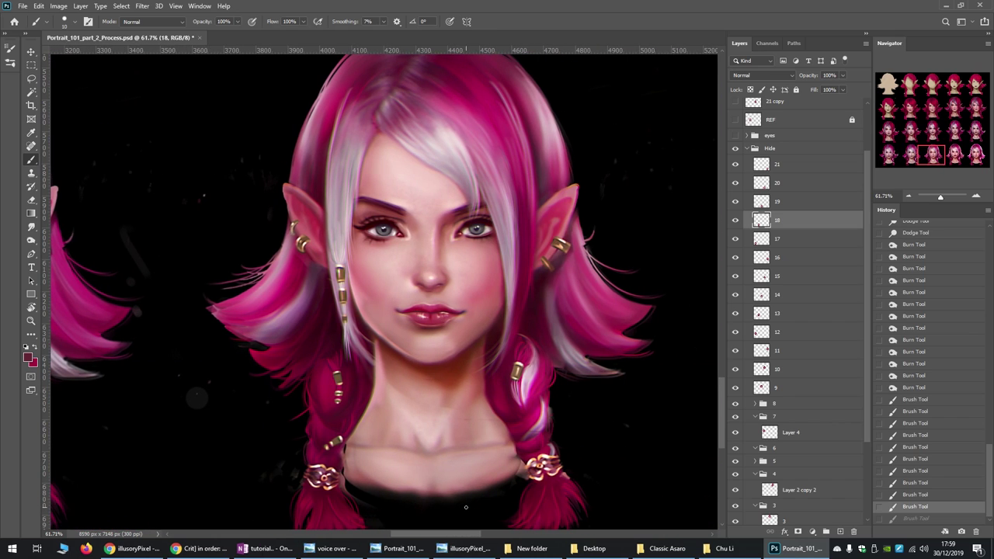
scroll(454, 508, "down", 4)
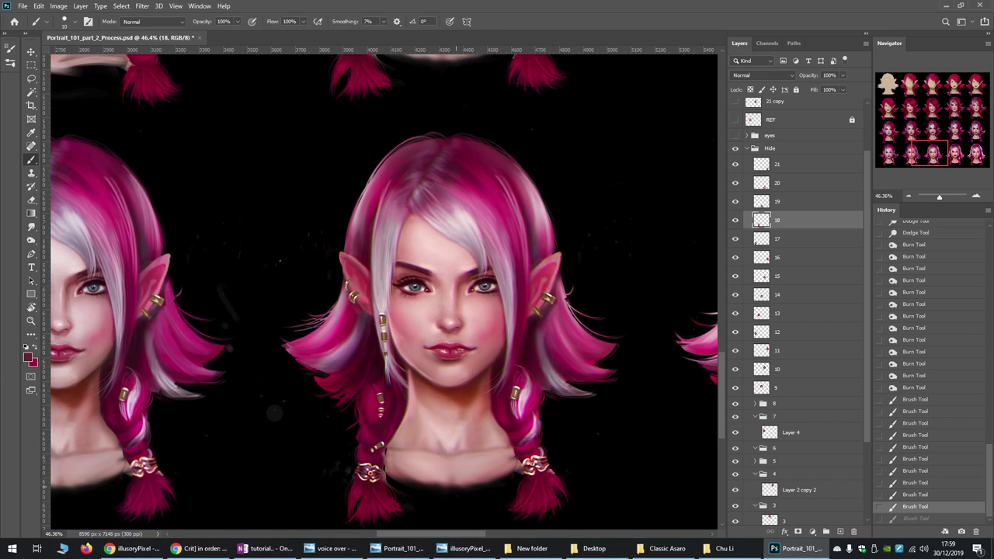
mouse_move(463, 535)
left_mouse_down()
mouse_move(443, 534)
mouse_move(462, 532)
left_mouse_up()
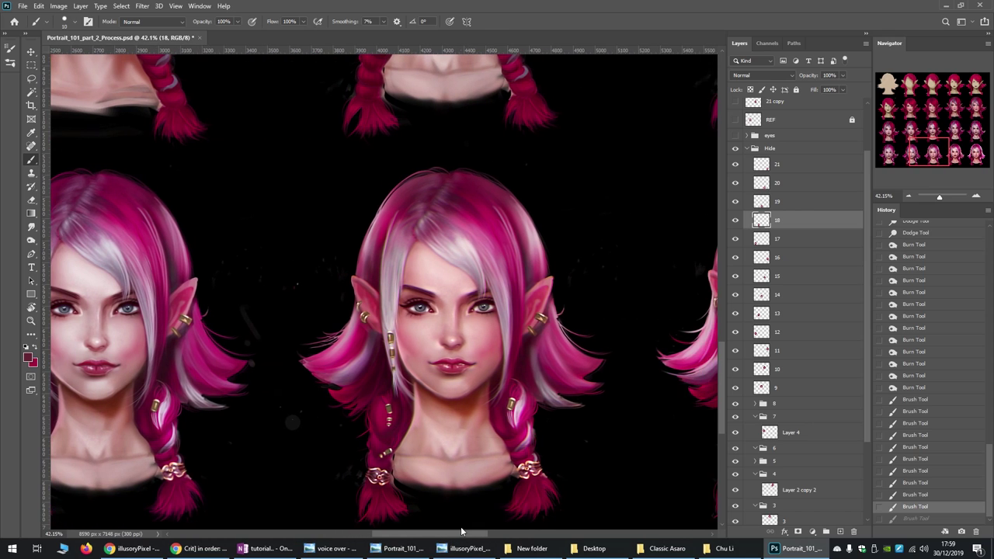
scroll(515, 486, "up", 2)
scroll(542, 449, "up", 1)
scroll(528, 452, "up", 1)
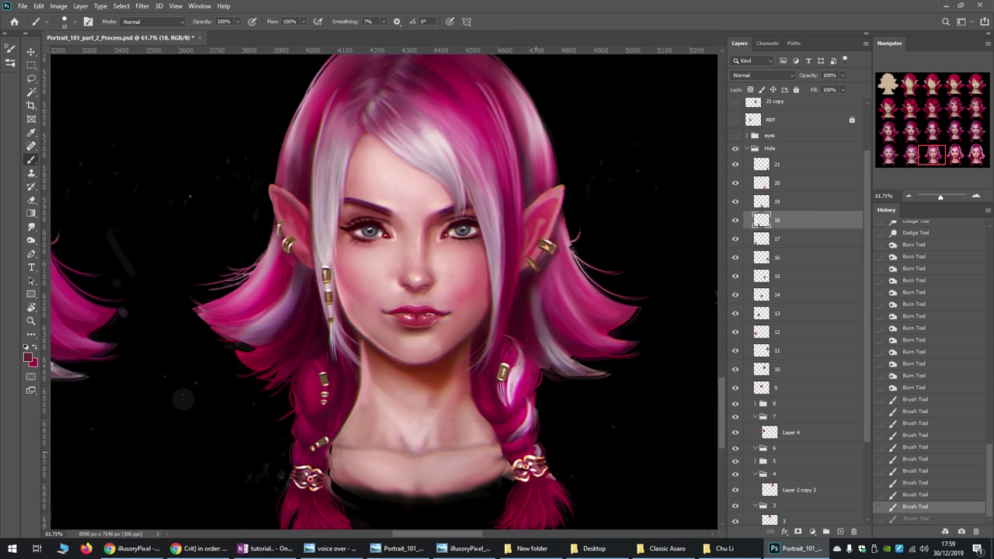
scroll(469, 537, "right", 1)
scroll(458, 336, "down", 1)
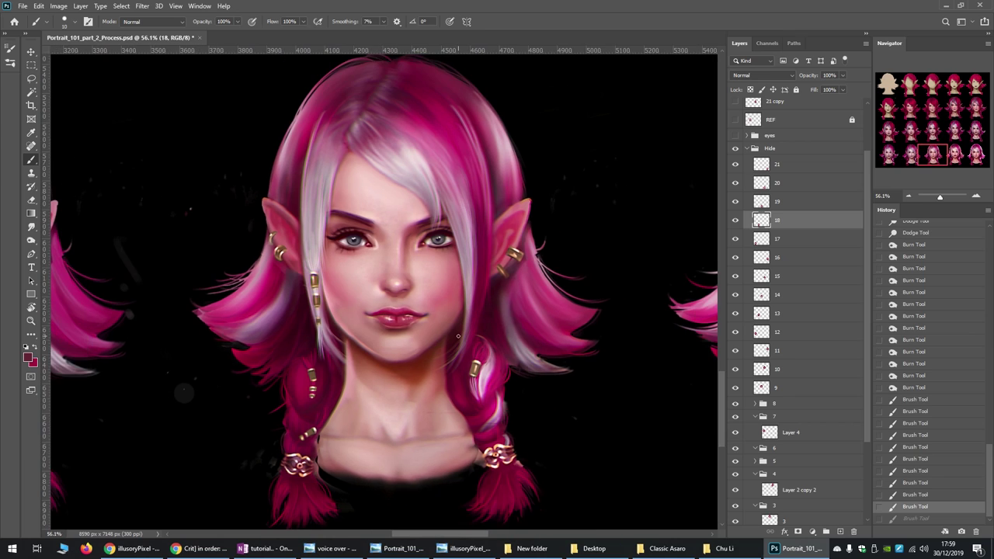
Examine the face, lips and hair of the fourth row's second portrait for comparison with the third
left_click_drag(434, 534, 380, 534)
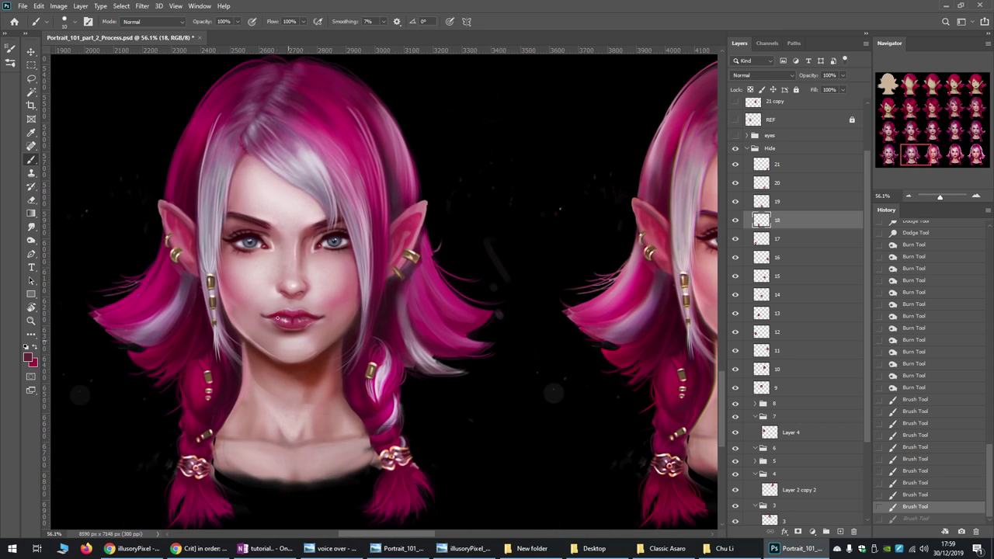
scroll(294, 261, "up", 3)
scroll(294, 262, "up", 4)
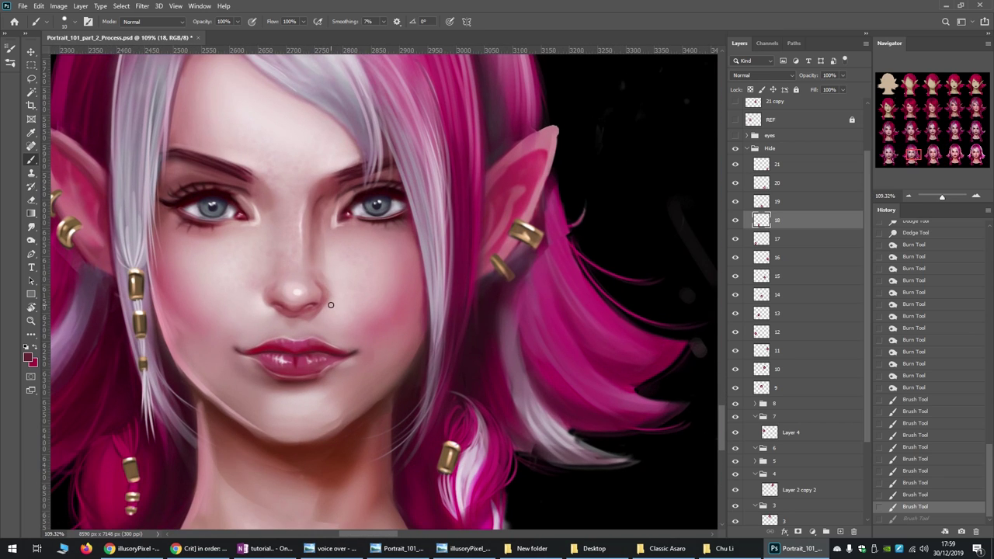
scroll(291, 209, "down", 3)
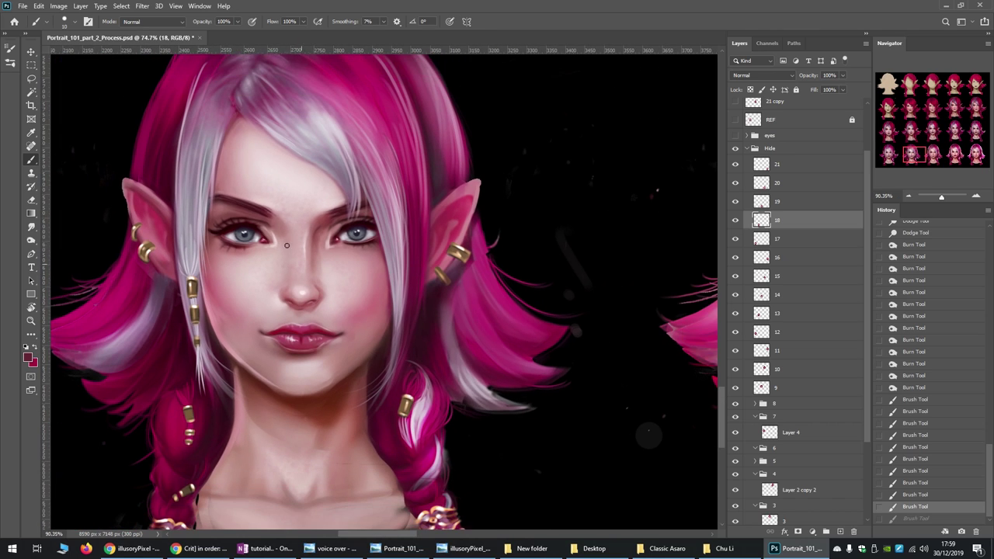
scroll(304, 244, "up", 1)
scroll(303, 244, "down", 4)
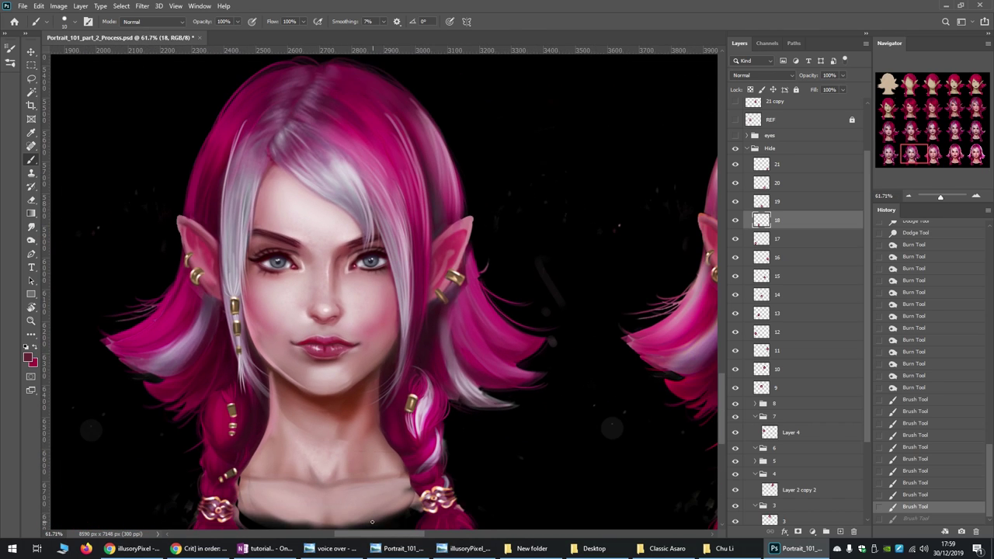
Review the fourth row's third portrait up close and against the neighbouring portraits in its own row and the row above
left_click_drag(369, 534, 423, 534)
scroll(443, 456, "down", 2)
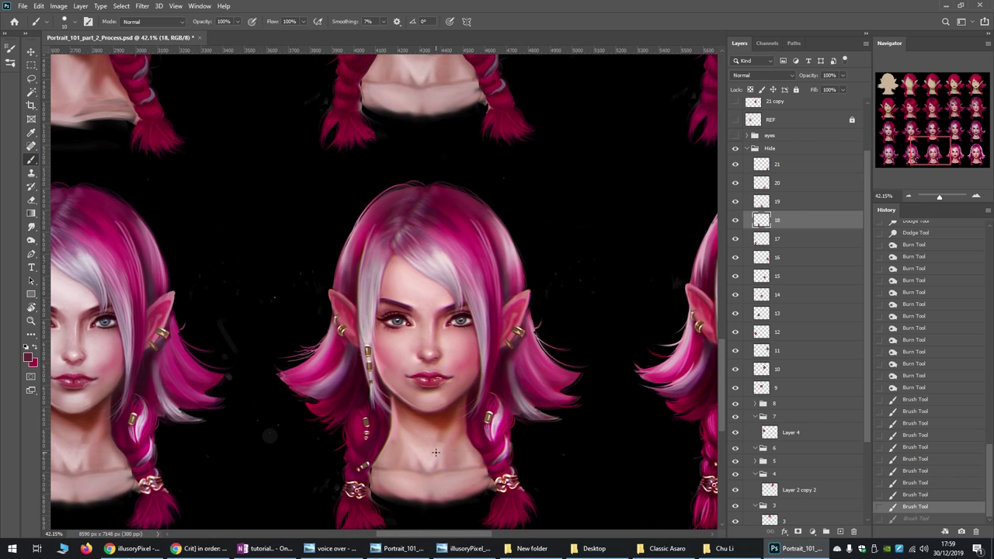
scroll(448, 468, "down", 2)
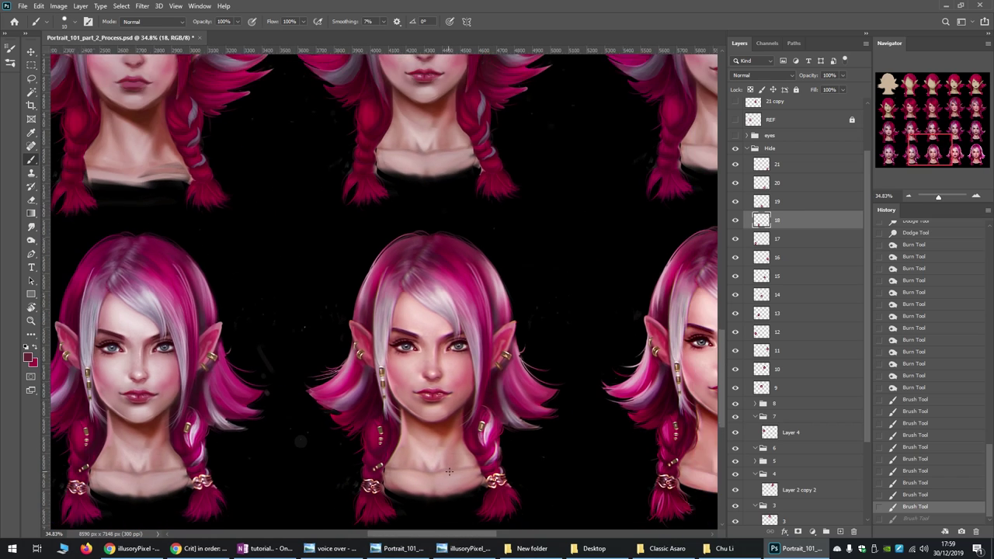
scroll(440, 477, "up", 6)
scroll(438, 473, "up", 1)
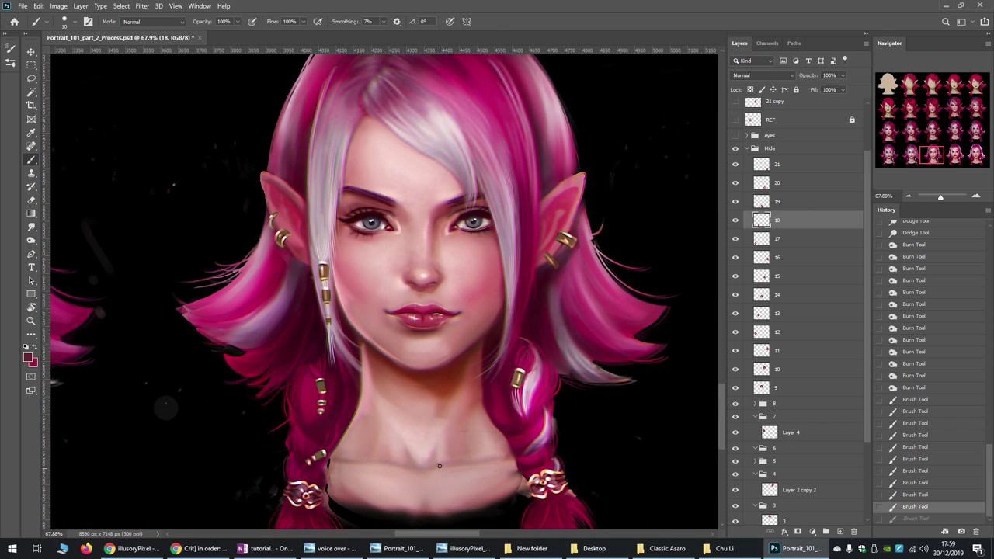
scroll(466, 413, "down", 1)
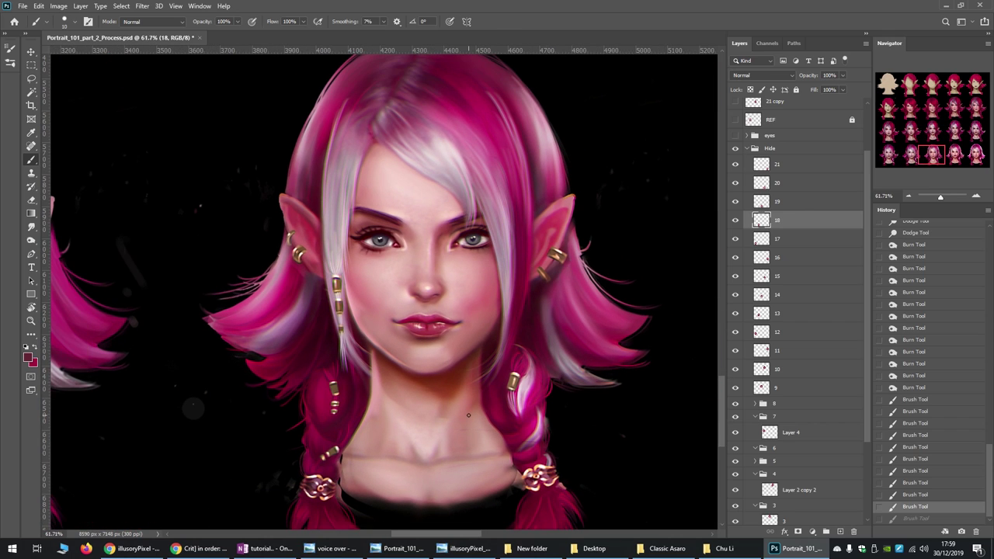
scroll(468, 414, "down", 6)
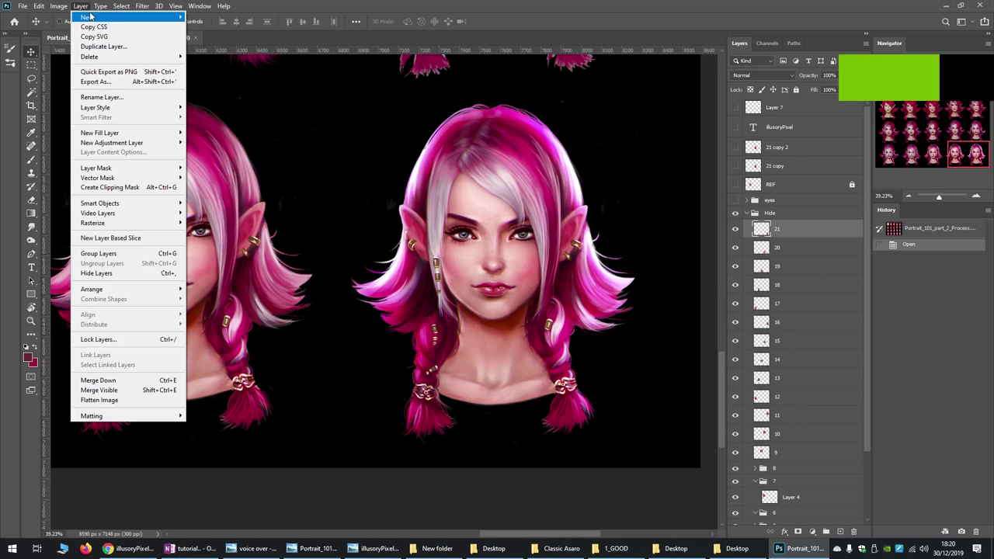
Preview a Hue/Saturation adjustment on layer 21 with hue +6 and saturation at +66, then +55
mouse_move(59, 6)
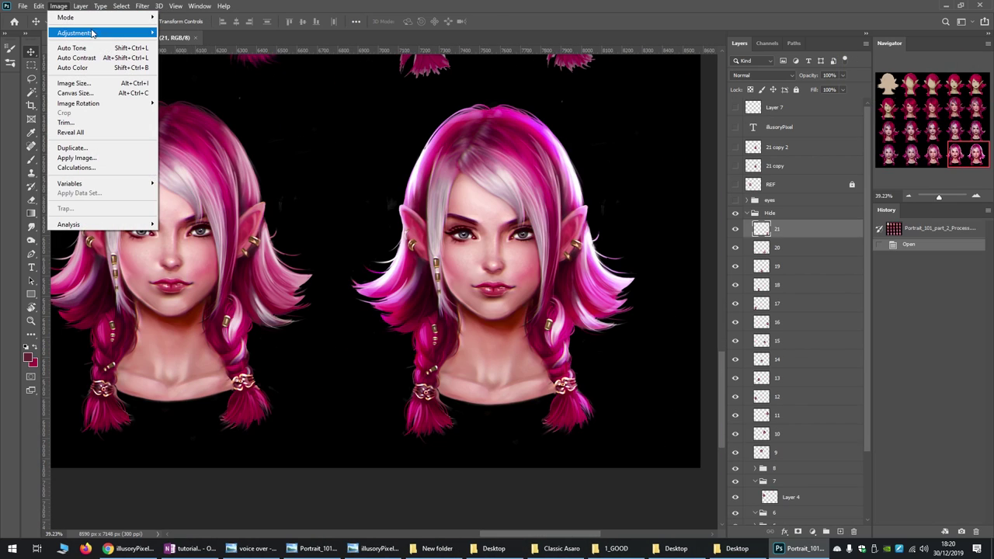
mouse_move(93, 33)
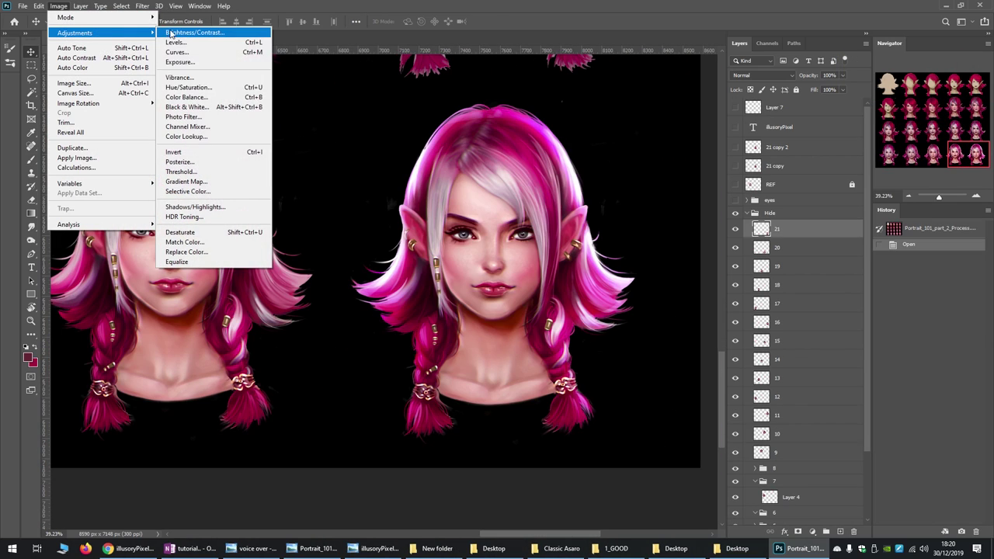
left_click(246, 89)
left_click_drag(487, 110, 227, 99)
left_click_drag(210, 167, 244, 197)
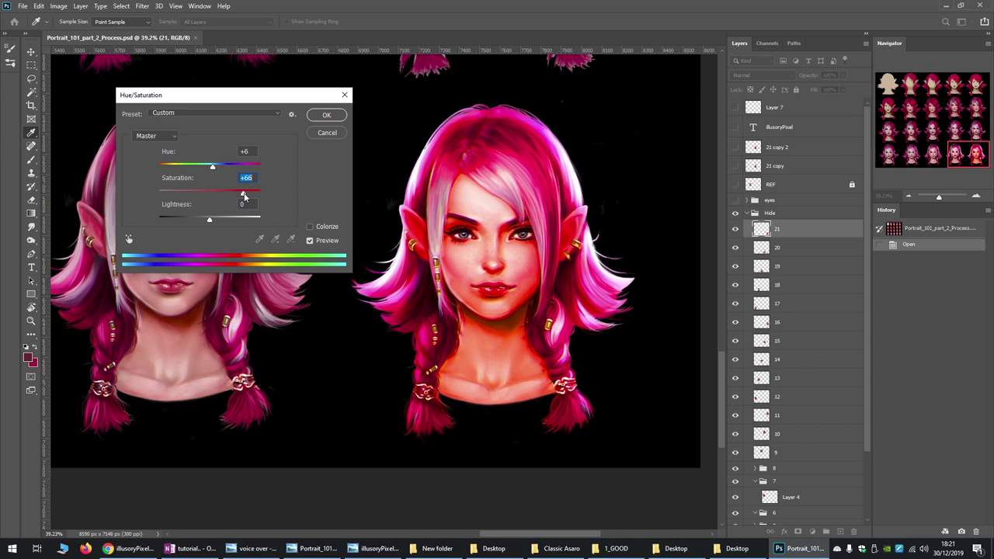
left_click_drag(244, 196, 238, 197)
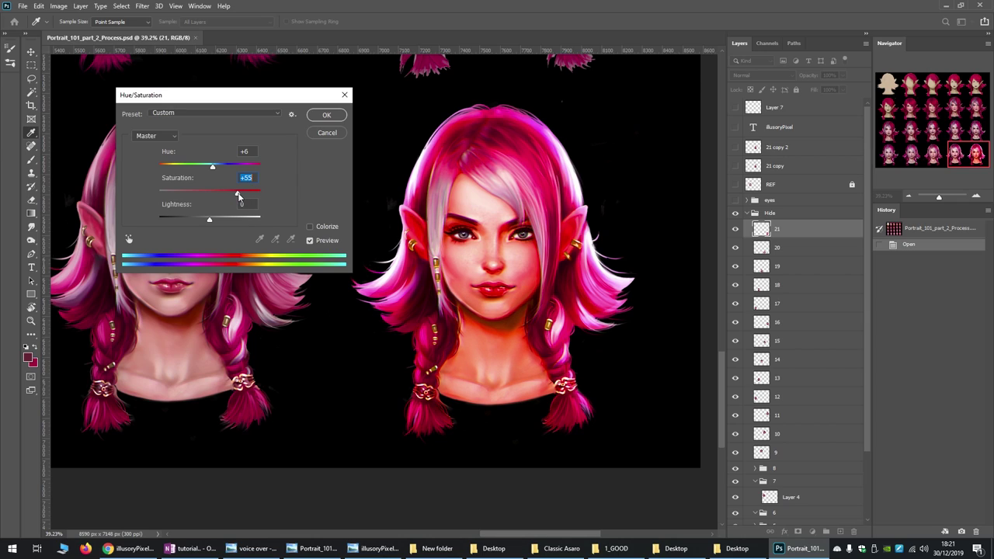
Try saturation -100, then -22 with lightness +3 on the final portrait, and discard the Hue/Saturation adjustment
left_click_drag(238, 198, 134, 189)
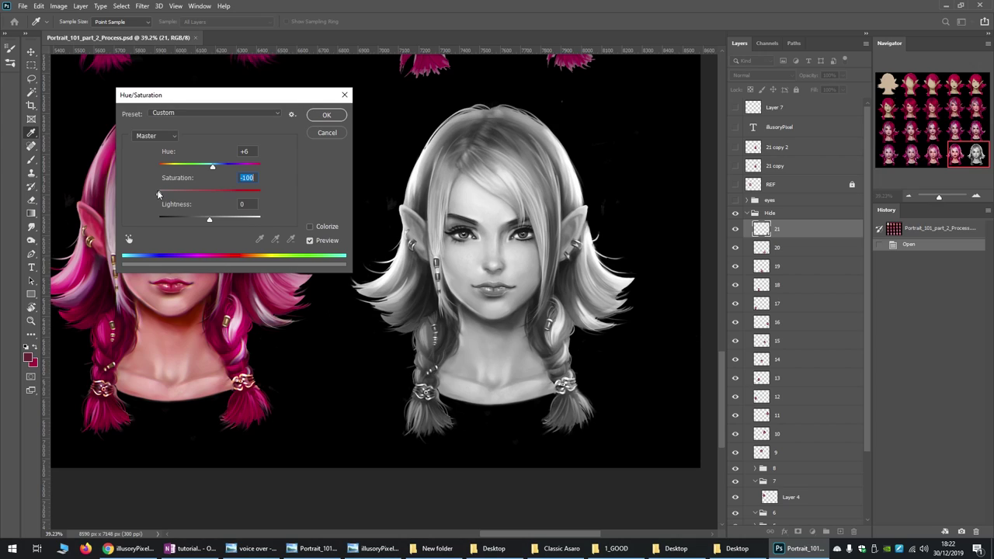
left_click_drag(159, 193, 199, 197)
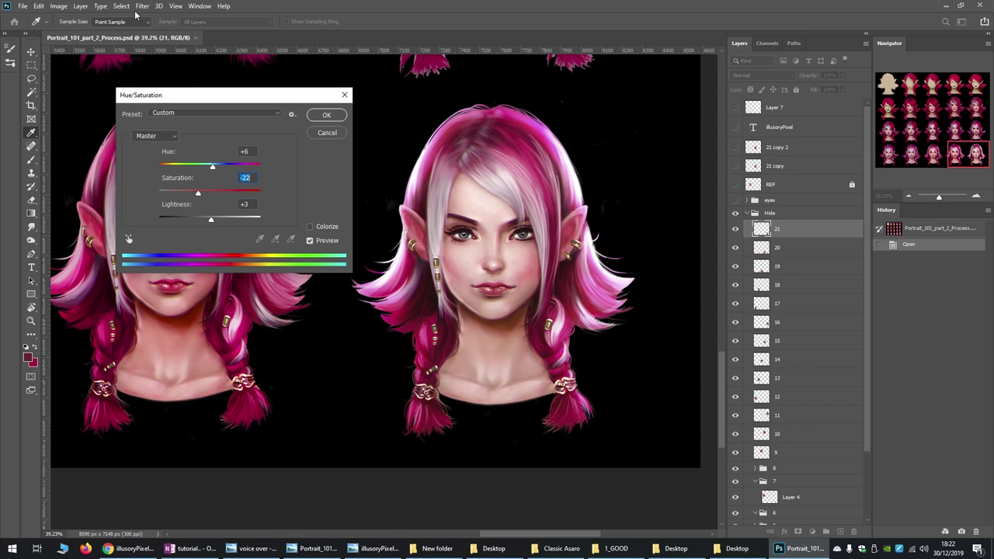
left_click(58, 6)
left_click(327, 132)
left_click(327, 132)
Try a Brightness/Contrast adjustment on layer 21 with brightness 5 and contrast -7, then discard it
left_click(58, 6)
mouse_move(105, 35)
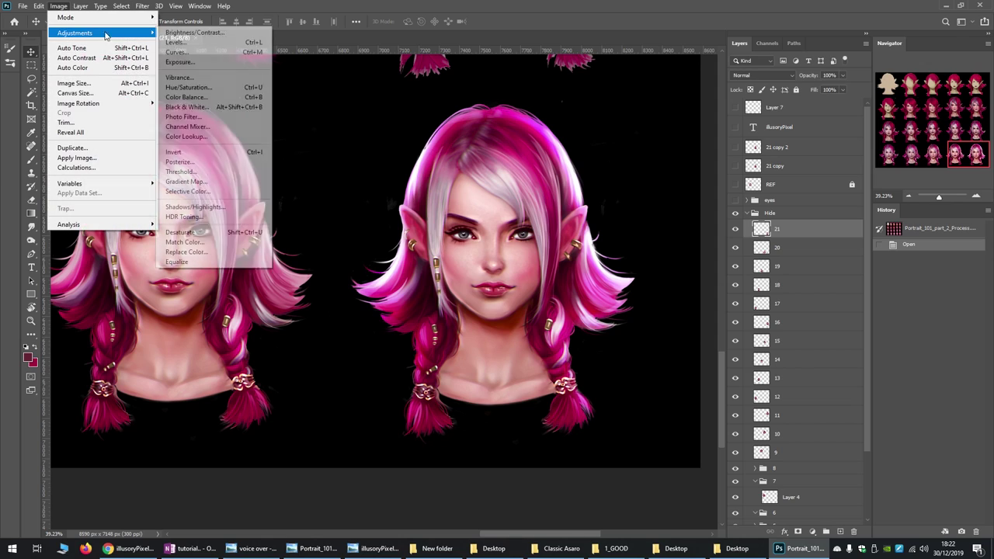
left_click(194, 33)
left_click_drag(466, 143, 332, 201)
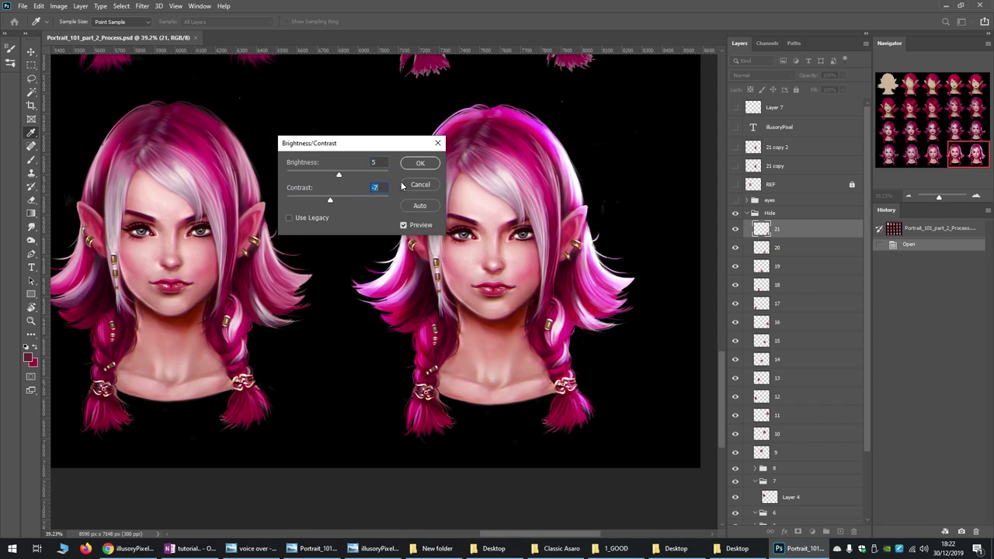
left_click(424, 186)
Try the shadow and highlight input levels on layer 21 in the Levels adjustment, and toggle its preview
left_click(58, 6)
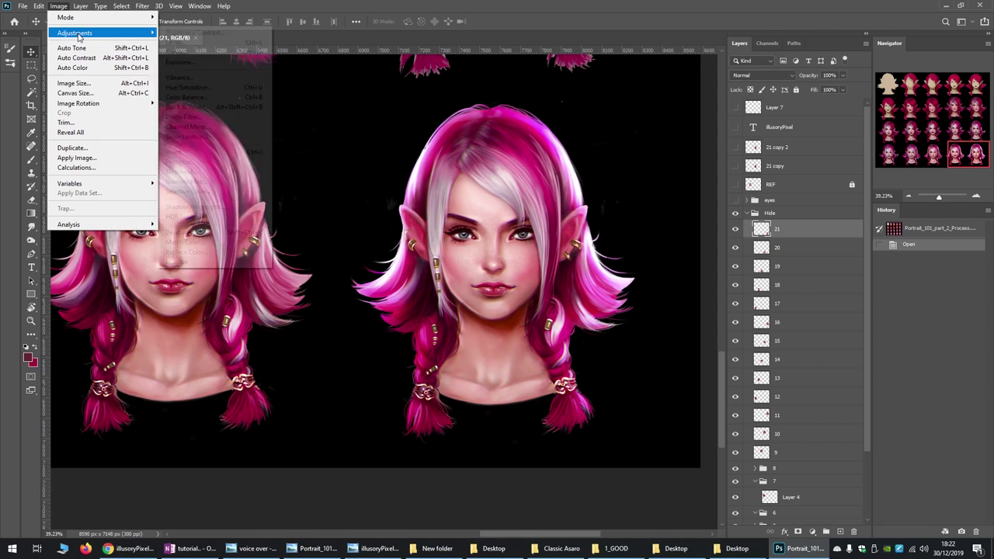
mouse_move(86, 33)
left_click(198, 47)
left_click_drag(653, 134, 266, 141)
left_click_drag(192, 248, 172, 249)
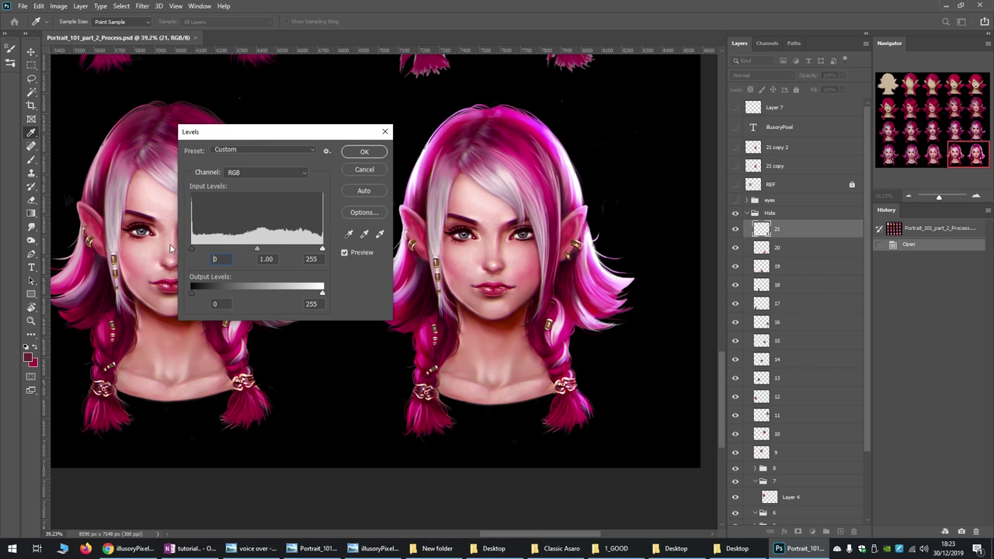
left_click(324, 249)
mouse_move(192, 250)
left_mouse_down()
mouse_move(208, 249)
mouse_move(177, 249)
mouse_move(200, 249)
mouse_move(190, 248)
left_mouse_up()
mouse_move(323, 250)
left_mouse_down()
mouse_move(312, 250)
mouse_move(334, 250)
left_mouse_up()
mouse_move(191, 250)
left_mouse_down()
mouse_move(210, 250)
mouse_move(191, 250)
left_mouse_up()
mouse_move(323, 248)
left_mouse_down()
mouse_move(288, 249)
mouse_move(343, 247)
left_mouse_up()
left_click(344, 252)
Try the midtone input and the output levels on the final portrait, then discard the Levels adjustment
mouse_move(322, 248)
left_mouse_down()
mouse_move(260, 250)
mouse_move(323, 250)
left_mouse_up()
mouse_move(193, 252)
left_mouse_down()
mouse_move(258, 246)
mouse_move(192, 248)
left_mouse_up()
mouse_move(254, 248)
left_mouse_down()
mouse_move(272, 247)
mouse_move(209, 248)
mouse_move(313, 250)
mouse_move(242, 248)
mouse_move(252, 248)
left_mouse_up()
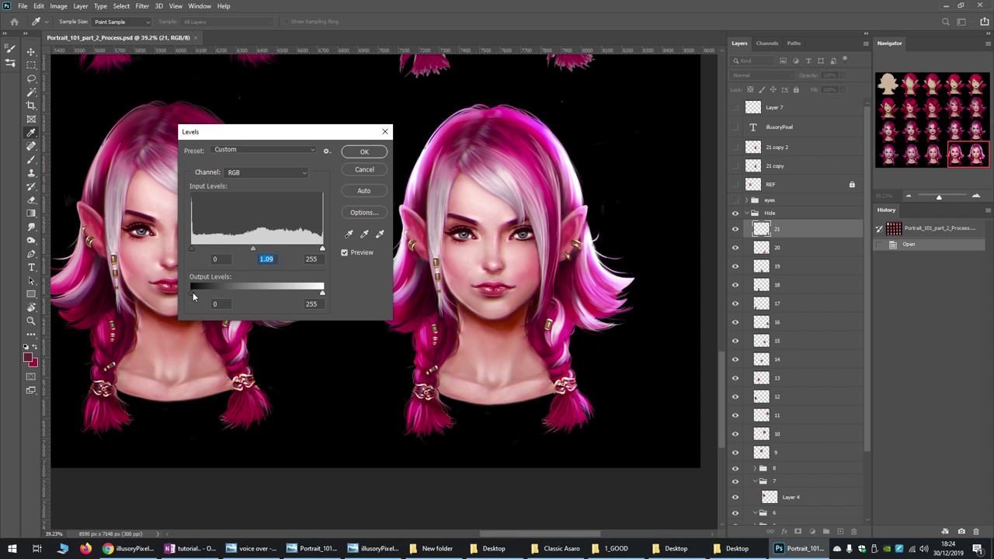
mouse_move(193, 292)
left_mouse_down()
mouse_move(279, 291)
mouse_move(192, 292)
left_mouse_up()
mouse_move(318, 297)
left_mouse_down()
mouse_move(197, 290)
mouse_move(319, 292)
left_mouse_up()
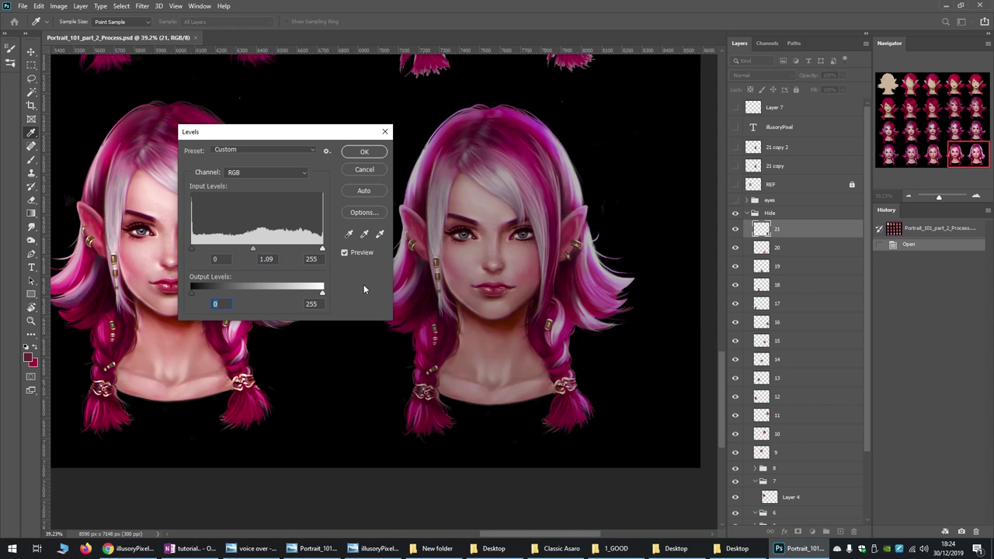
left_click(365, 169)
Start a Color Balance adjustment on layer 21, try the midtones at cyan -100, and set them to +2, 0, -9
left_click(59, 6)
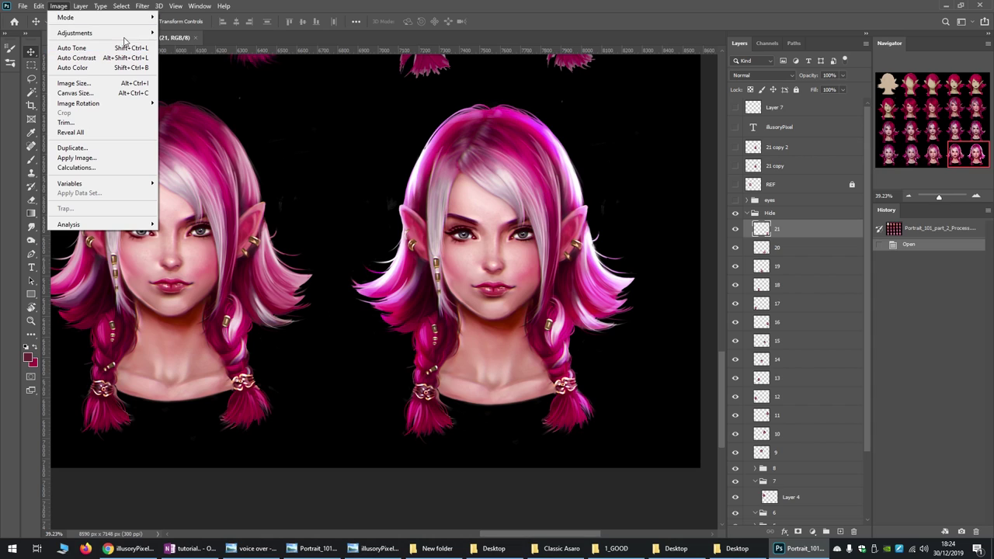
mouse_move(124, 35)
left_click(208, 97)
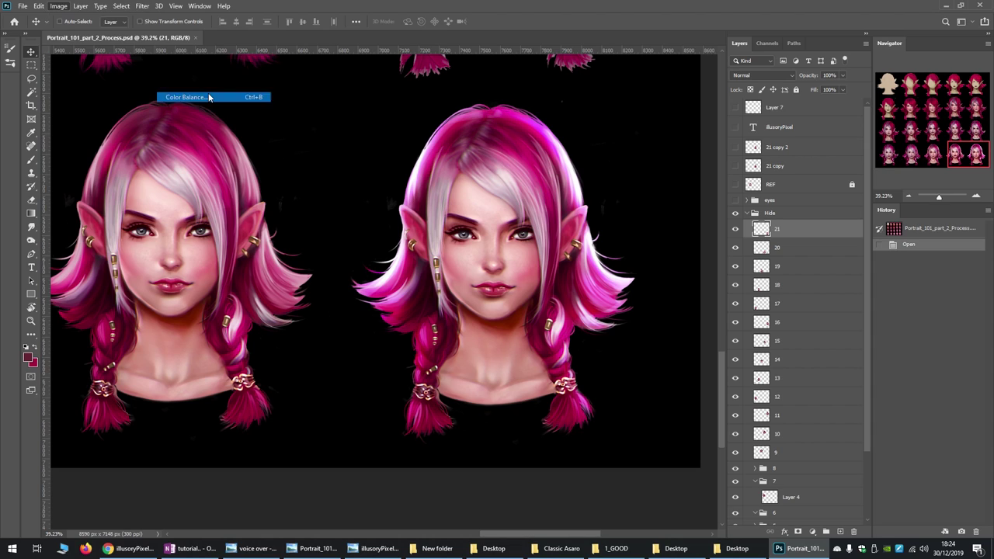
left_click_drag(488, 132, 218, 140)
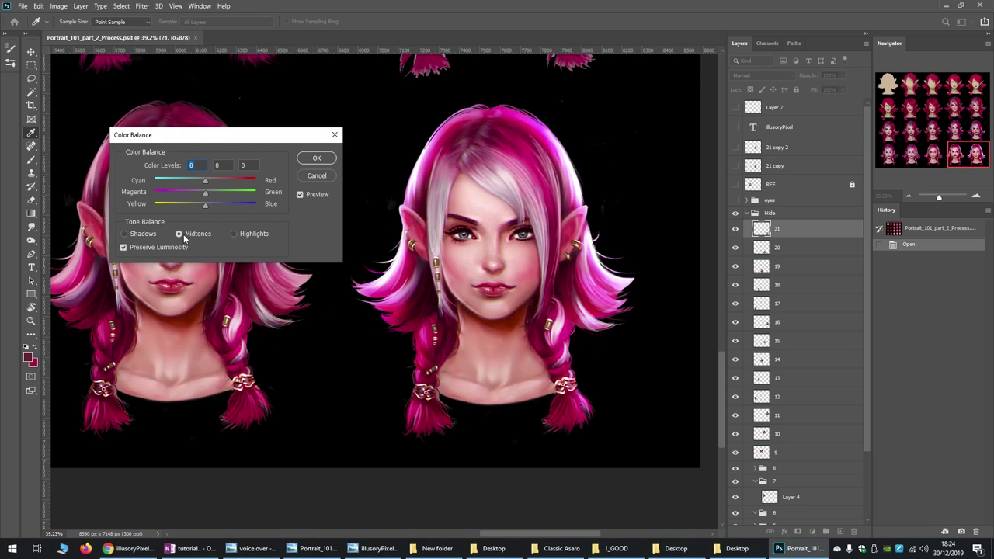
mouse_move(209, 180)
left_mouse_down()
mouse_move(253, 184)
mouse_move(198, 182)
mouse_move(218, 181)
left_mouse_up()
left_click(209, 181)
left_click_drag(205, 179, 154, 182)
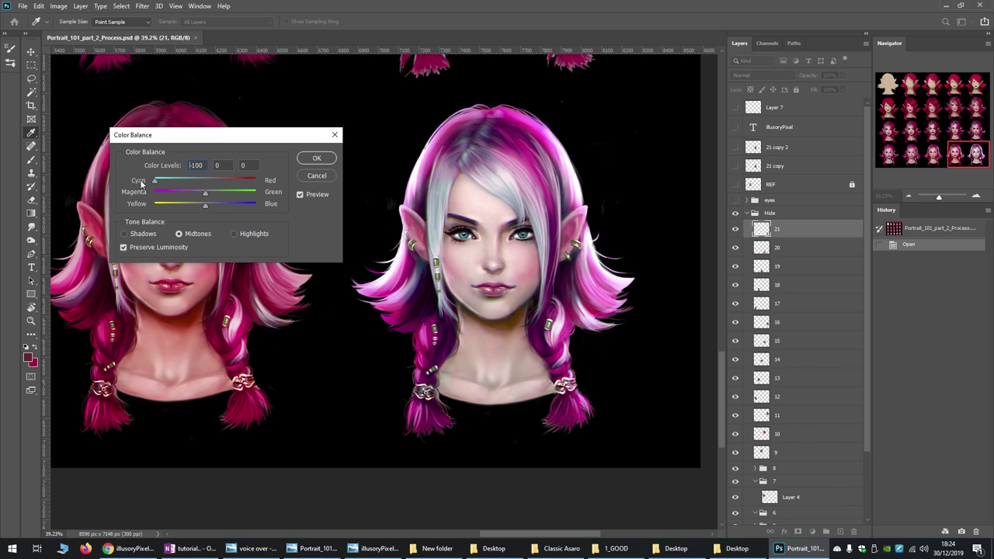
left_click_drag(154, 182, 199, 208)
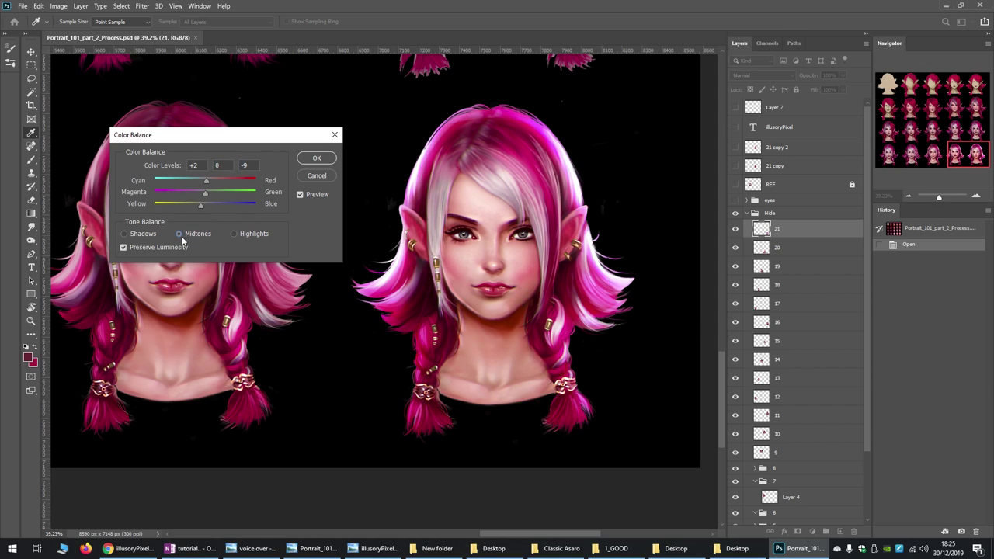
Set the Color Balance highlights to +3, -32, 0 and the shadows to 0, 0, +68
left_click(239, 234)
left_click_drag(225, 180, 189, 193)
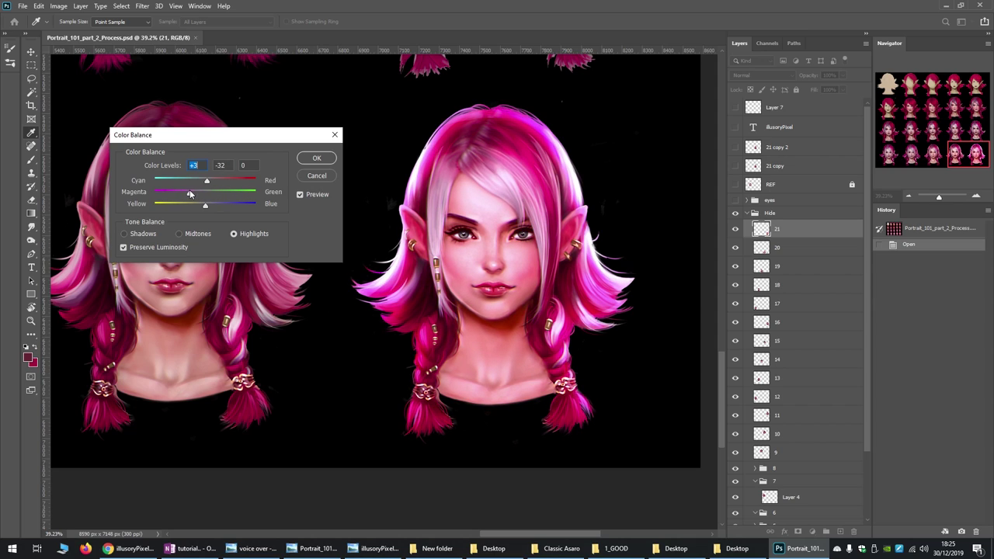
left_click(155, 232)
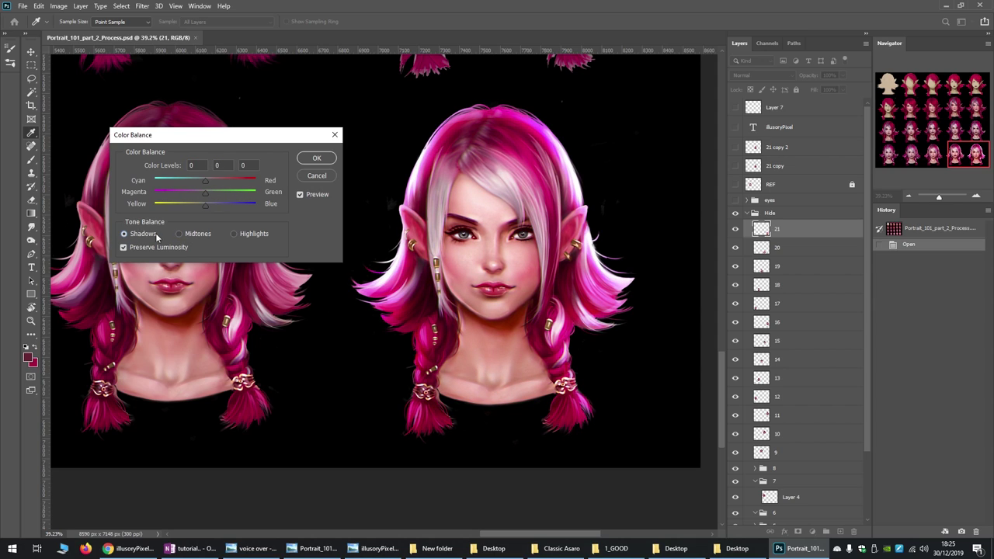
mouse_move(210, 208)
left_mouse_down()
mouse_move(255, 203)
mouse_move(161, 203)
mouse_move(217, 204)
mouse_move(153, 228)
mouse_move(228, 204)
left_mouse_up()
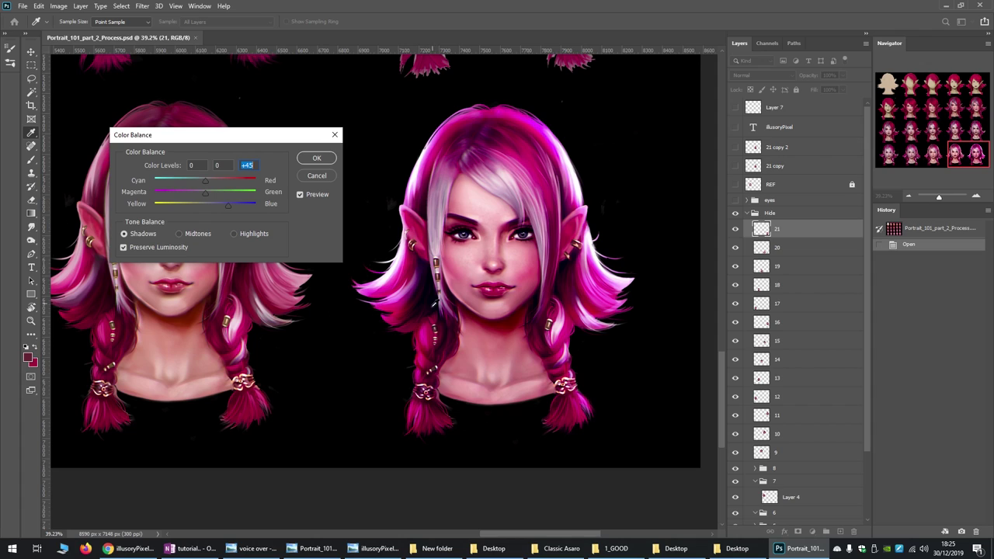
mouse_move(230, 206)
left_mouse_down()
mouse_move(206, 205)
mouse_move(252, 203)
mouse_move(240, 205)
left_mouse_up()
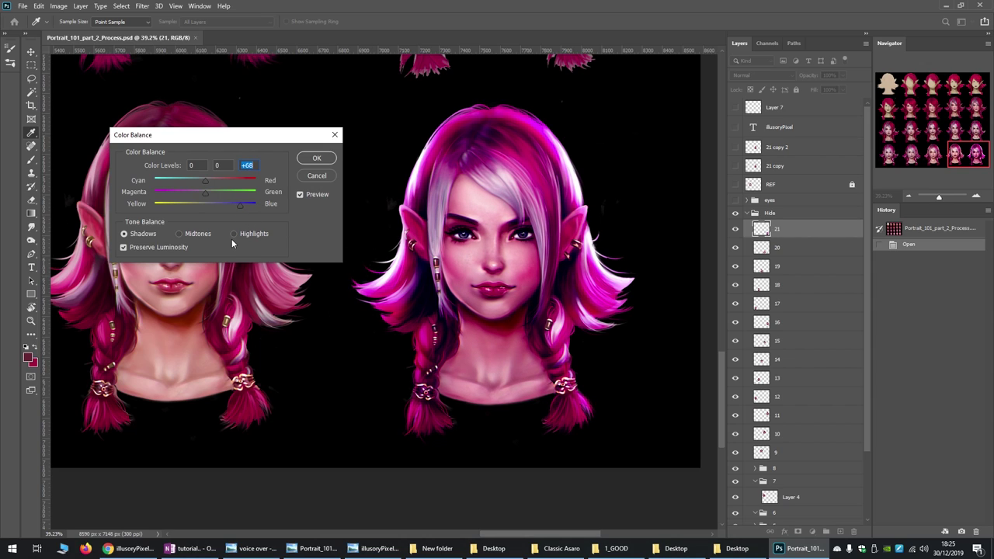
Try the Color Balance highlights at +3, -2, -35, and set the shadows to +5, +14, +55
left_click(244, 234)
left_click_drag(207, 206, 190, 208)
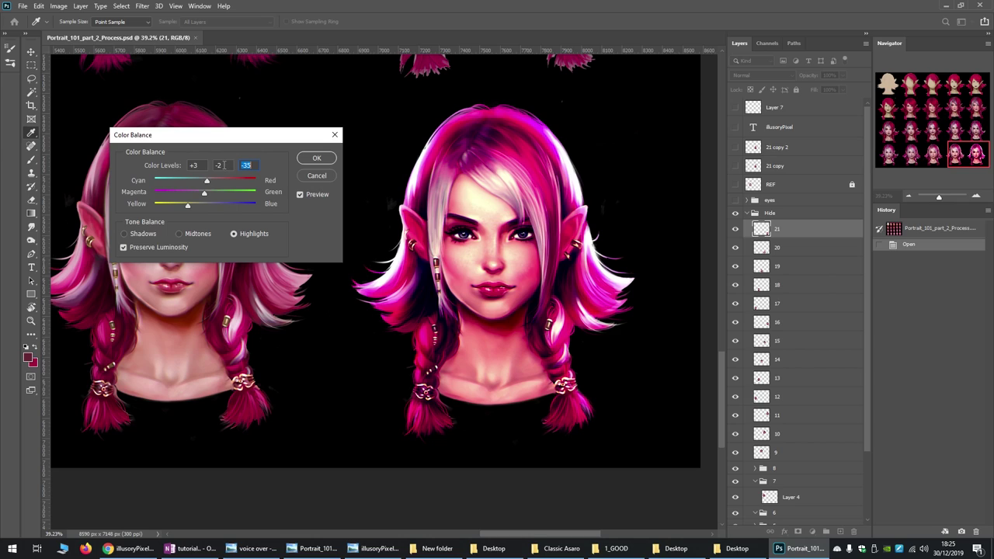
left_click_drag(188, 204, 212, 193)
left_click(144, 233)
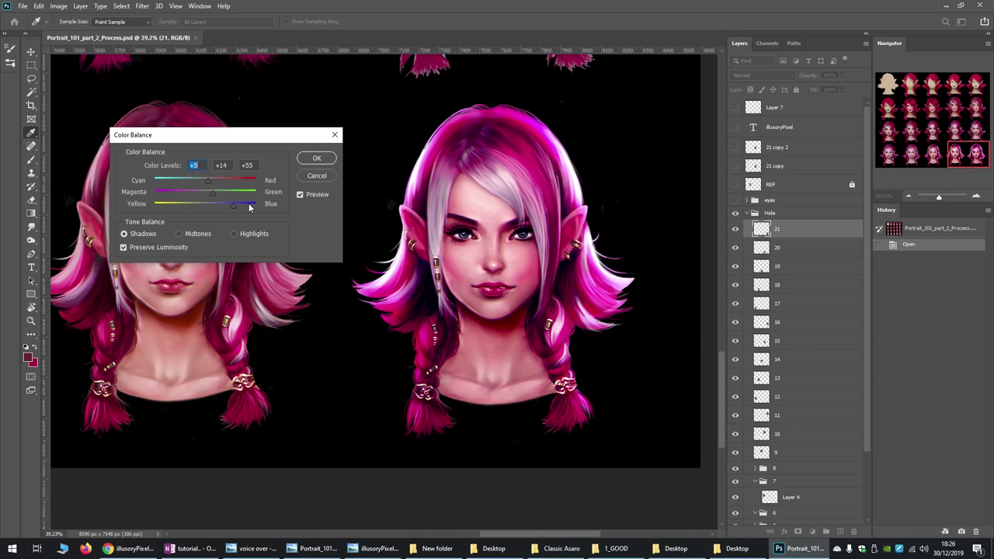
Try the Color Balance midtones at -19, +93, -26 and at -38, -62, +28
left_click(234, 233)
left_click(123, 233)
left_click(250, 236)
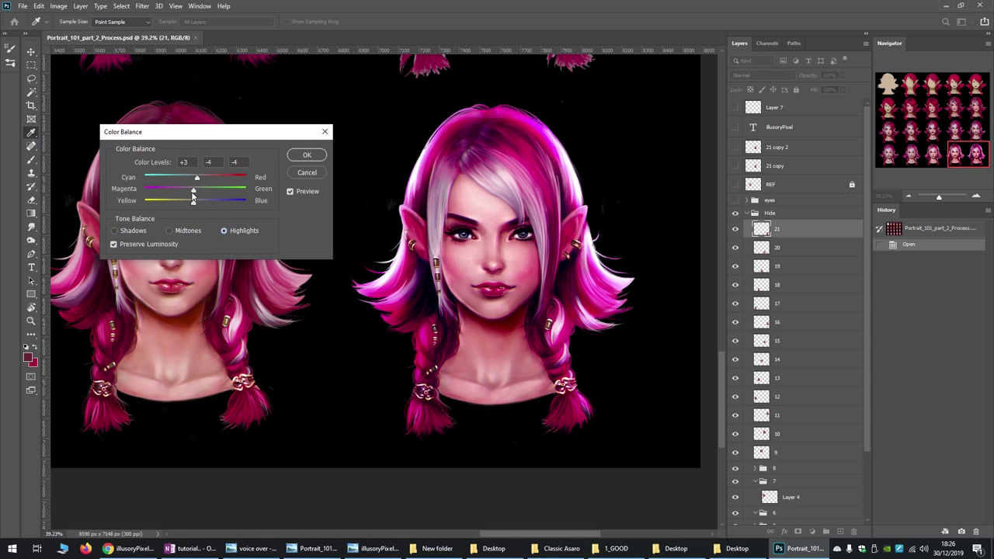
left_click_drag(193, 203, 186, 180)
left_click(192, 228)
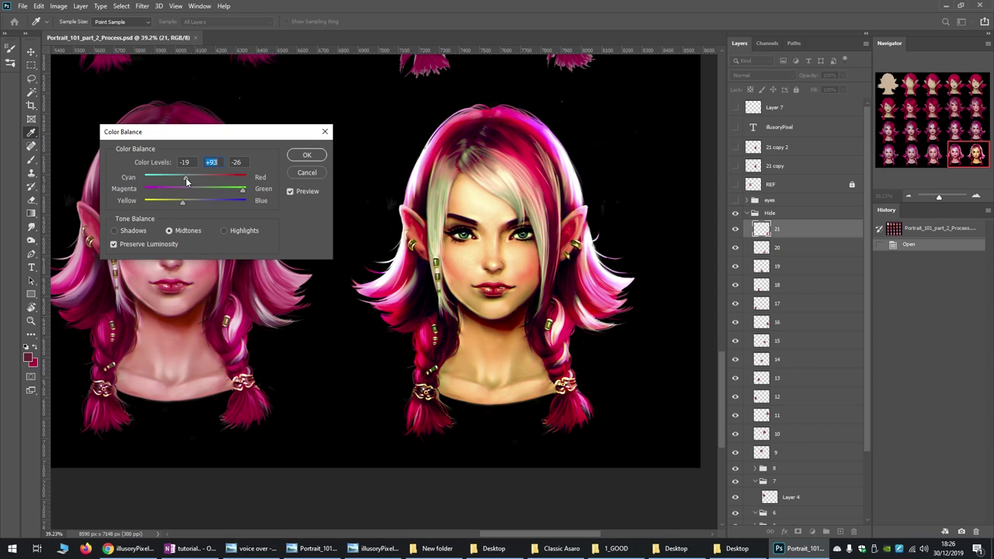
left_click_drag(235, 204, 164, 190)
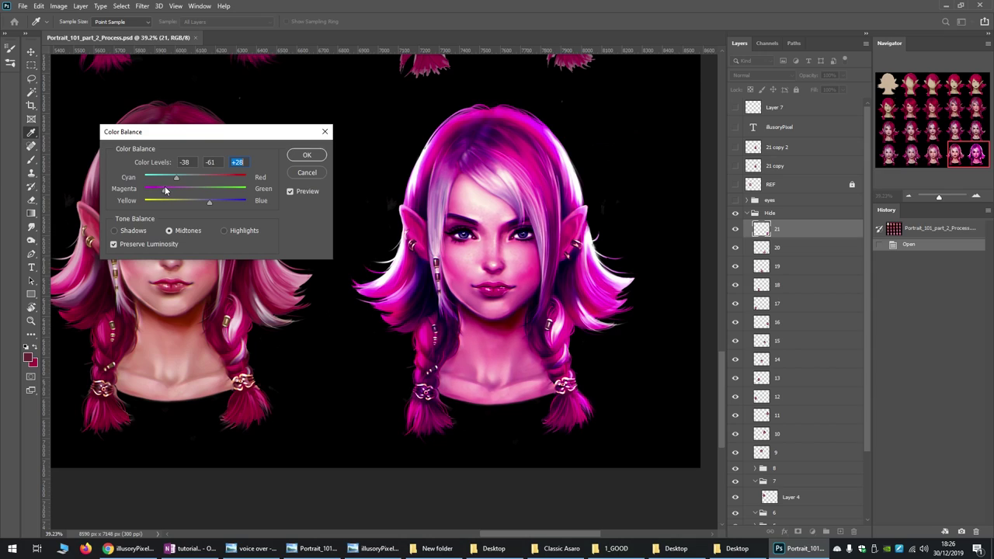
key("Down")
left_click_drag(250, 133, 260, 134)
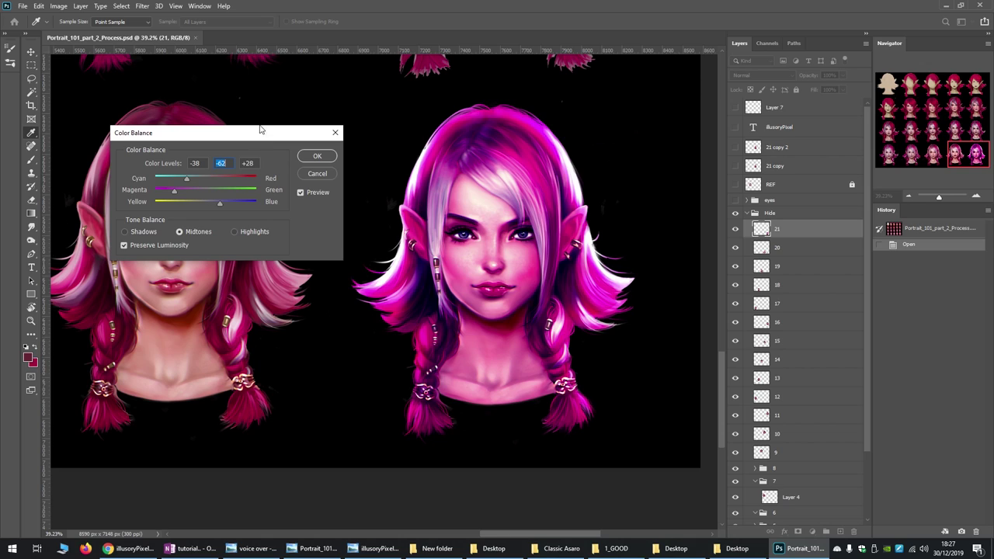
Try midtone levels of +41, +5, -4, shift the portrait to warm golden tones, and apply the Color Balance adjustment to layer 21
left_click_drag(218, 180, 226, 181)
left_click_drag(220, 190, 236, 190)
left_click_drag(237, 202, 228, 179)
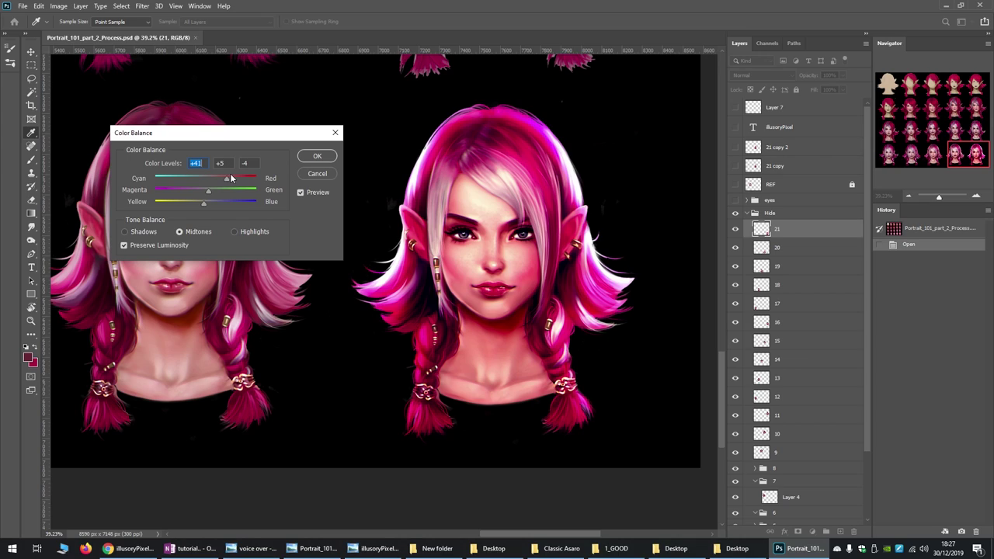
mouse_move(231, 181)
left_mouse_down()
mouse_move(171, 190)
mouse_move(170, 204)
mouse_move(222, 194)
mouse_move(181, 183)
mouse_move(218, 184)
left_mouse_up()
left_click(317, 156)
key("v")
Compare the recoloured final portrait with the earlier stages across the grid, and select the middle portrait of the third row on layer 14
scroll(409, 194, "down", 2)
scroll(410, 194, "down", 3)
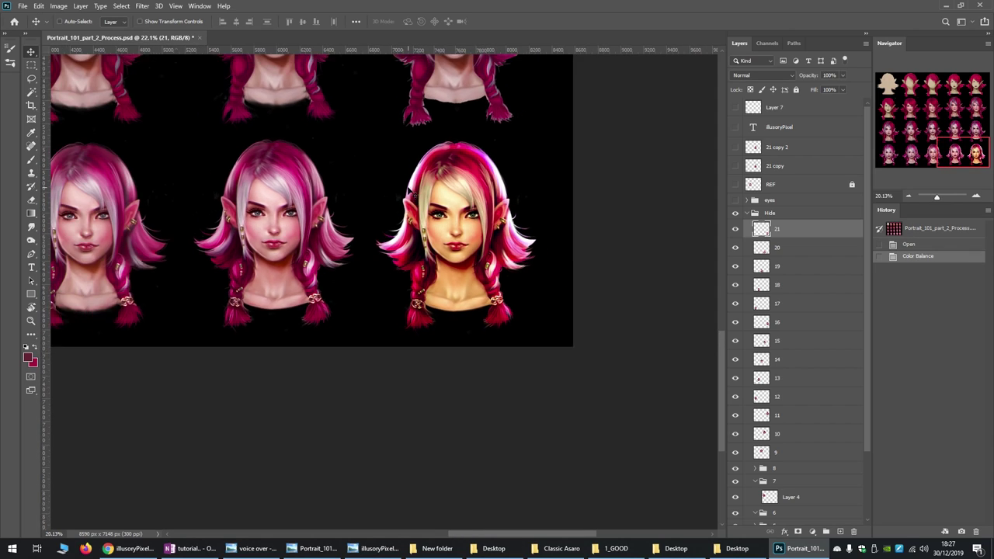
left_click_drag(722, 312, 726, 265)
scroll(660, 299, "down", 1)
scroll(491, 278, "down", 1)
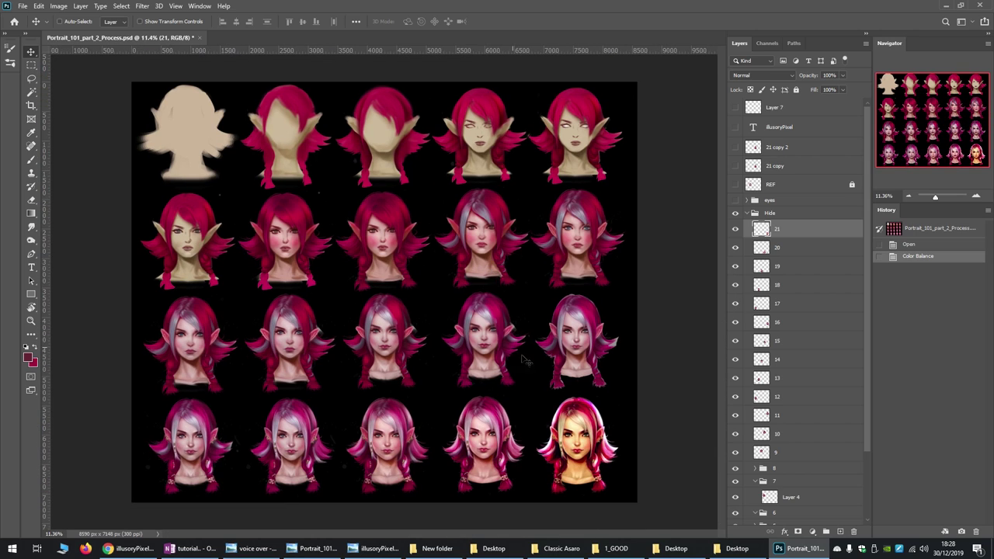
scroll(403, 241, "up", 1)
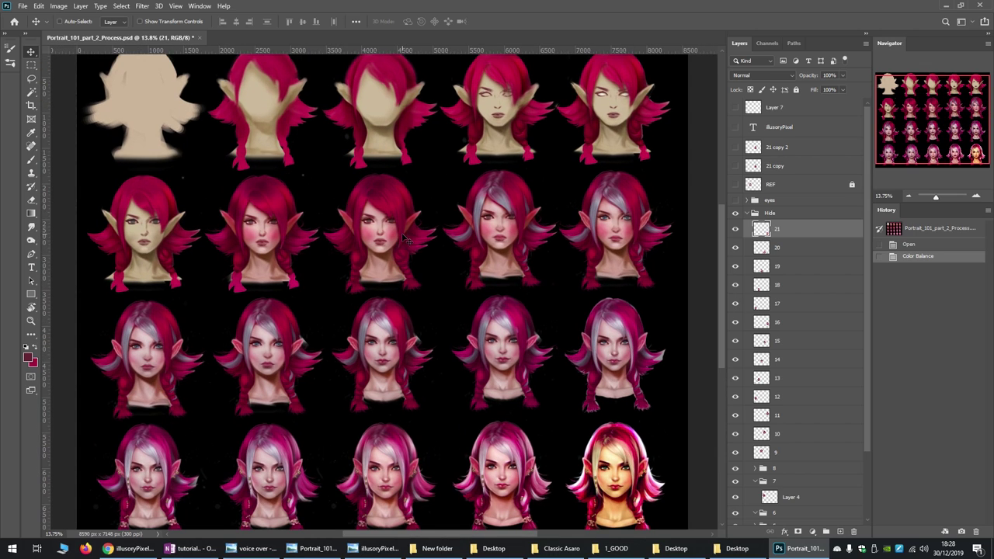
scroll(404, 239, "down", 1)
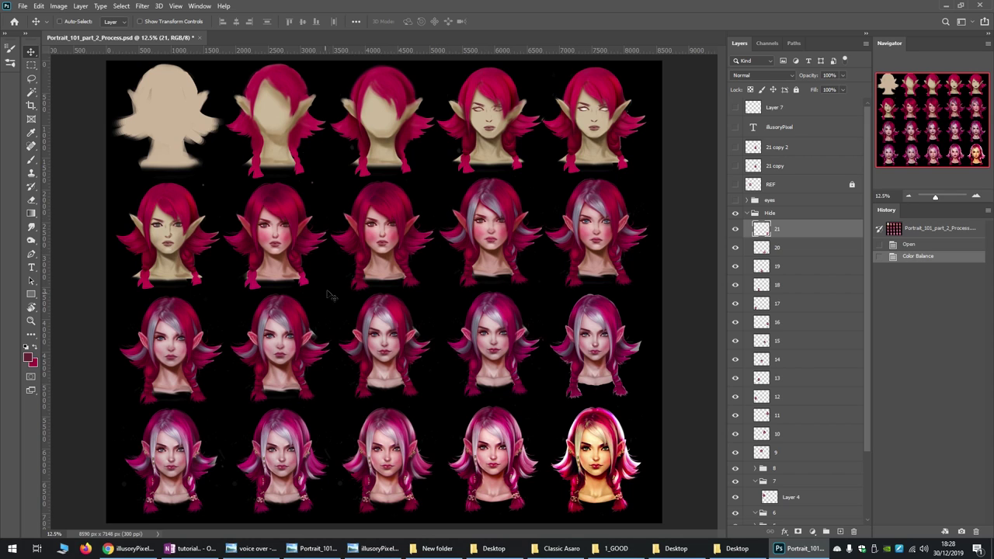
scroll(389, 380, "up", 3)
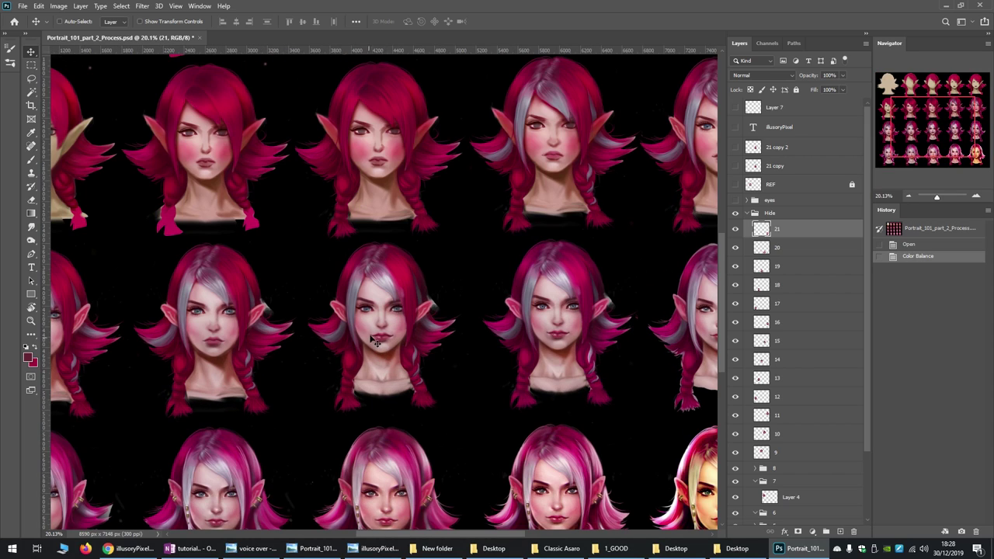
scroll(377, 338, "down", 1)
scroll(458, 333, "down", 1)
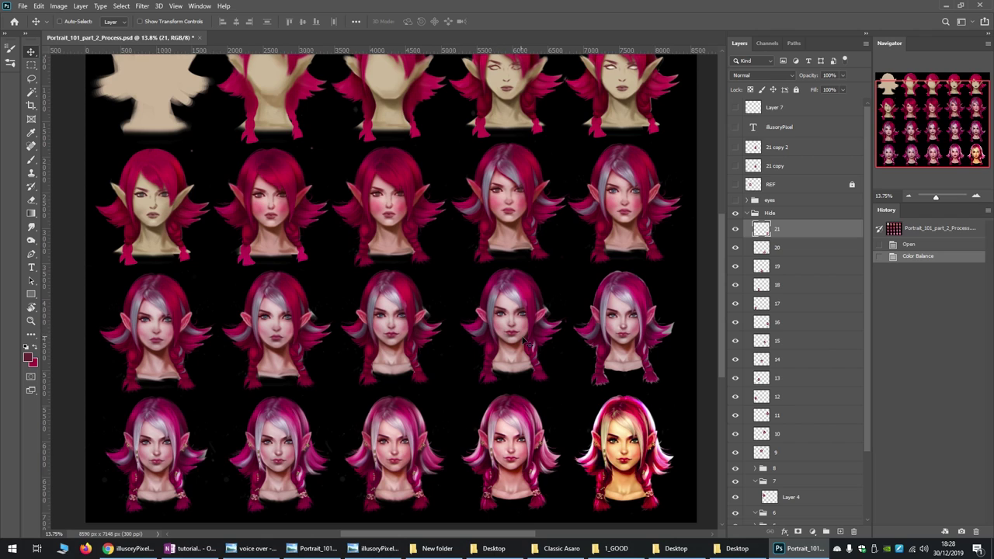
scroll(528, 339, "up", 2)
scroll(547, 361, "down", 1)
scroll(546, 376, "down", 1)
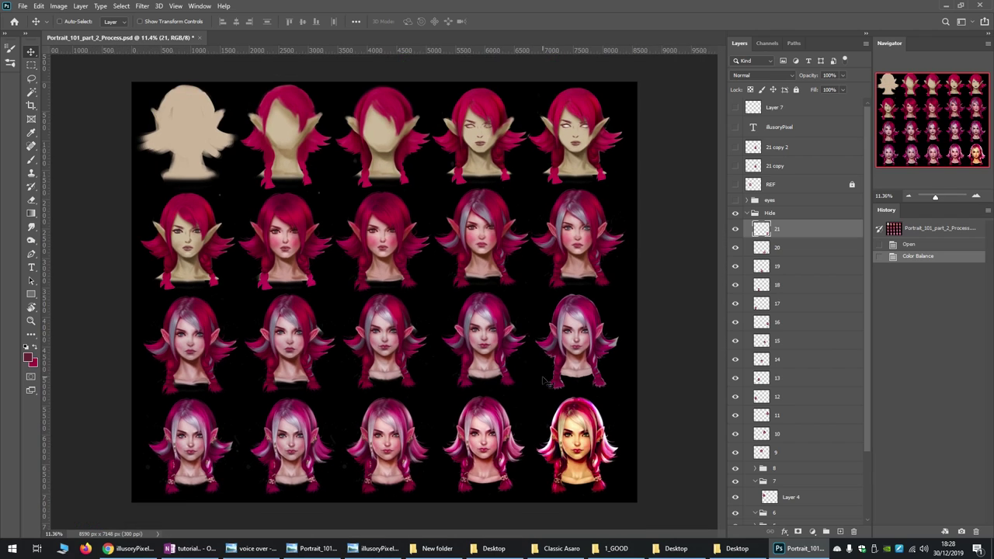
scroll(450, 388, "up", 1)
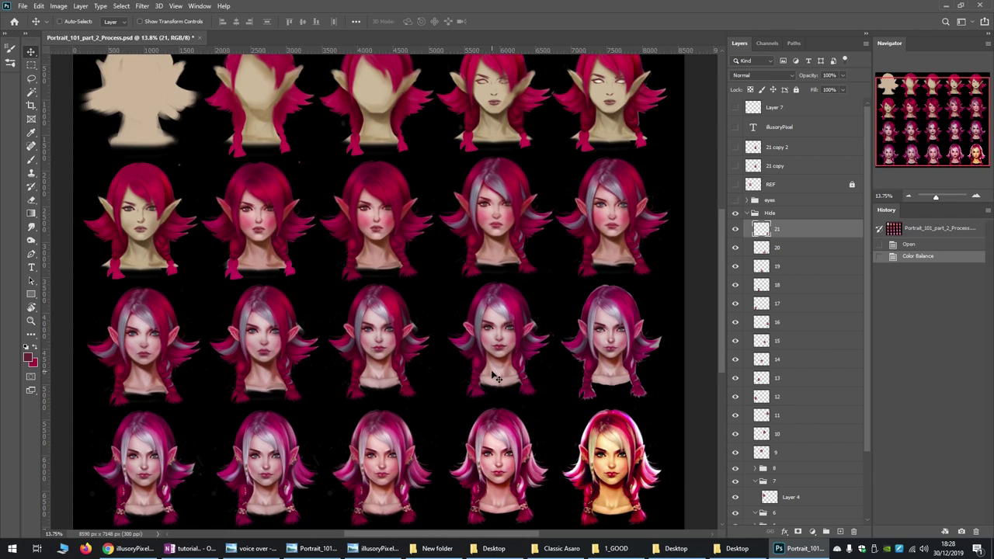
scroll(497, 379, "down", 1)
scroll(494, 395, "down", 1)
scroll(525, 423, "up", 2)
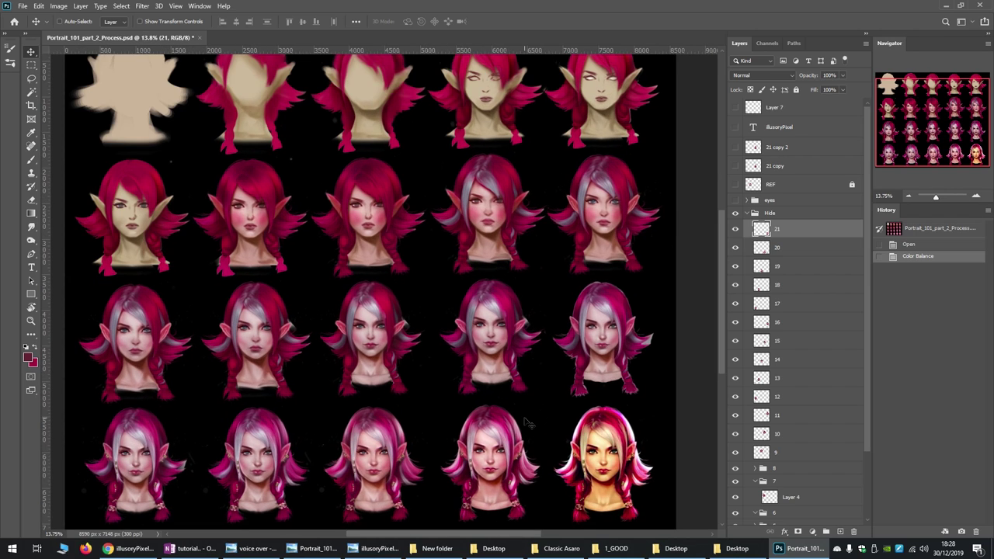
scroll(512, 454, "up", 1)
scroll(726, 342, "down", 1)
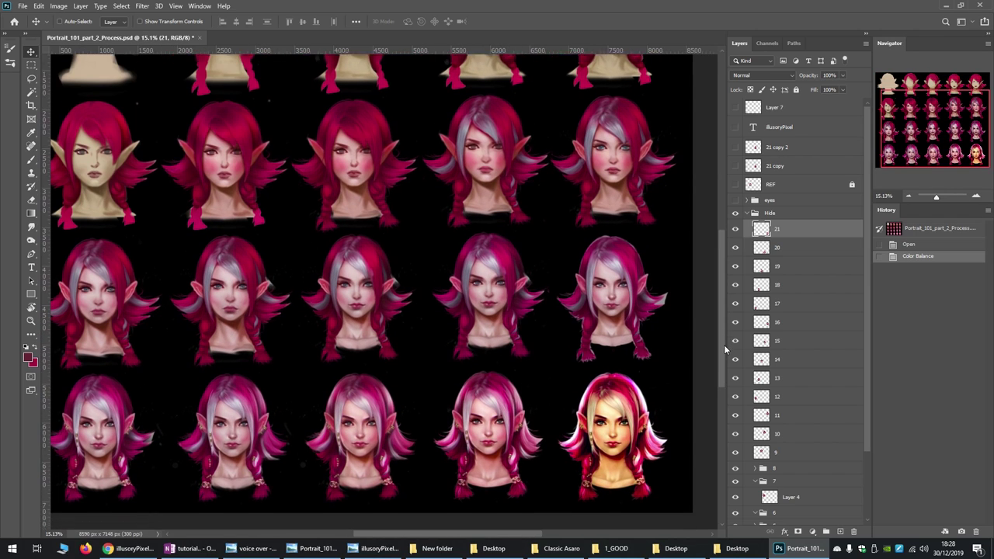
scroll(725, 349, "down", 2)
scroll(330, 235, "up", 1)
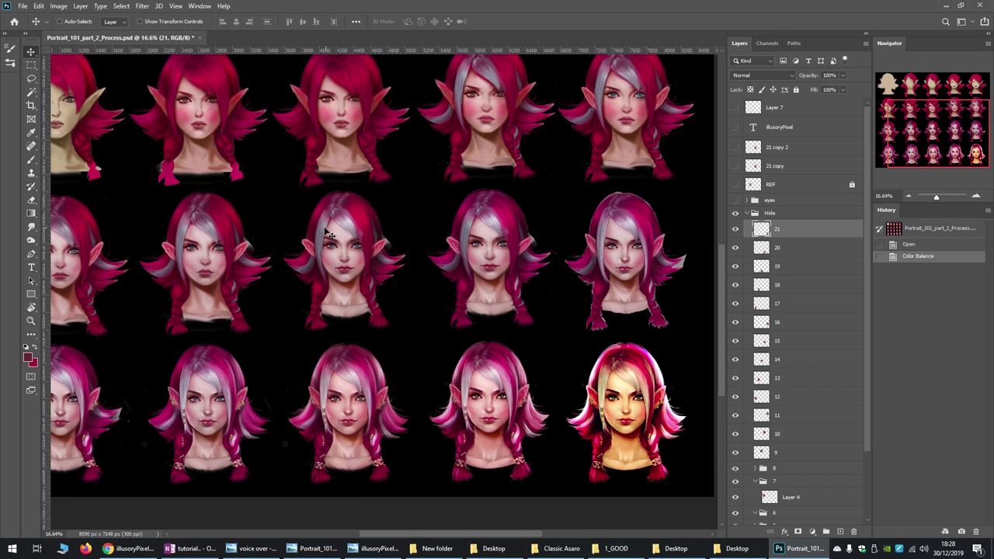
scroll(473, 442, "down", 1)
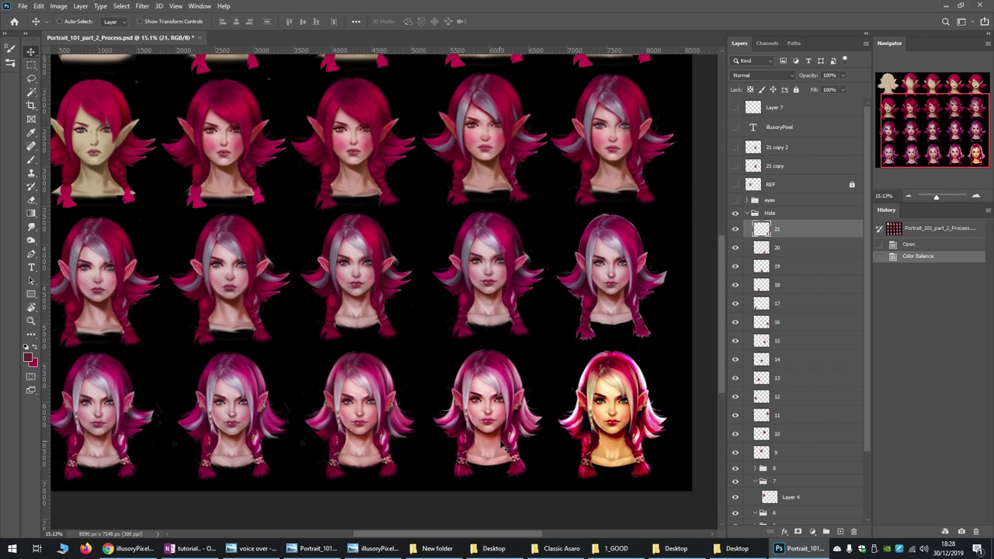
scroll(504, 434, "up", 1)
scroll(503, 423, "up", 1)
scroll(505, 427, "down", 2)
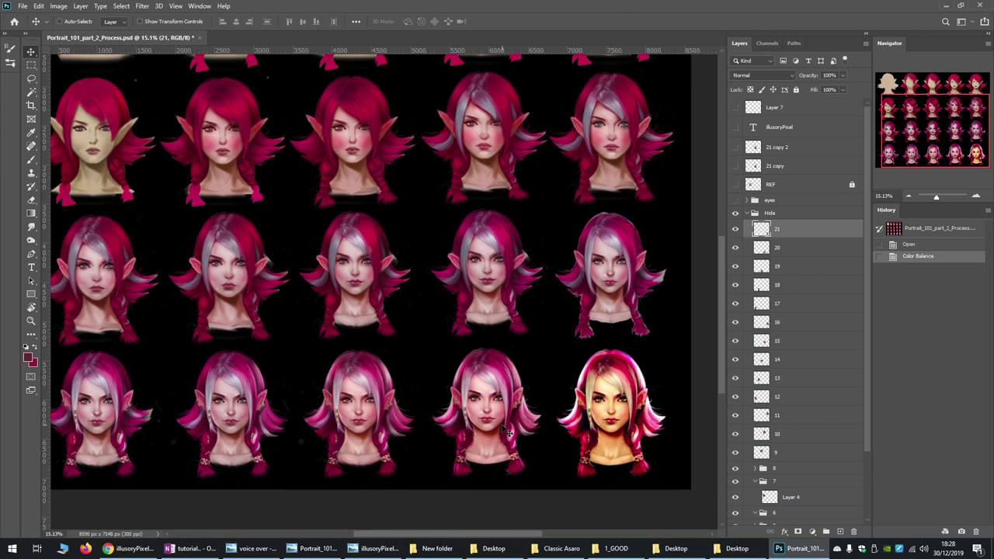
scroll(508, 433, "up", 1)
scroll(361, 264, "down", 1)
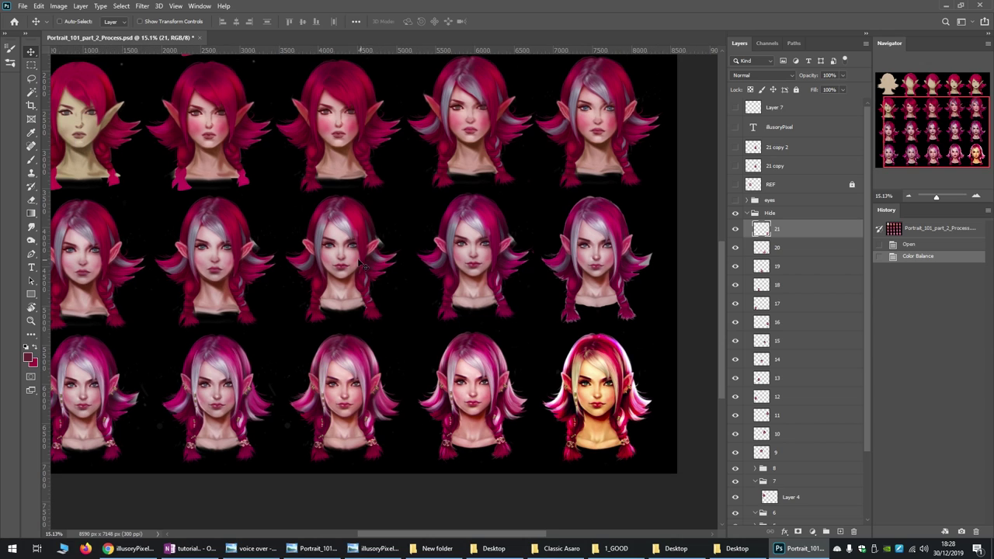
scroll(357, 260, "up", 2)
left_click(339, 243)
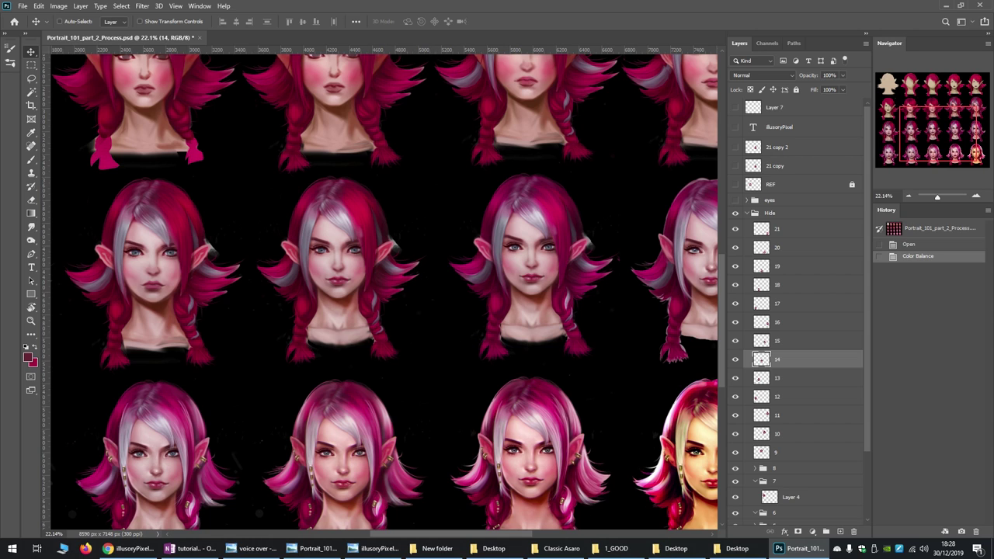
Switch to Chrome, search Google for "jane x-men" in a new tab, and browse the image results
key("alt+Tab")
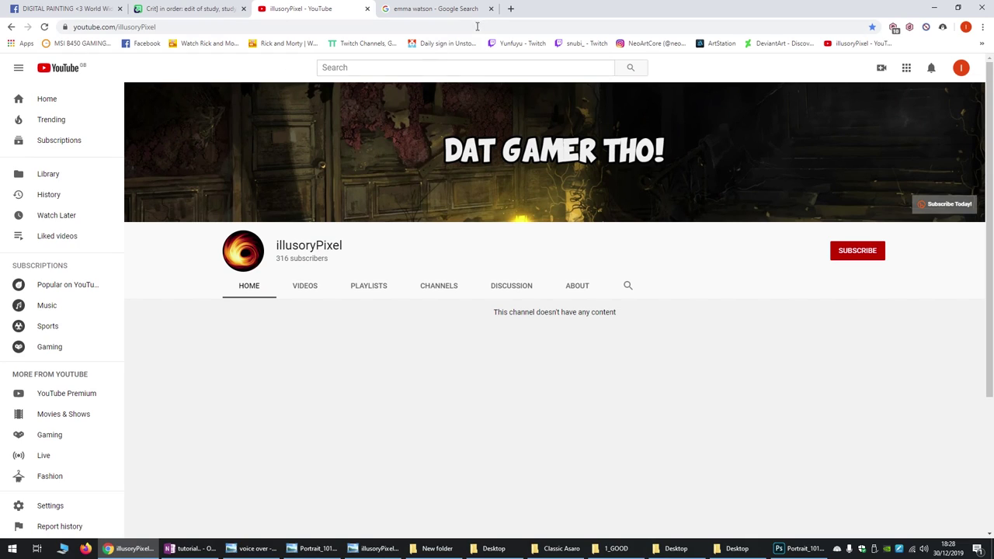
left_click(510, 8)
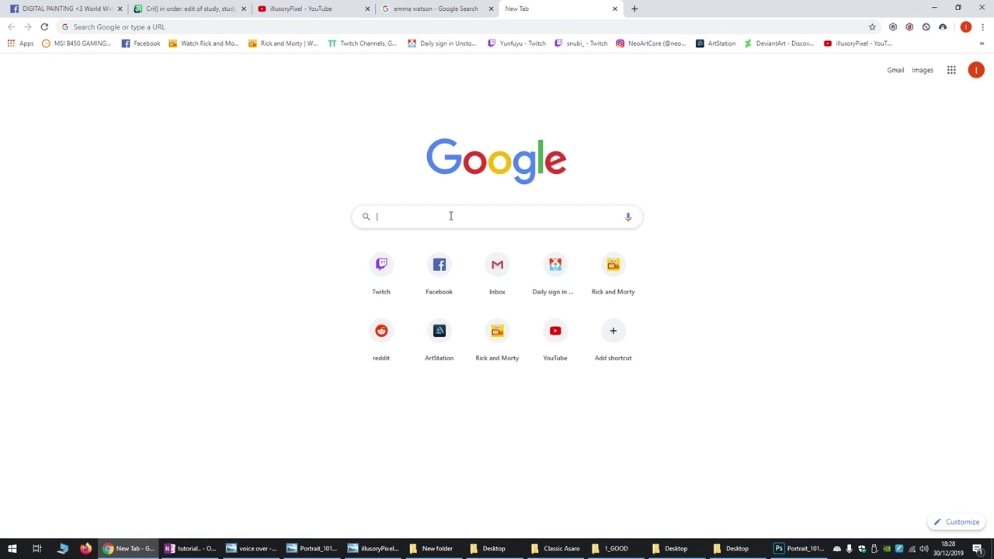
type("jane -xme")
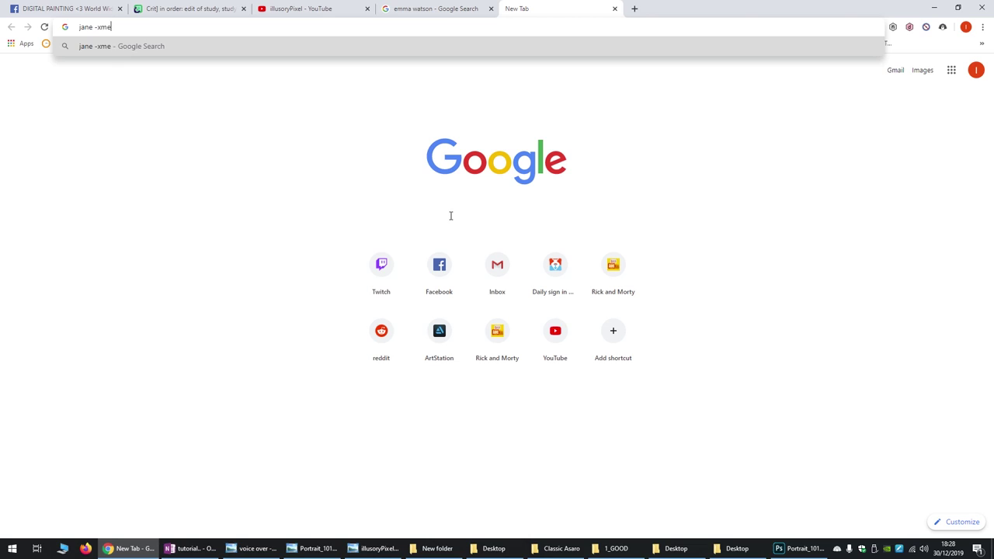
type("n")
key("BackSpace")
key("BackSpace")
key("BackSpace")
key("BackSpace")
key("BackSpace")
type("x-men")
key("Return")
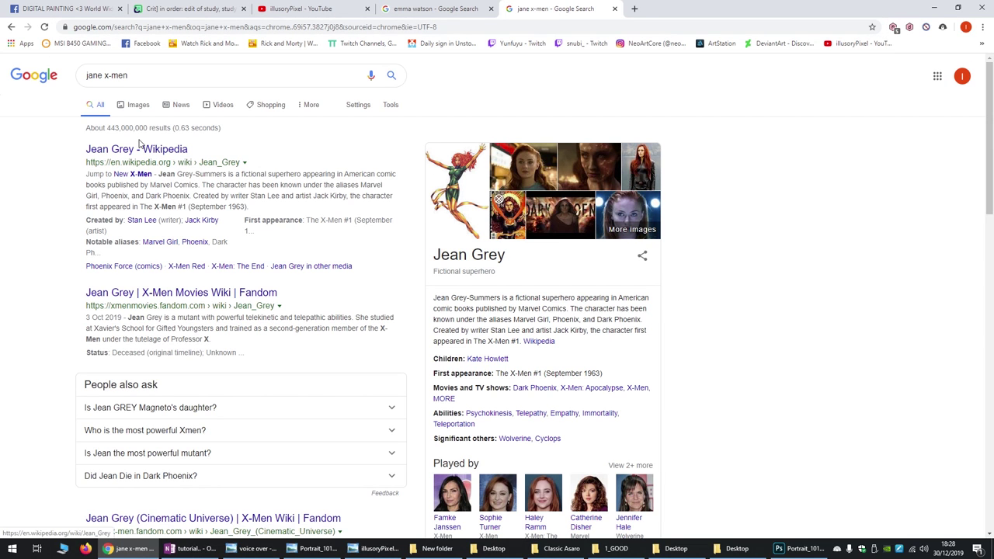
left_click(137, 106)
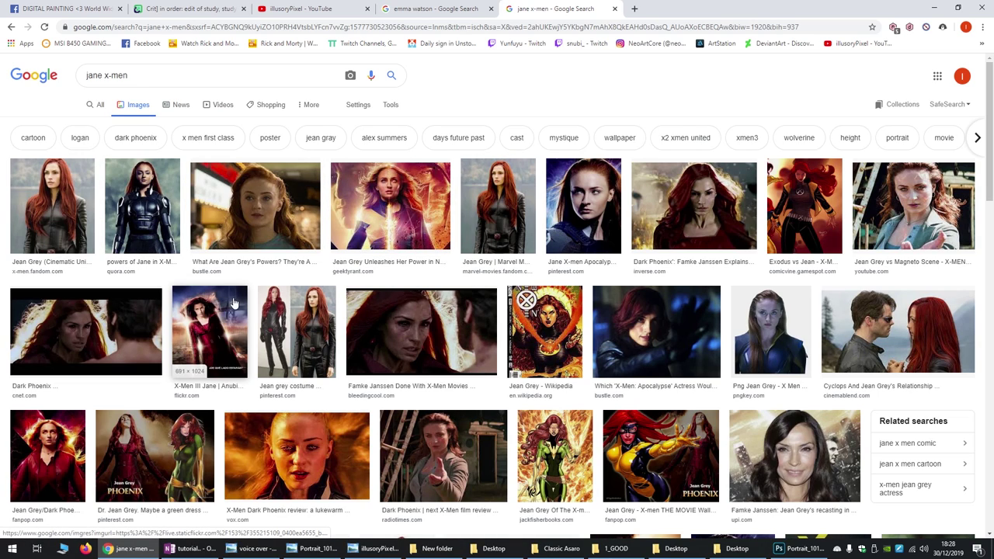
scroll(703, 291, "down", 3)
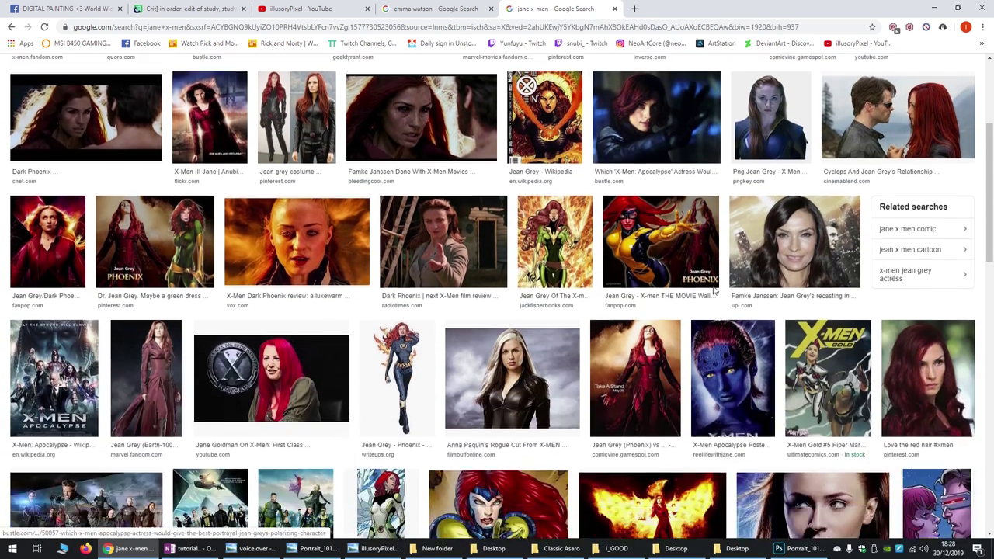
Browse further through the image results and refine the search to "jane x-men cartoon"
scroll(713, 290, "down", 1)
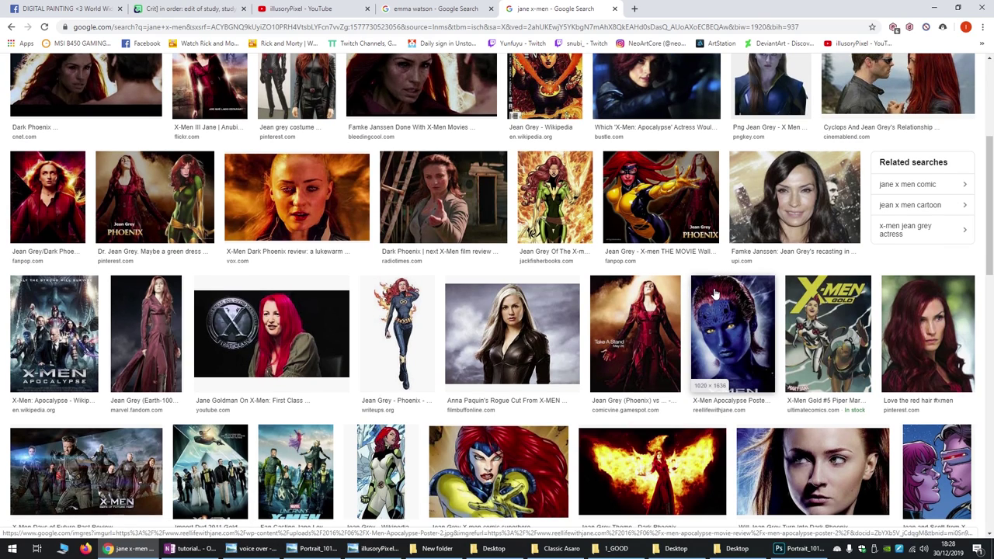
scroll(712, 292, "down", 2)
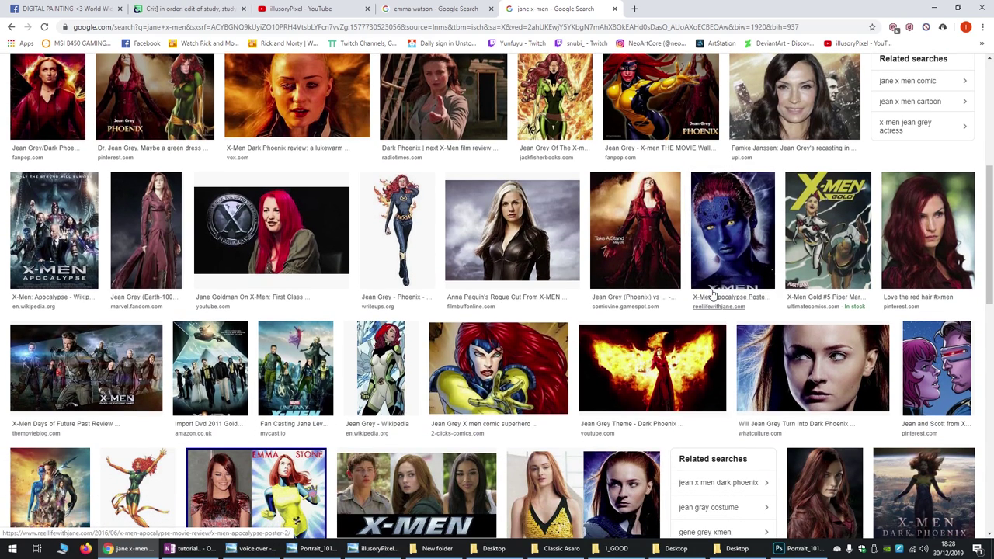
scroll(668, 310, "up", 6)
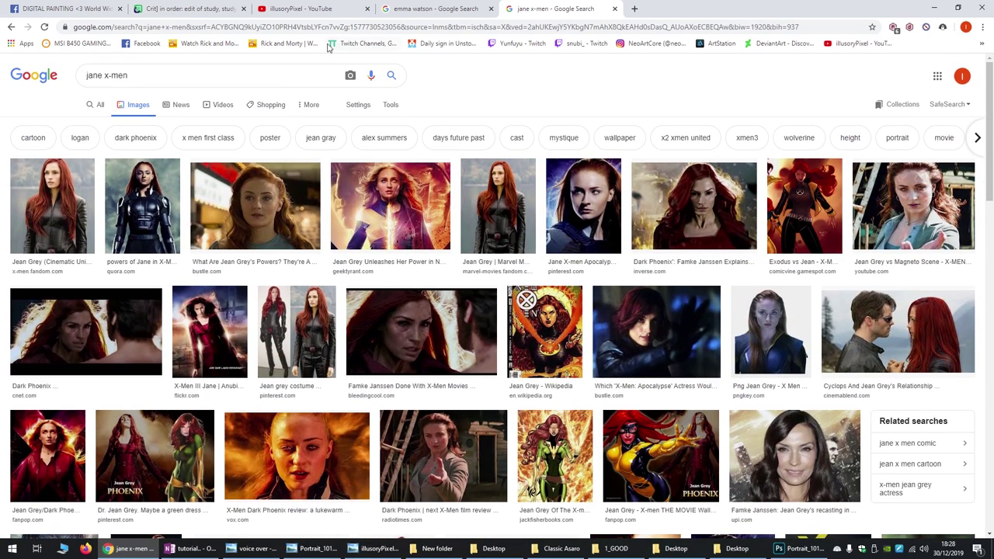
double_click(232, 71)
left_click(233, 71)
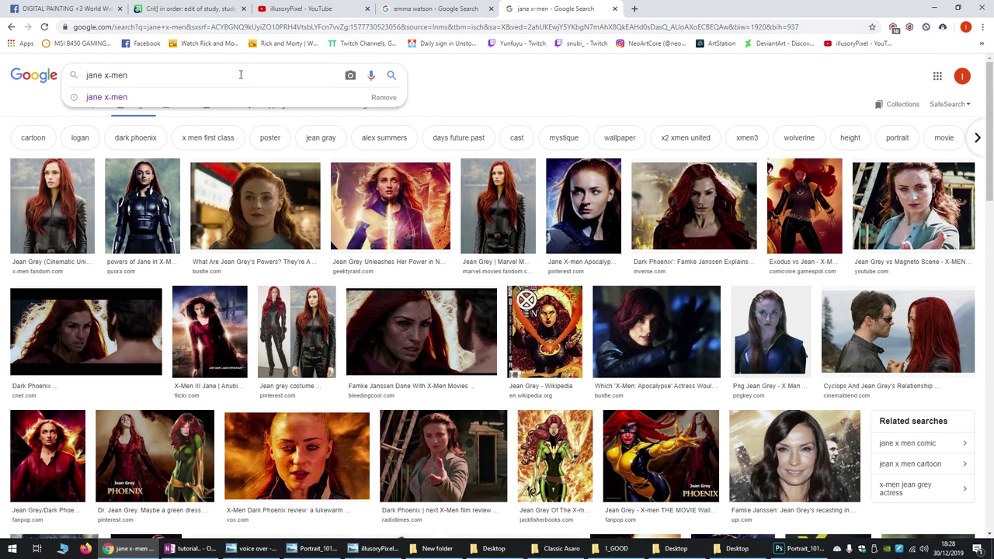
type("cartoon")
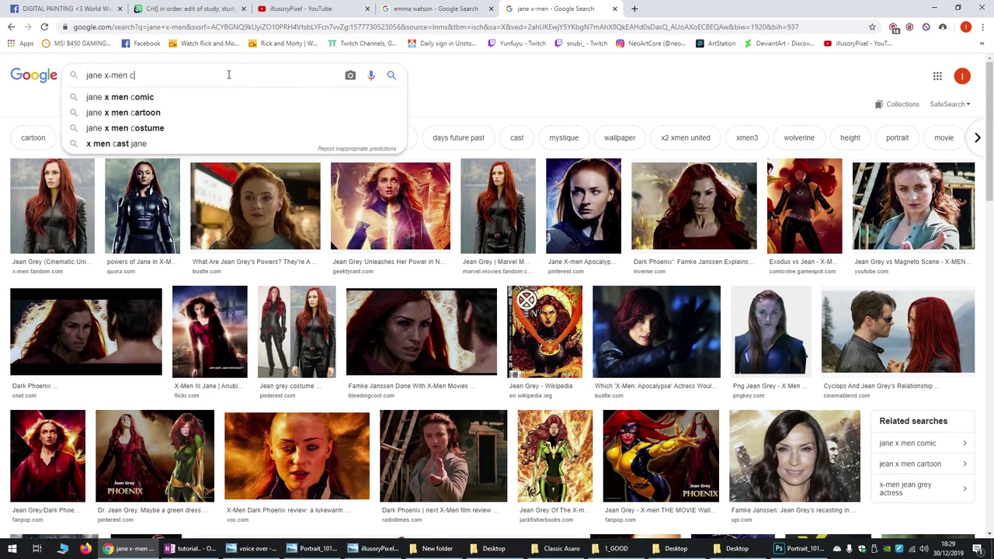
key("Return")
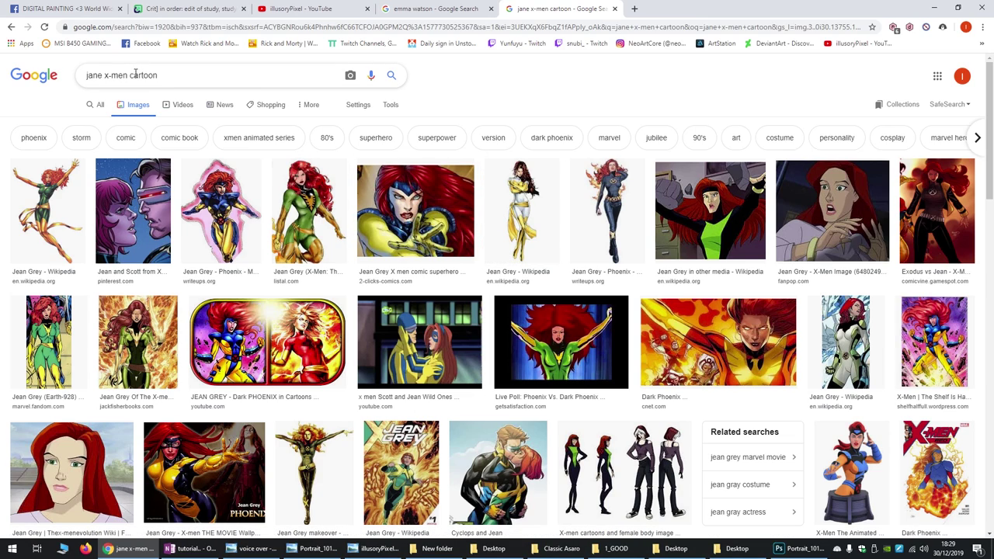
Broaden the image search to "x-men cartoon" by removing the character's first name from the query
left_click(104, 73)
double_click(97, 75)
key("BackSpace")
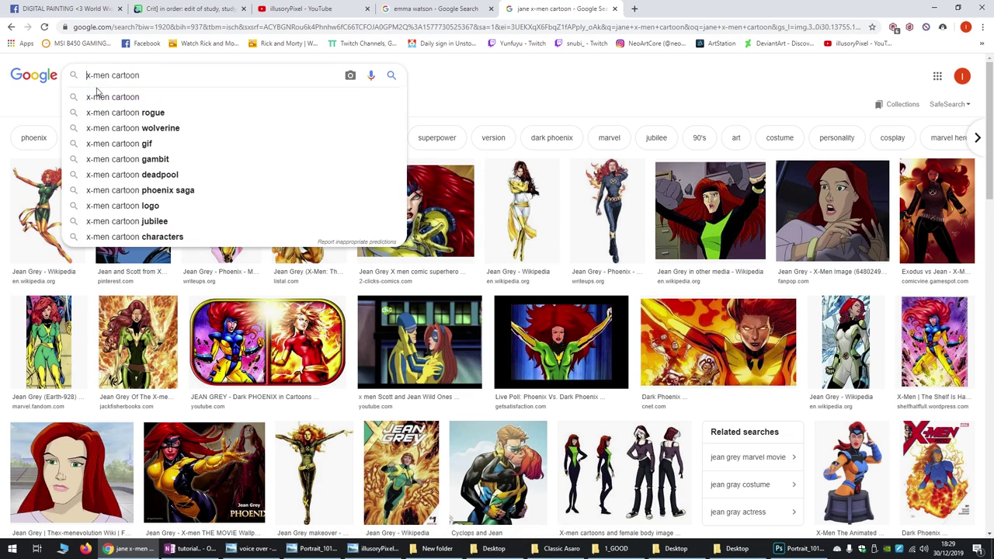
key("Return")
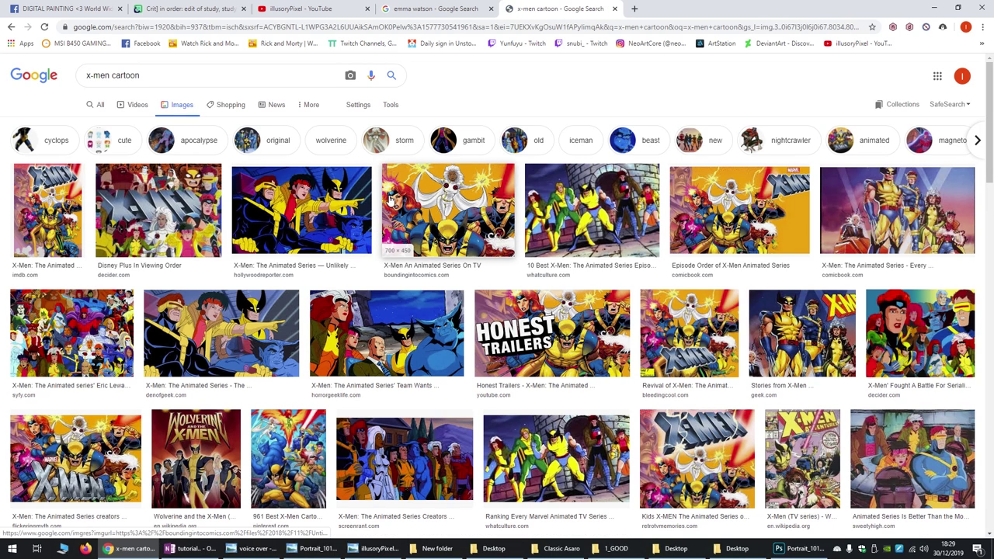
Preview several X-Men: The Animated Series group images among the results to compare the characters, and close the preview
left_click(533, 223)
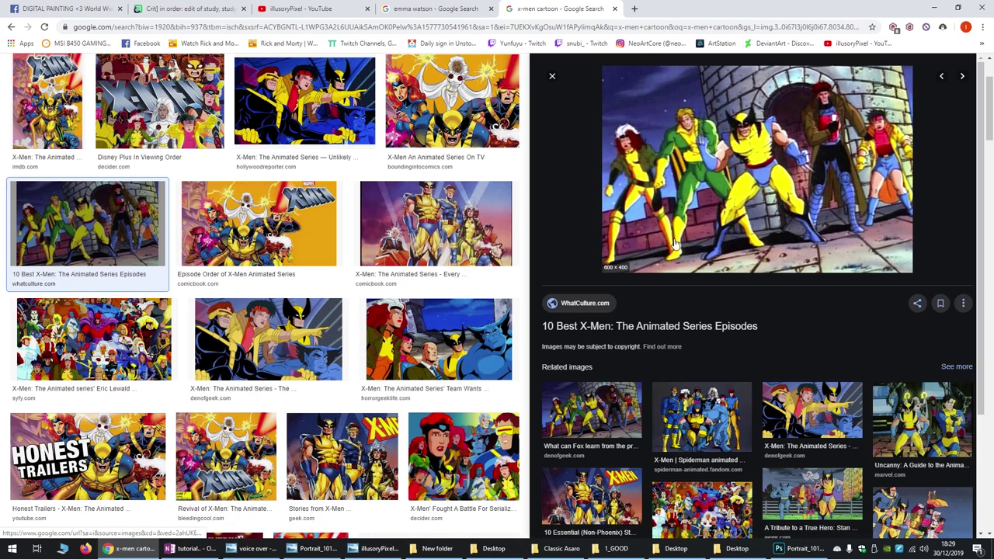
left_click(622, 427)
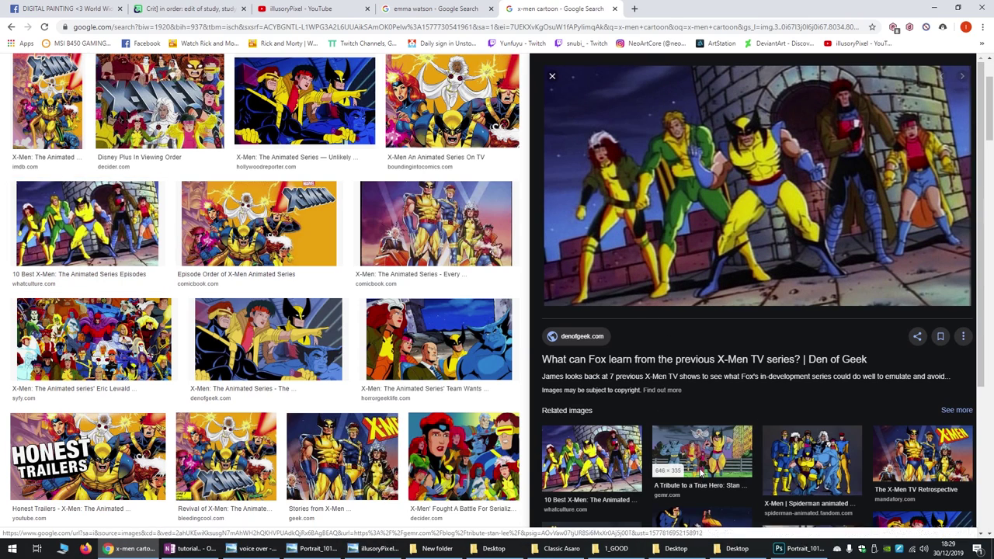
left_click(622, 434)
left_click(458, 444)
left_click(342, 457)
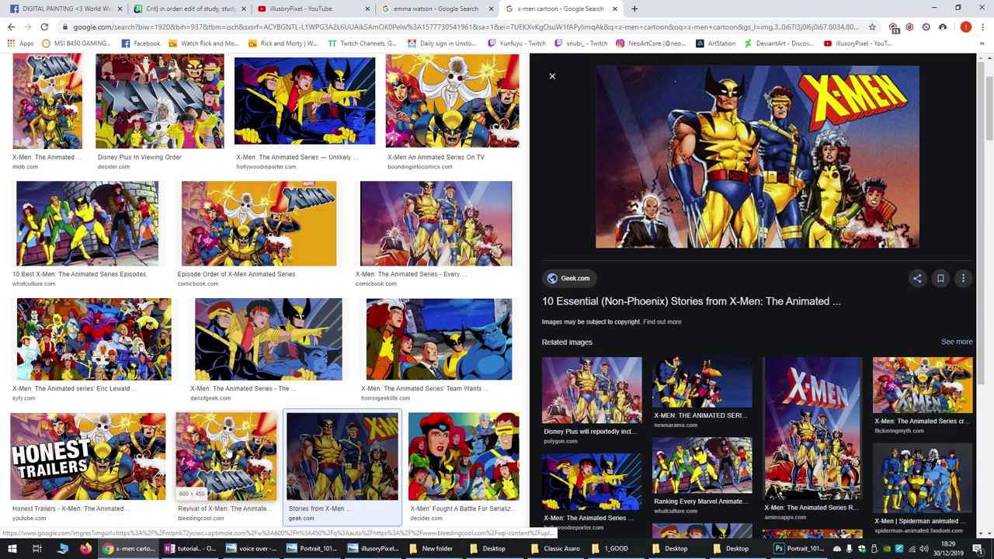
left_click(226, 456)
left_click(241, 347)
left_click(436, 242)
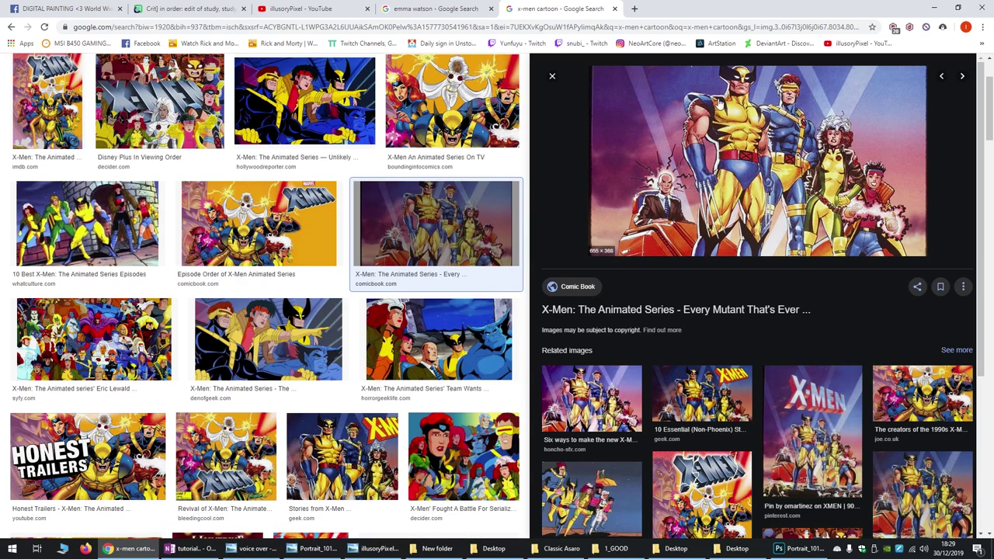
left_click(552, 75)
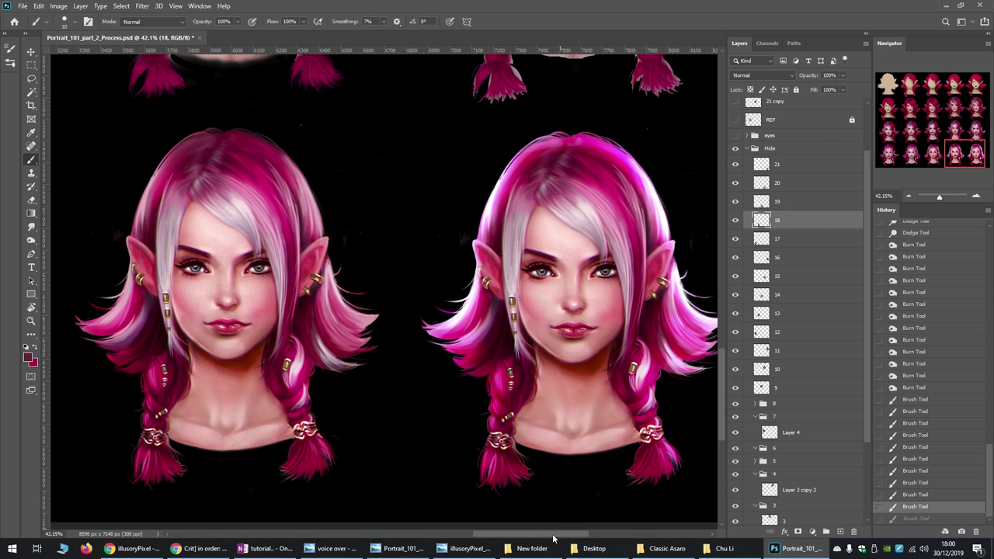
In Photoshop, toggle the Green and Blue channels in turn to inspect the last two portraits, ending with only Red visible
left_click_drag(528, 533, 550, 533)
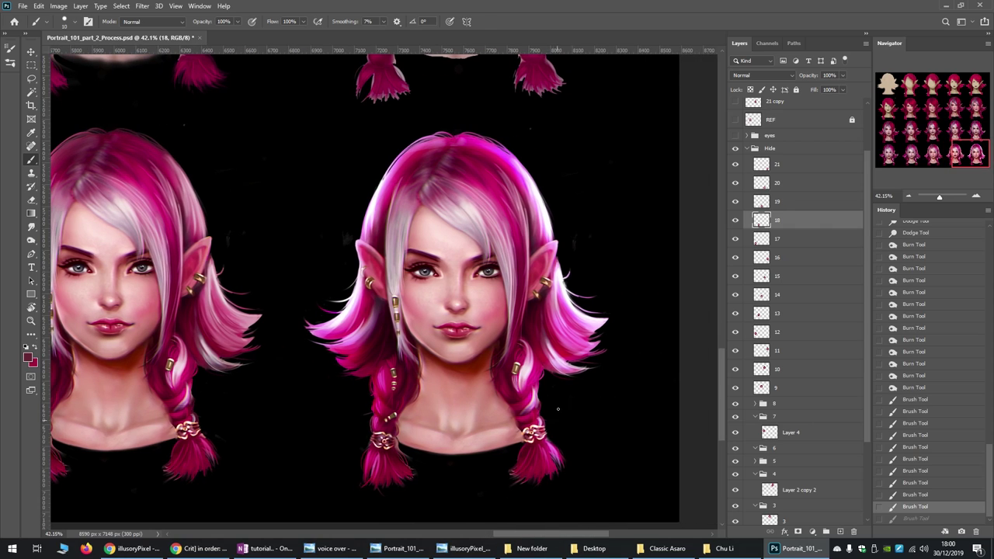
scroll(557, 402, "up", 3)
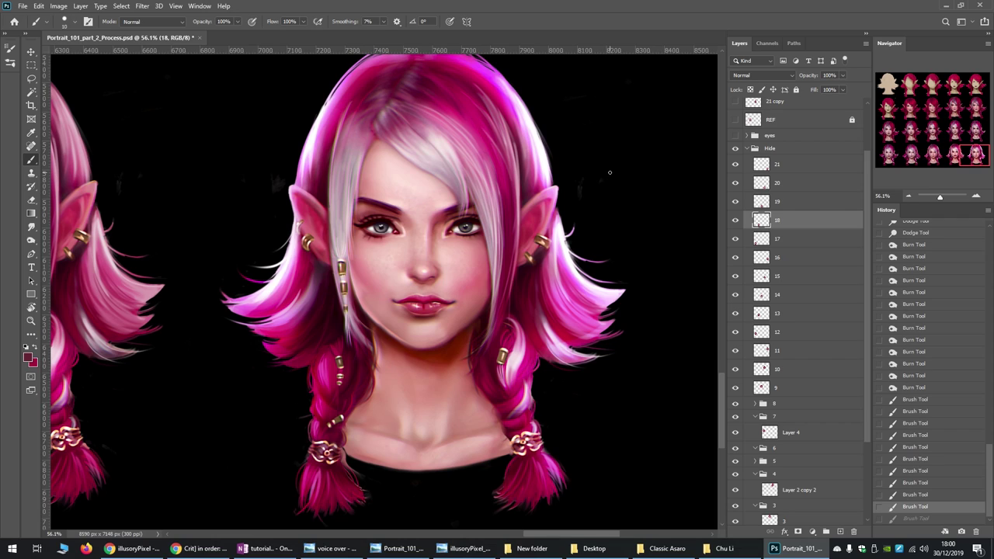
scroll(609, 172, "down", 2)
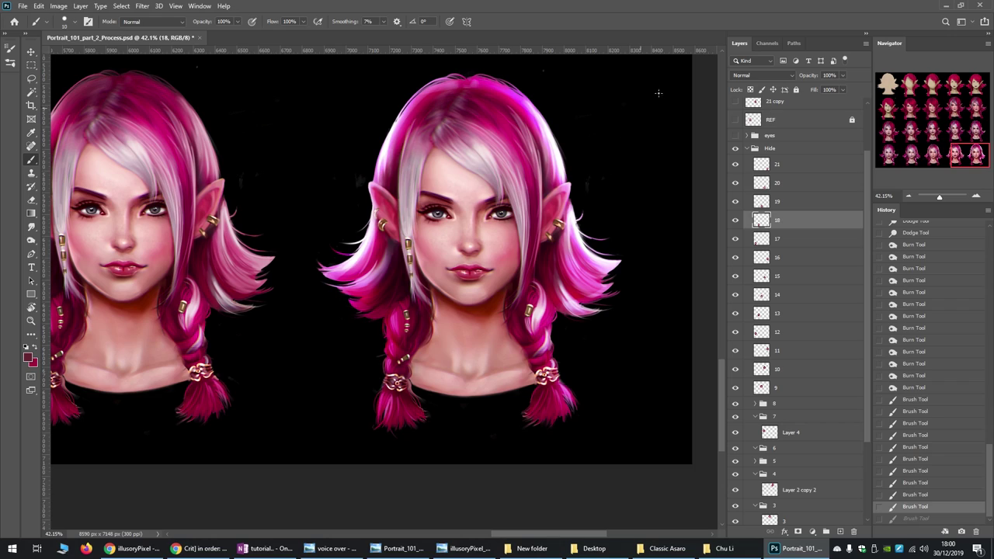
left_click(766, 43)
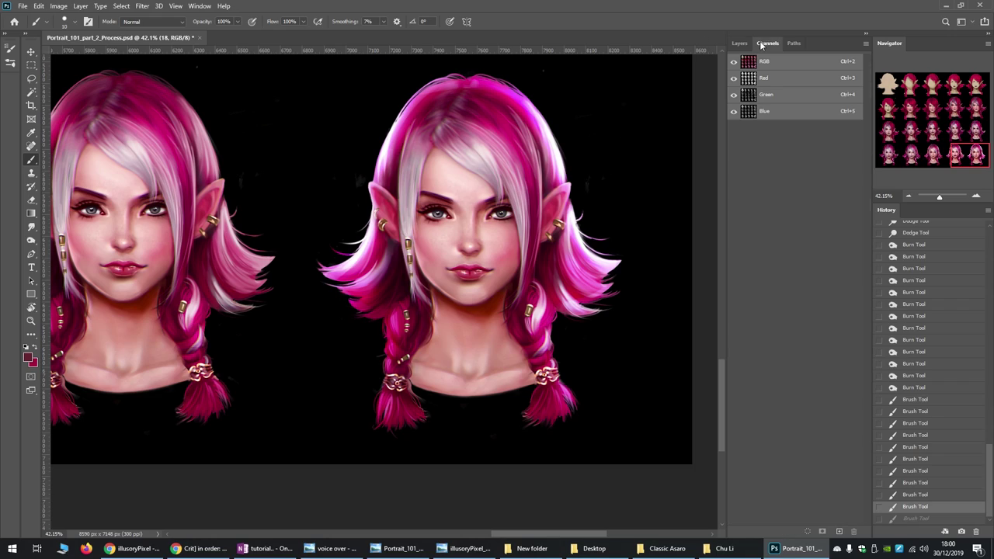
left_click(734, 95)
left_click(733, 112)
left_click(733, 96)
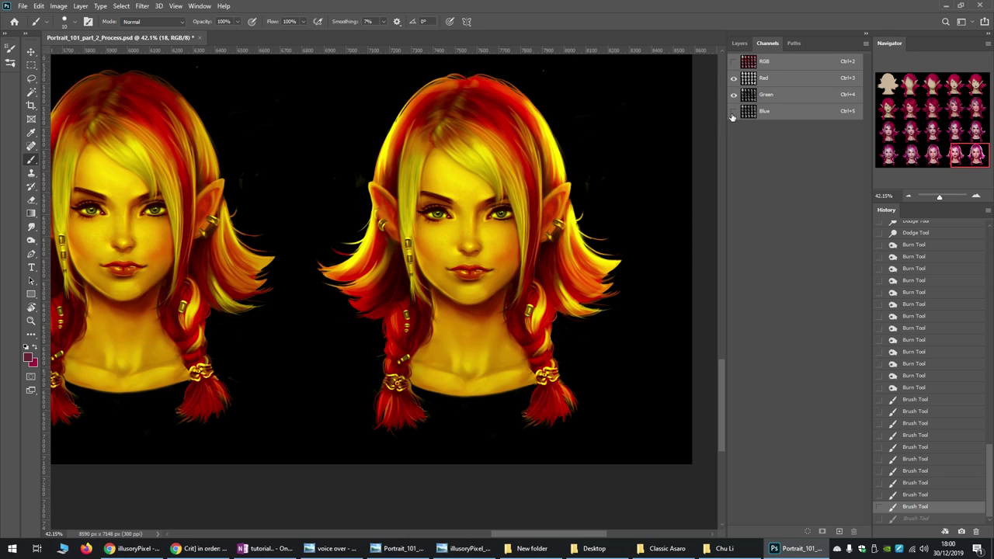
left_click(733, 112)
left_click(732, 96)
left_click(733, 110)
left_click(733, 96)
left_click(733, 98)
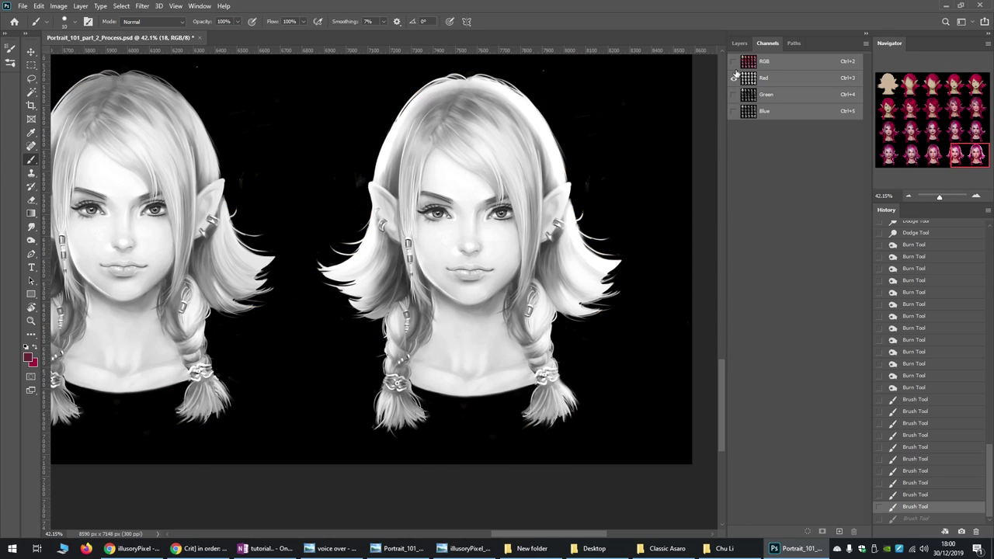
Restore the full RGB composite and return to the layer list
left_click(733, 64)
scroll(489, 161, "down", 1)
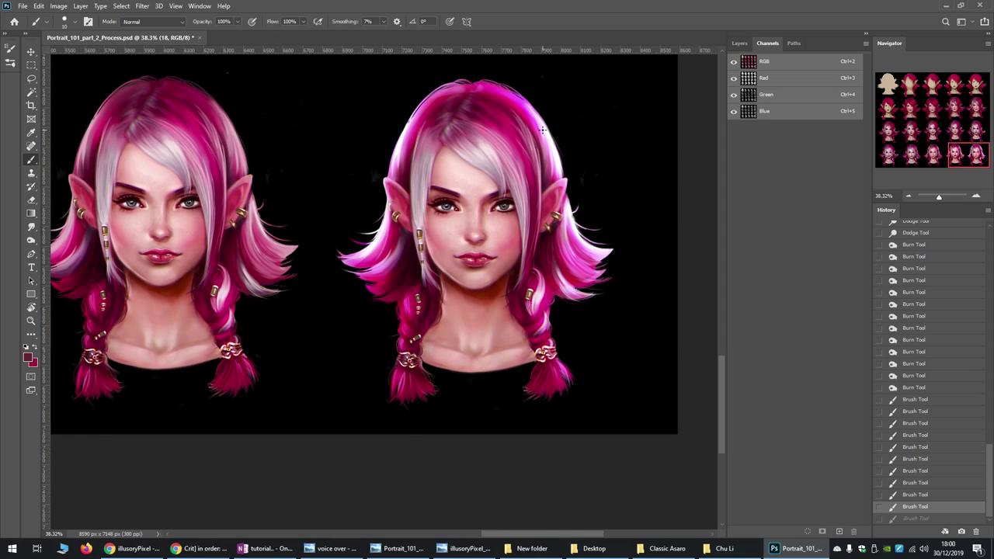
left_click(739, 44)
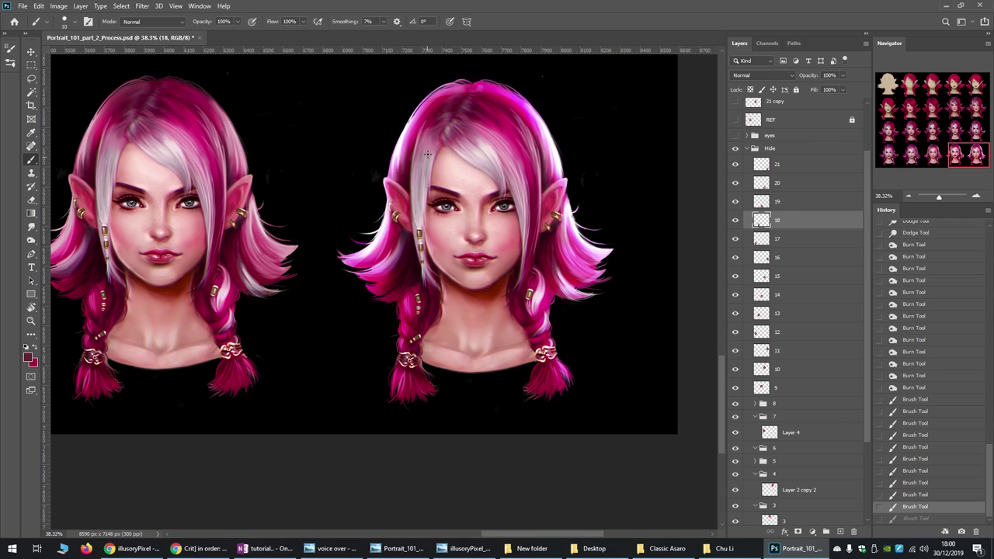
Examine the final portrait's rim-lit hair and face up close and beside the preceding stage
scroll(463, 117, "down", 4)
scroll(520, 126, "up", 4)
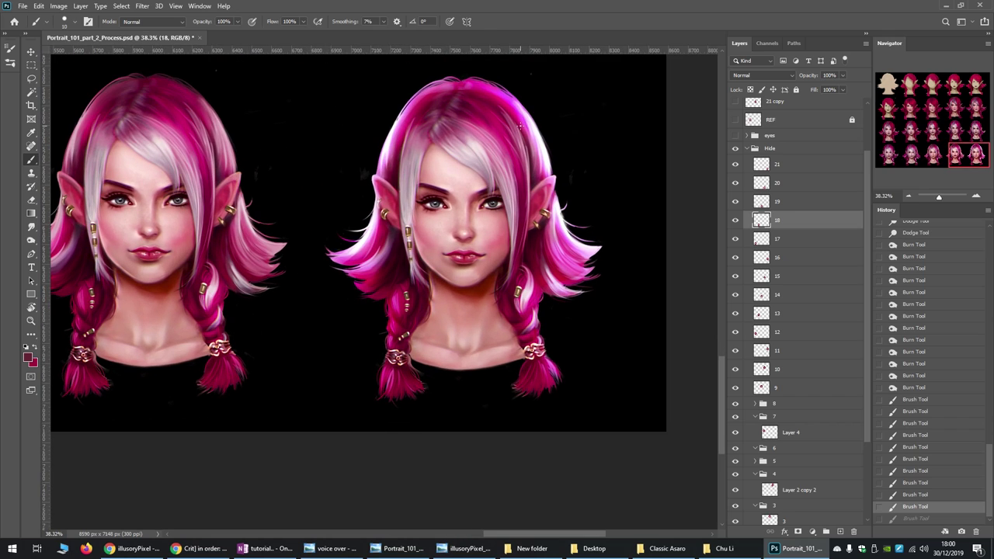
scroll(563, 155, "down", 3)
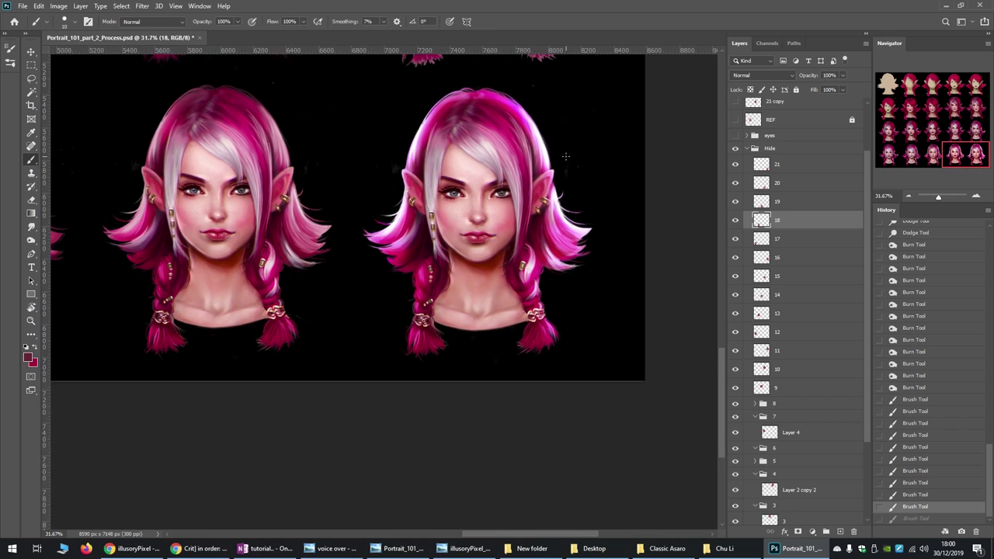
scroll(568, 160, "up", 3)
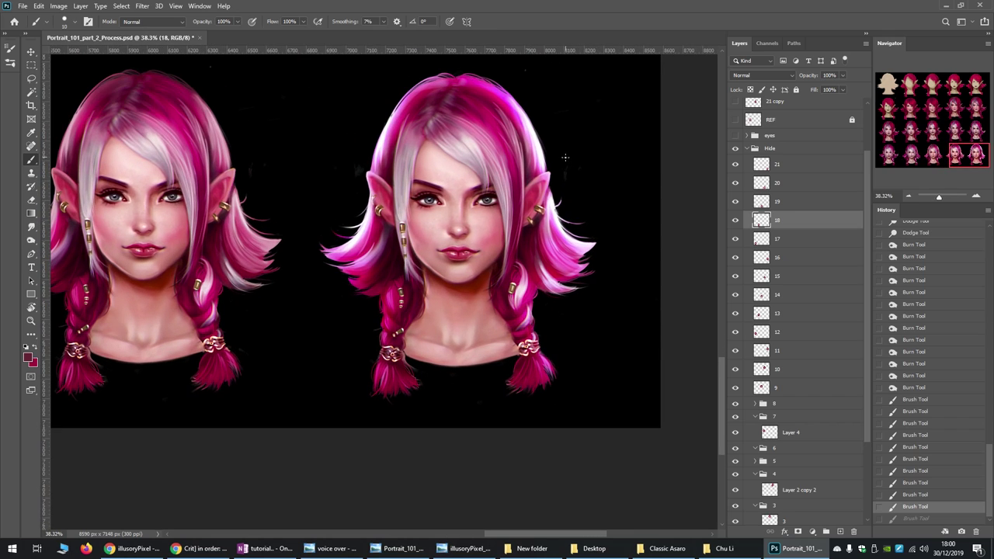
scroll(534, 166, "down", 1)
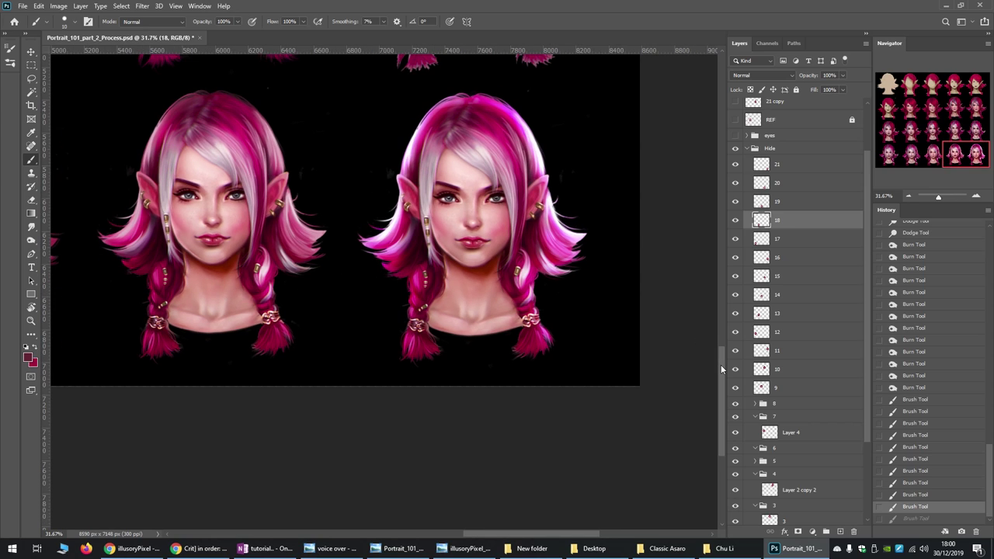
scroll(522, 213, "up", 1)
scroll(503, 273, "up", 3)
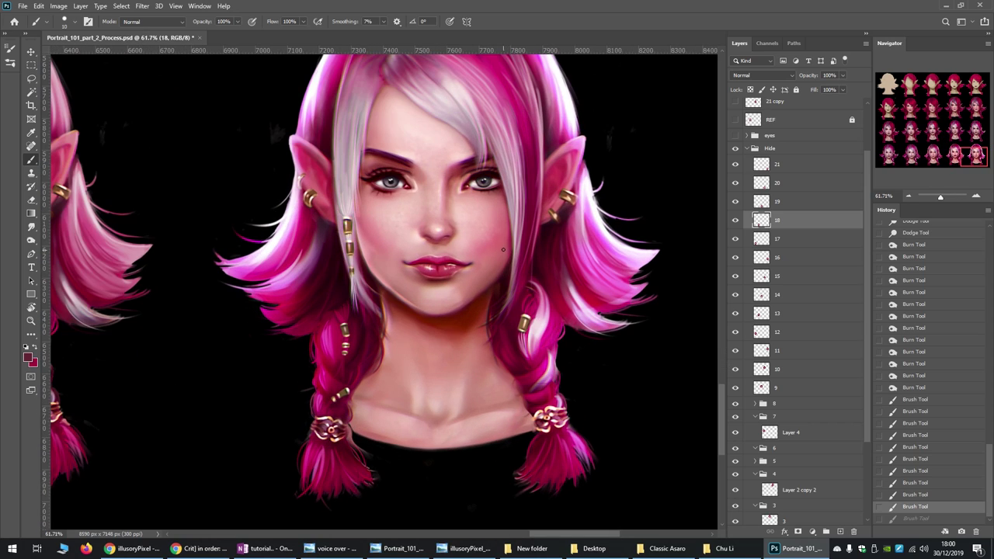
scroll(469, 236, "up", 1)
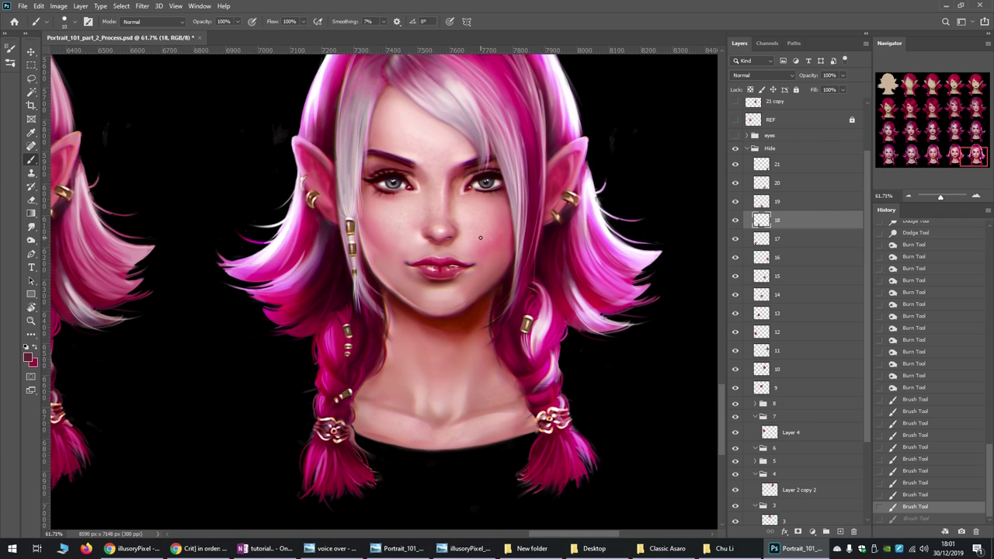
scroll(472, 174, "up", 3)
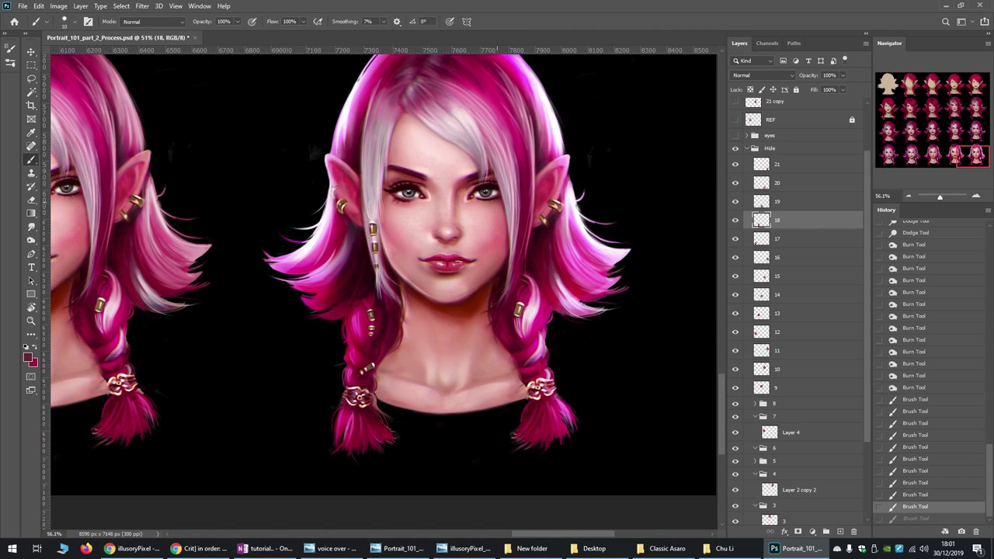
scroll(476, 192, "down", 2)
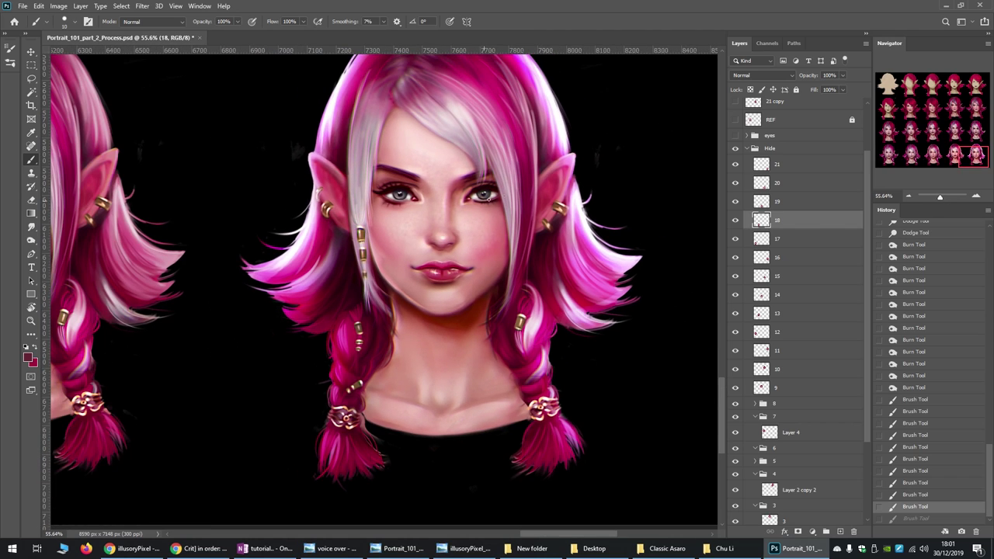
scroll(597, 174, "down", 1)
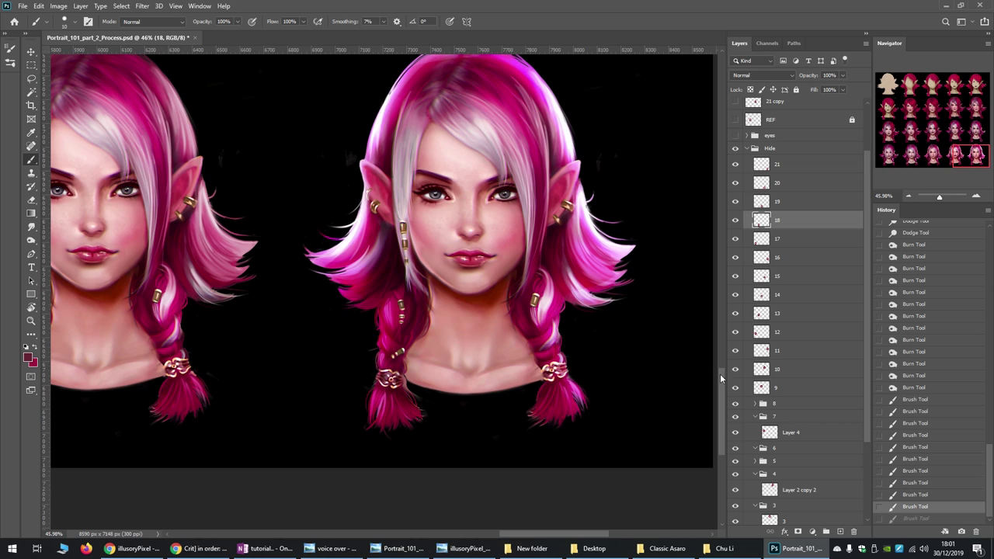
left_click_drag(719, 373, 724, 359)
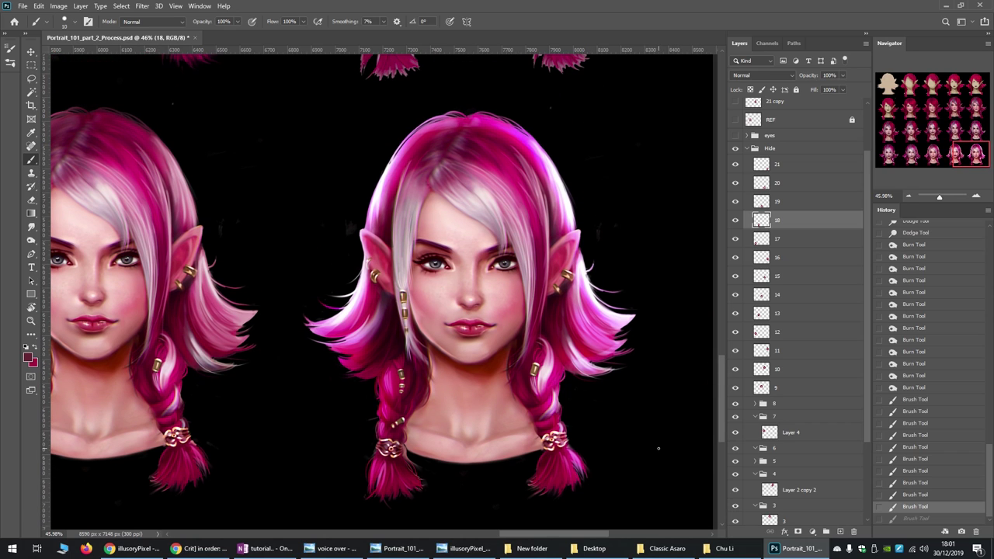
Switch to illusoryPixel_FINAL in Windows Photo Viewer and examine the mirrored finished portrait up close and as a whole
left_click(475, 550)
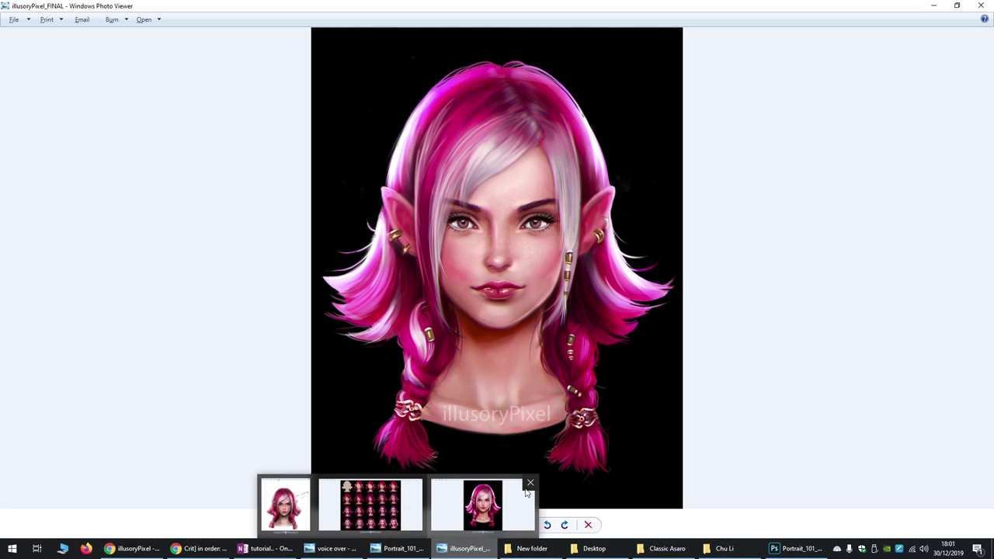
scroll(528, 214, "up", 3)
scroll(563, 284, "down", 3)
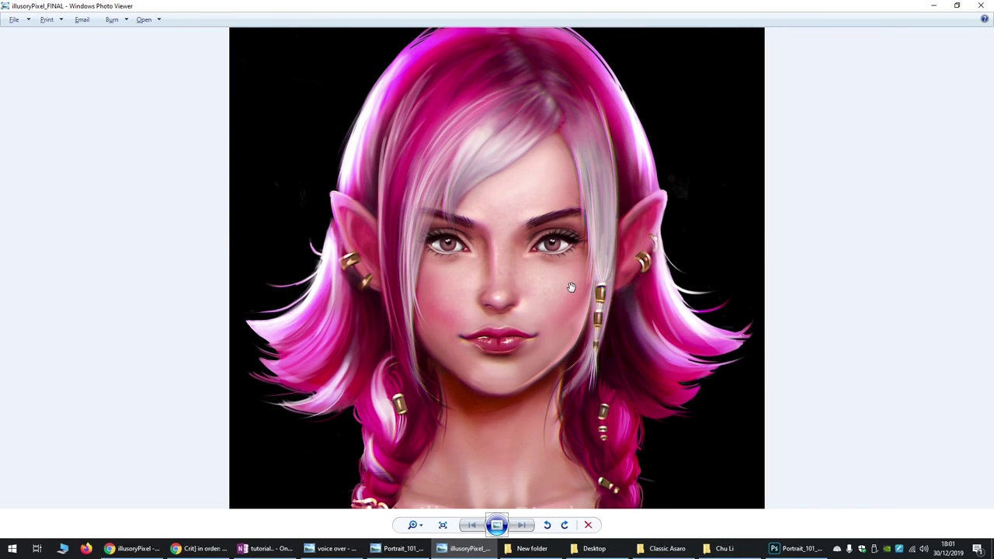
scroll(520, 267, "up", 2)
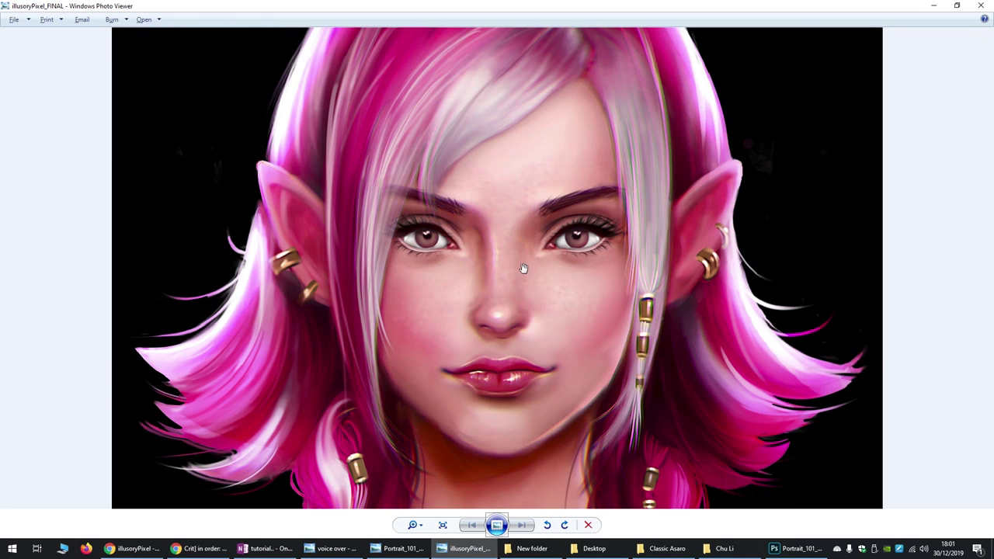
scroll(524, 269, "down", 2)
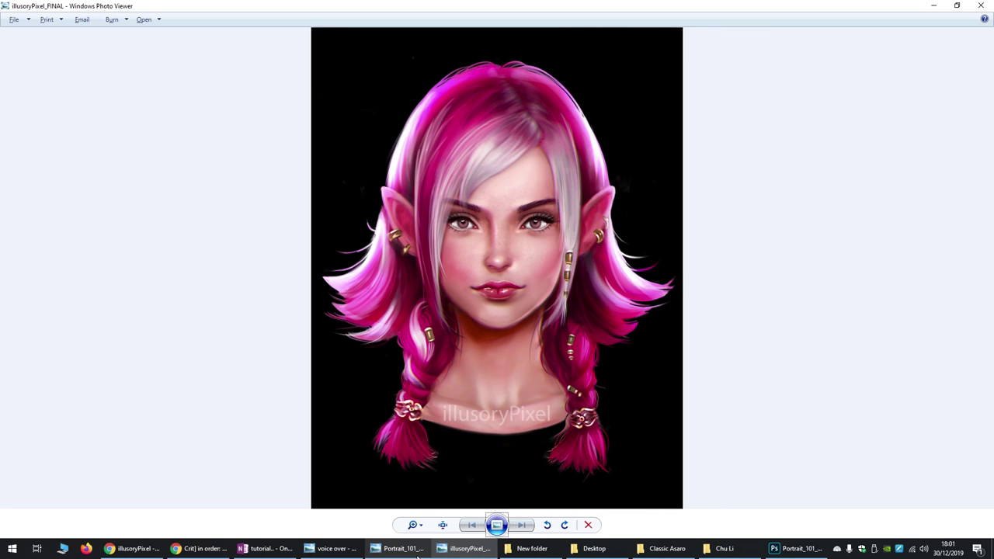
Switch to Photoshop and examine the final portrait's eyes and face up close
left_click(811, 549)
scroll(504, 250, "up", 5)
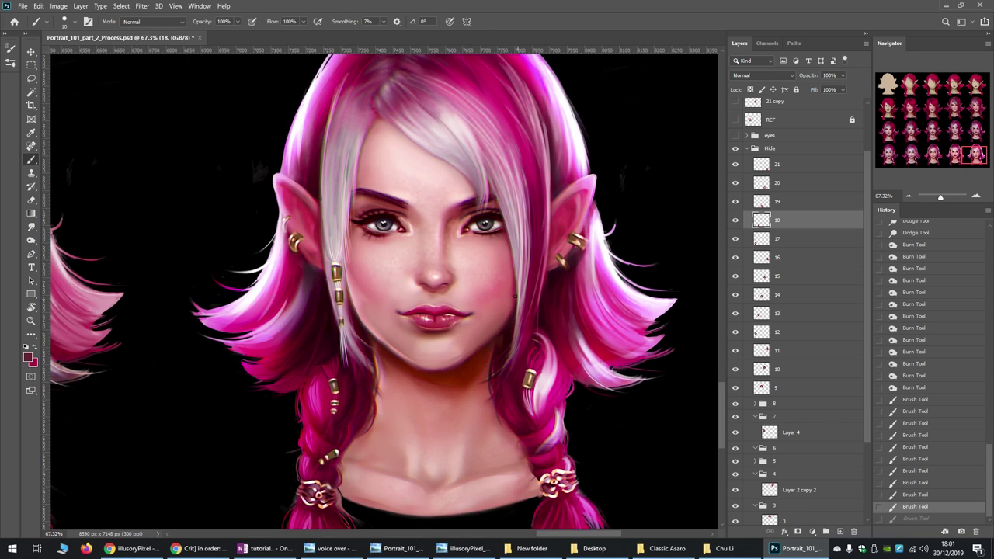
scroll(503, 250, "up", 1)
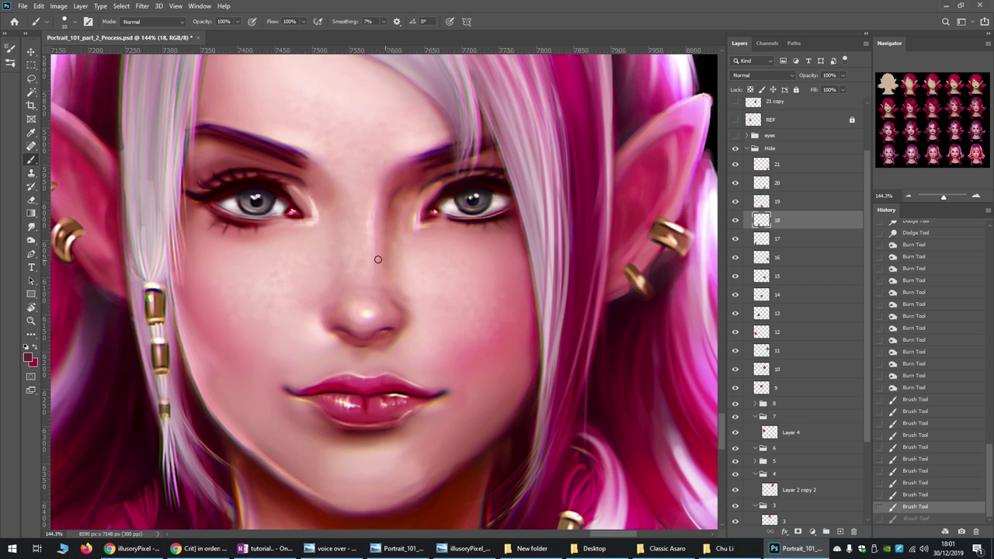
scroll(297, 225, "down", 2)
scroll(294, 227, "down", 2)
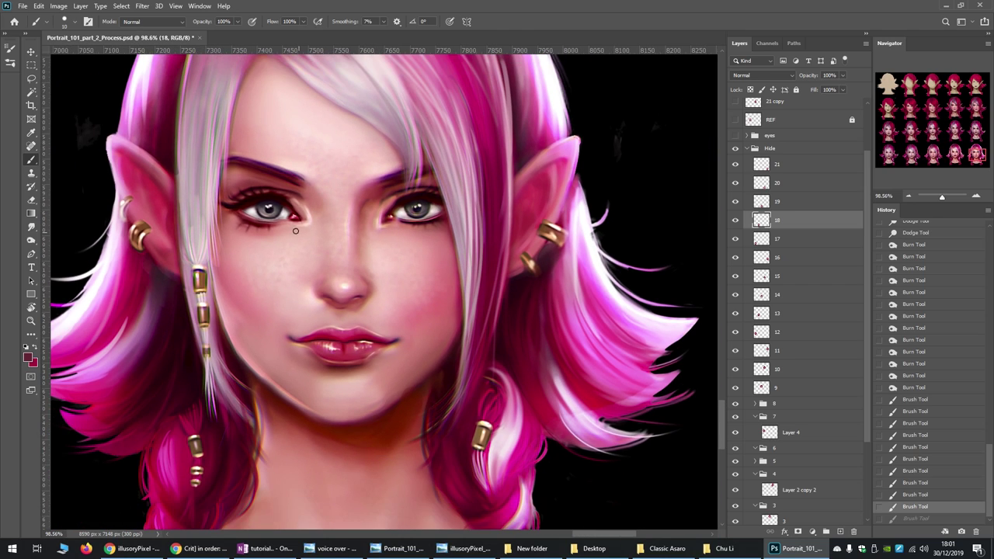
scroll(294, 226, "up", 2)
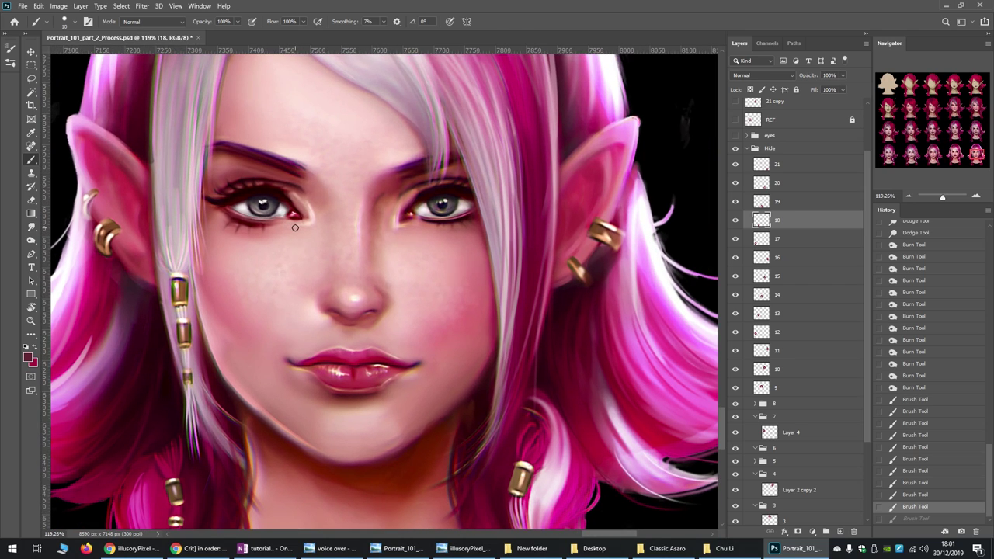
left_click(36, 79)
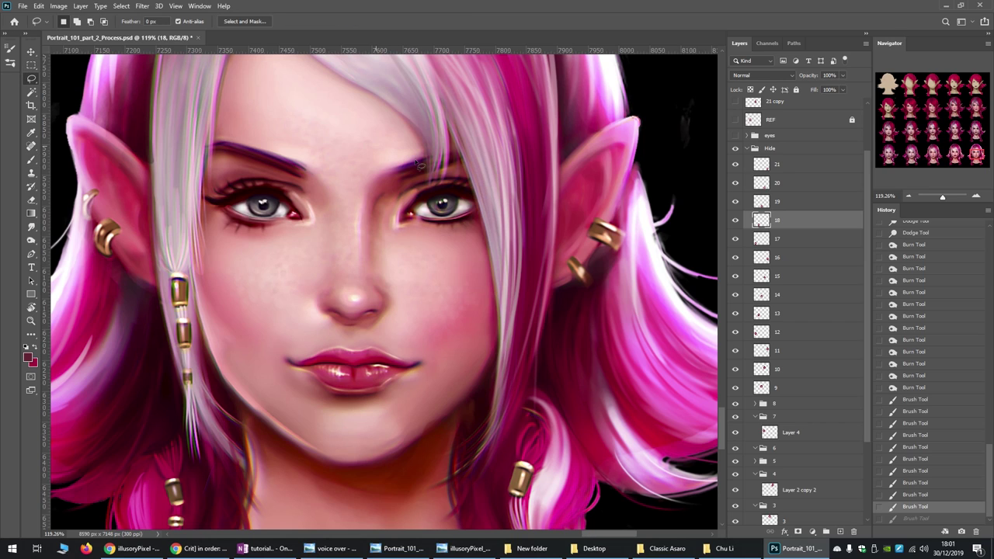
left_click_drag(431, 200, 454, 207)
scroll(481, 242, "down", 2)
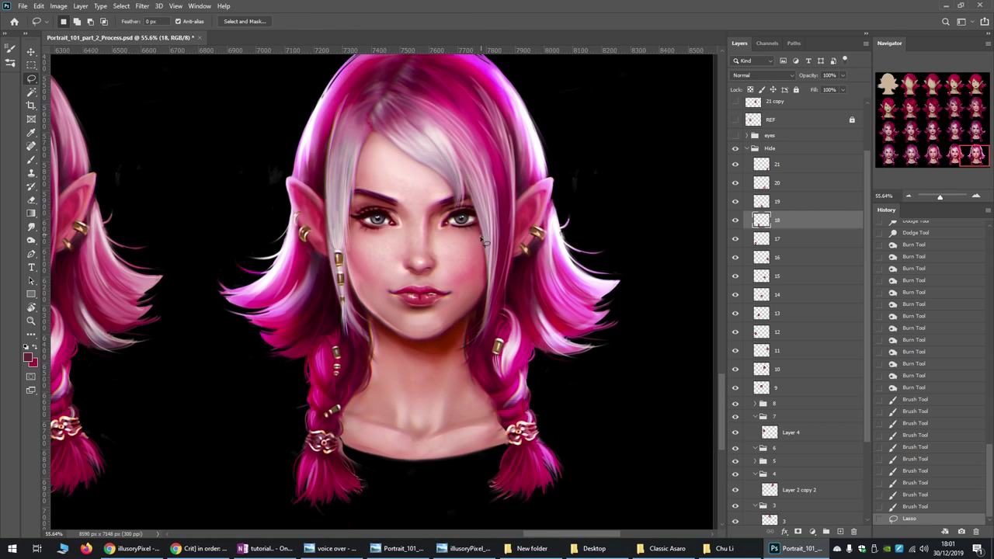
left_click(482, 238)
left_click(475, 204)
mouse_move(499, 232)
left_mouse_down()
mouse_move(503, 205)
mouse_move(497, 236)
left_mouse_up()
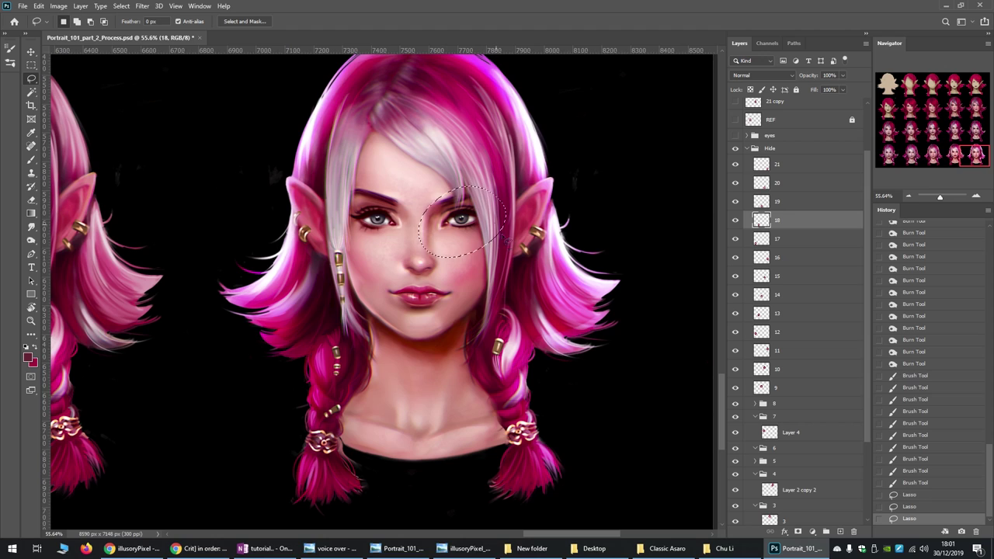
scroll(526, 294, "down", 2)
key("ctrl+d")
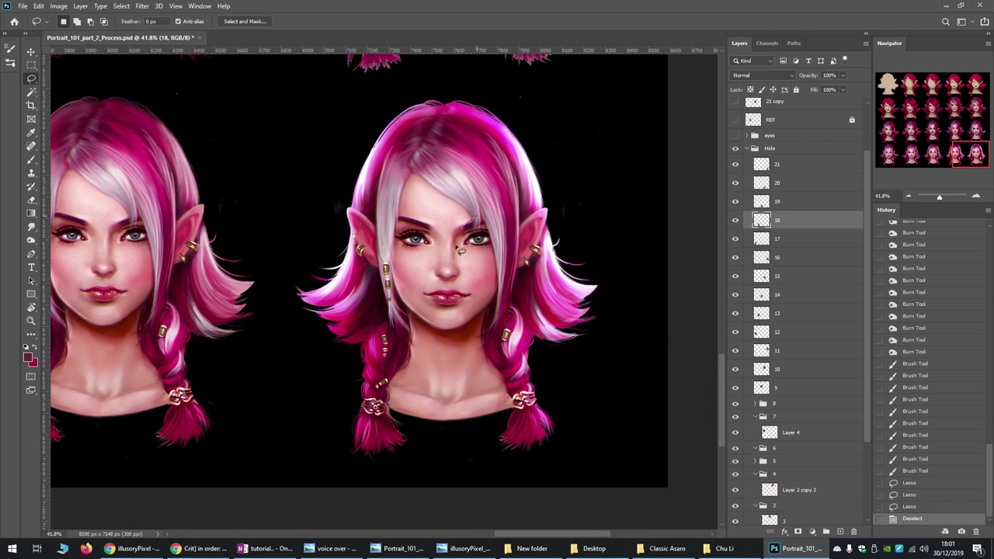
Try to copy a lassoed area around the final portrait's hair-side eye from layer 18, and clear the selection
mouse_move(456, 247)
left_mouse_down()
mouse_move(514, 231)
mouse_move(496, 270)
mouse_move(505, 225)
left_mouse_up()
key("ctrl+z")
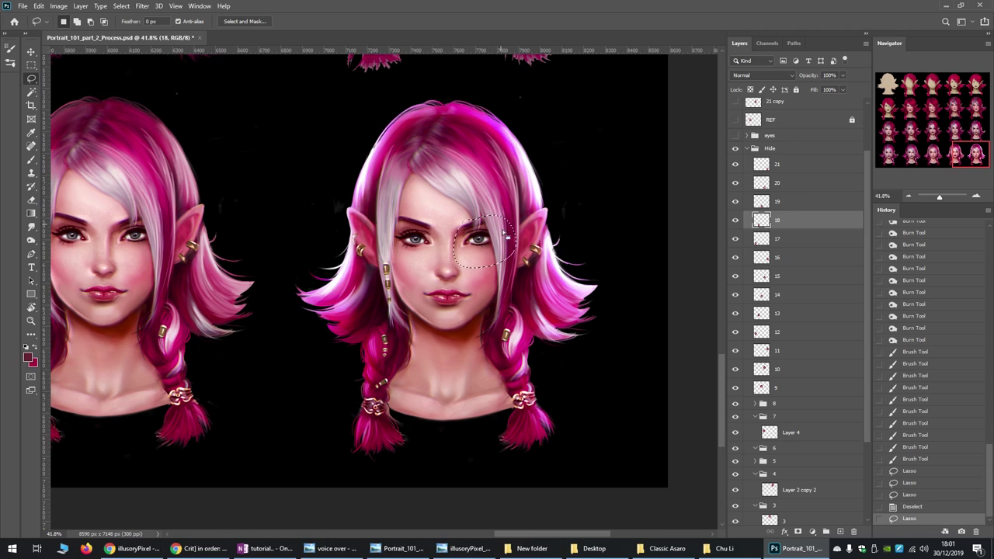
key("v")
key("ctrl+x")
left_click(486, 204)
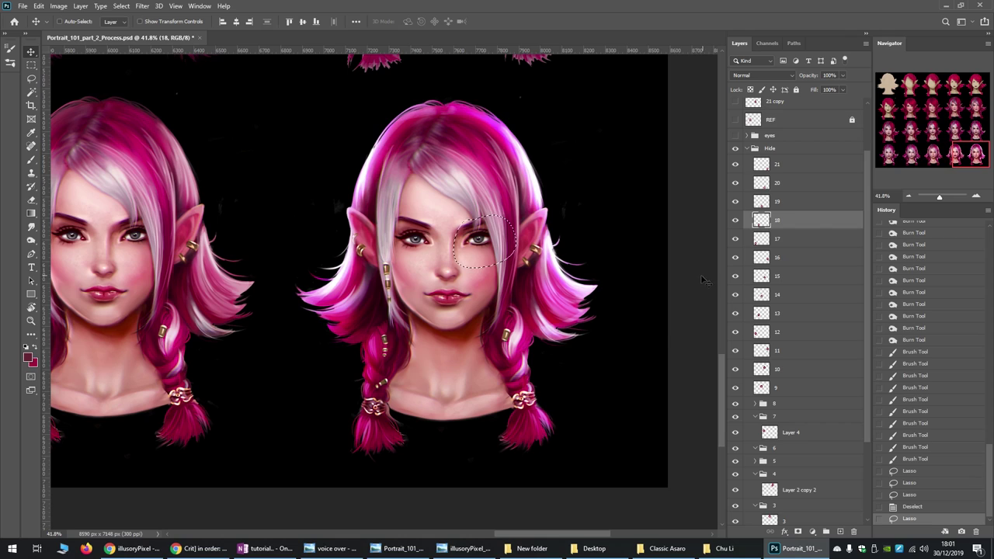
key("ctrl+x")
left_click(484, 204)
key("ctrl+c")
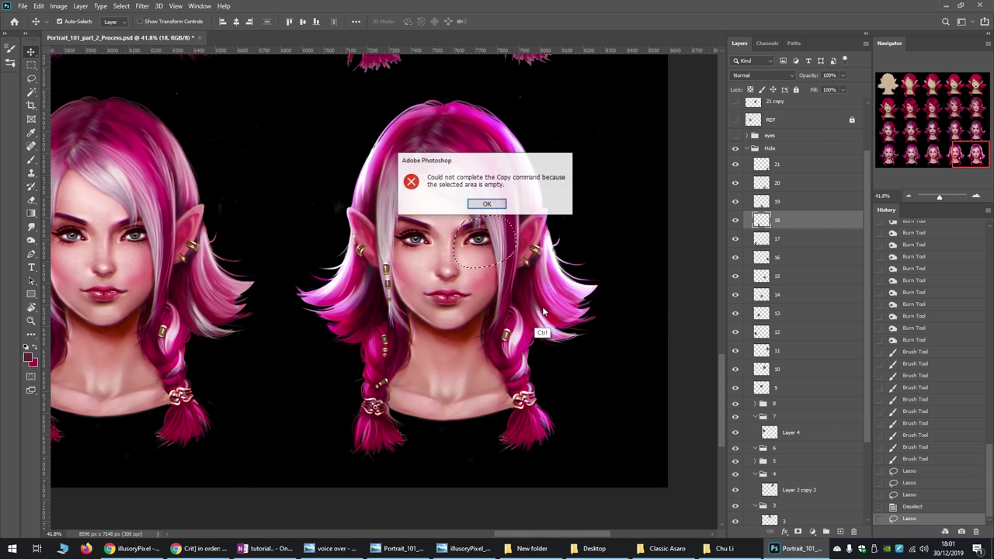
key("Return")
key("ctrl+d")
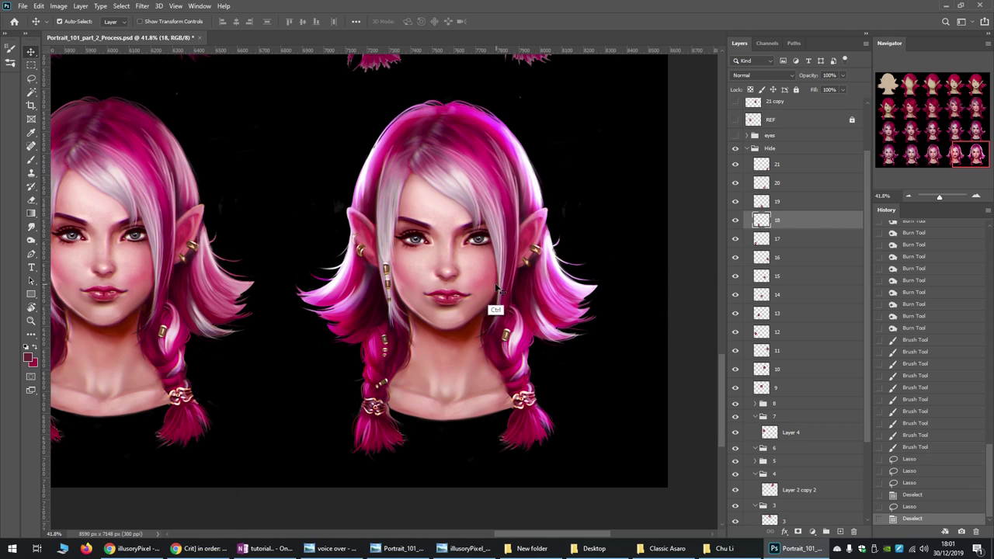
Copy the final portrait's hair-side eye area from layer 21 onto a new layer and shift the copy slightly
left_click(486, 290, "ctrl")
key("l")
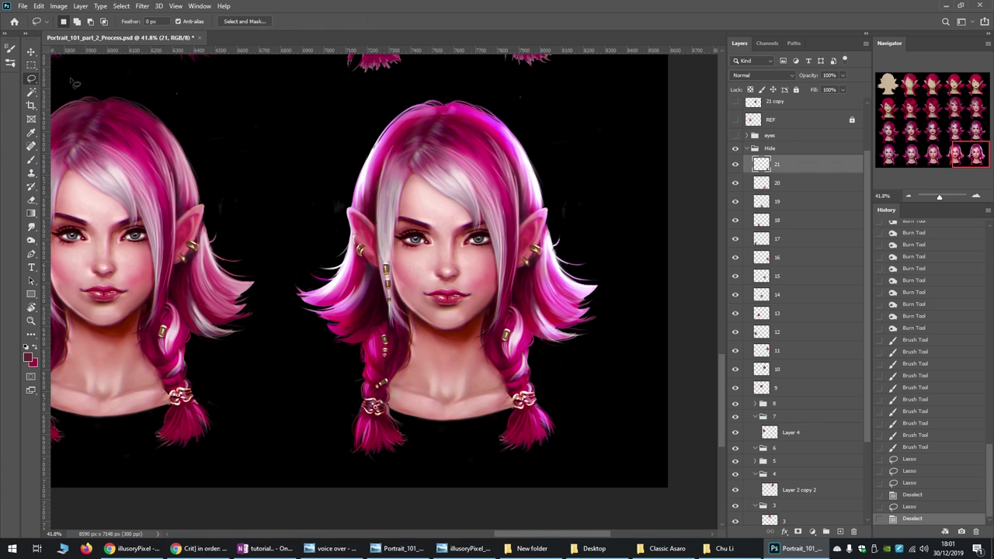
mouse_move(458, 221)
left_mouse_down()
mouse_move(490, 250)
mouse_move(501, 214)
mouse_move(501, 252)
left_mouse_up()
key("ctrl+v")
key("ctrl+d")
key("v")
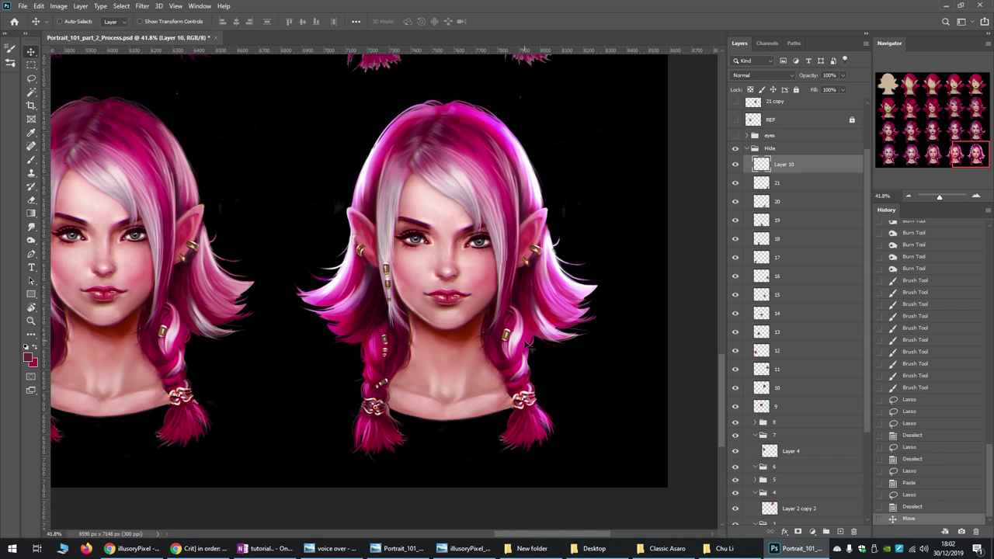
Compare the eye's original and shifted positions by undoing and redoing the move, ending with the move undone
scroll(531, 342, "down", 2)
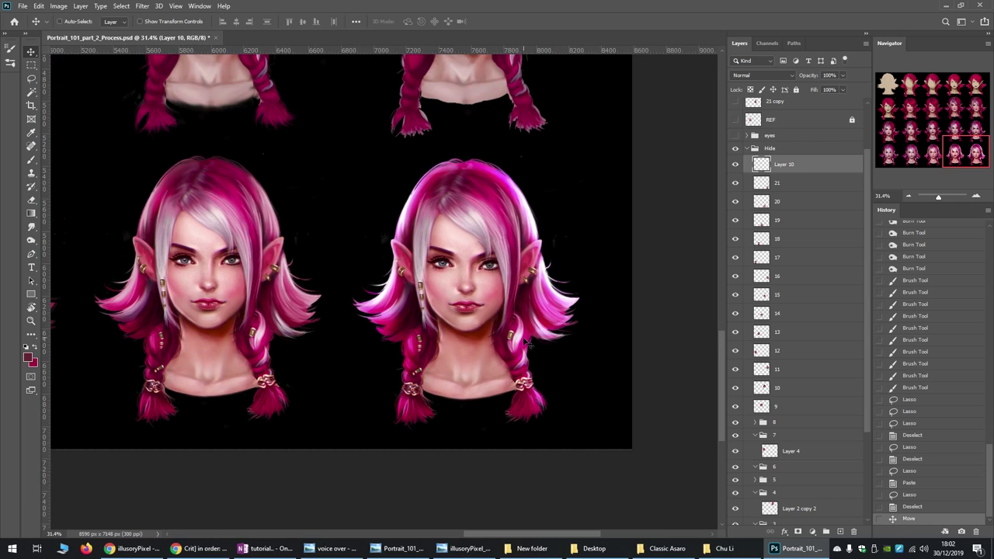
key("ctrl+z")
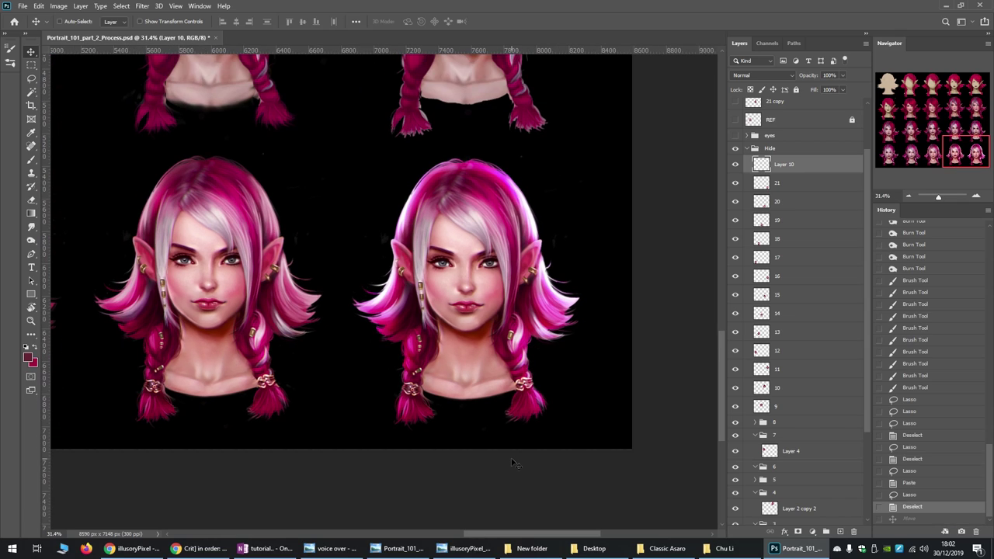
key("ctrl+shift+z")
key("ctrl+z")
key("ctrl+shift+z")
key("ctrl+z")
scroll(511, 463, "down", 2)
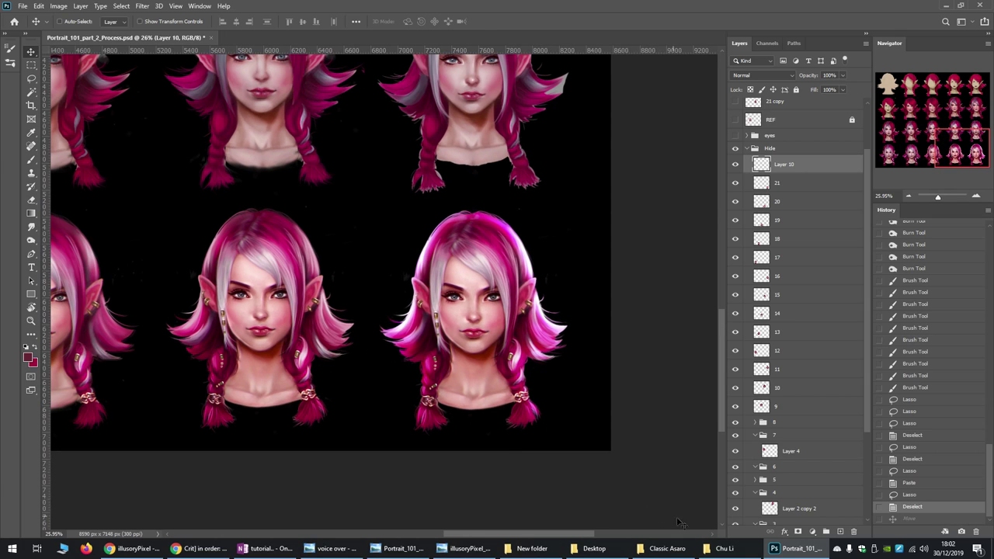
Switch to illusoryPixel_FINAL in Windows Photo Viewer and examine both eyes, the lashes and the whole face
left_click(469, 548)
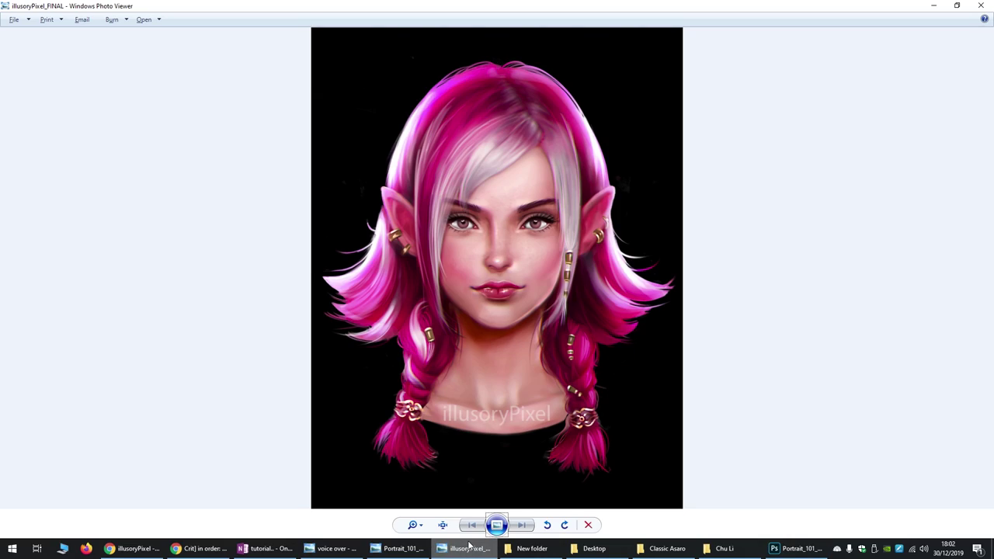
scroll(548, 187, "up", 4)
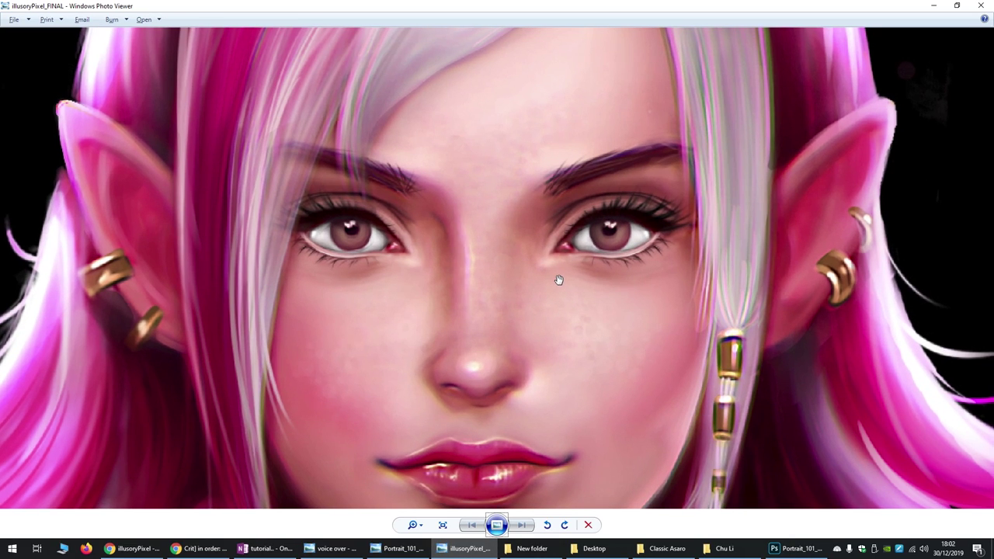
scroll(388, 283, "up", 2)
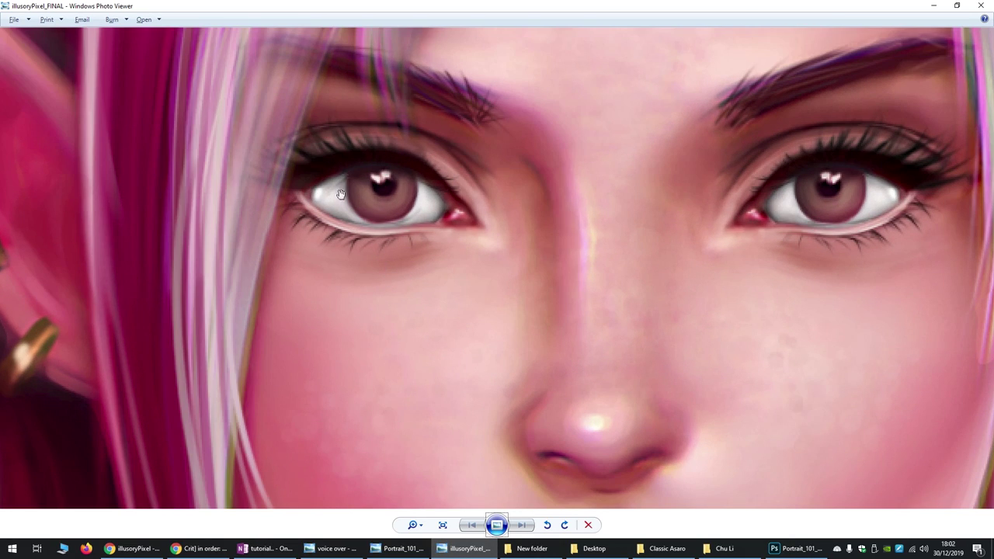
scroll(419, 221, "down", 2)
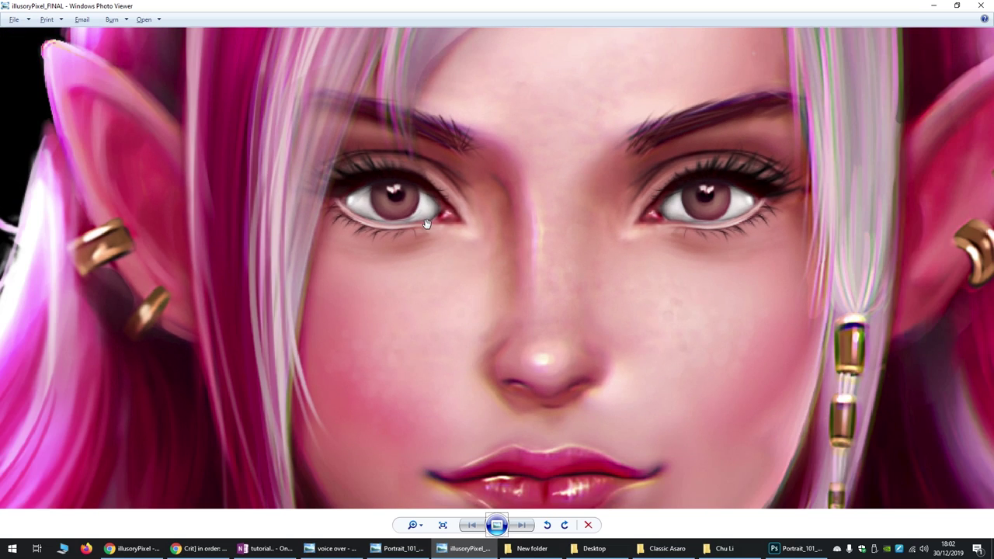
scroll(427, 224, "down", 1)
left_click_drag(702, 213, 602, 221)
scroll(539, 255, "down", 1)
scroll(534, 255, "up", 3)
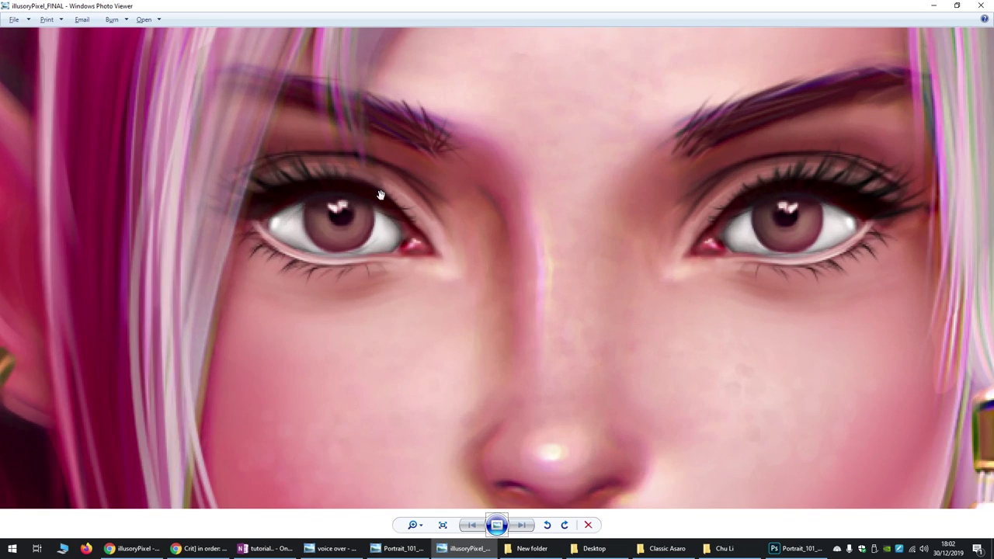
scroll(419, 226, "down", 2)
scroll(435, 233, "down", 3)
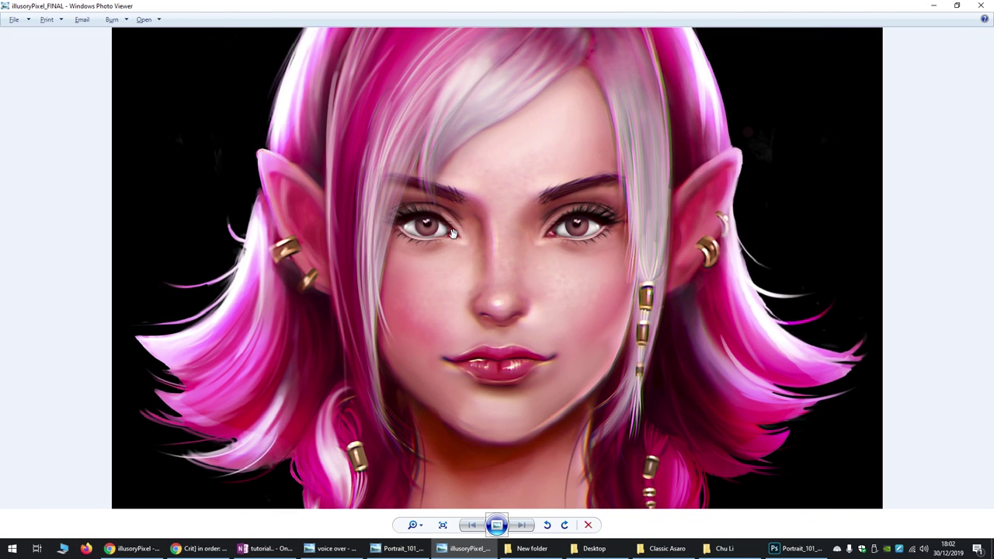
scroll(557, 247, "down", 1)
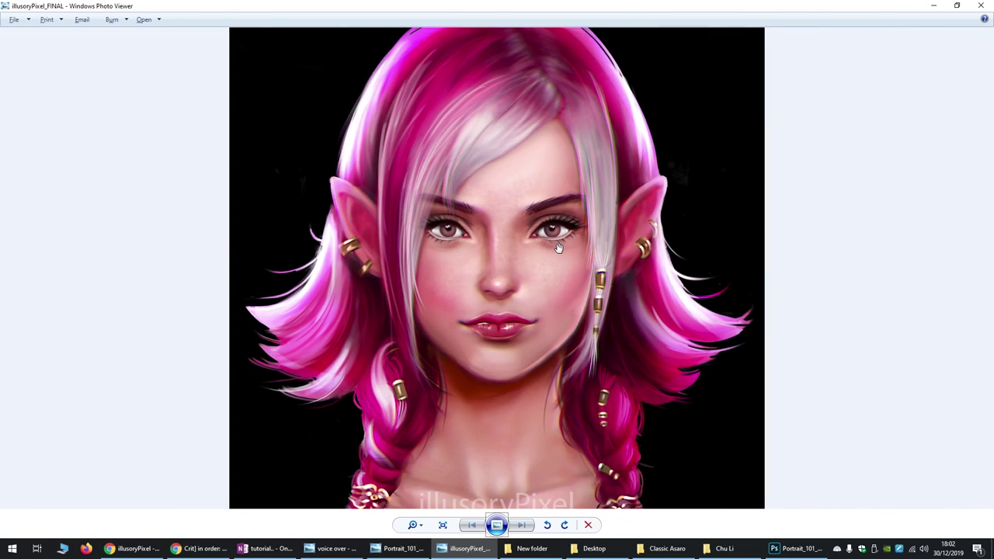
scroll(557, 247, "down", 2)
Return to Photoshop and examine the final portrait's eyes and face beside the preceding stage
left_click(795, 548)
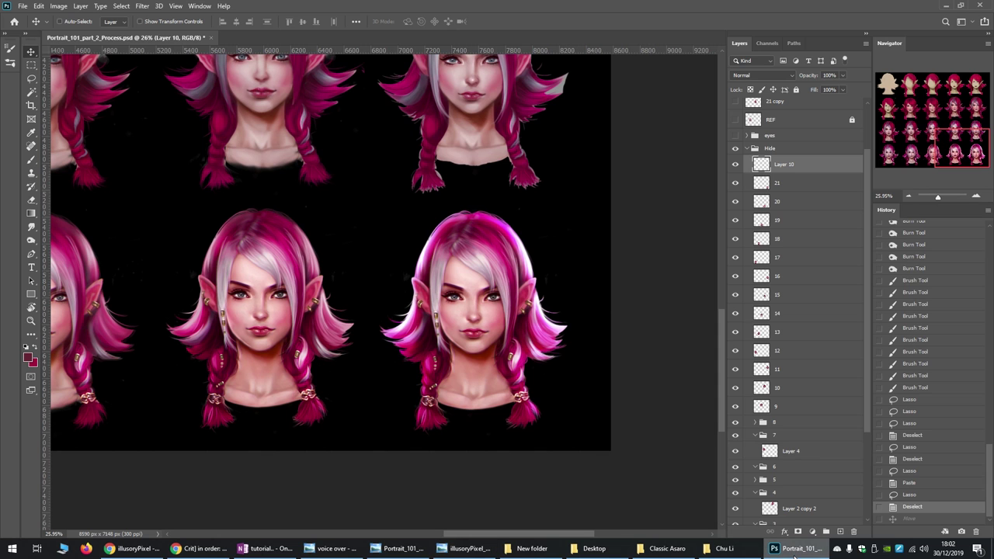
scroll(477, 313, "up", 10)
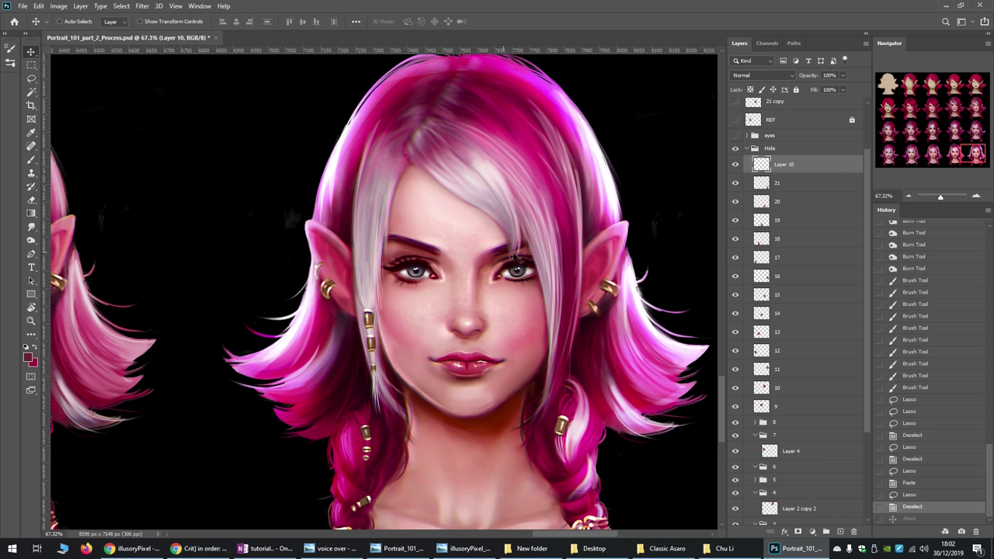
scroll(572, 294, "down", 2)
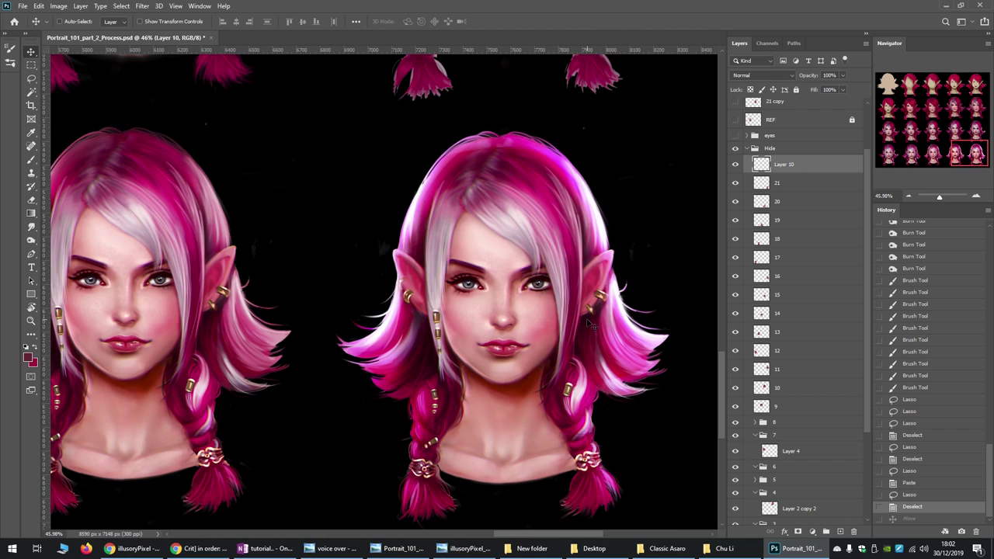
scroll(590, 326, "down", 2)
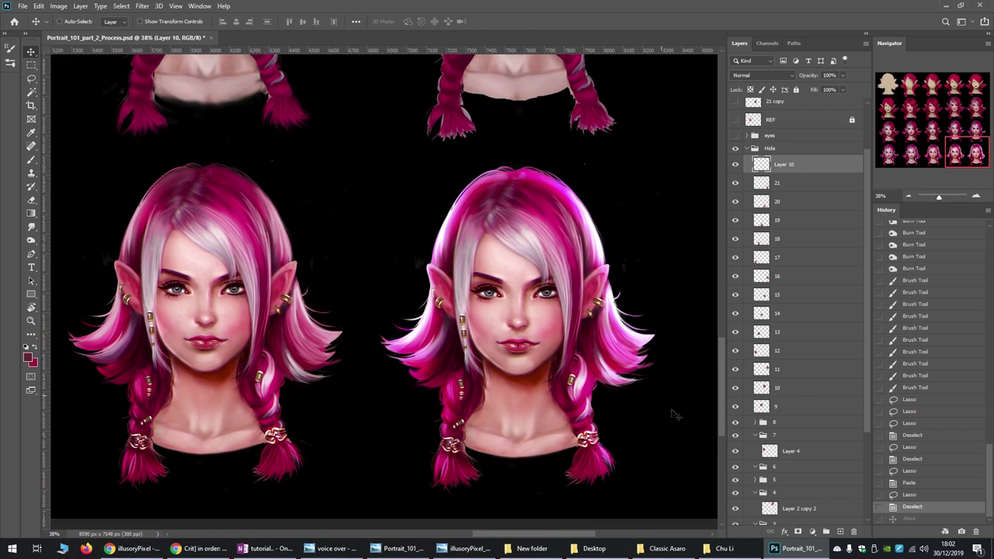
Bring up the exported final portrait in Windows Photo Viewer again and review the face and full image
left_click(781, 550)
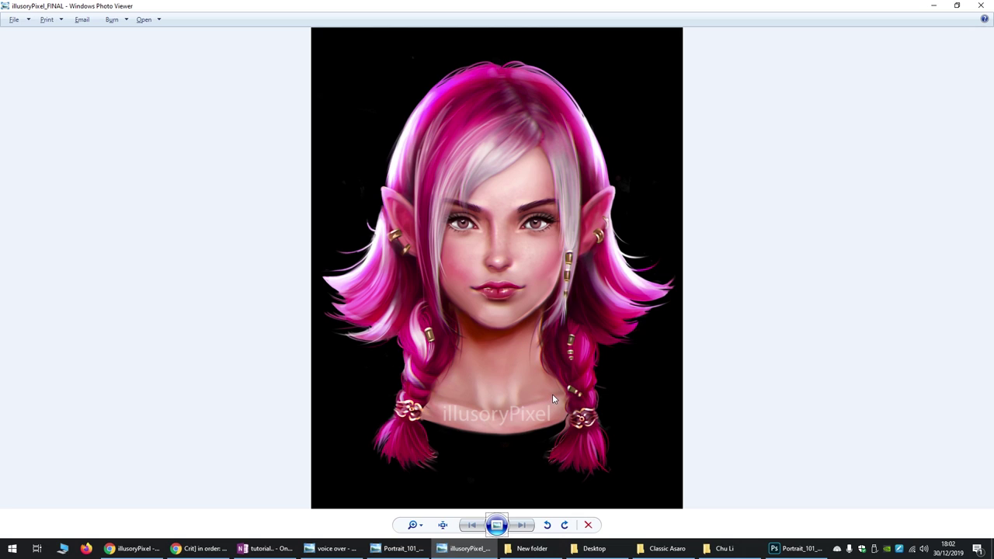
scroll(552, 388, "up", 5)
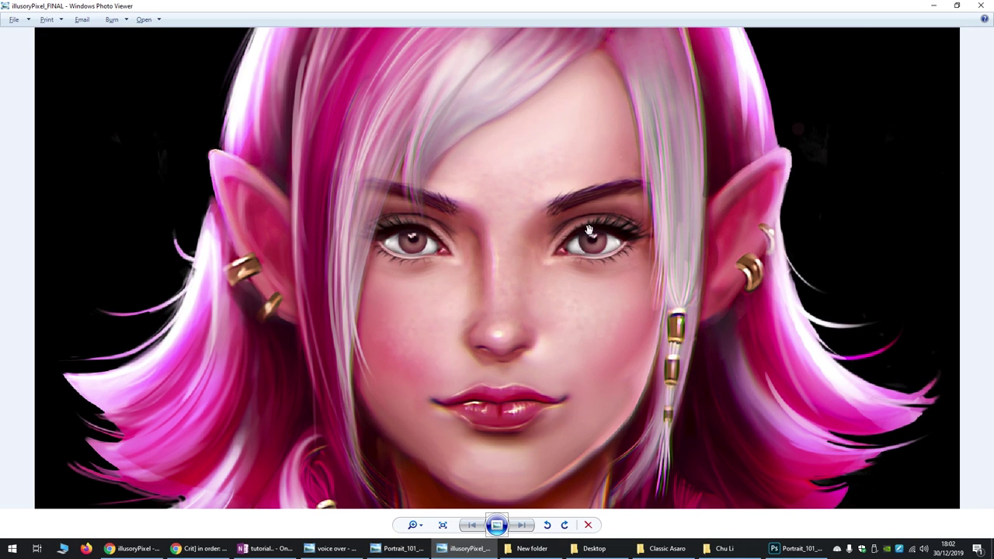
scroll(607, 264, "down", 4)
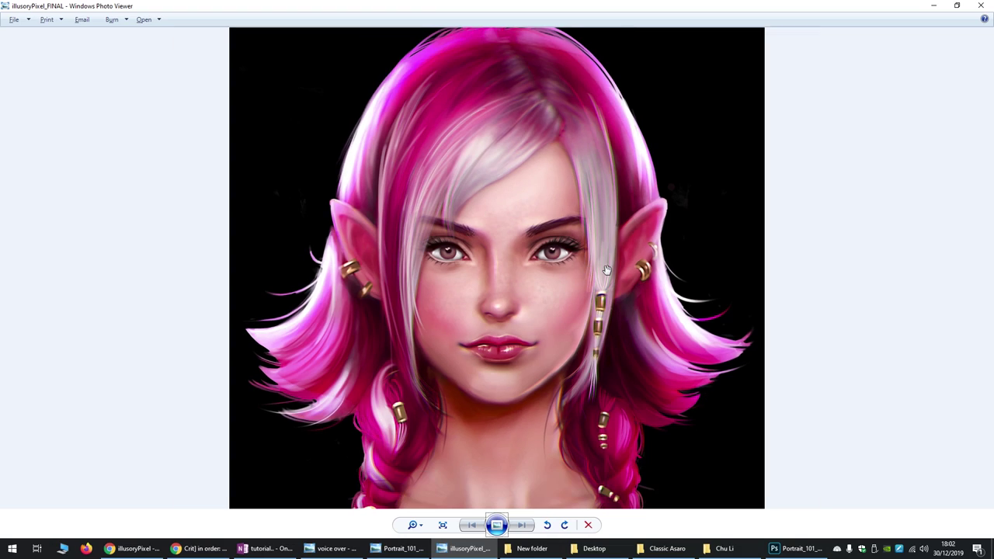
scroll(604, 272, "down", 2)
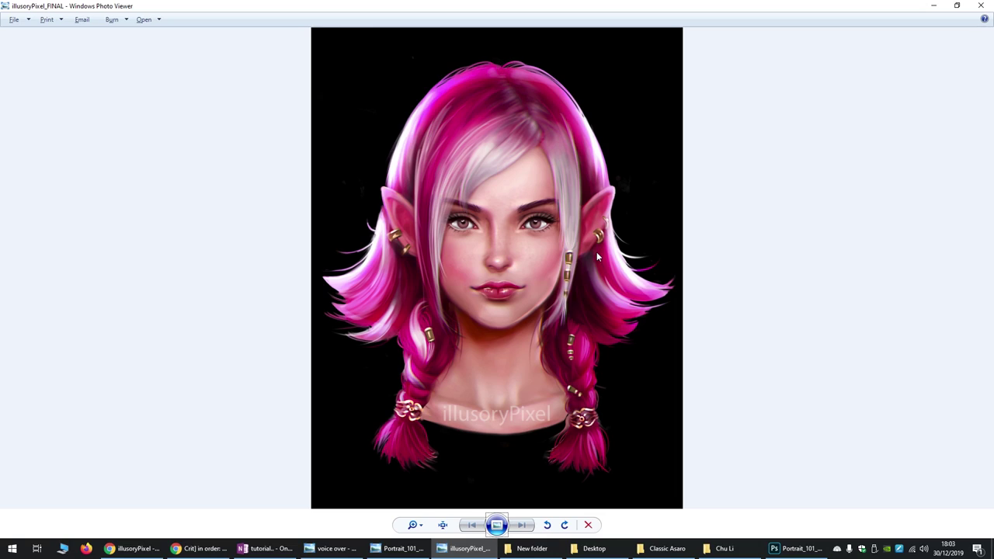
Switch to Chrome and search Google for "emma watson" in a new tab
left_click(197, 550)
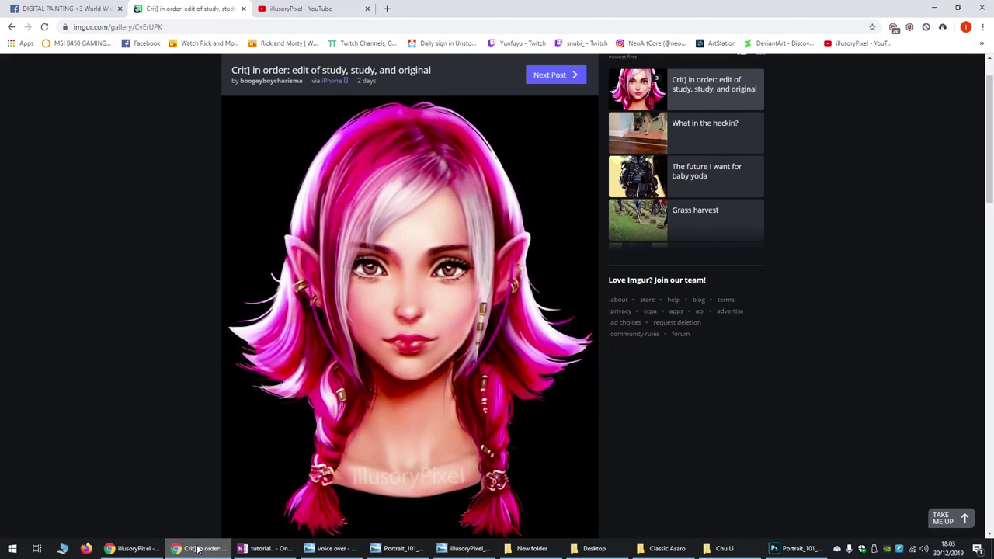
left_click(388, 8)
left_click(478, 209)
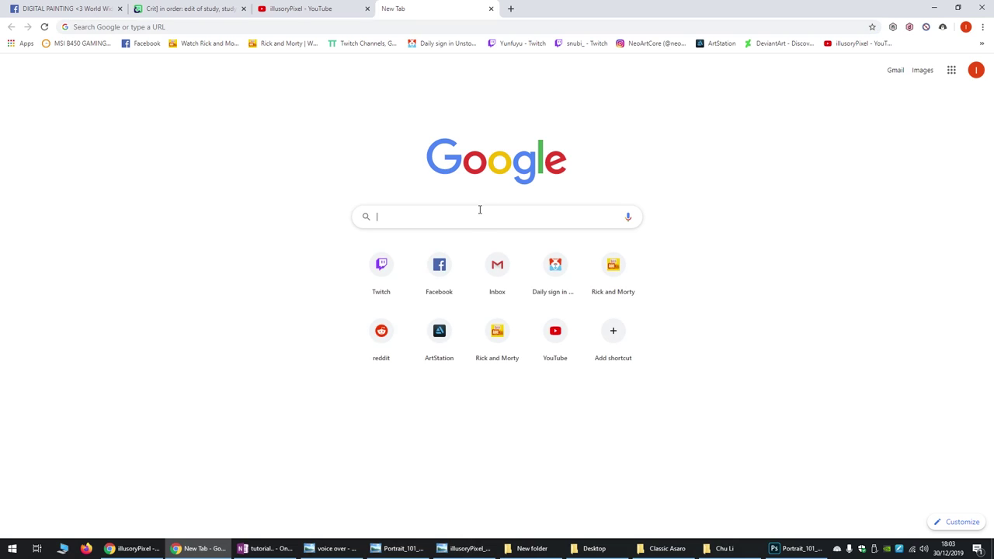
type("emma w")
key("Return")
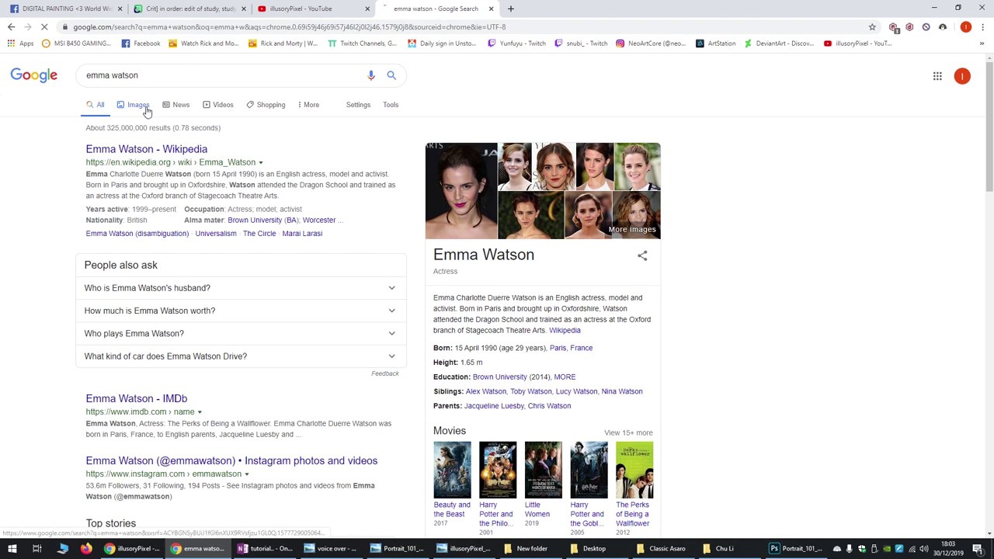
Show the image results for Emma Watson and preview the Los Angeles Times, Elite Daily and Business Insider photos
left_click(134, 106)
left_click(382, 210)
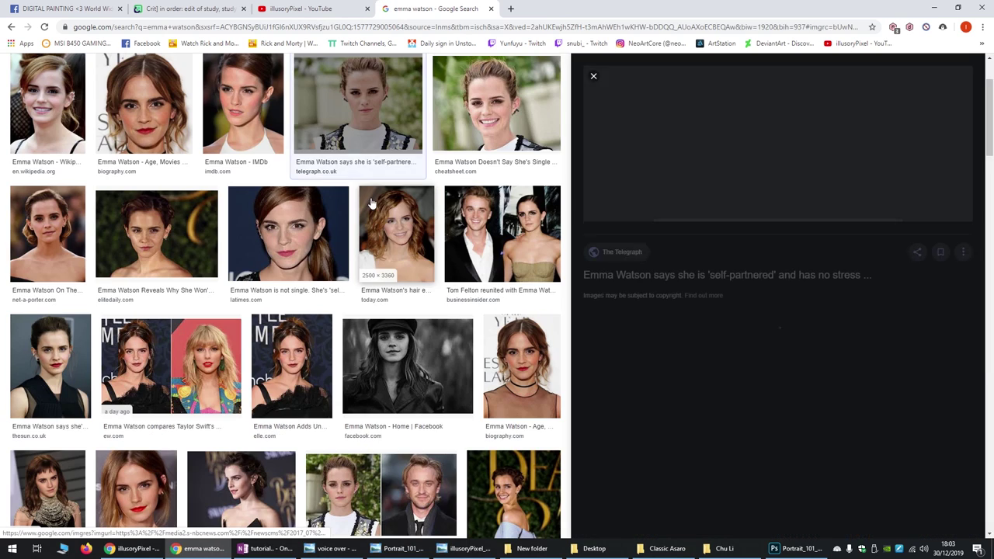
left_click(325, 222)
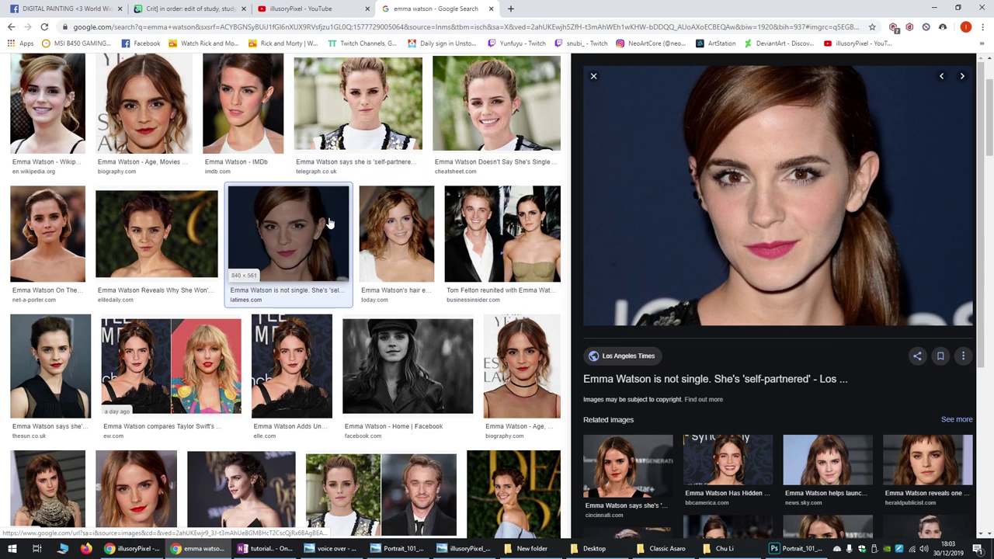
left_click(219, 231)
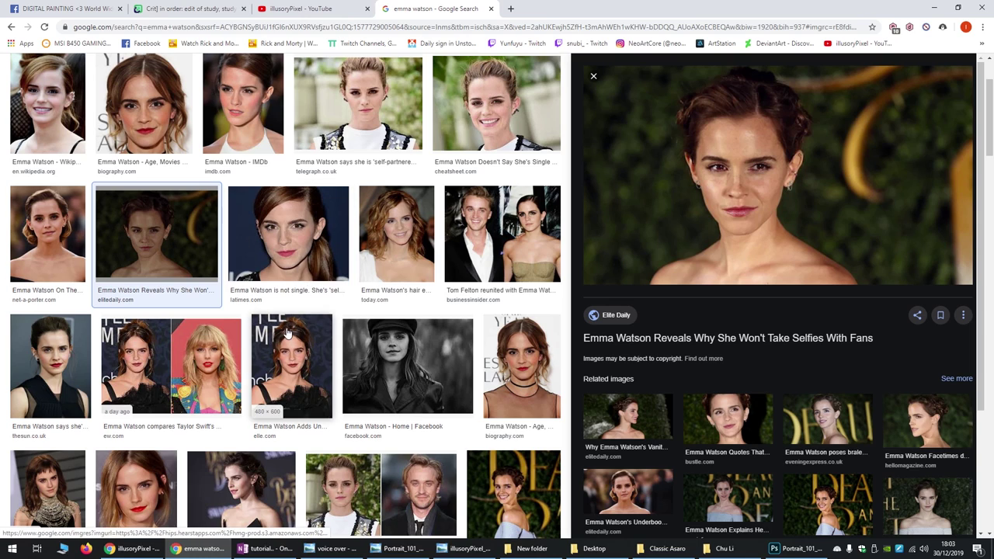
left_click(520, 341)
left_click(505, 233)
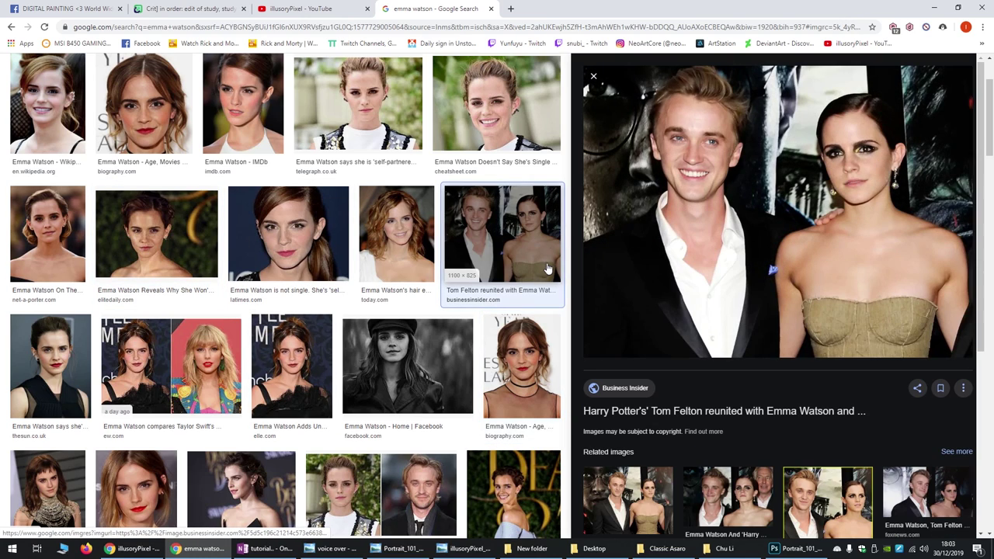
Preview more front-facing Emma Watson photos, including those from The Telegraph, Elite Daily and Net-a-Porter
left_click(513, 132)
left_click(357, 109)
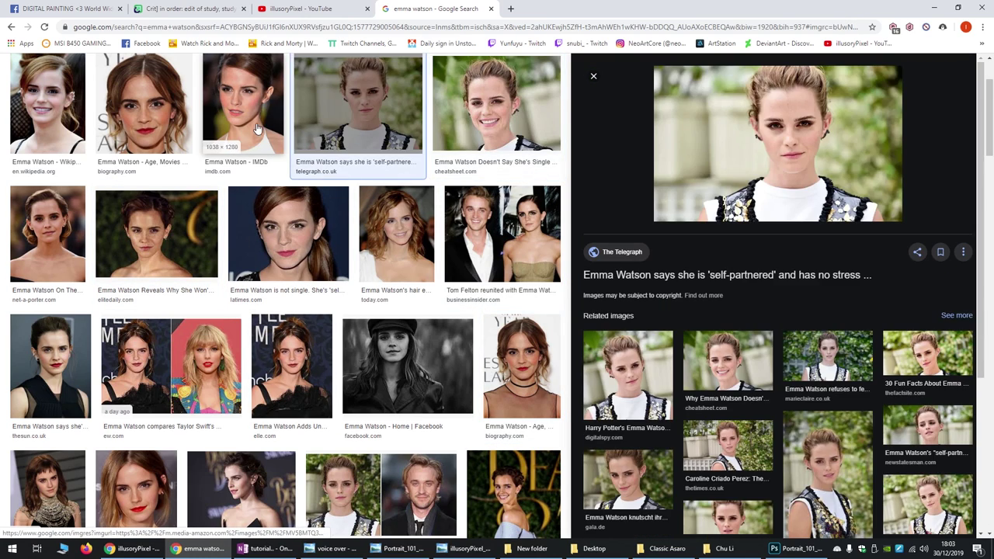
left_click(243, 109)
left_click(59, 132)
left_click(157, 233)
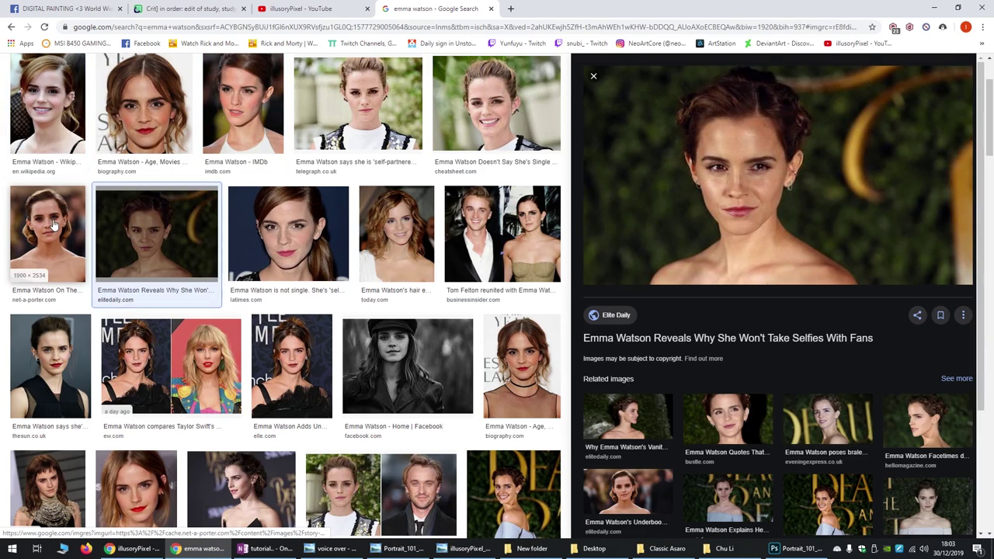
left_click(47, 233)
Bring up illusoryPixel_FINAL in Windows Photo Viewer and compare the painted face with the Net-a-Porter photo in Chrome
left_click(482, 550)
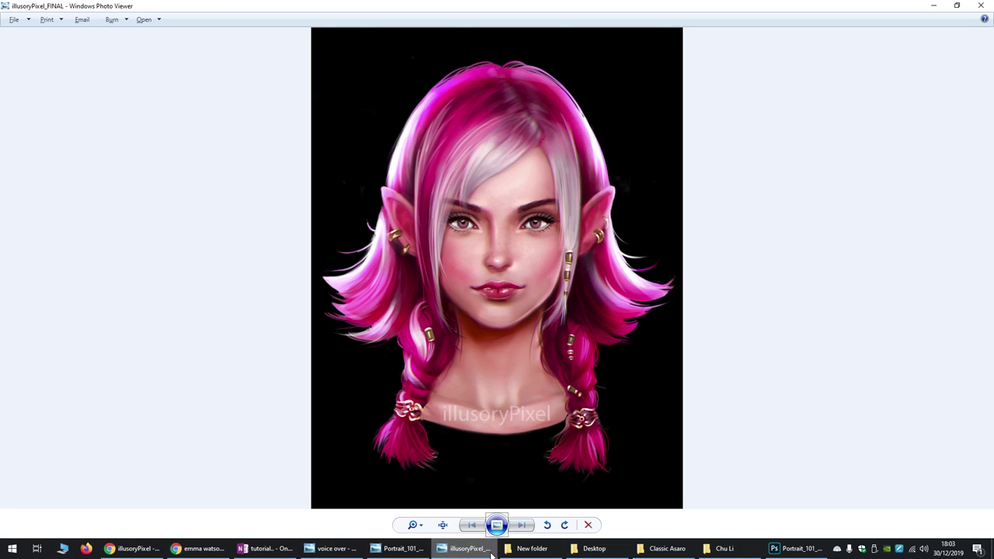
left_click(488, 553)
left_click(487, 551)
left_click(487, 551)
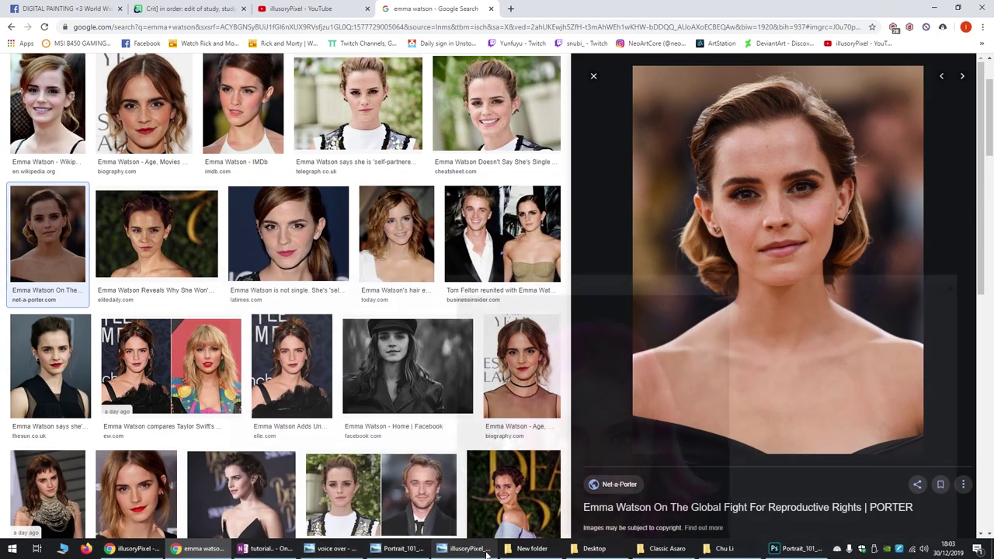
Examine further Emma Watson photos in the image results, including the Biography.com, Today Show and Seventeen Magazine previews
left_click(408, 365)
left_click(308, 383)
left_click(522, 367)
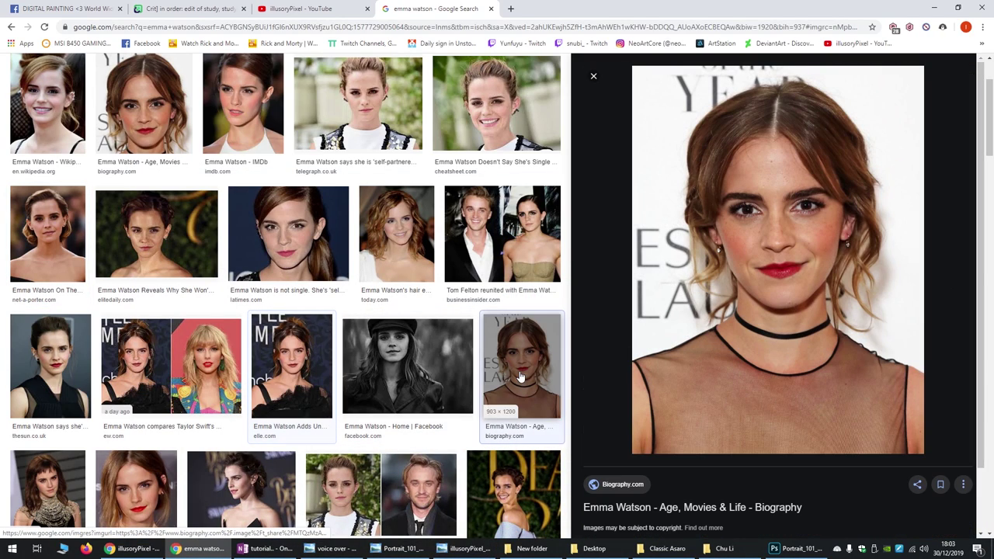
left_click(534, 284)
left_click(396, 249)
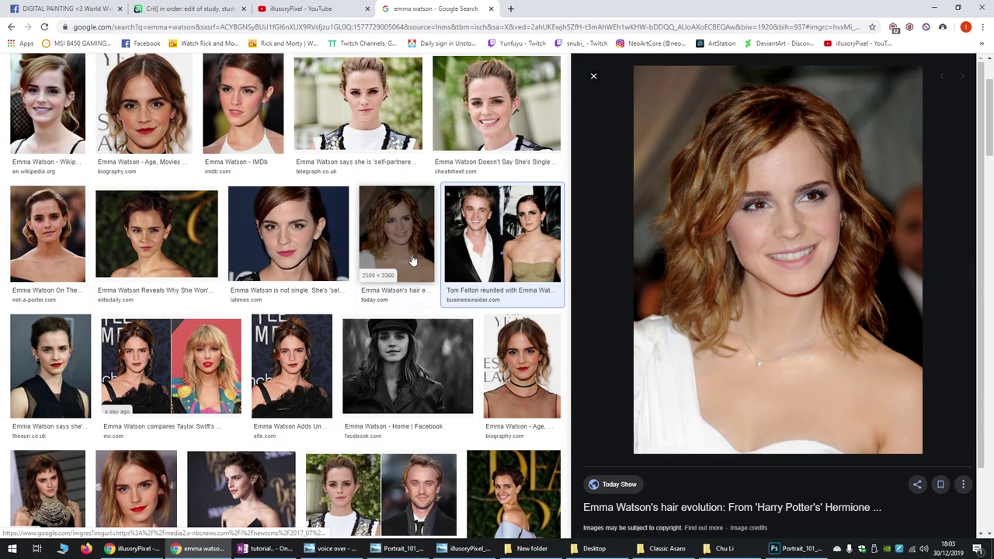
left_click(505, 385)
scroll(484, 417, "down", 2)
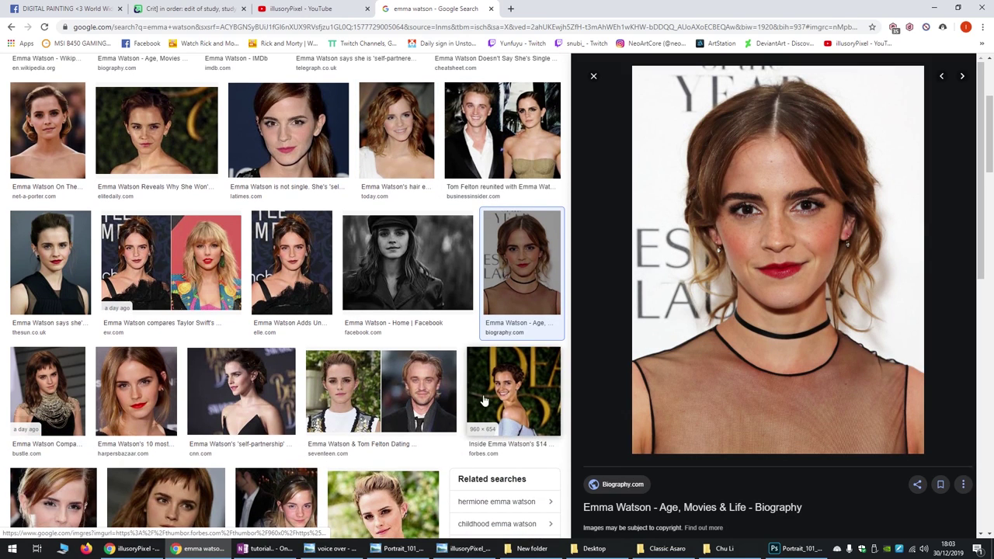
left_click(501, 394)
left_click(431, 394)
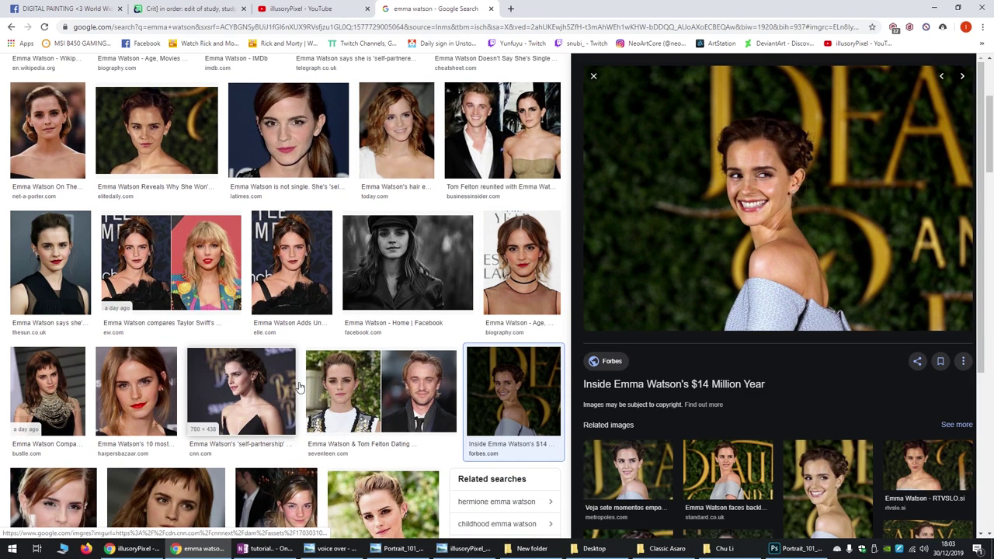
Alternate between the exported final portrait and the Seventeen Magazine preview to compare their faces
left_click(461, 549)
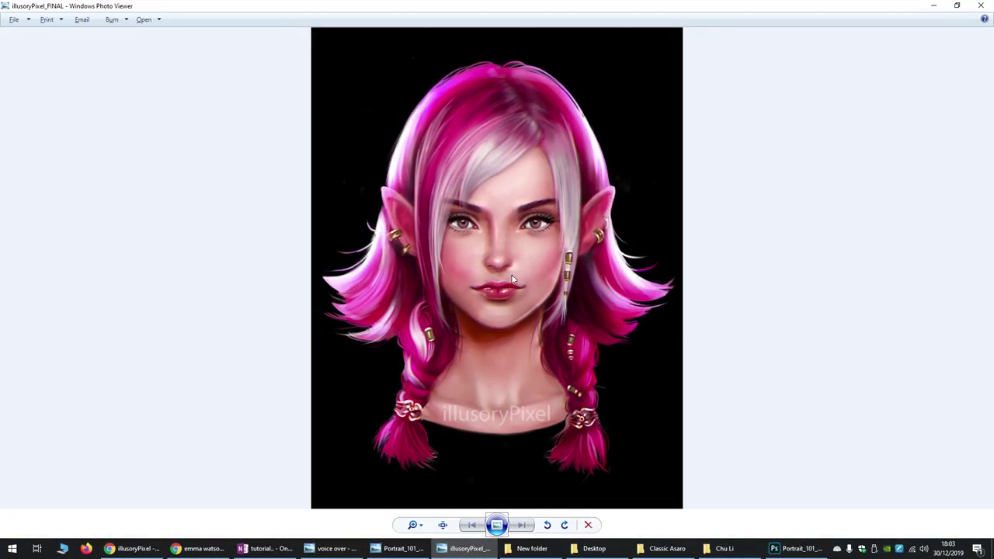
left_click(442, 551)
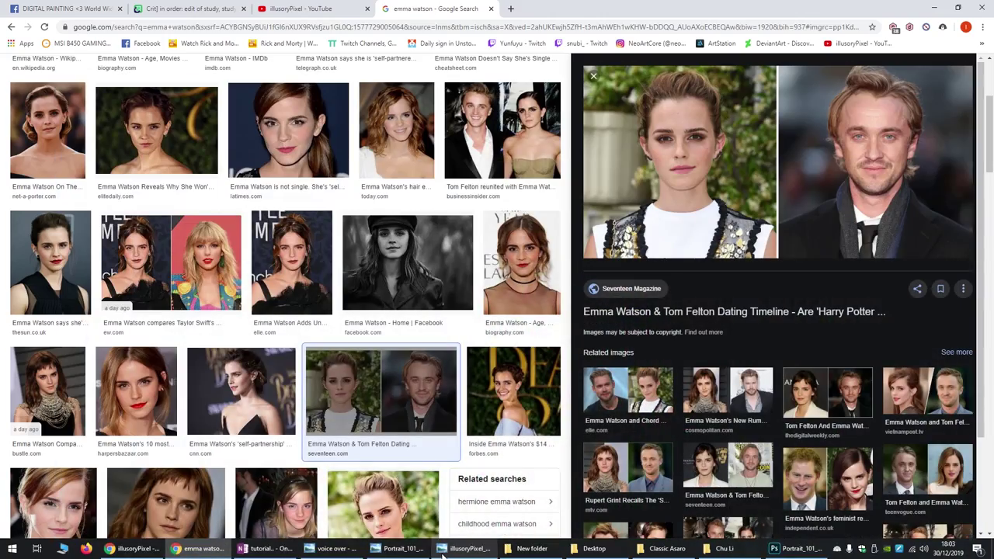
left_click(443, 552)
left_click(441, 553)
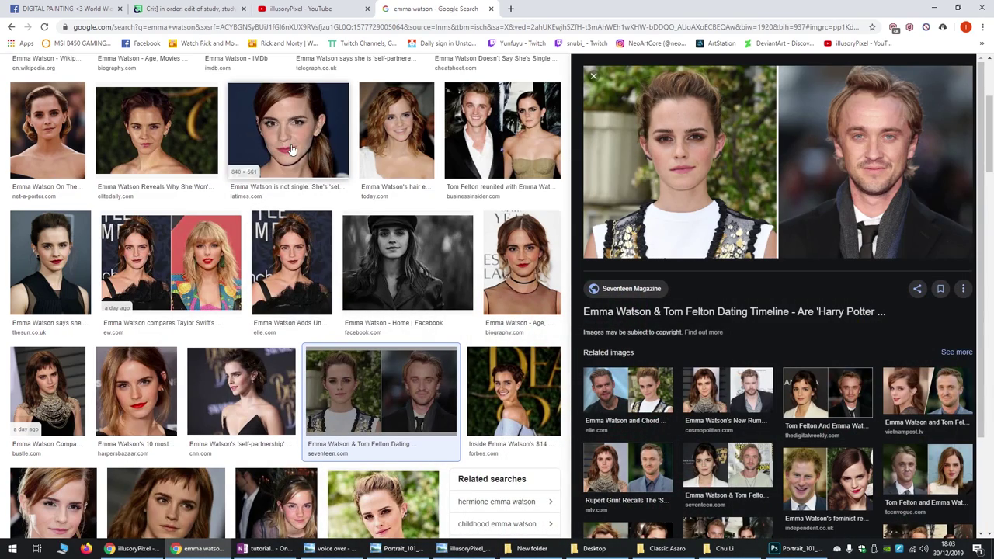
Preview the ponytail portrait and the Elite Daily photo with pinned-up hair again
scroll(299, 155, "up", 1)
left_click(315, 190)
left_click(155, 130)
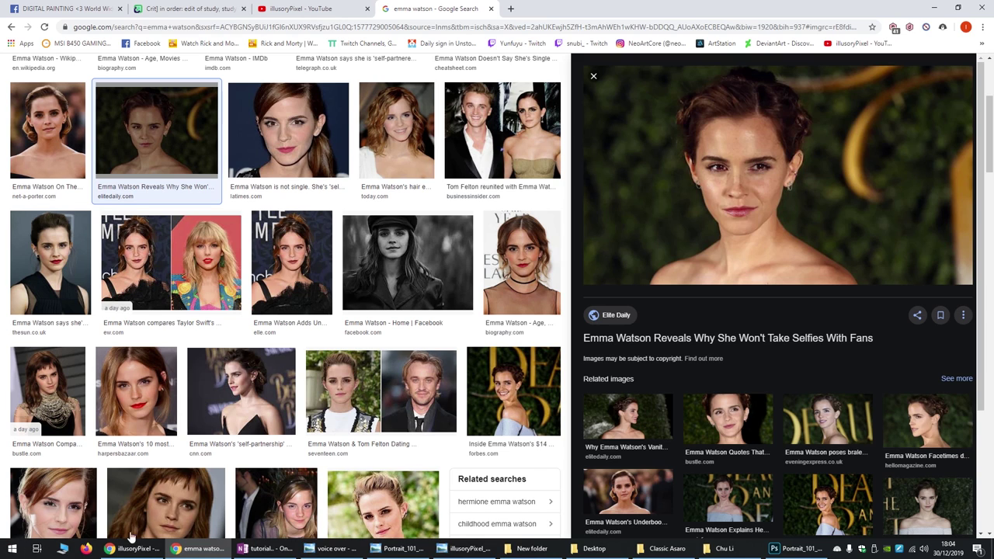
Return to Photoshop and review all the portrait stages together on the Portrait_101_part_2_Process sheet
left_click(791, 548)
scroll(439, 357, "down", 5)
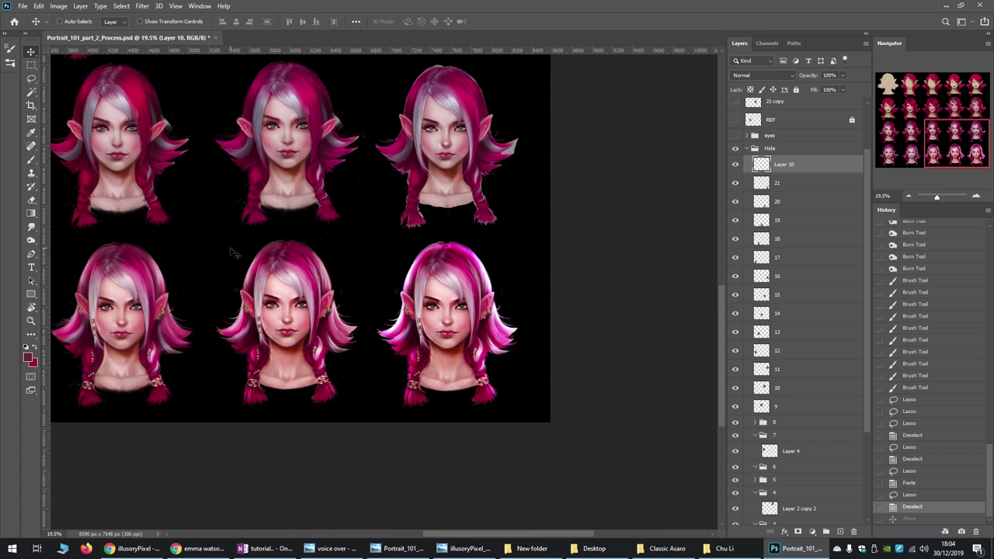
scroll(231, 252, "down", 1)
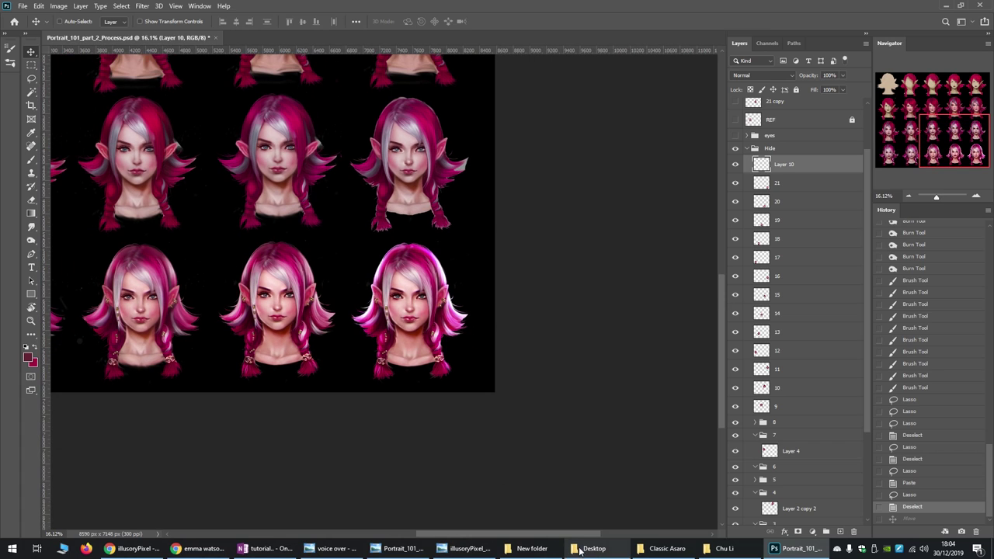
scroll(479, 424, "down", 2)
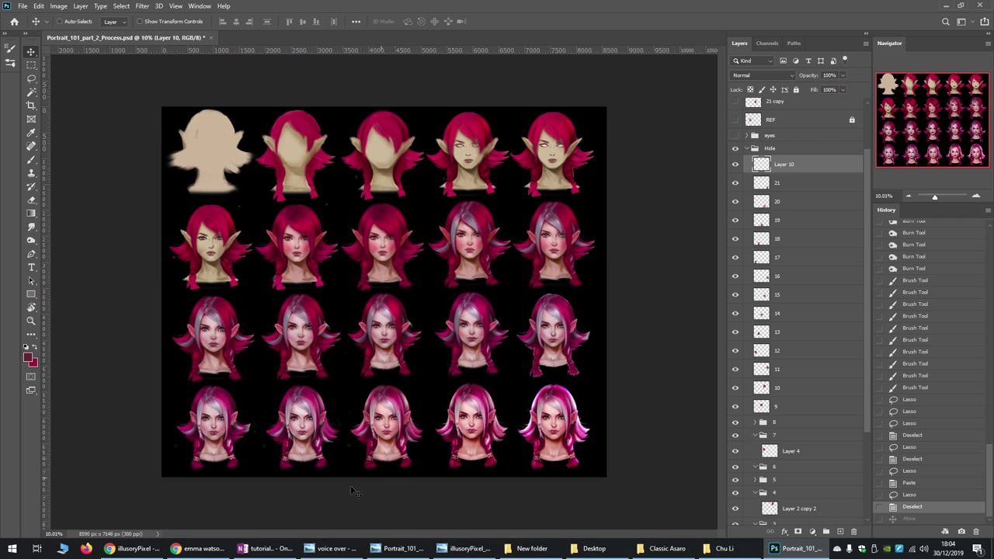
scroll(344, 462, "down", 1)
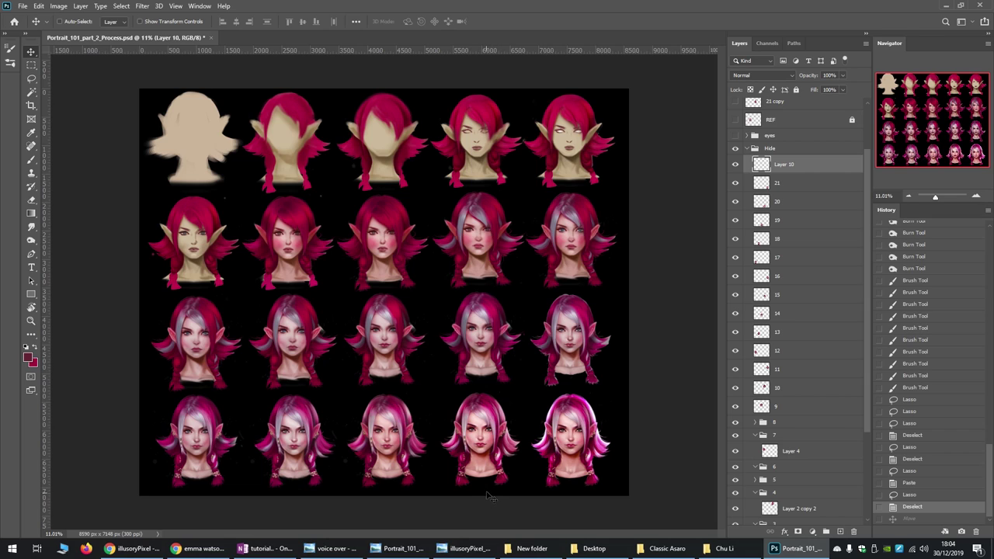
scroll(490, 485, "up", 1)
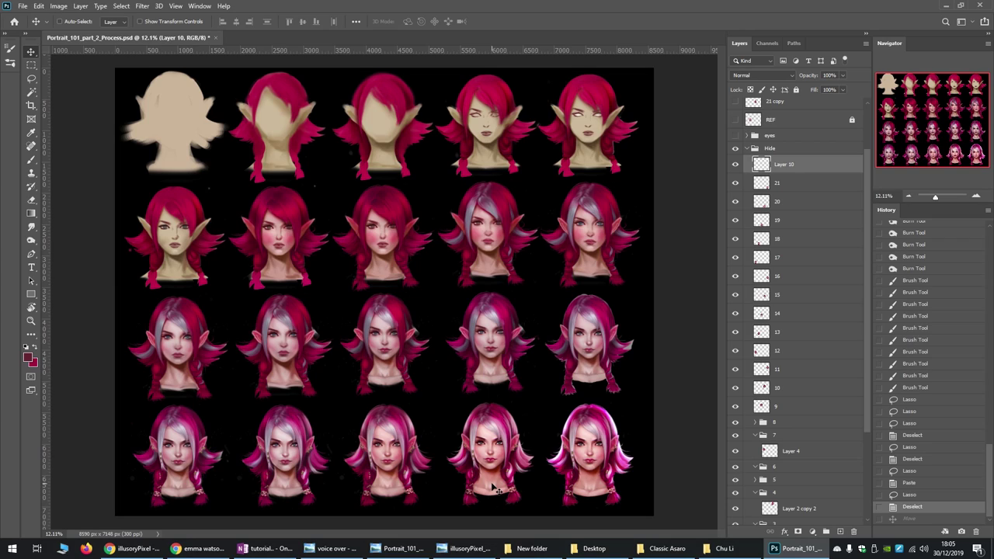
scroll(441, 413, "down", 1)
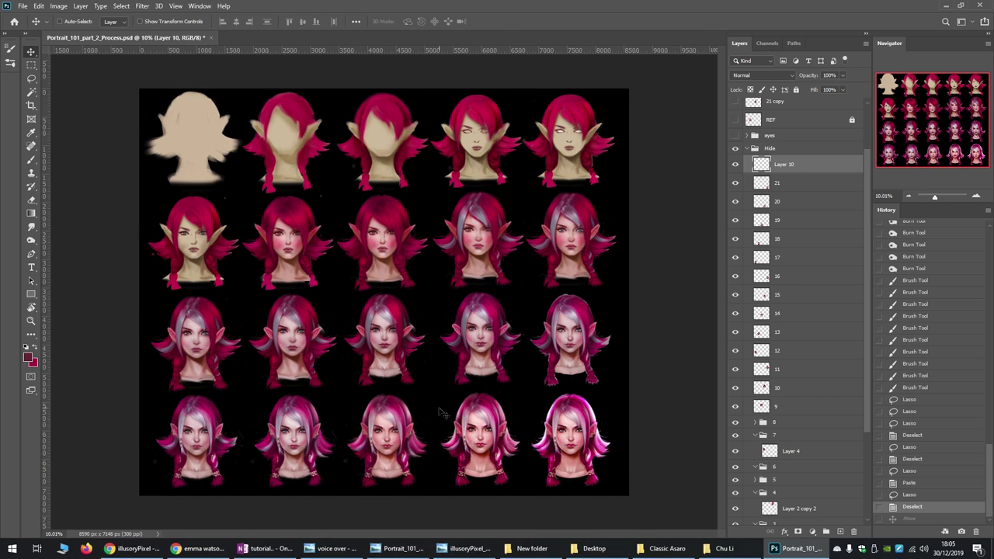
scroll(440, 413, "up", 1)
scroll(441, 413, "up", 2)
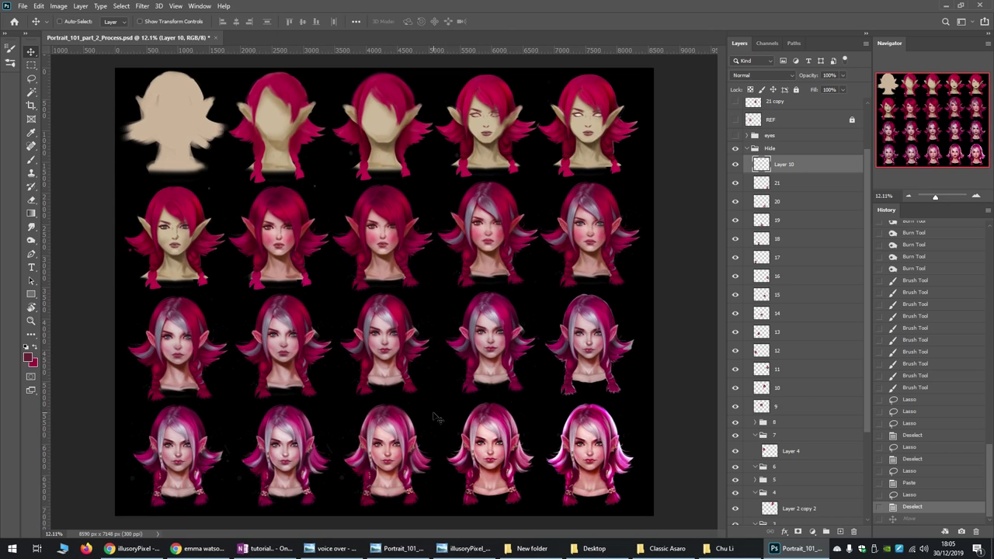
scroll(436, 418, "down", 1)
scroll(430, 417, "up", 1)
scroll(429, 418, "down", 1)
left_click(776, 551)
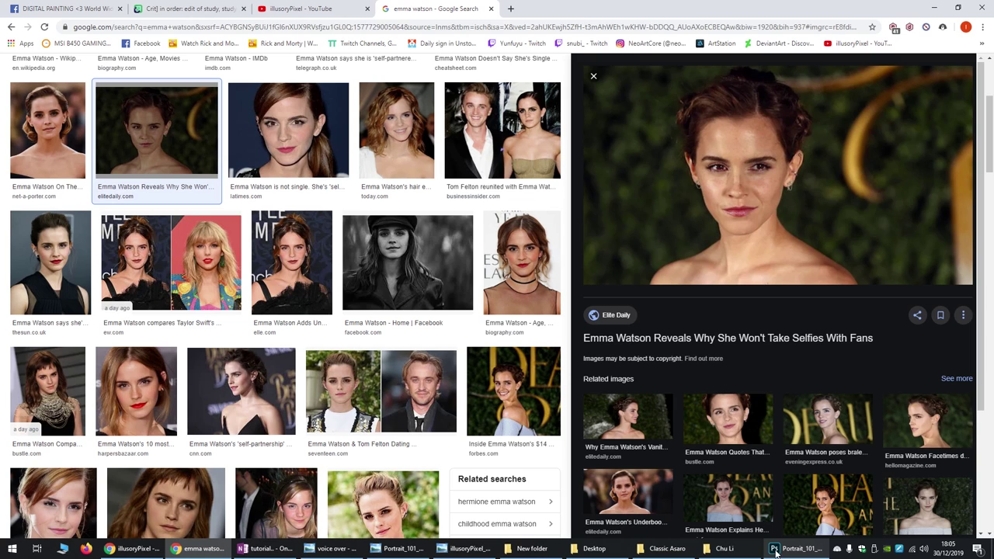
left_click(776, 551)
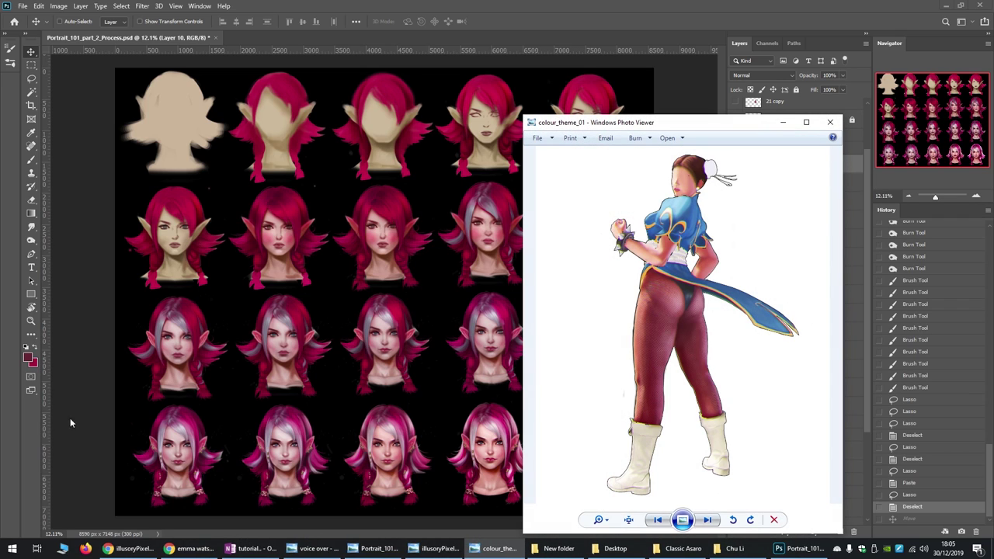
Review the colour_theme_01 painting in a maximized Windows Photo Viewer window and close it
left_click(805, 124)
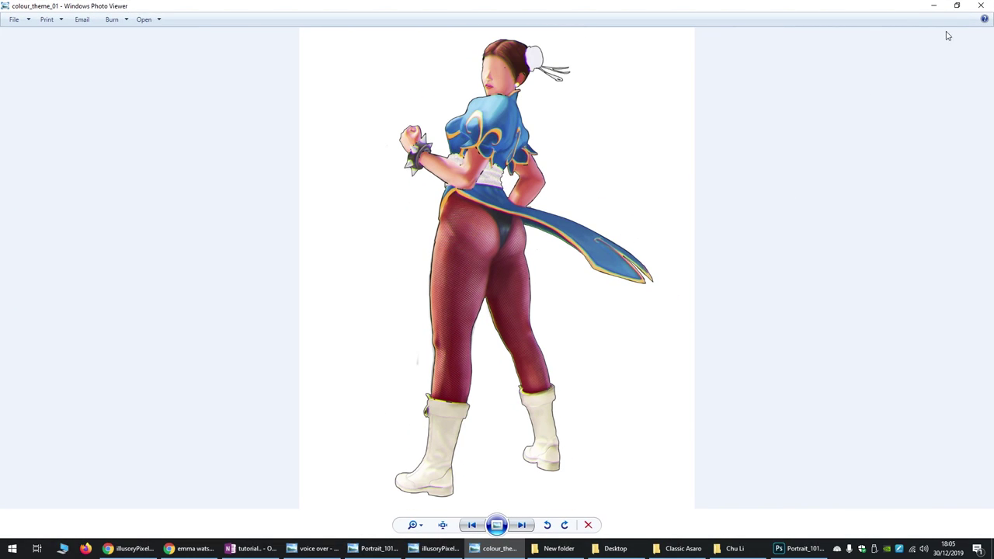
left_click(980, 5)
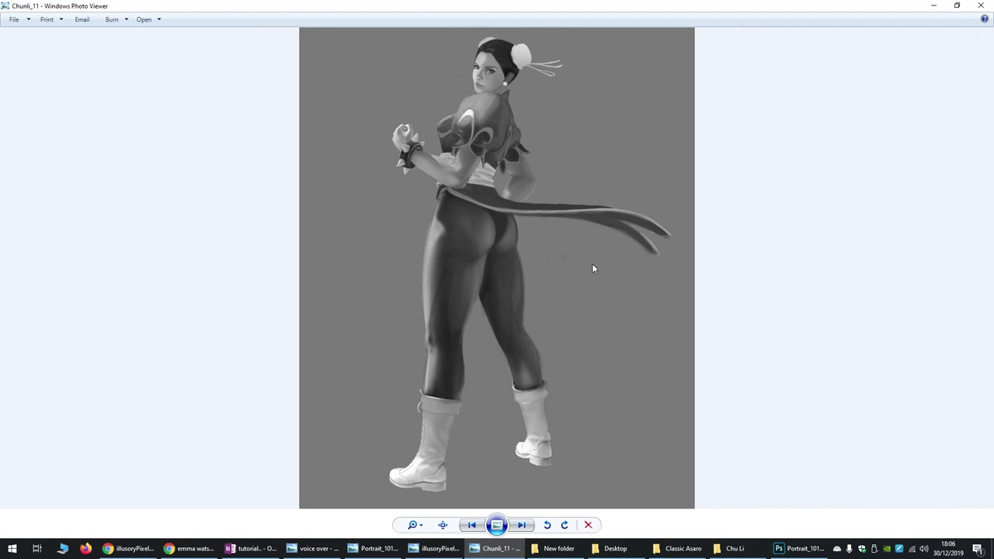
Examine the greyscale Chunli_11 painting up close, and close both it and the Kohaku_10_A_B comparison image
scroll(593, 269, "up", 5)
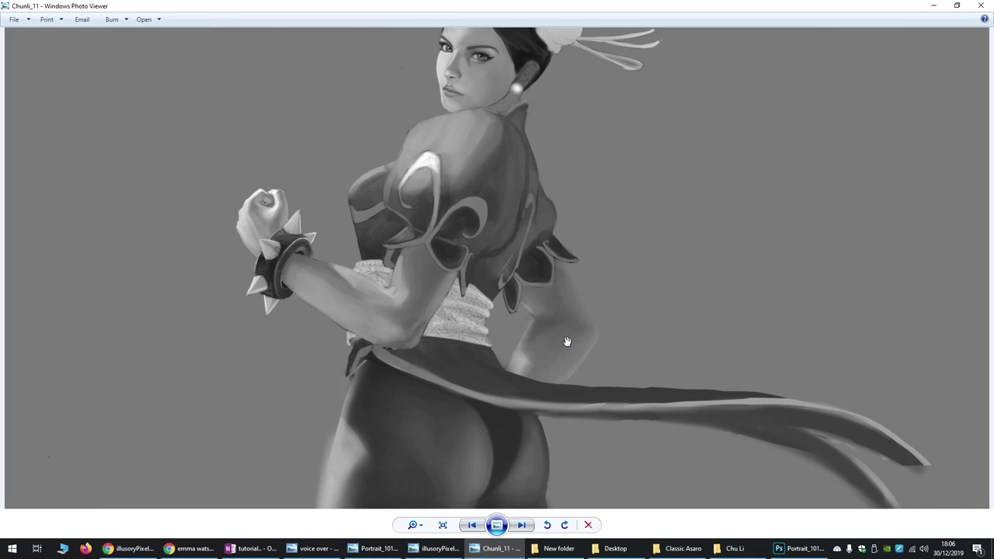
scroll(567, 342, "down", 2)
left_click(979, 5)
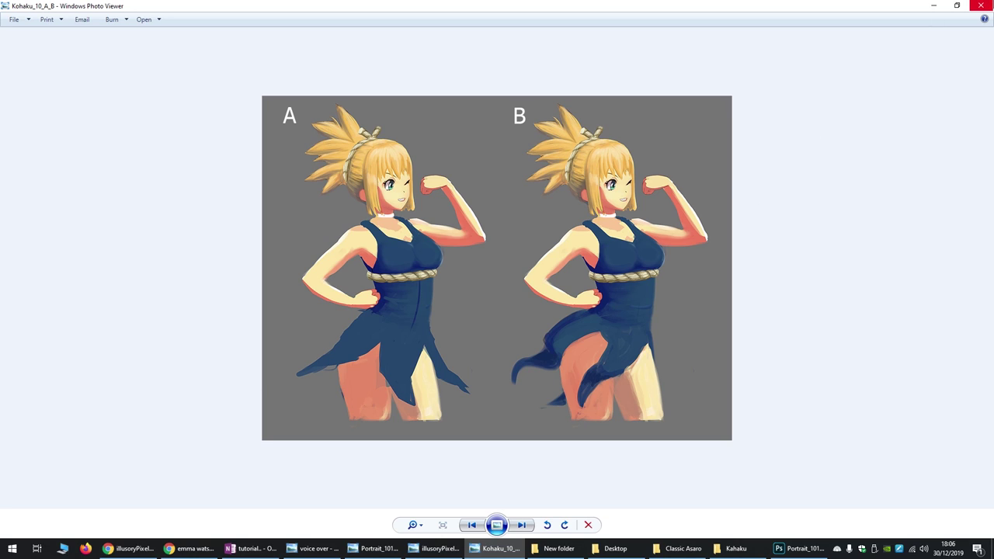
left_click(981, 6)
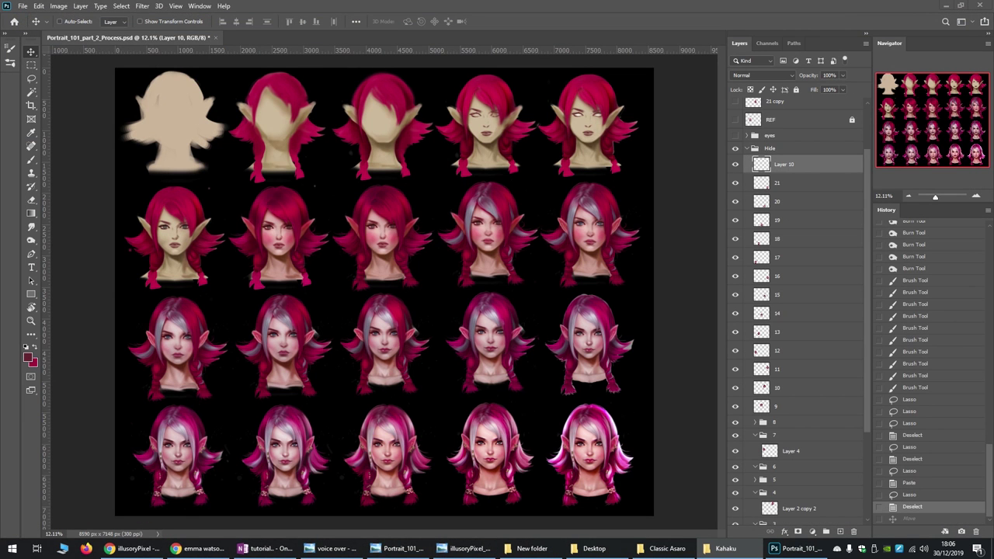